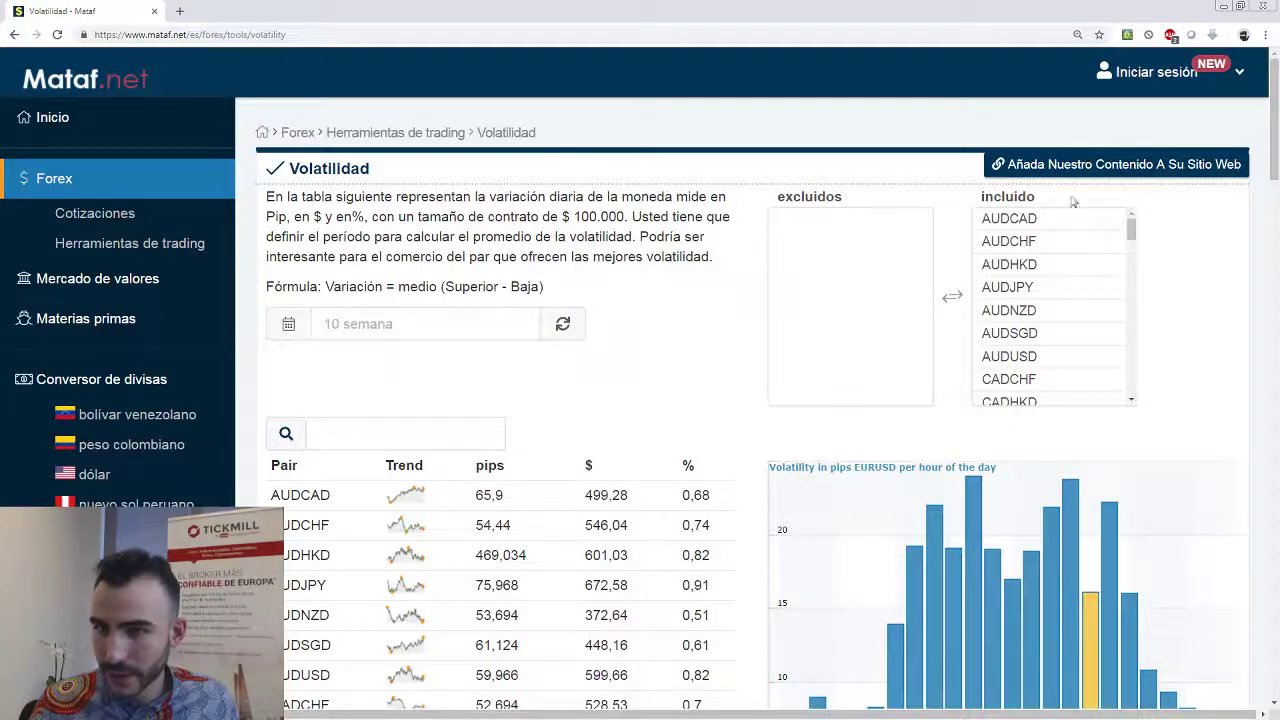
Switch to the Excel trading journal, enlarge it to 145%, and examine the Instrumento column's WTI entry.
{"action": "left_click", "coordinate": [1157, 72]}
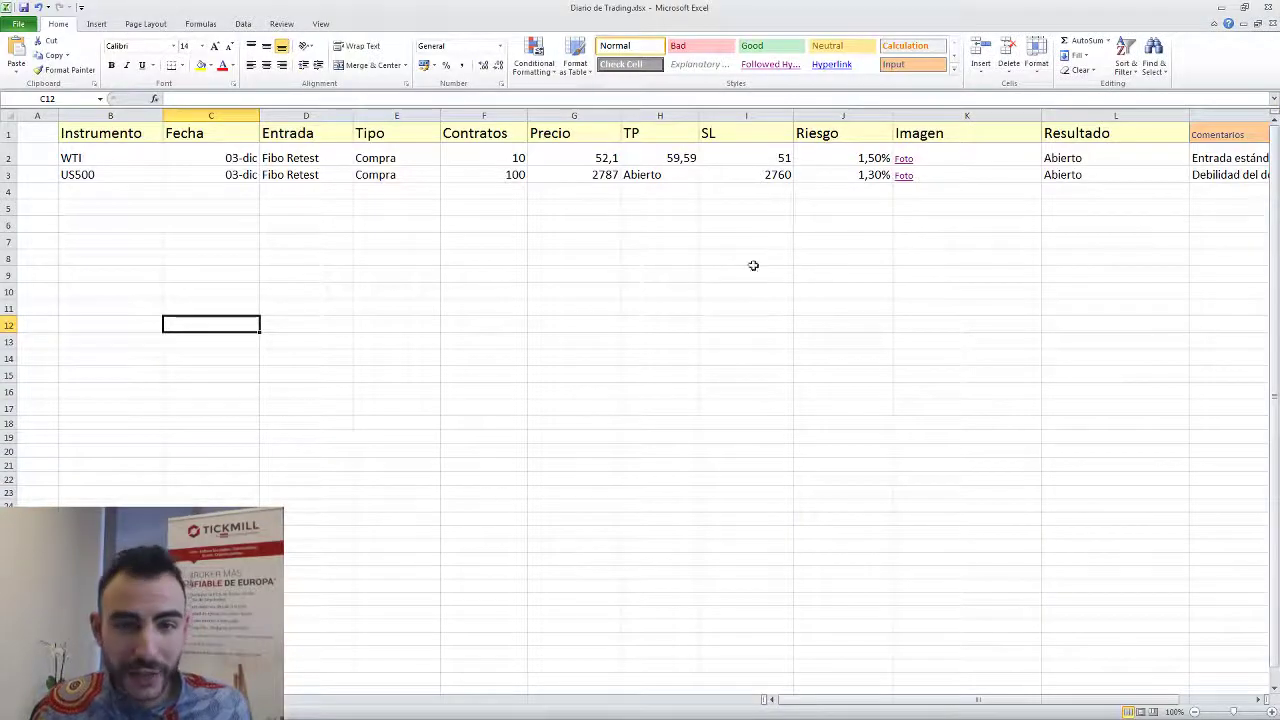
{"action": "left_click", "coordinate": [1176, 500]}
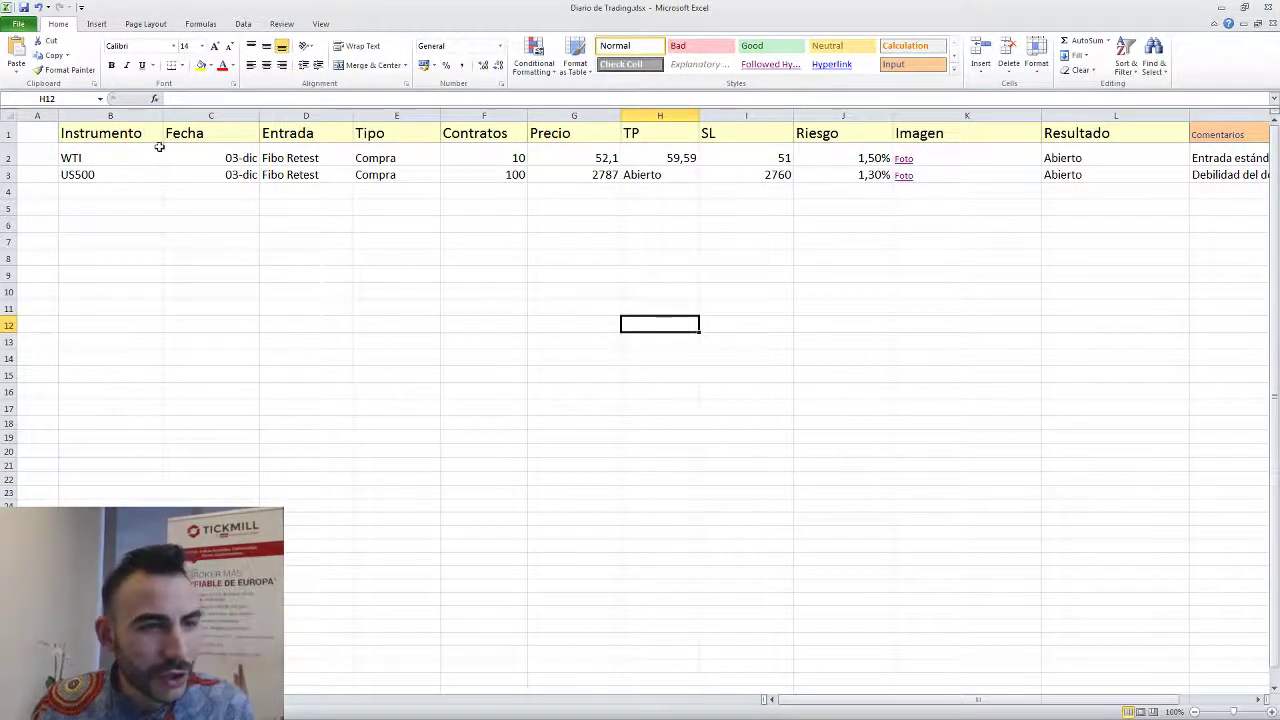
{"action": "scroll", "coordinate": [225, 218], "scroll_direction": "up", "scroll_amount": 2, "text": "ctrl"}
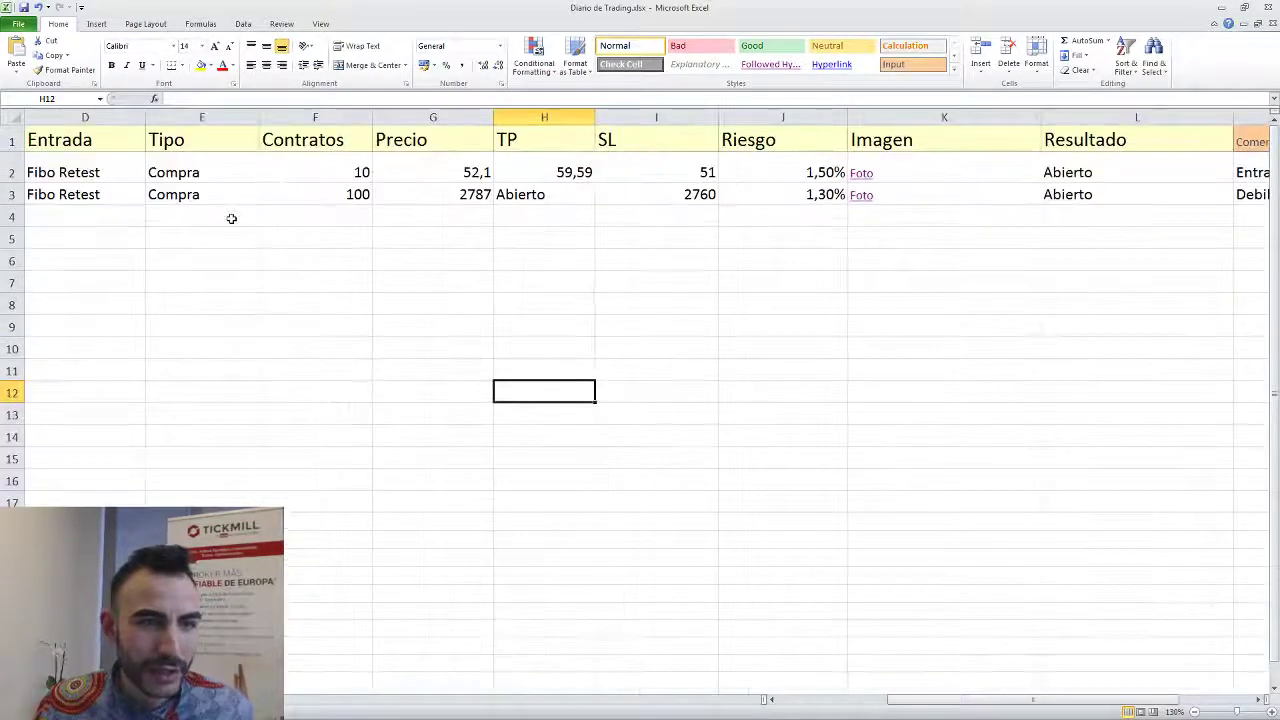
{"action": "left_click_drag", "start_coordinate": [930, 709], "coordinate": [830, 709]}
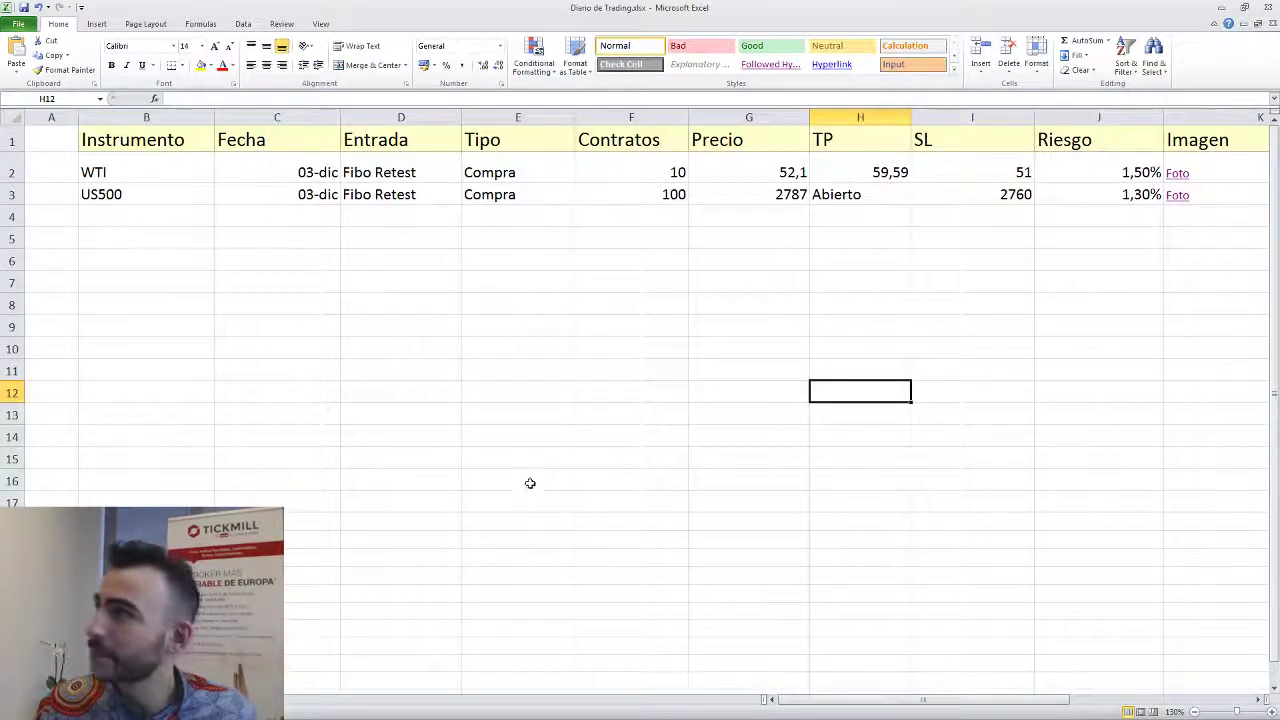
{"action": "scroll", "coordinate": [522, 472], "scroll_direction": "up", "scroll_amount": 1, "text": "ctrl"}
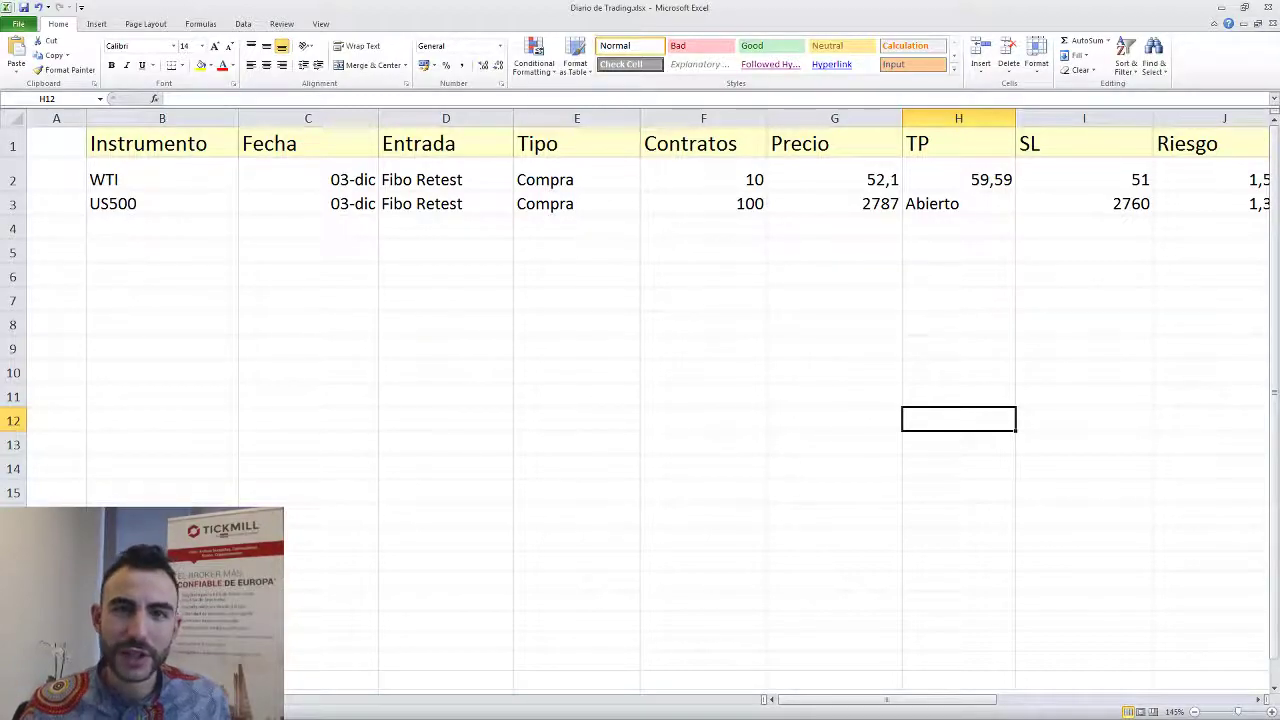
{"action": "left_click", "coordinate": [169, 176]}
{"action": "left_click", "coordinate": [175, 248]}
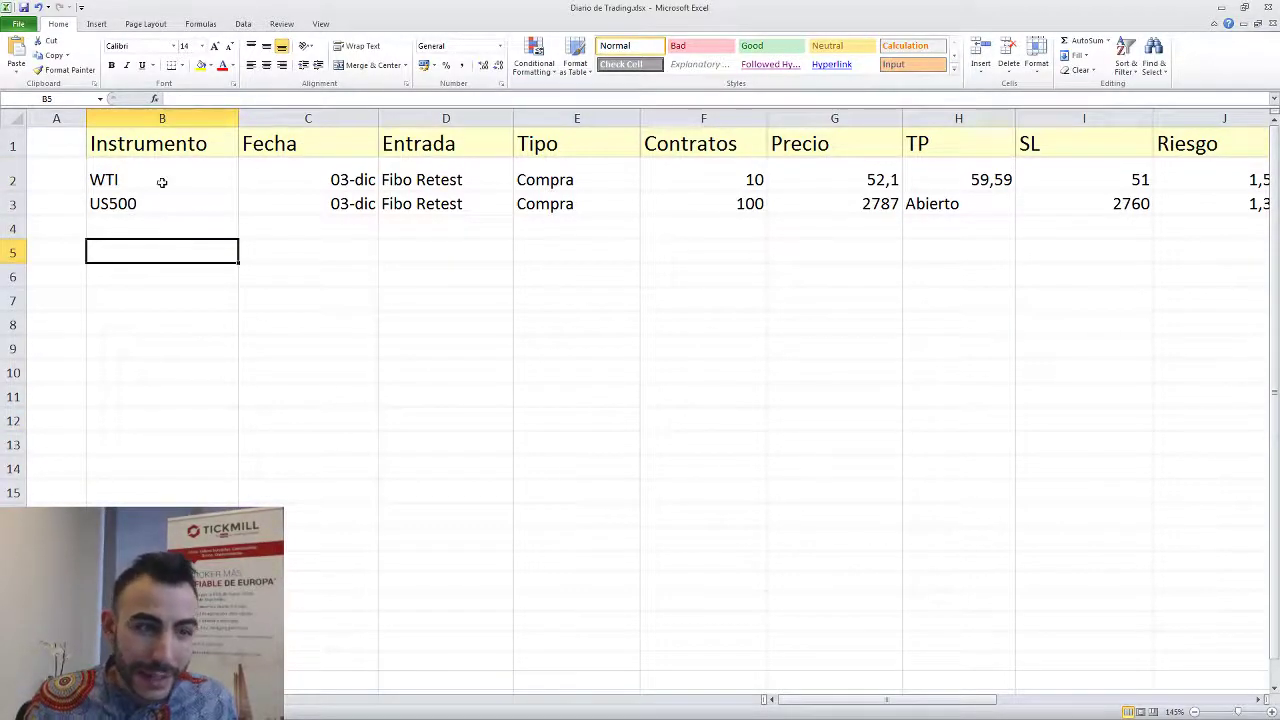
{"action": "left_click", "coordinate": [162, 182]}
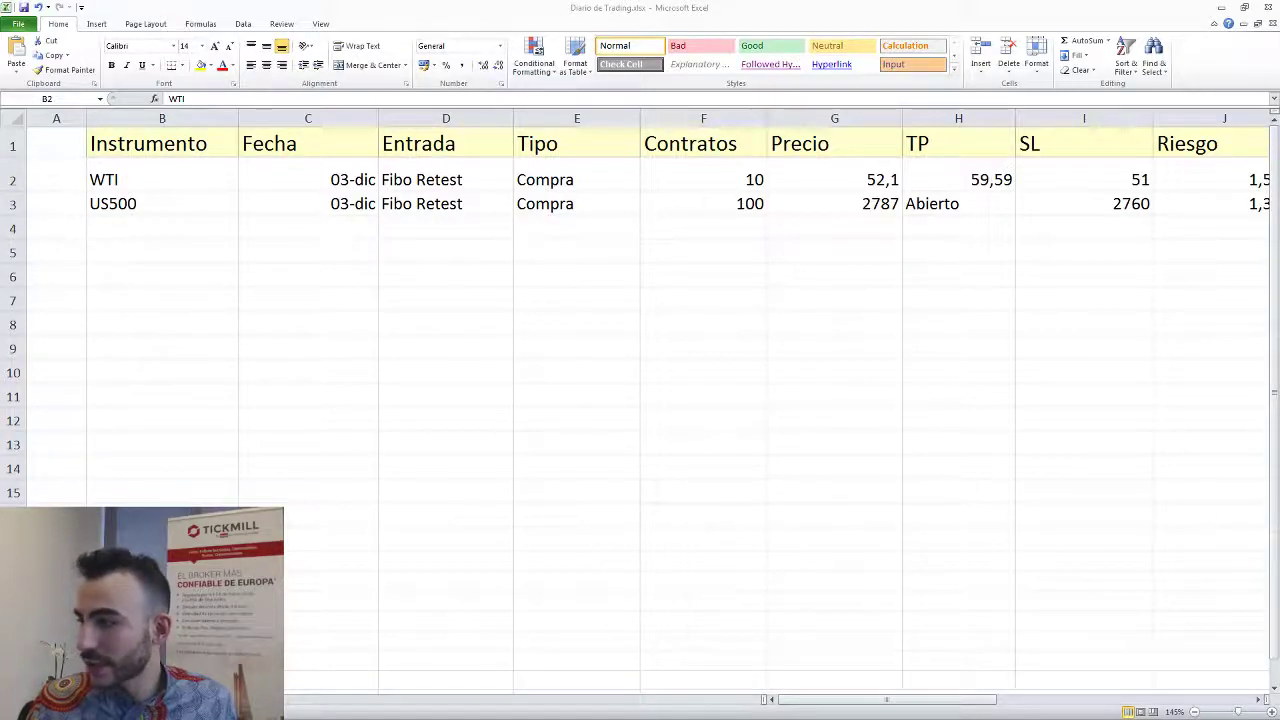
Switch to MetaTrader and draw a Fibonacci retracement on the EURUSD H1 chart from the late-November low to the 4 December high.
{"action": "key", "text": "alt+Tab"}
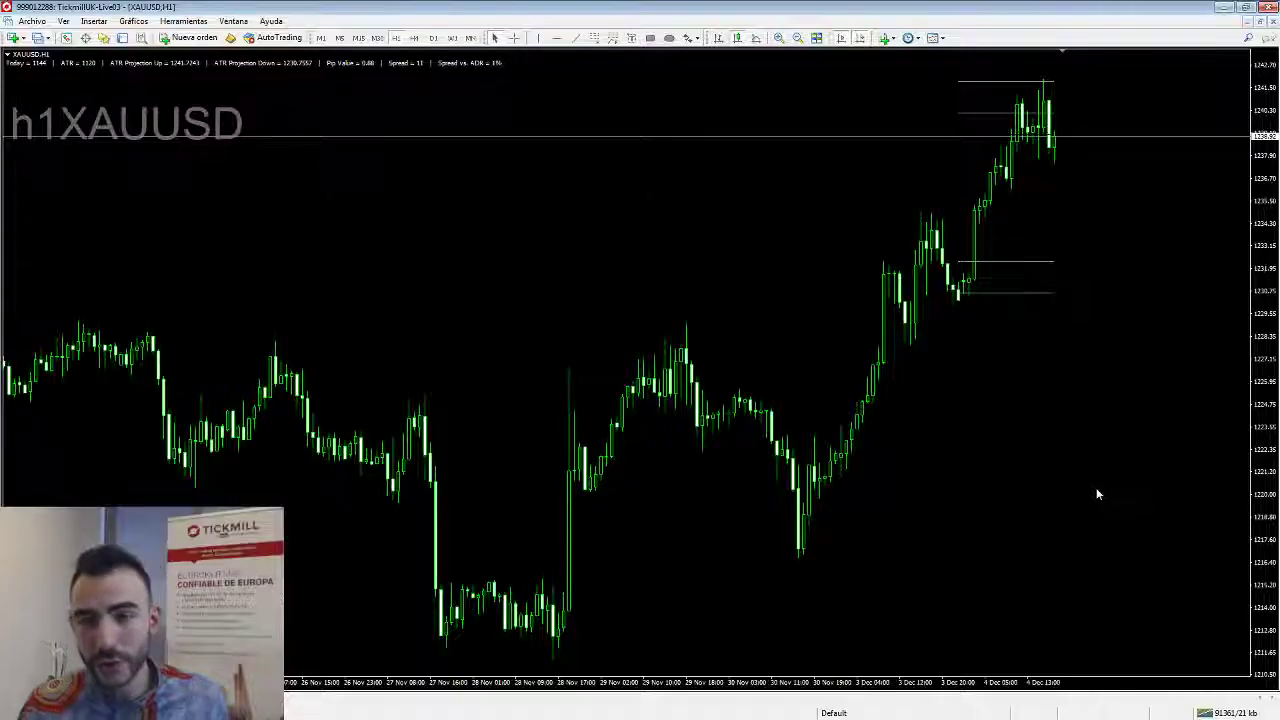
{"action": "key", "text": "ctrl+Tab"}
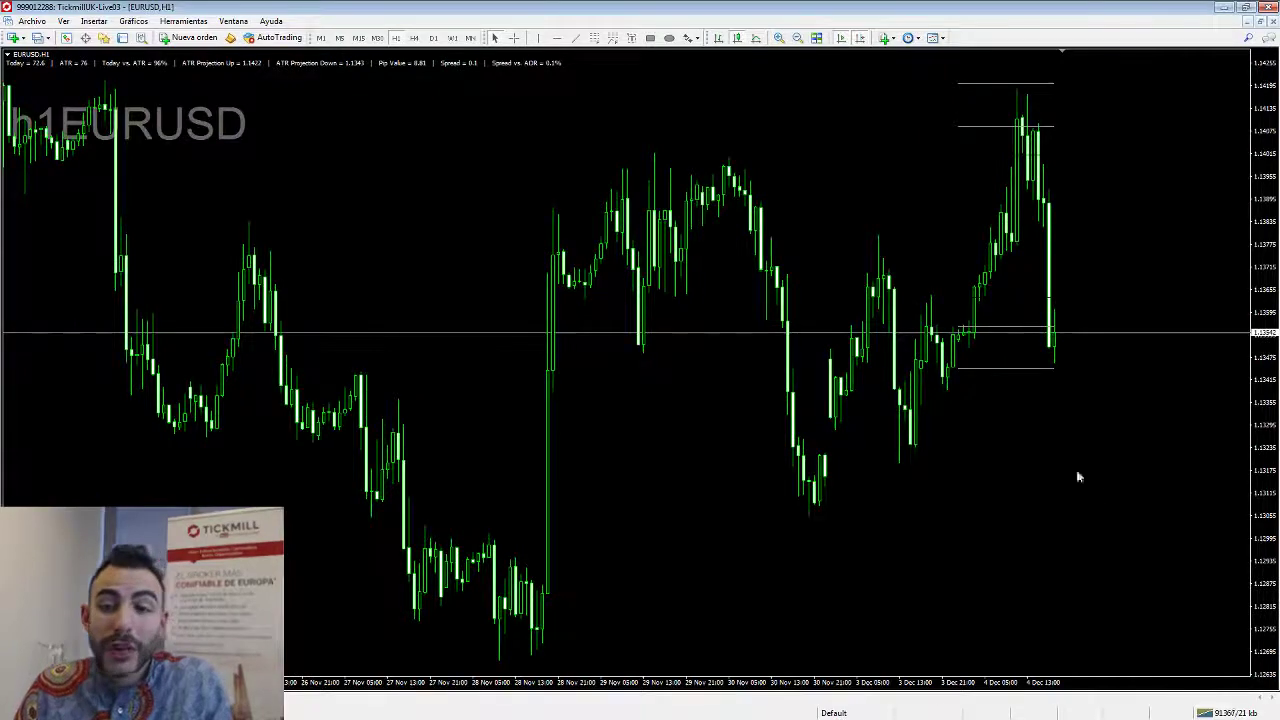
{"action": "left_click", "coordinate": [594, 38]}
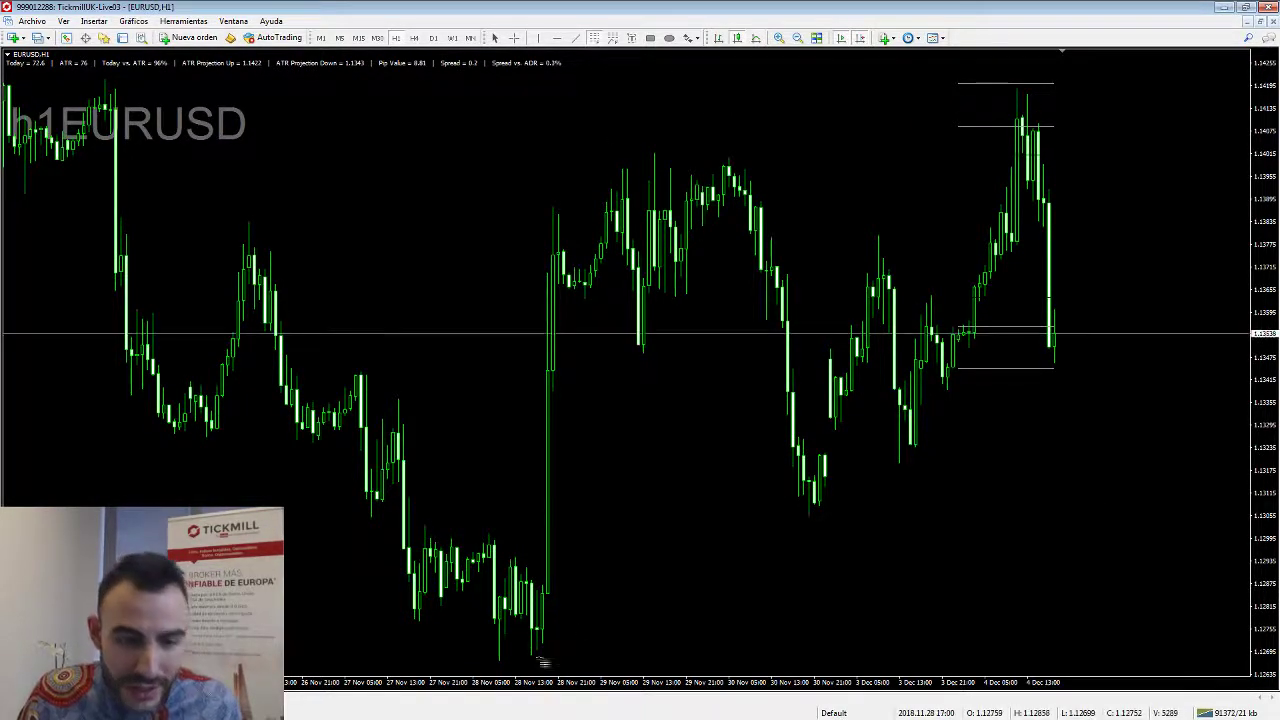
{"action": "left_click_drag", "start_coordinate": [500, 662], "coordinate": [1016, 92]}
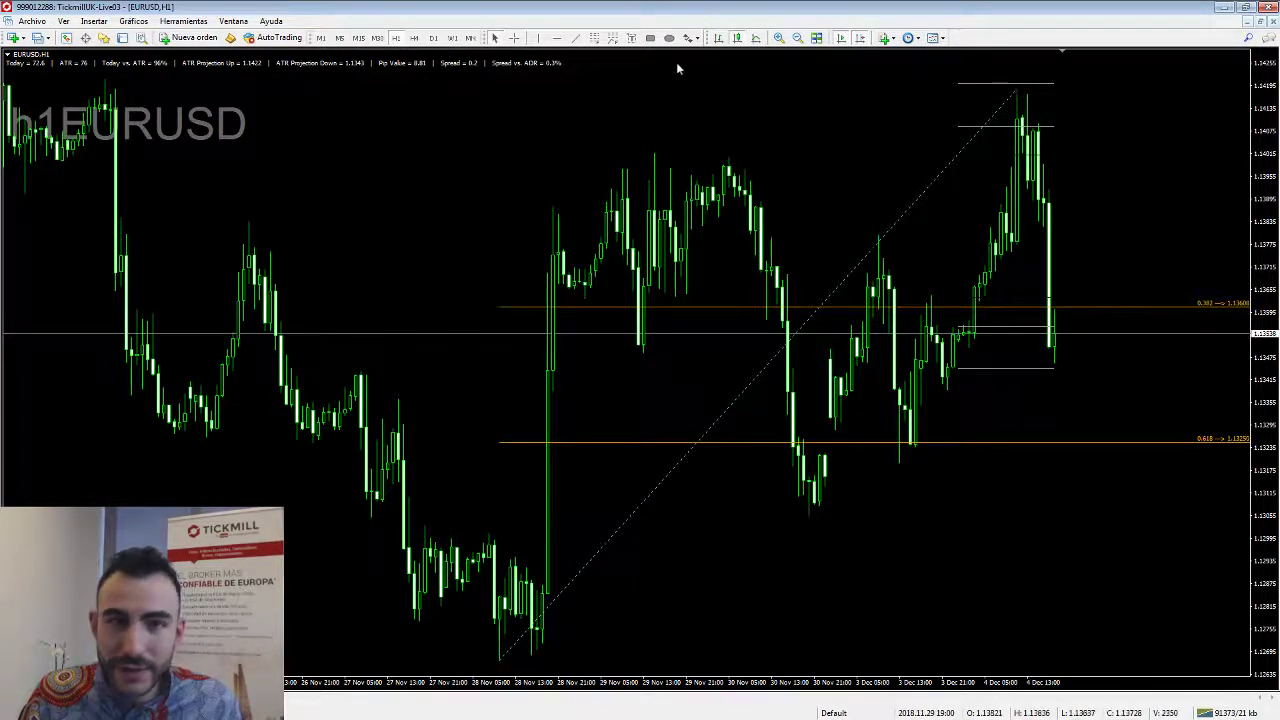
{"action": "left_click_drag", "start_coordinate": [1017, 307], "coordinate": [1166, 441]}
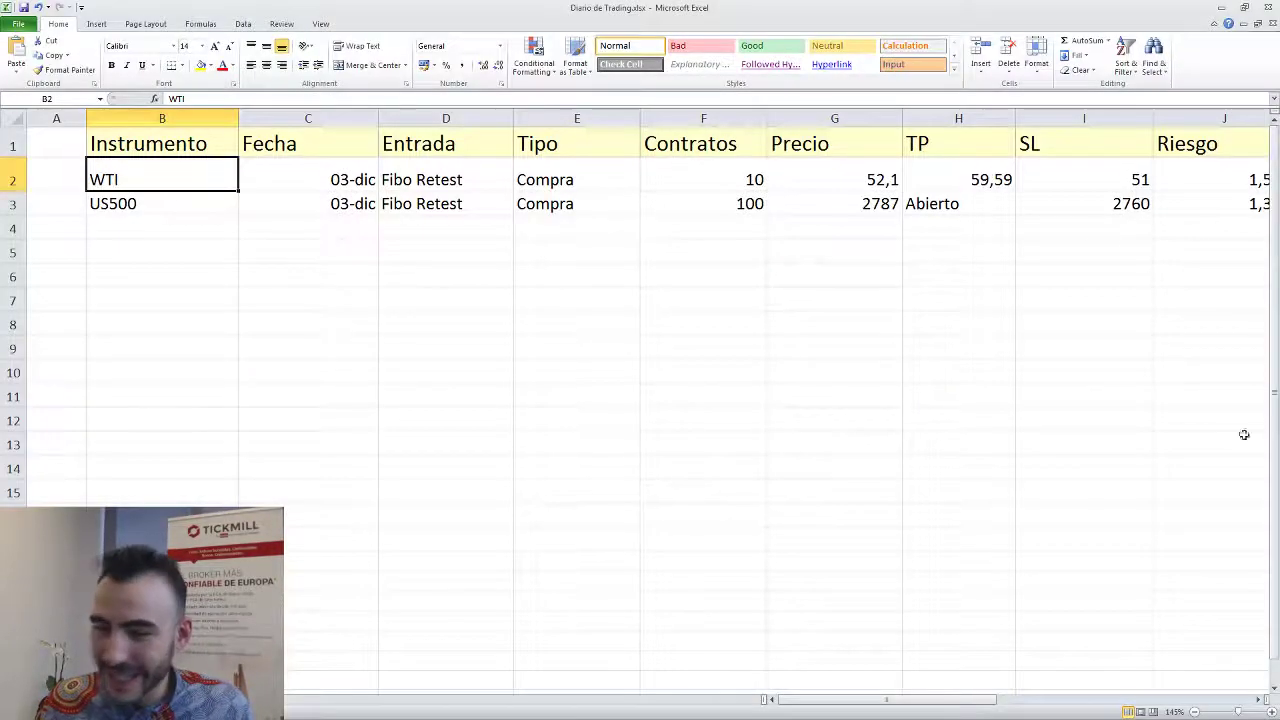
Back in the Excel journal, review the WTI trade's instrument, date, price and entry method.
{"action": "left_click", "coordinate": [143, 228]}
{"action": "left_click", "coordinate": [137, 177]}
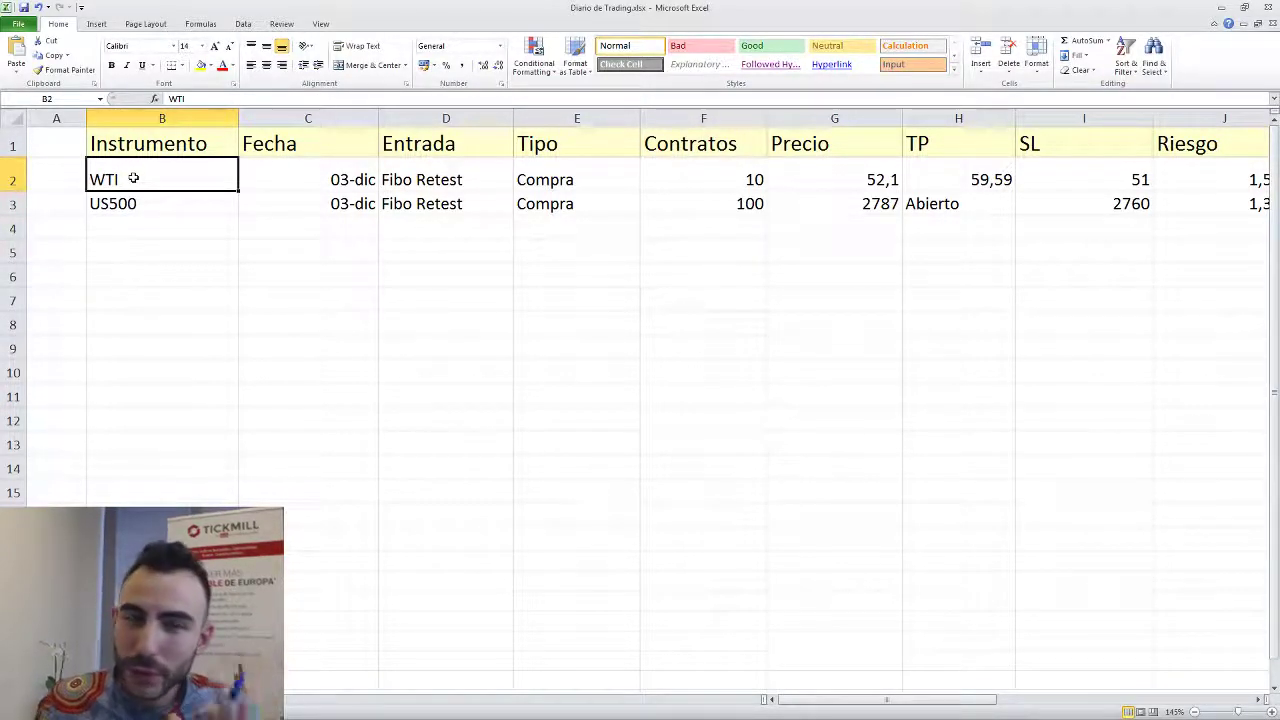
{"action": "left_click", "coordinate": [330, 187]}
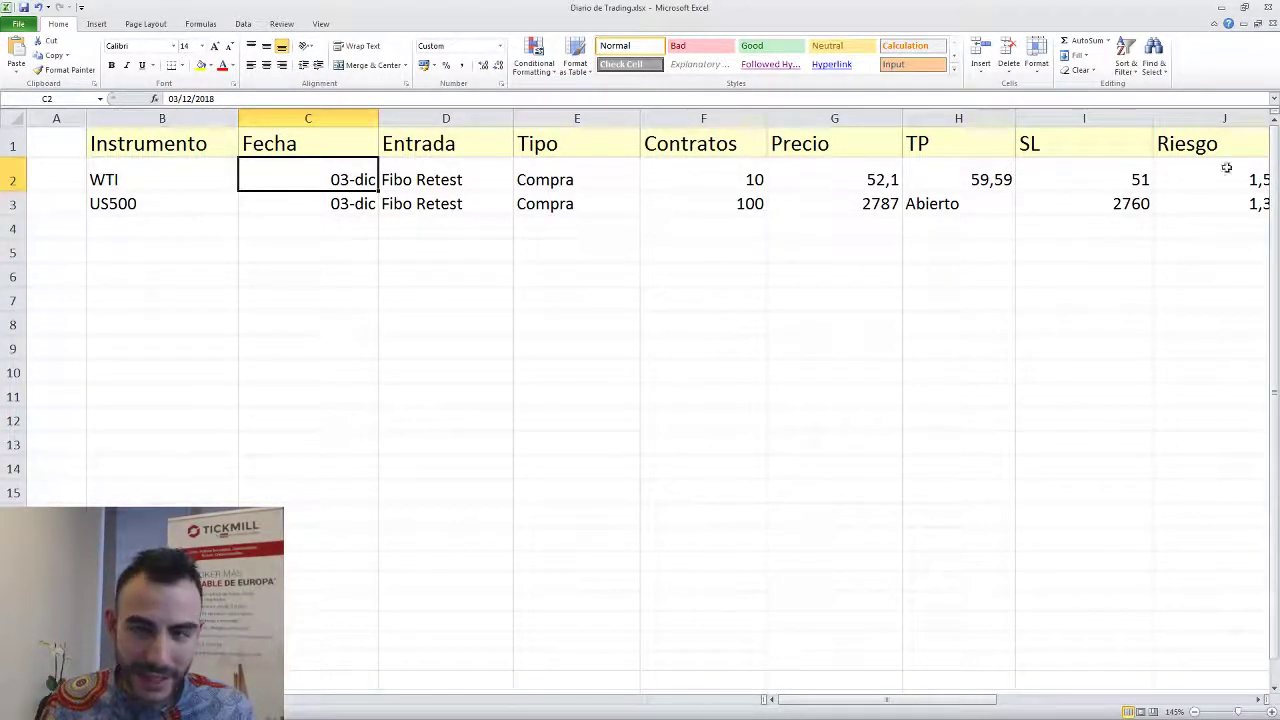
{"action": "left_click", "coordinate": [897, 179]}
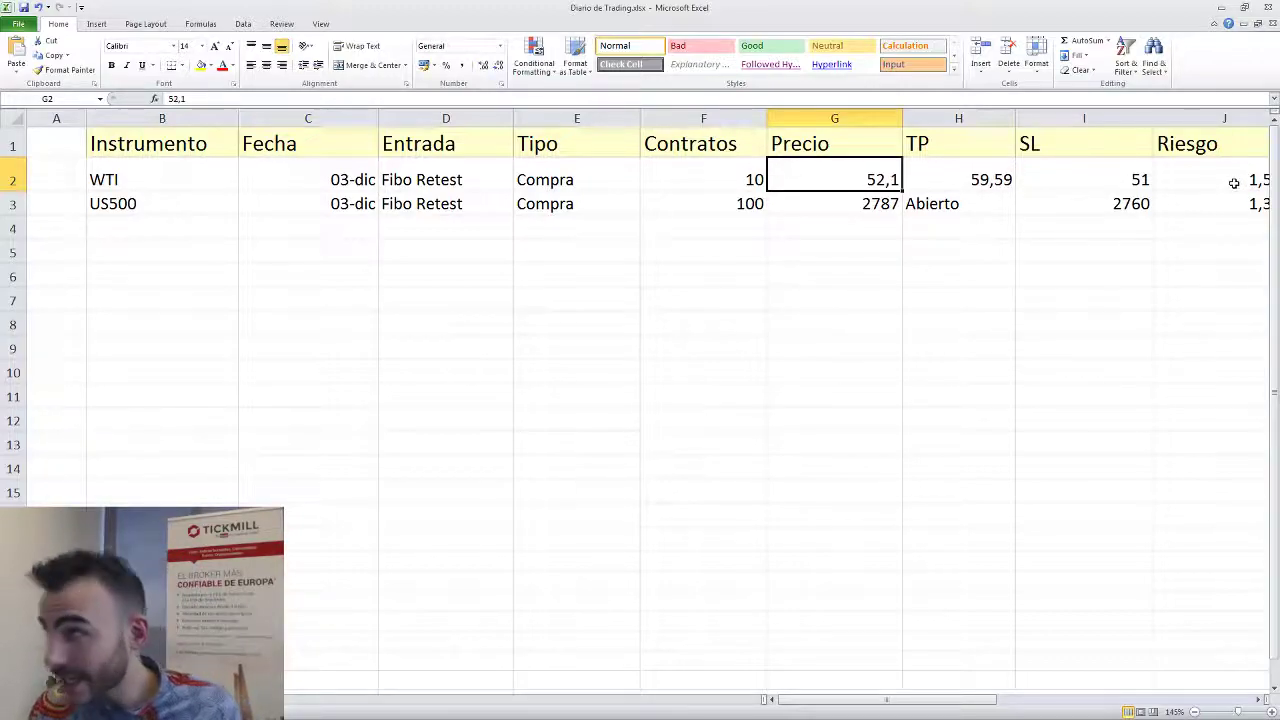
{"action": "left_click", "coordinate": [370, 178]}
{"action": "left_click", "coordinate": [341, 204]}
{"action": "key", "text": "Up"}
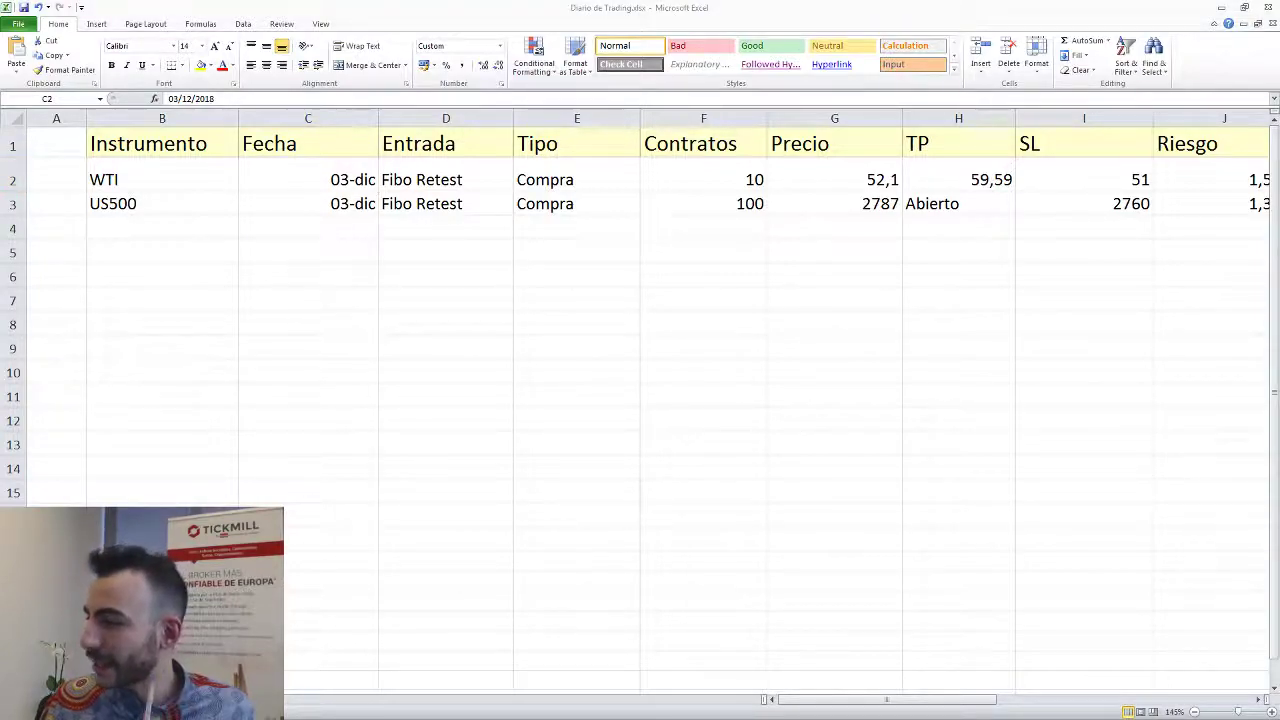
{"action": "left_click", "coordinate": [448, 166]}
{"action": "left_click", "coordinate": [451, 172]}
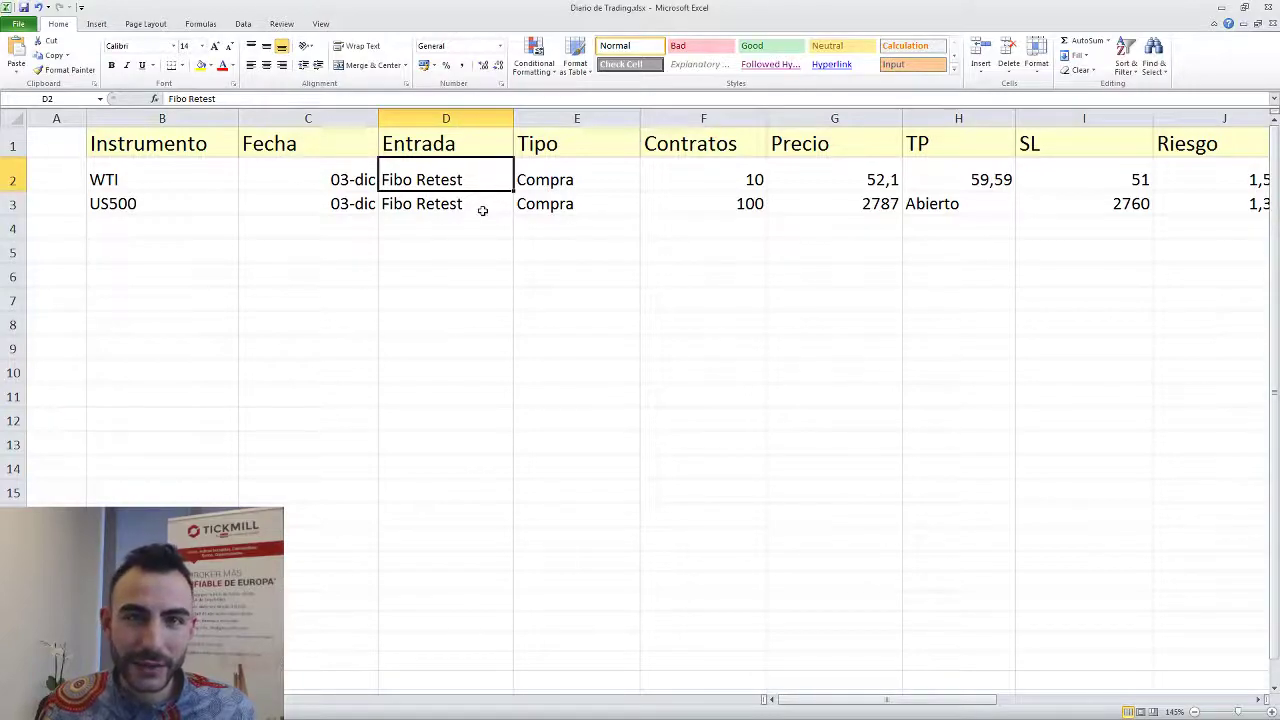
Enter BREAKOUT in cell D7 as an example entry method.
{"action": "left_click", "coordinate": [419, 309]}
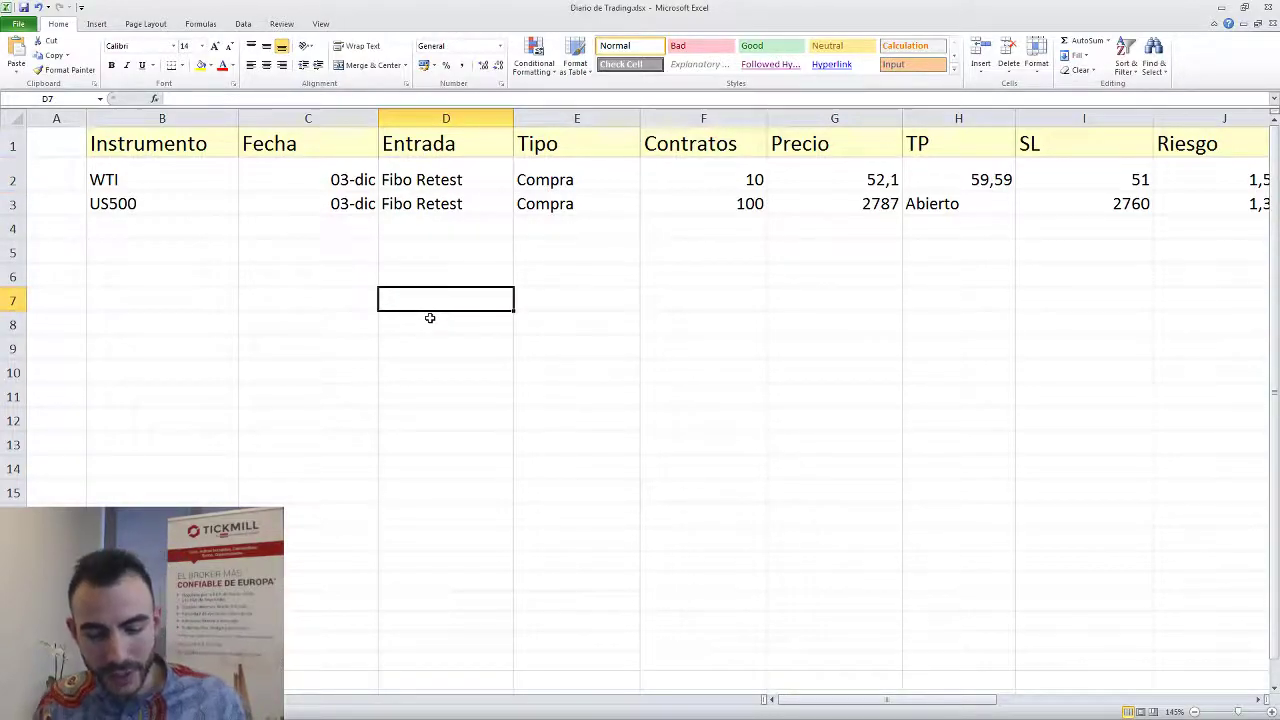
{"action": "type", "text": "BREAKOUT"}
{"action": "key", "text": "Return"}
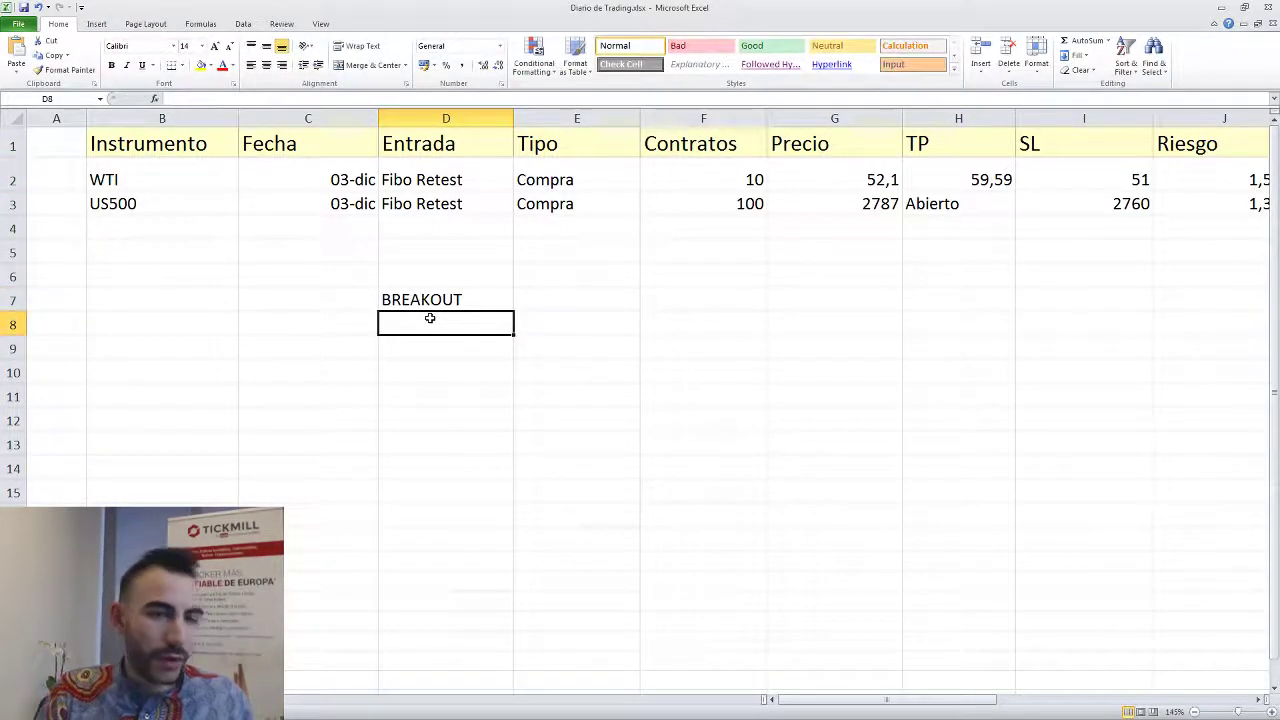
Try BREAKOUT ROTURA as the example entry method in D7, and clear that wording.
{"action": "type", "text": "B"}
{"action": "key", "text": "Escape"}
{"action": "key", "text": "Up"}
{"action": "type", "text": "BREAKOUT ROTURA"}
{"action": "key", "text": "BackSpace"}
{"action": "key", "text": "BackSpace"}
{"action": "key", "text": "BackSpace"}
{"action": "key", "text": "BackSpace"}
{"action": "key", "text": "BackSpace"}
{"action": "key", "text": "BackSpace"}
{"action": "key", "text": "BackSpace"}
{"action": "key", "text": "BackSpace"}
{"action": "key", "text": "BackSpace"}
{"action": "key", "text": "BackSpace"}
{"action": "key", "text": "BackSpace"}
{"action": "key", "text": "BackSpace"}
{"action": "key", "text": "BackSpace"}
{"action": "key", "text": "BackSpace"}
{"action": "key", "text": "BackSpace"}
Write LINEA TEND in D7 as the example entry method.
{"action": "type", "text": "RESTE"}
{"action": "key", "text": "BackSpace"}
{"action": "key", "text": "BackSpace"}
{"action": "key", "text": "BackSpace"}
{"action": "key", "text": "BackSpace"}
{"action": "key", "text": "BackSpace"}
{"action": "type", "text": "LINEA TENDENCIA"}
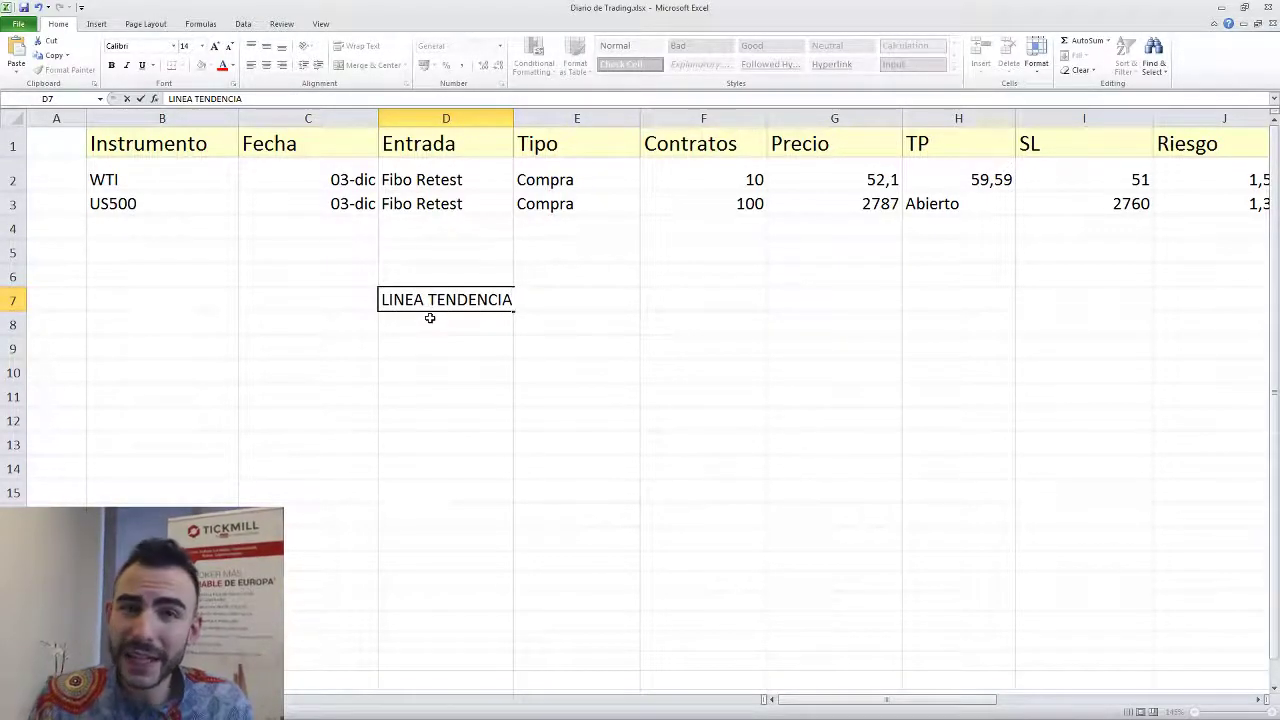
{"action": "key", "text": "BackSpace"}
{"action": "key", "text": "BackSpace"}
{"action": "key", "text": "BackSpace"}
{"action": "key", "text": "BackSpace"}
{"action": "key", "text": "BackSpace"}
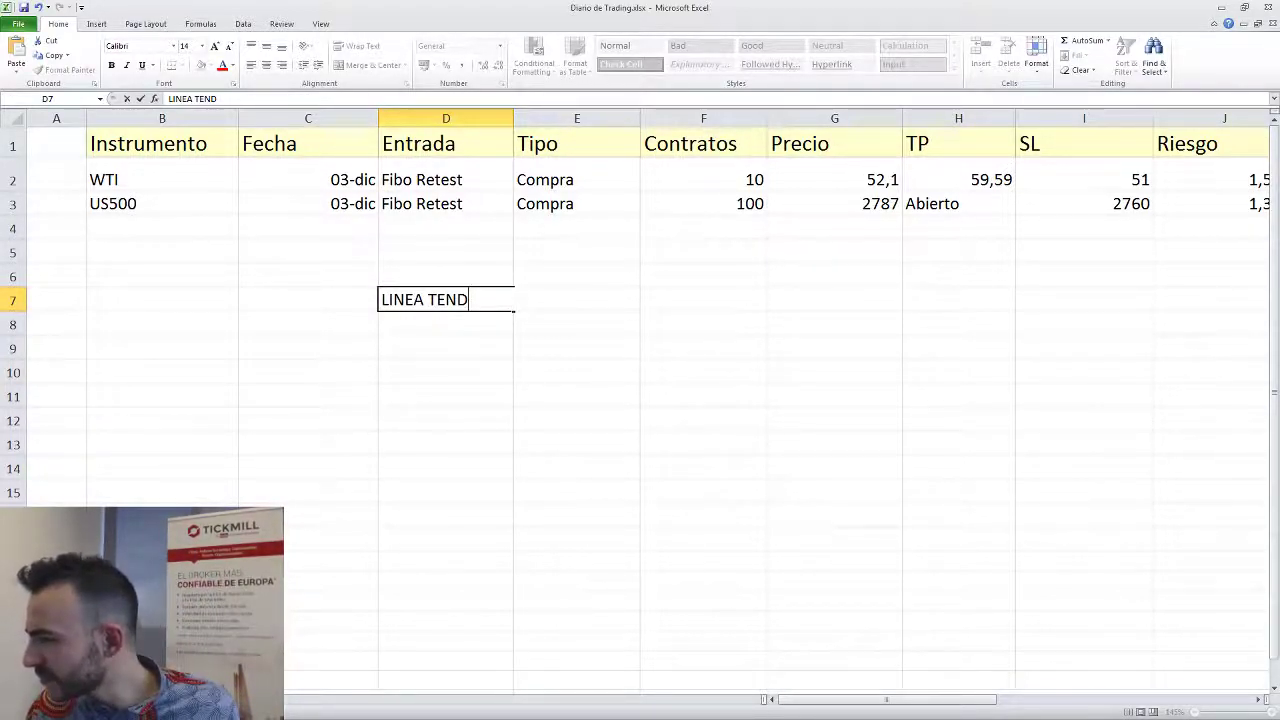
{"action": "key", "text": "alt+Tab"}
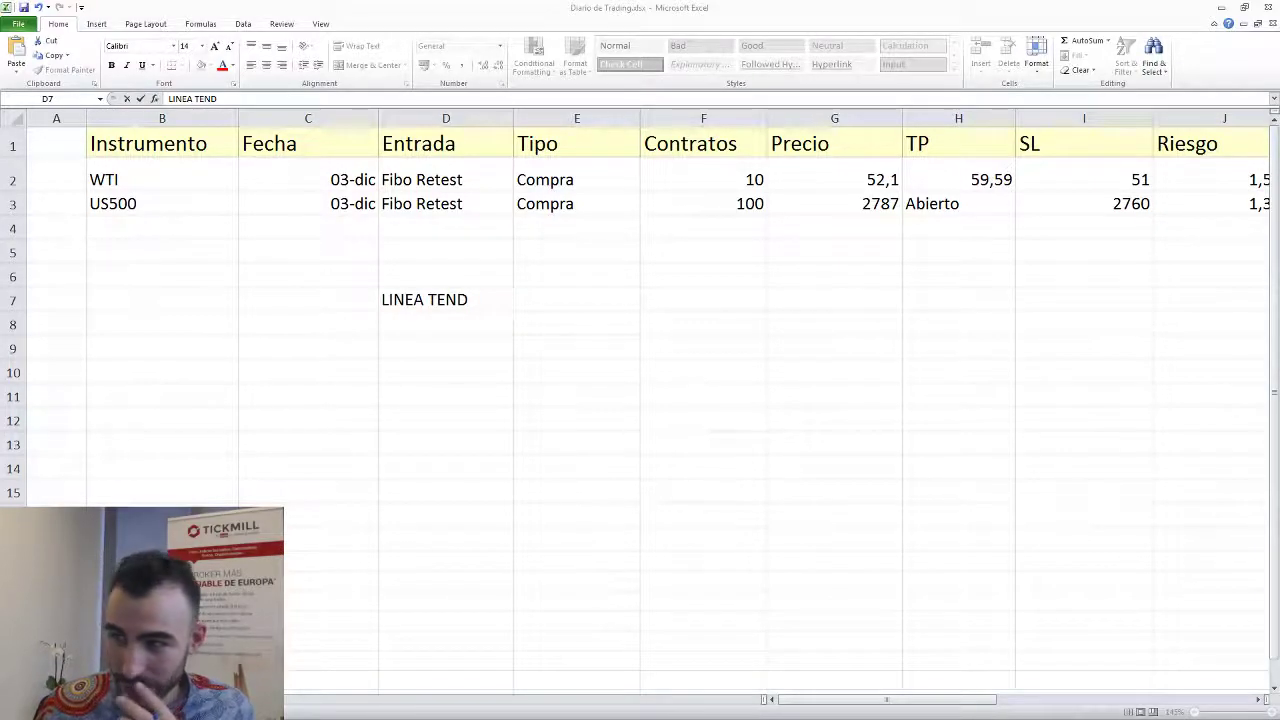
{"action": "left_click", "coordinate": [170, 188]}
{"action": "left_click", "coordinate": [306, 178]}
{"action": "left_click", "coordinate": [425, 178]}
Replace the example entry method in D7 with SISTEMA 1.
{"action": "left_click", "coordinate": [466, 302]}
{"action": "double_click", "coordinate": [484, 302]}
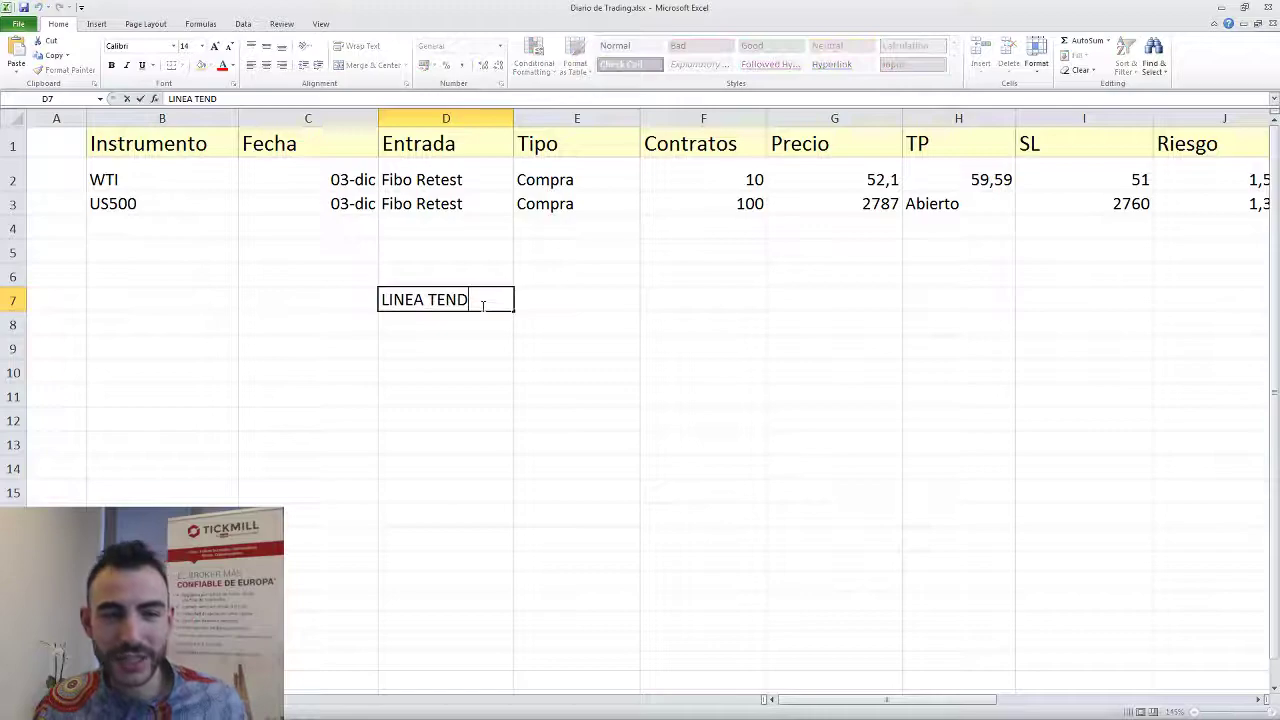
{"action": "left_click_drag", "start_coordinate": [484, 302], "coordinate": [378, 299]}
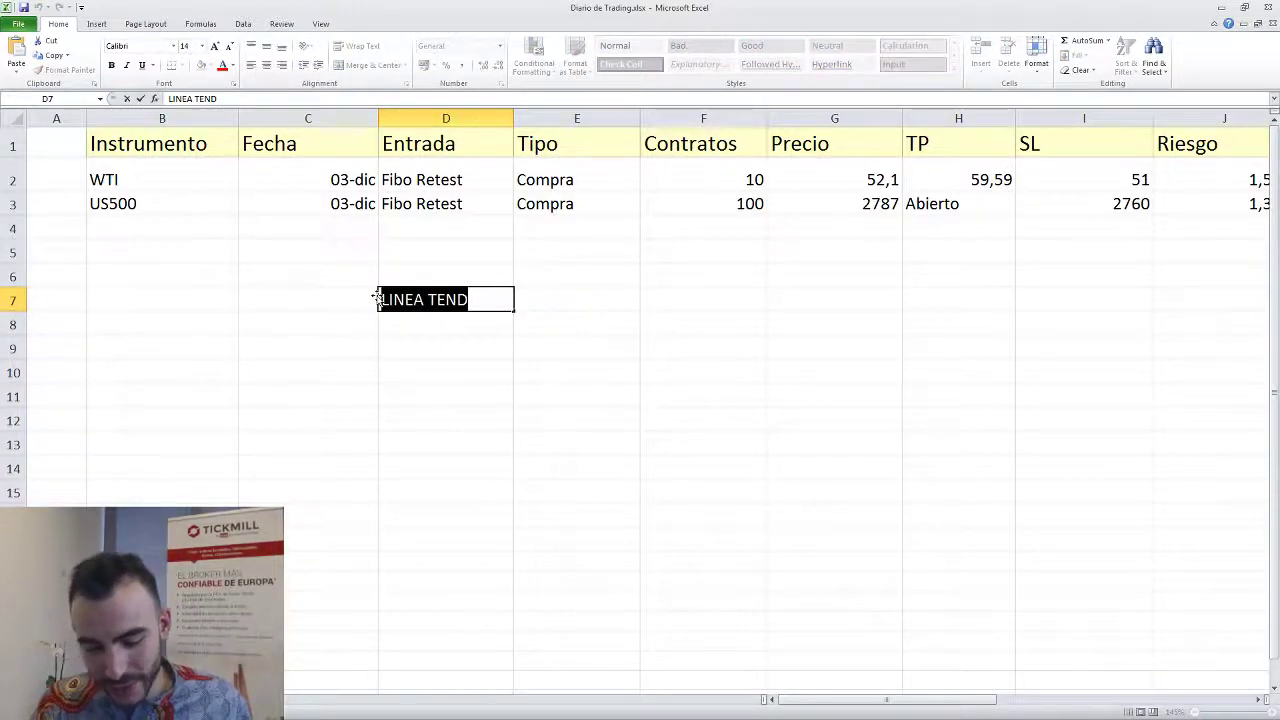
{"action": "type", "text": "TIPO C"}
{"action": "key", "text": "BackSpace"}
{"action": "type", "text": "H"}
{"action": "key", "text": "BackSpace"}
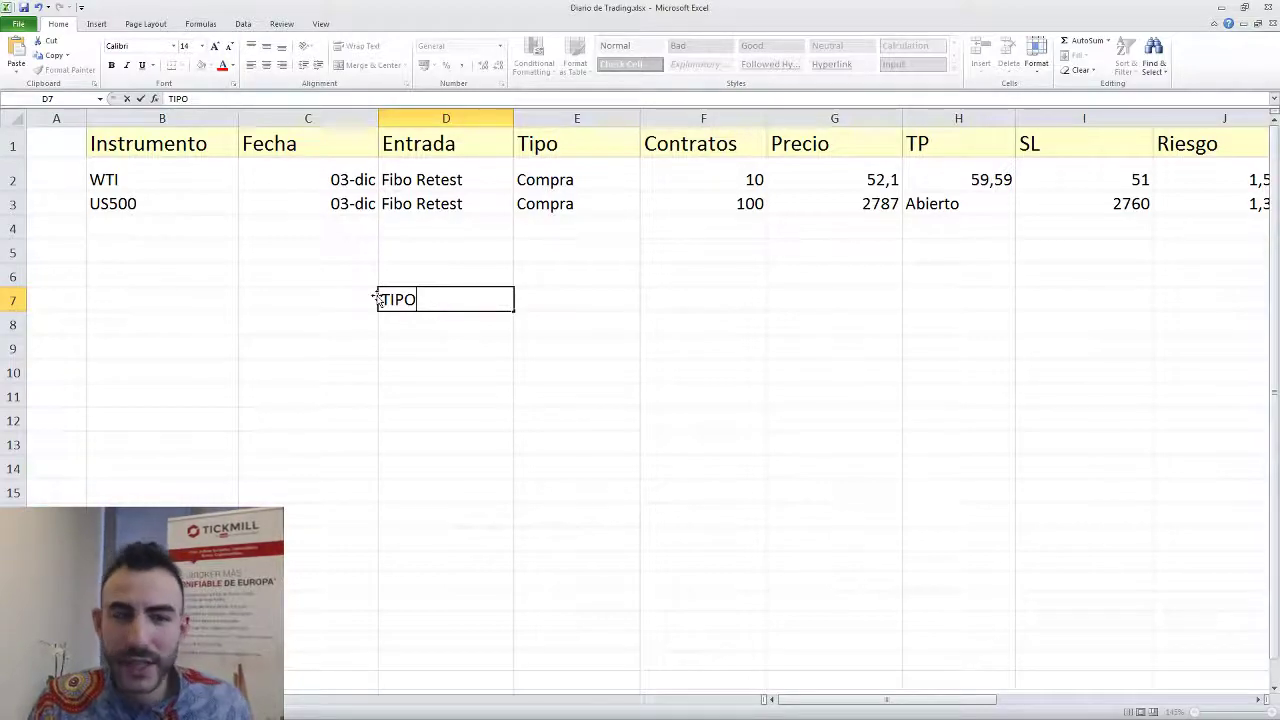
{"action": "key", "text": "BackSpace"}
{"action": "key", "text": "BackSpace"}
{"action": "key", "text": "BackSpace"}
{"action": "key", "text": "BackSpace"}
{"action": "key", "text": "BackSpace"}
{"action": "type", "text": "SITE"}
{"action": "key", "text": "BackSpace"}
{"action": "key", "text": "BackSpace"}
{"action": "type", "text": "STEM"}
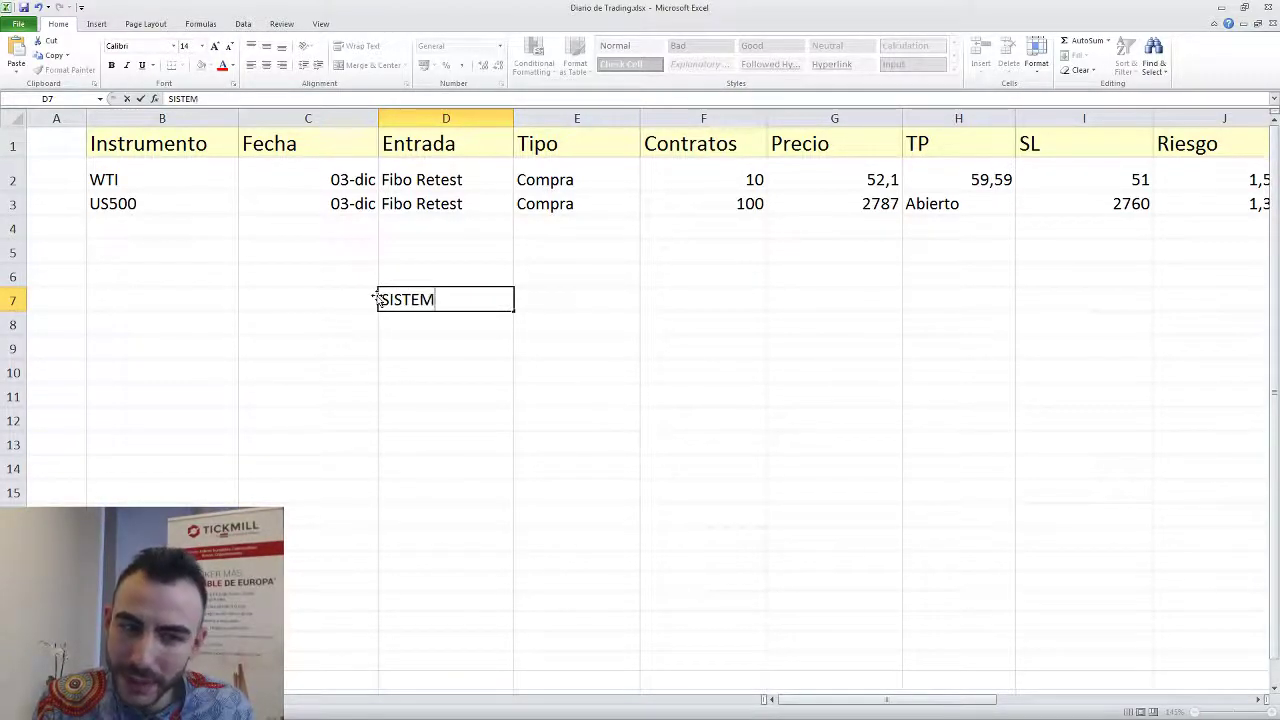
{"action": "type", "text": "A 1"}
{"action": "left_click", "coordinate": [506, 372]}
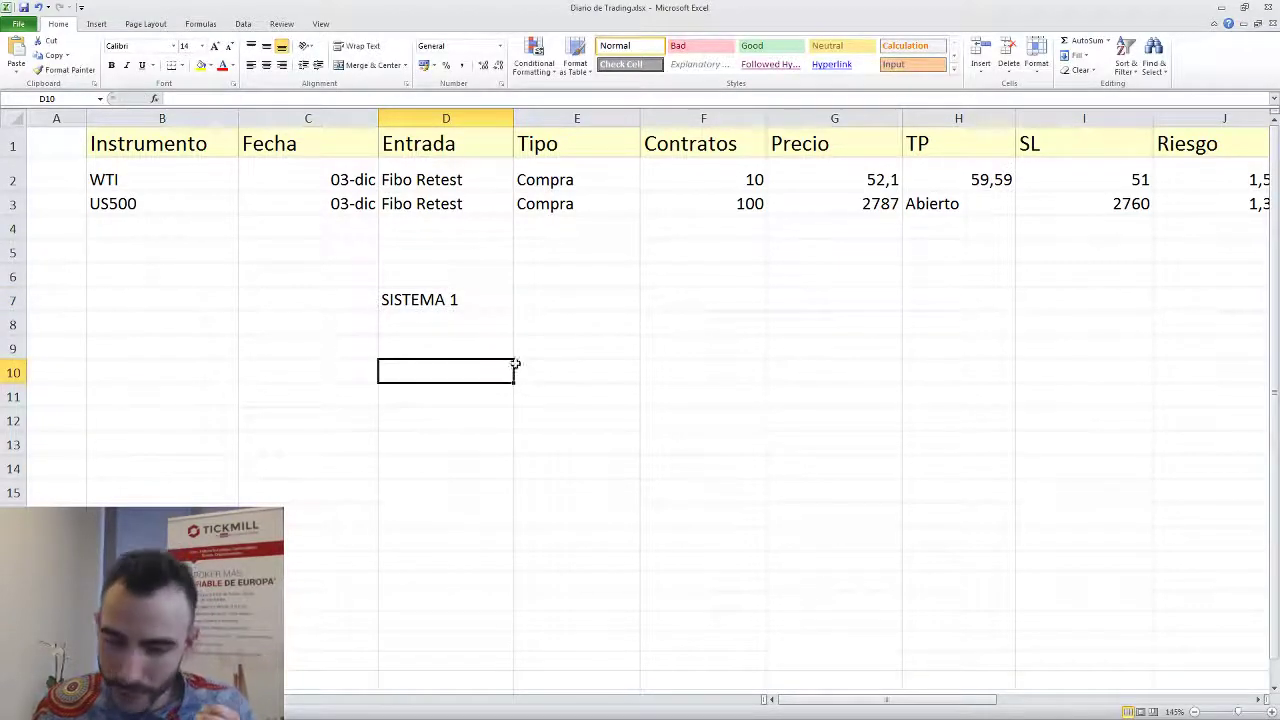
Examine the Tipo column's trade direction for the WTI and US500 trades.
{"action": "left_click", "coordinate": [447, 200]}
{"action": "left_click", "coordinate": [560, 182]}
{"action": "left_click", "coordinate": [566, 148]}
{"action": "left_click", "coordinate": [566, 180]}
{"action": "left_click", "coordinate": [572, 202]}
{"action": "left_click", "coordinate": [572, 184]}
{"action": "left_click", "coordinate": [571, 204]}
{"action": "left_click", "coordinate": [576, 180]}
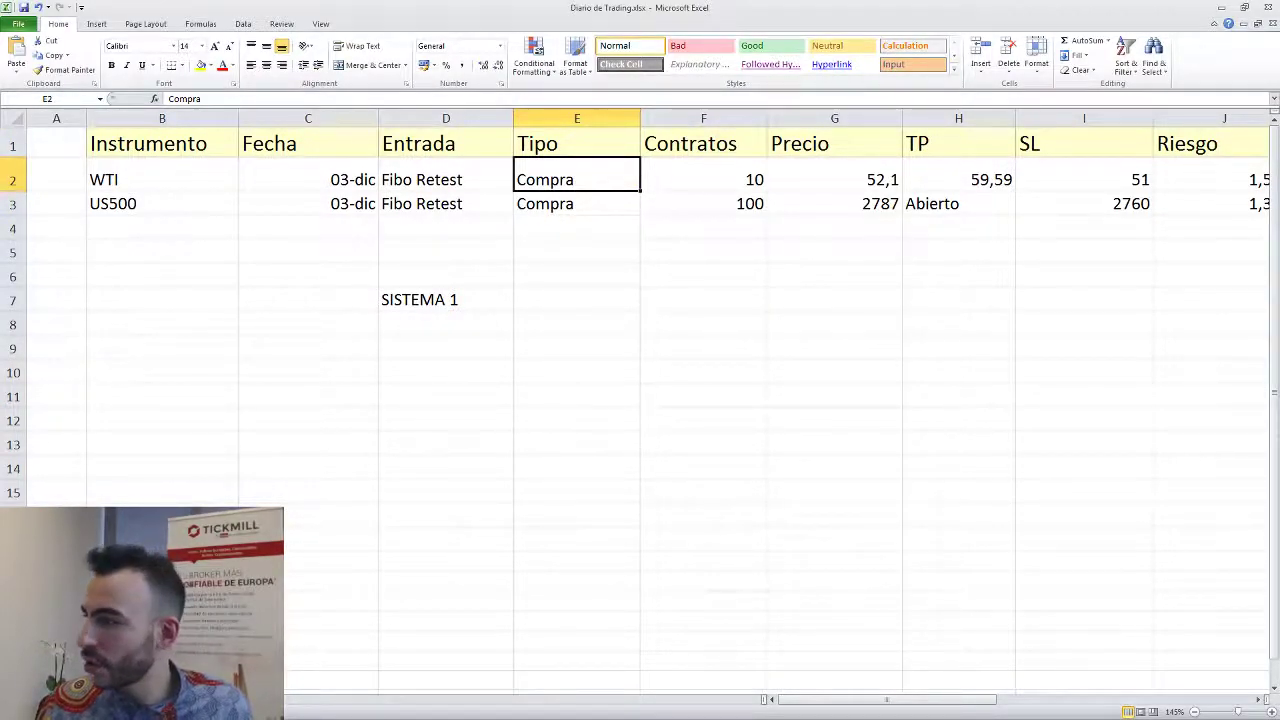
{"action": "key", "text": "alt+Tab"}
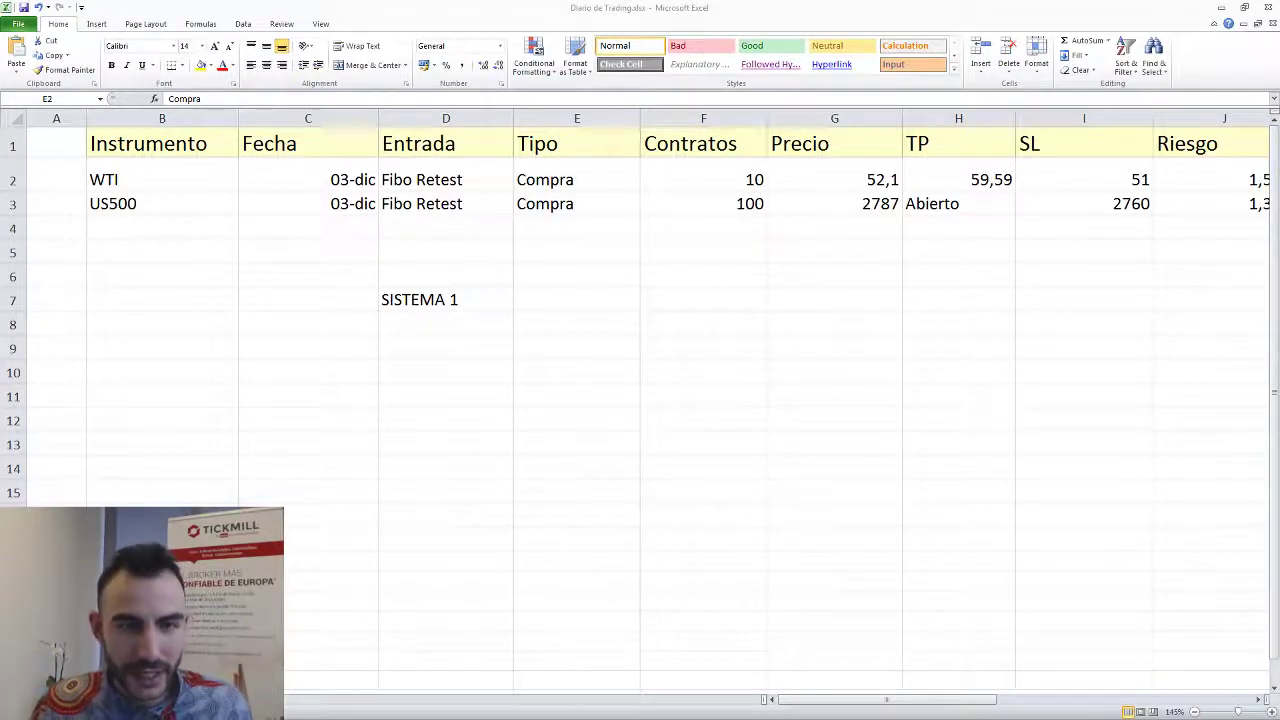
Examine the Contratos heading and the contract quantities of the WTI and US500 trades.
{"action": "left_click", "coordinate": [686, 203]}
{"action": "left_click", "coordinate": [690, 182]}
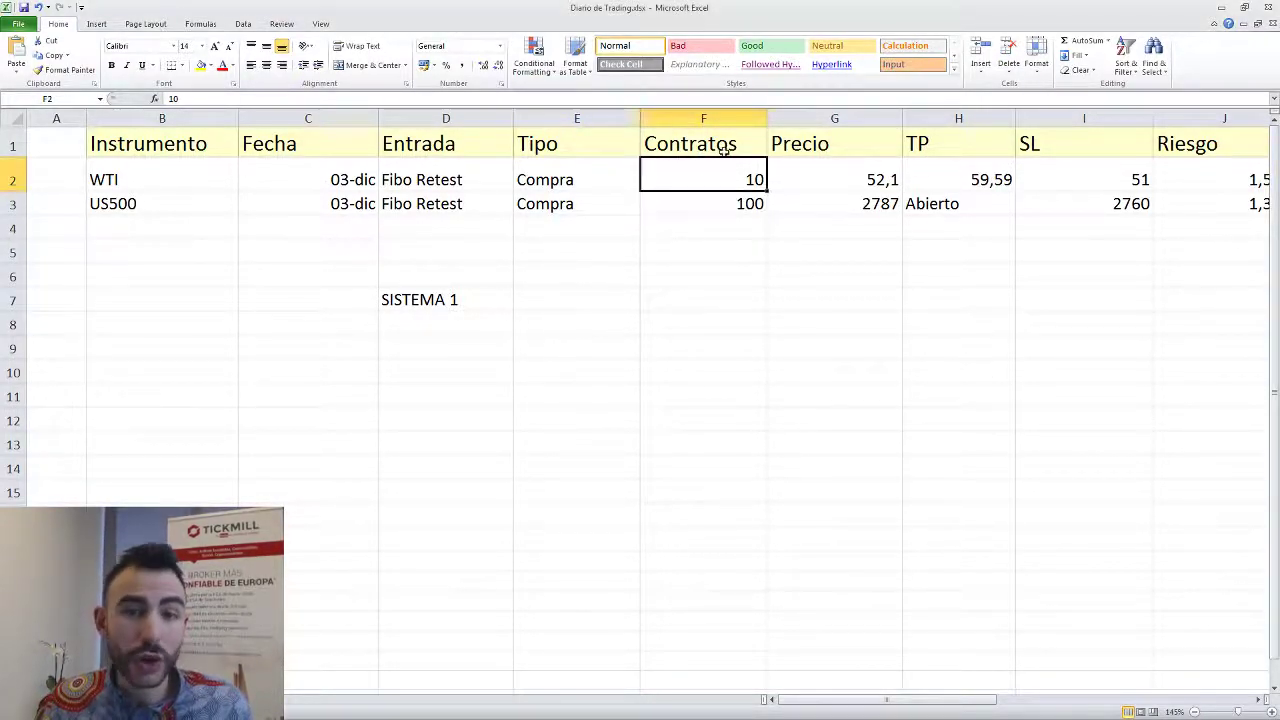
{"action": "left_click", "coordinate": [743, 138]}
{"action": "double_click", "coordinate": [743, 138]}
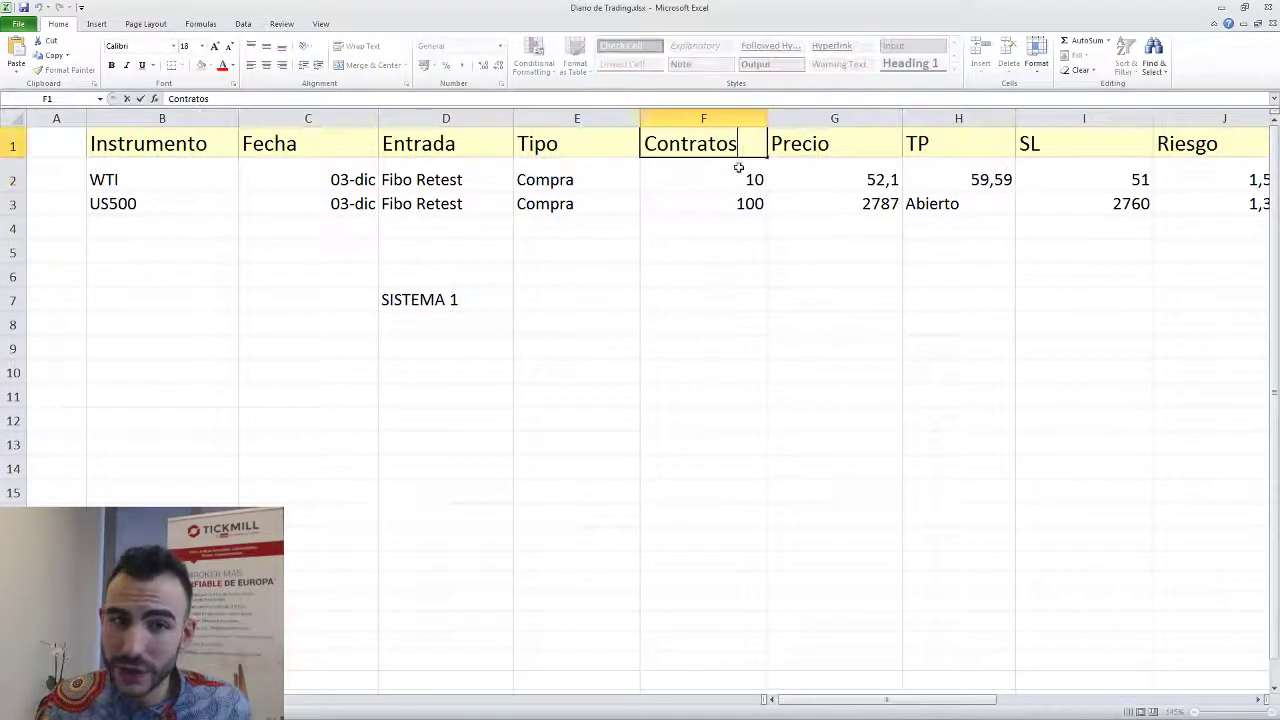
{"action": "left_click", "coordinate": [721, 264]}
{"action": "left_click", "coordinate": [737, 178]}
{"action": "left_click", "coordinate": [737, 200]}
{"action": "left_click", "coordinate": [737, 178]}
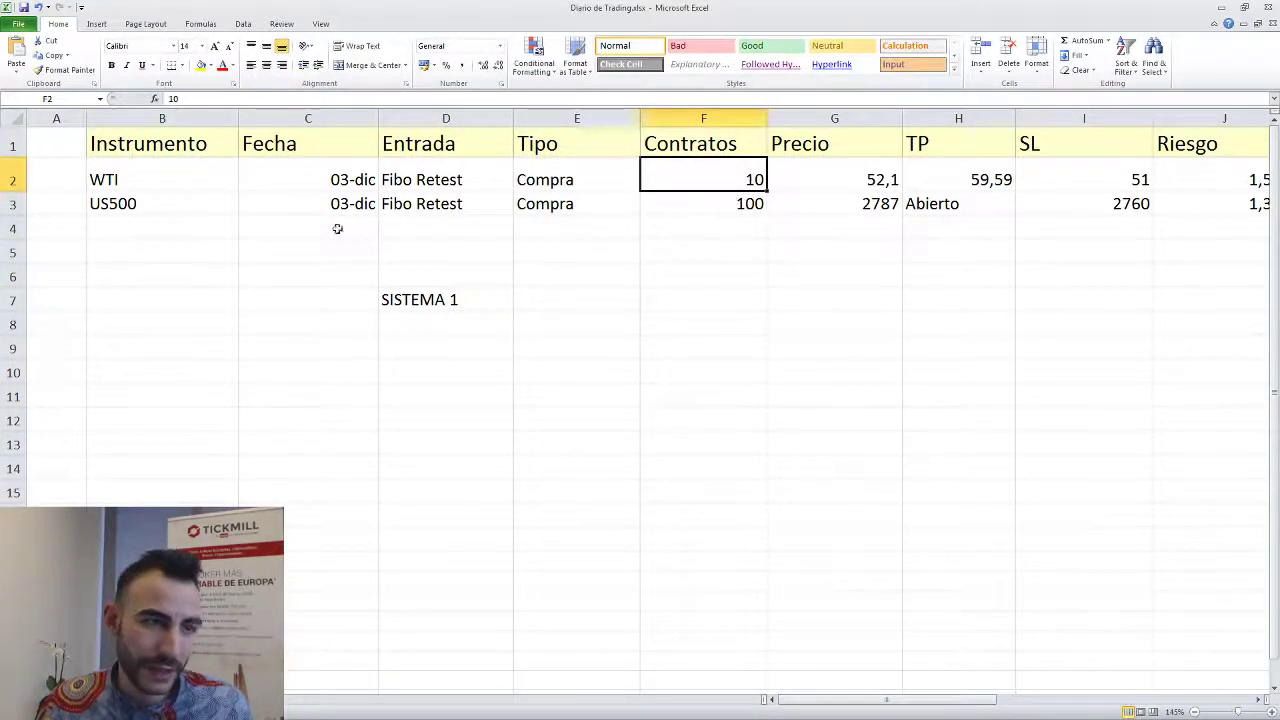
Review the WTI trade's entry price in the Precio column alongside its instrument and contract quantity.
{"action": "left_click", "coordinate": [832, 187]}
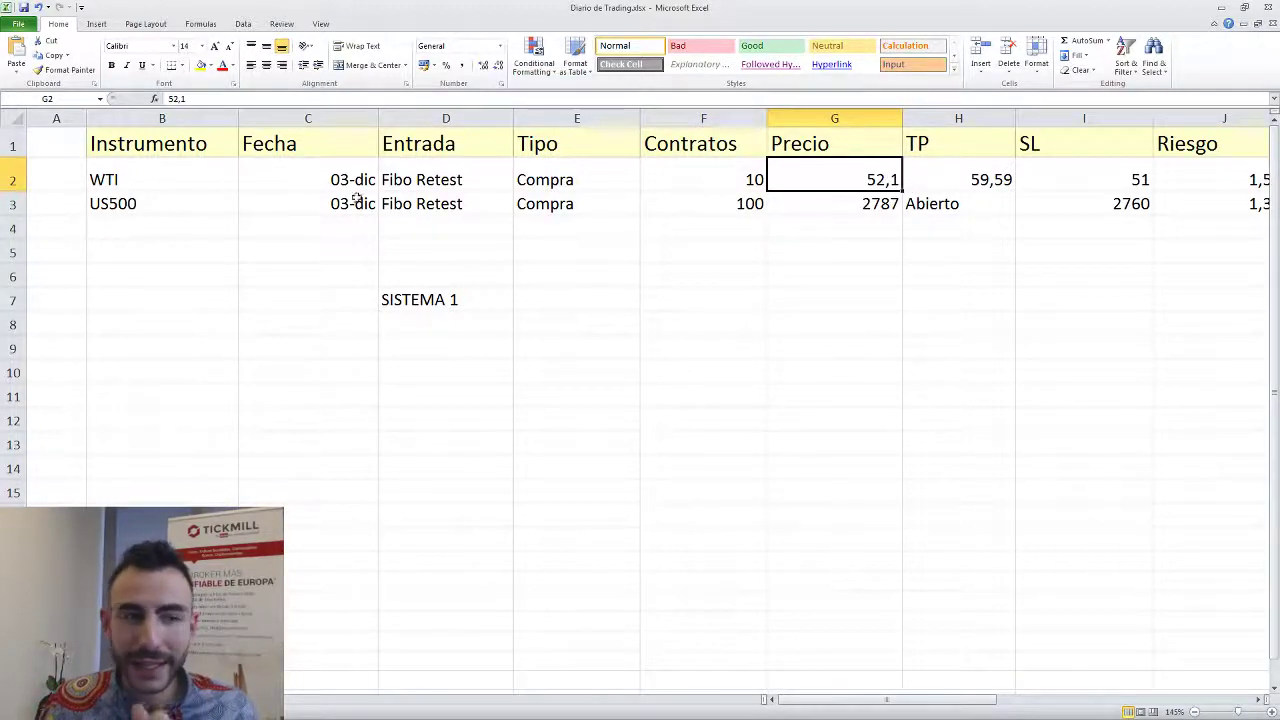
{"action": "left_click", "coordinate": [127, 184]}
{"action": "left_click", "coordinate": [730, 182]}
{"action": "left_click", "coordinate": [829, 185]}
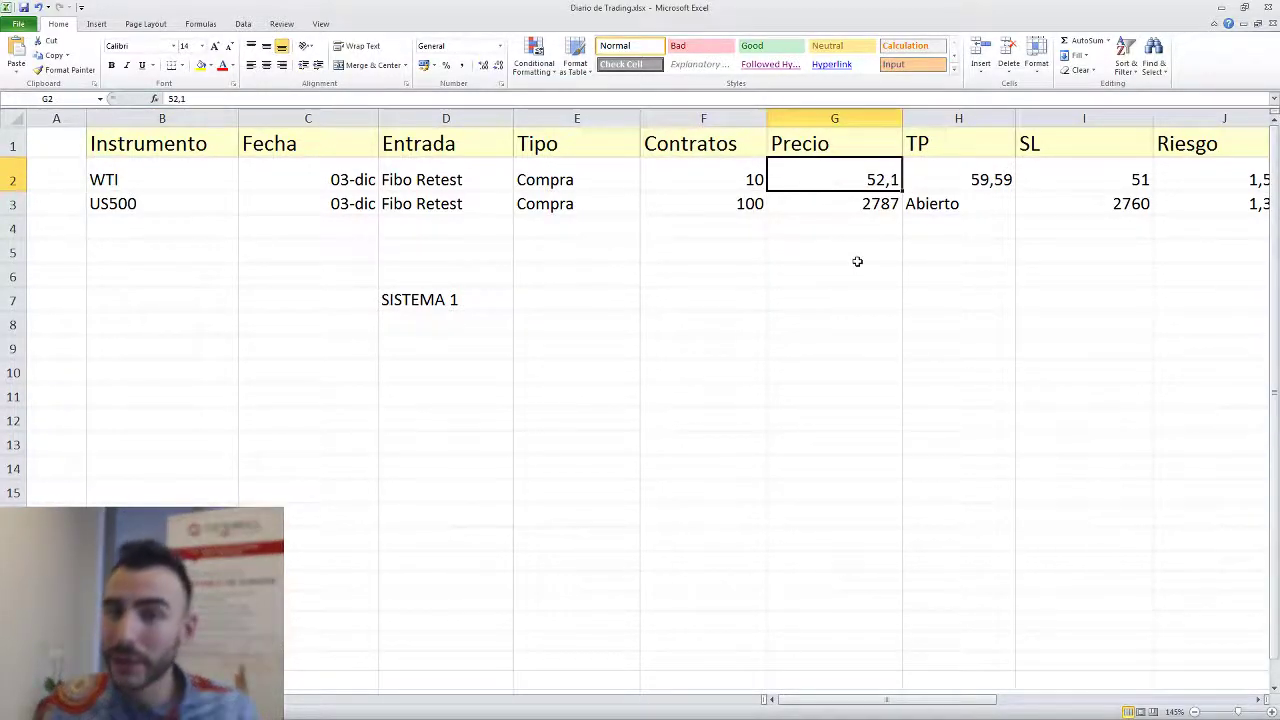
{"action": "left_click", "coordinate": [857, 267]}
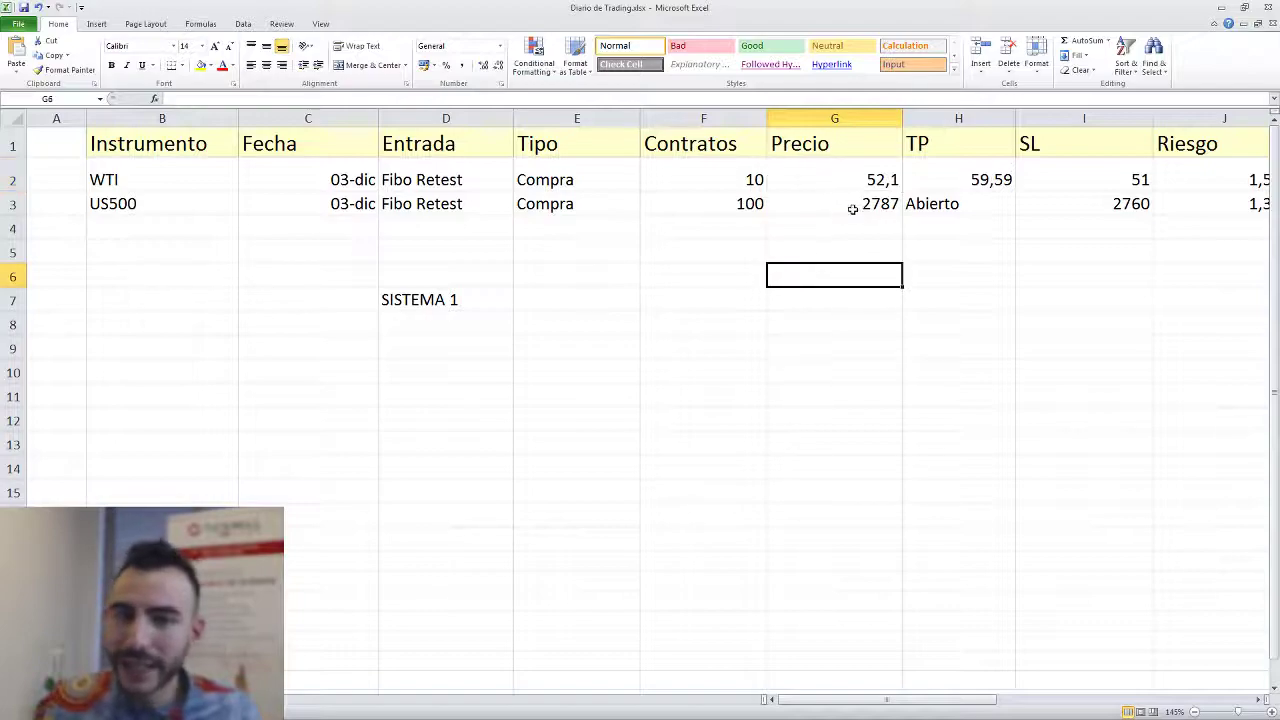
Switch to MetaTrader, bring up the WTI H1 chart and turn on the display of open trade levels.
{"action": "left_click", "coordinate": [702, 172]}
{"action": "key", "text": "alt+Tab"}
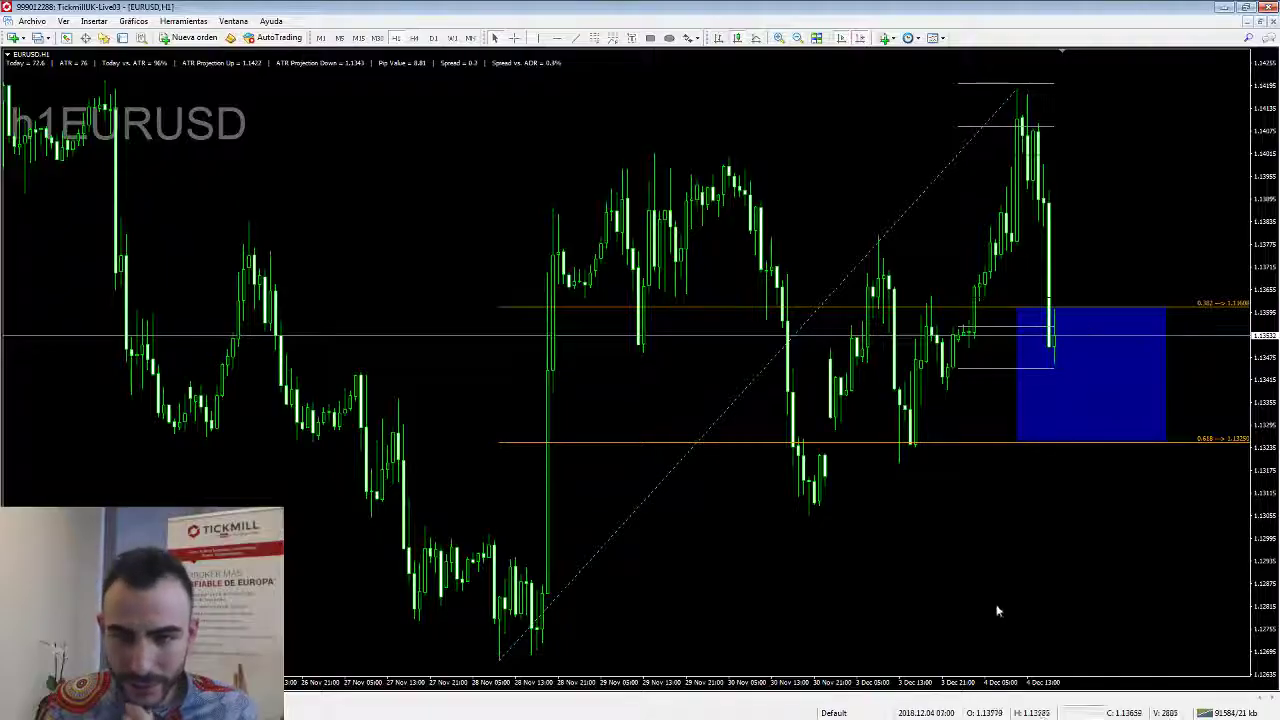
{"action": "left_click", "coordinate": [118, 697]}
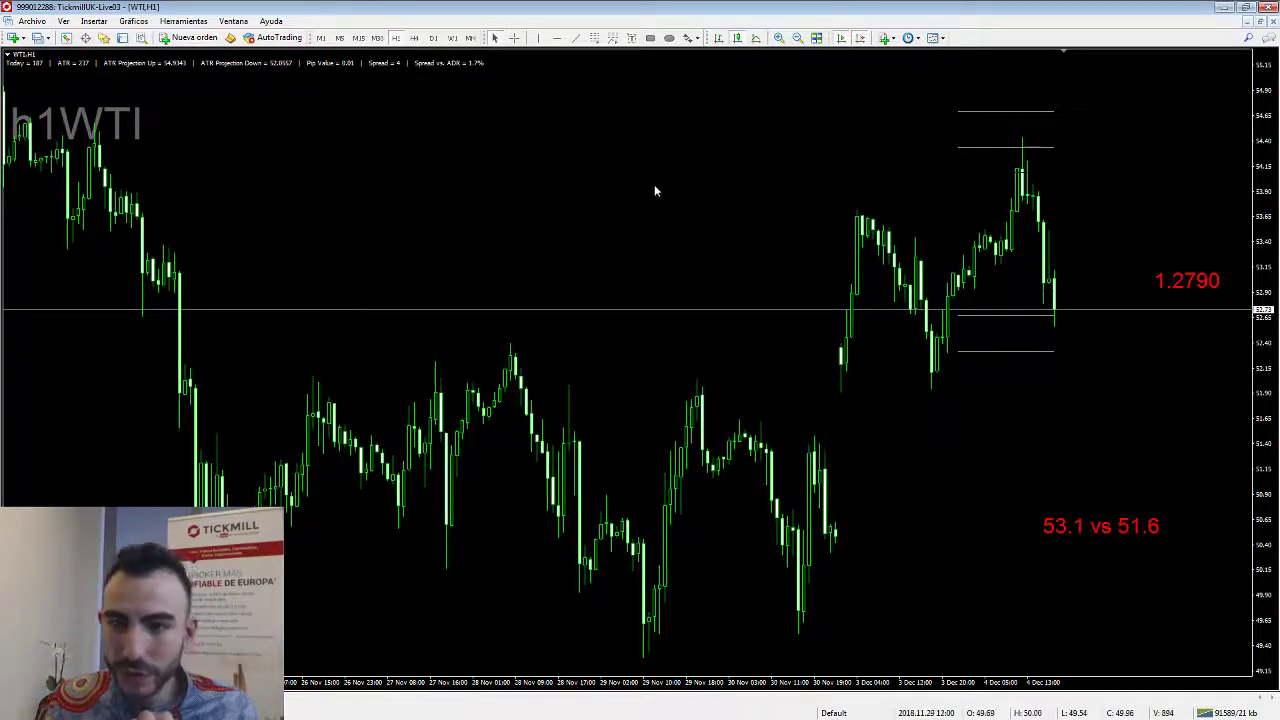
{"action": "left_click", "coordinate": [183, 21]}
{"action": "left_click", "coordinate": [220, 108]}
{"action": "left_click", "coordinate": [548, 300]}
{"action": "left_click", "coordinate": [694, 469]}
Delete the red "53.1 vs 51.6" and "1.2790" text labels from the WTI chart.
{"action": "double_click", "coordinate": [1128, 524]}
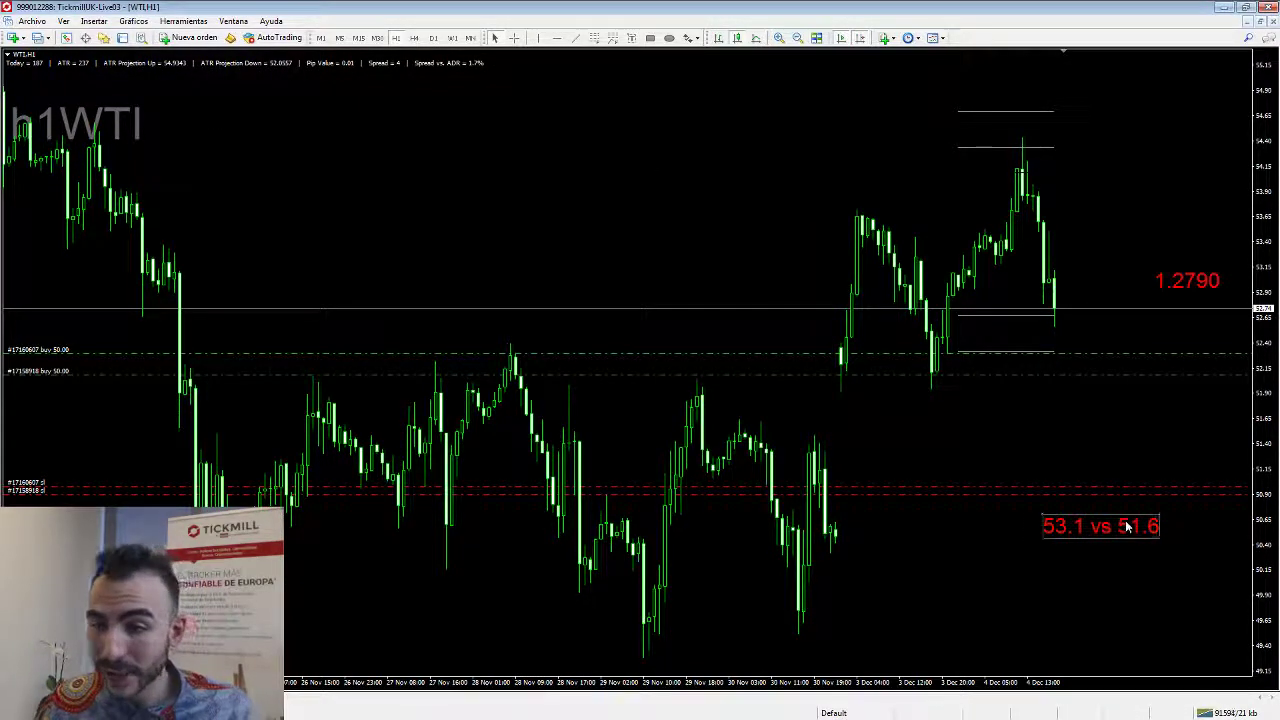
{"action": "key", "text": "Delete"}
{"action": "double_click", "coordinate": [1185, 280]}
{"action": "key", "text": "Delete"}
Draw a Fibonacci retracement from the 30 November low to the 3 December high, with a blue rectangle just below its 0.382 level.
{"action": "left_click", "coordinate": [594, 38]}
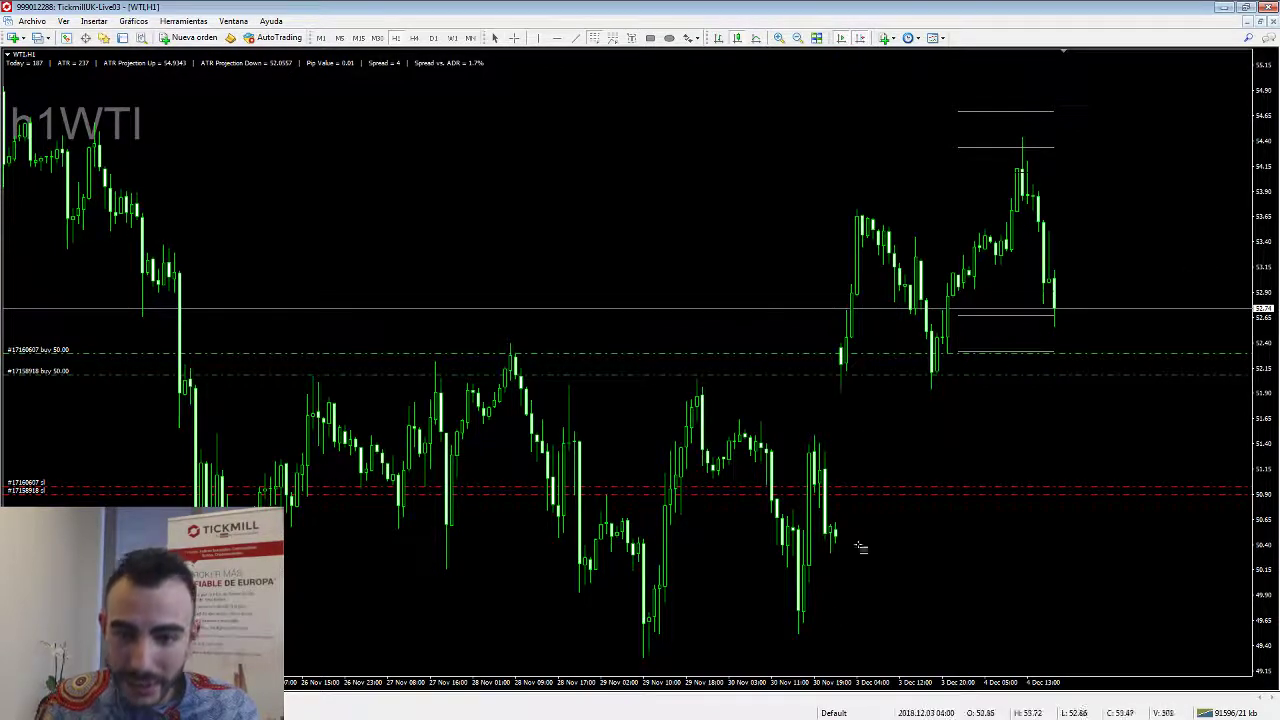
{"action": "left_click_drag", "start_coordinate": [803, 637], "coordinate": [857, 213]}
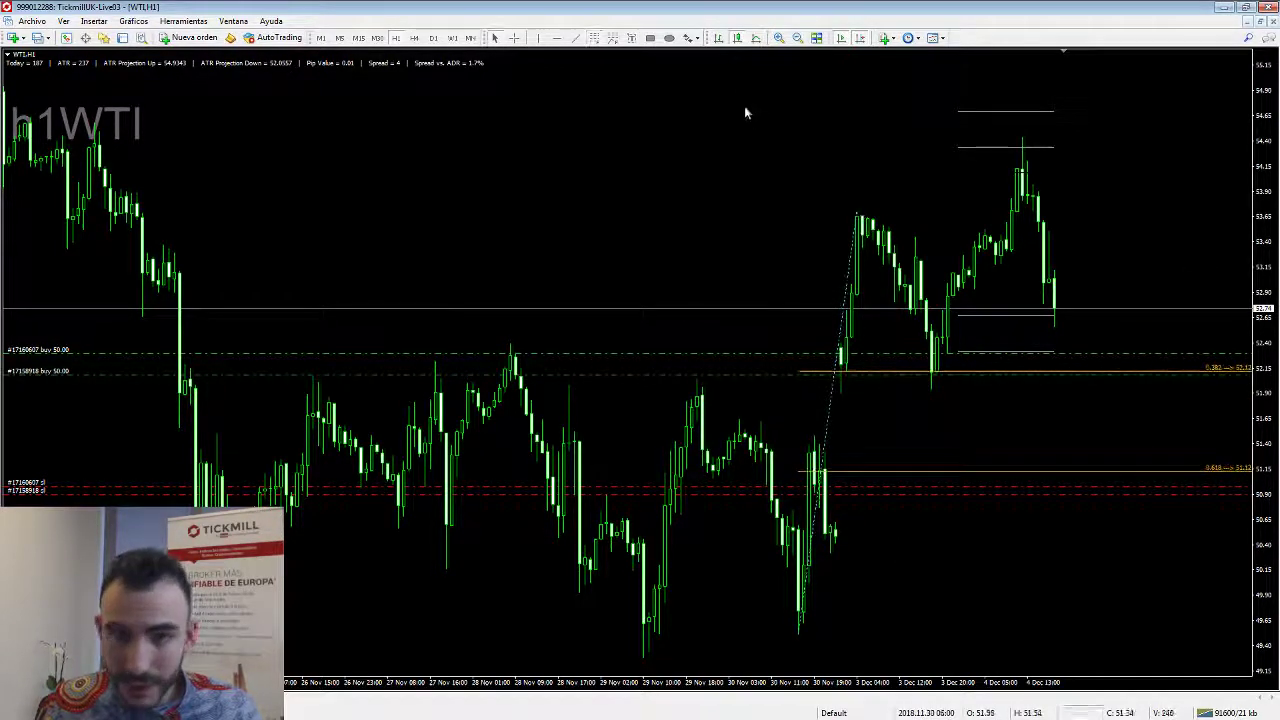
{"action": "left_click", "coordinate": [650, 38]}
{"action": "left_click_drag", "start_coordinate": [866, 368], "coordinate": [1200, 392]}
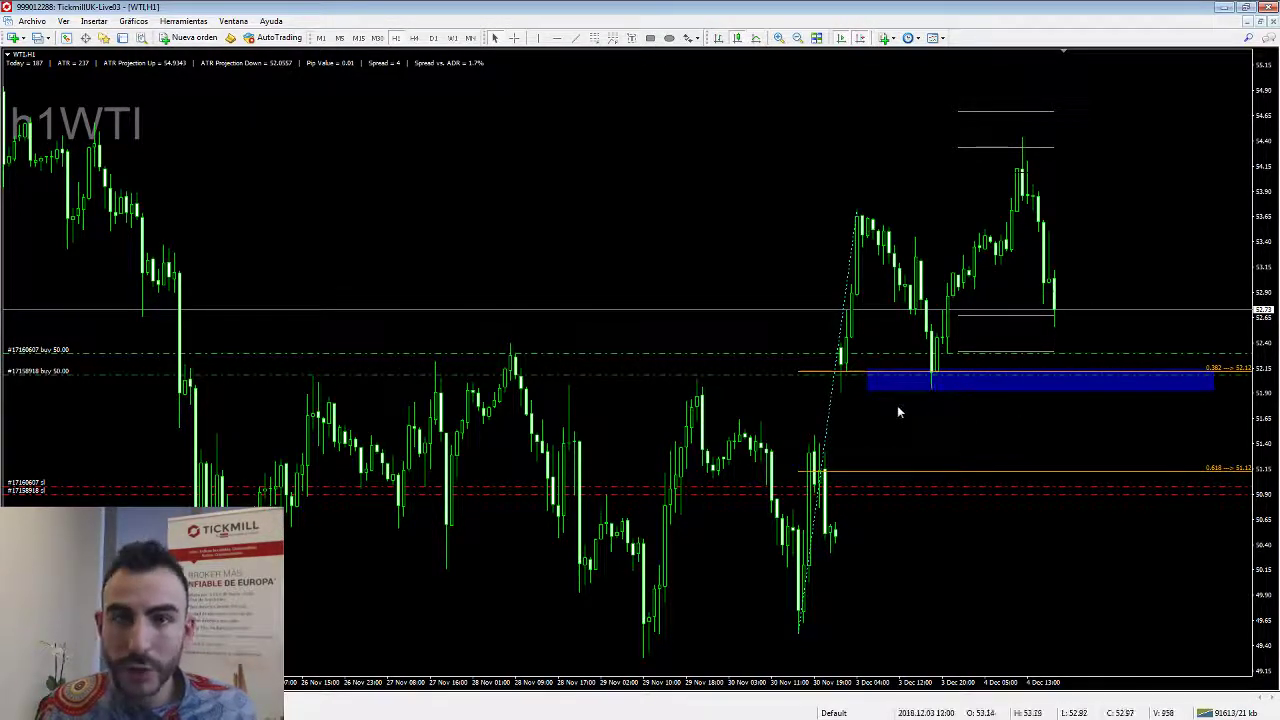
Place a horizontal line at 52.02 through the blue zone under the 0.382 retracement level.
{"action": "middle_click", "coordinate": [792, 545]}
{"action": "middle_click", "coordinate": [899, 420]}
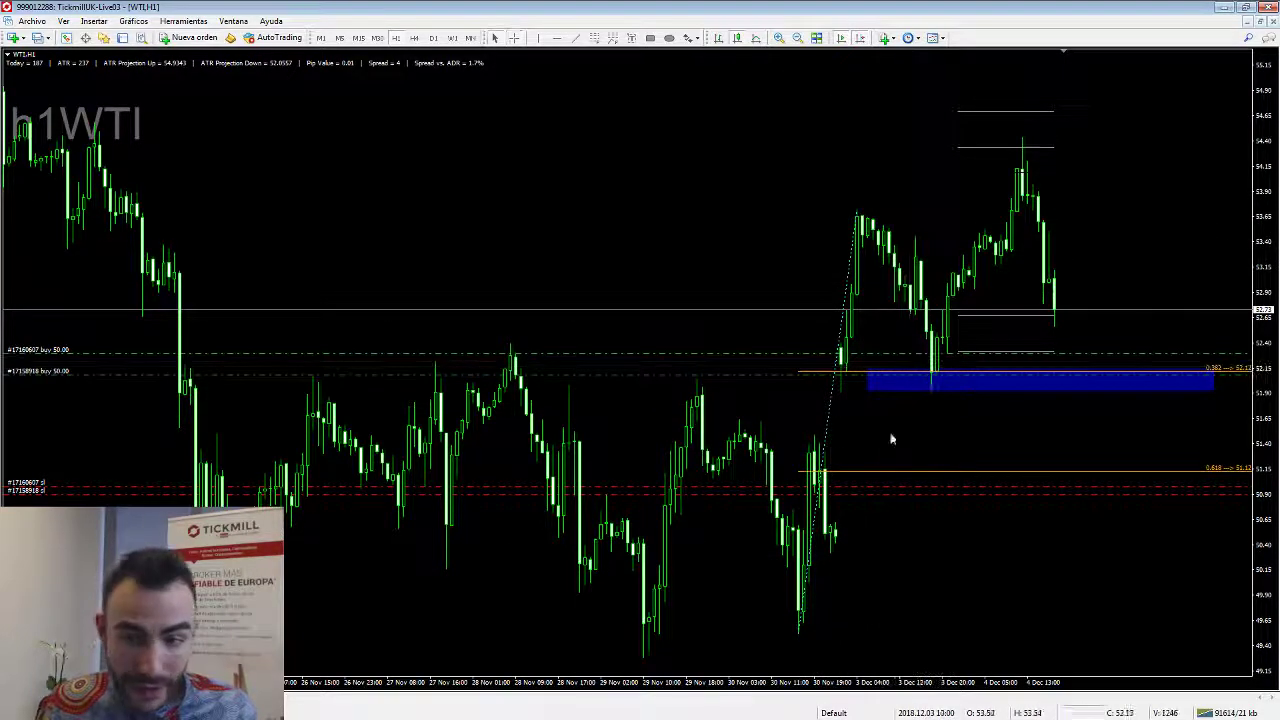
{"action": "middle_click", "coordinate": [793, 627]}
{"action": "left_click_drag", "start_coordinate": [932, 374], "coordinate": [935, 368]}
{"action": "left_click", "coordinate": [556, 38]}
{"action": "left_click_drag", "start_coordinate": [476, 390], "coordinate": [480, 380]}
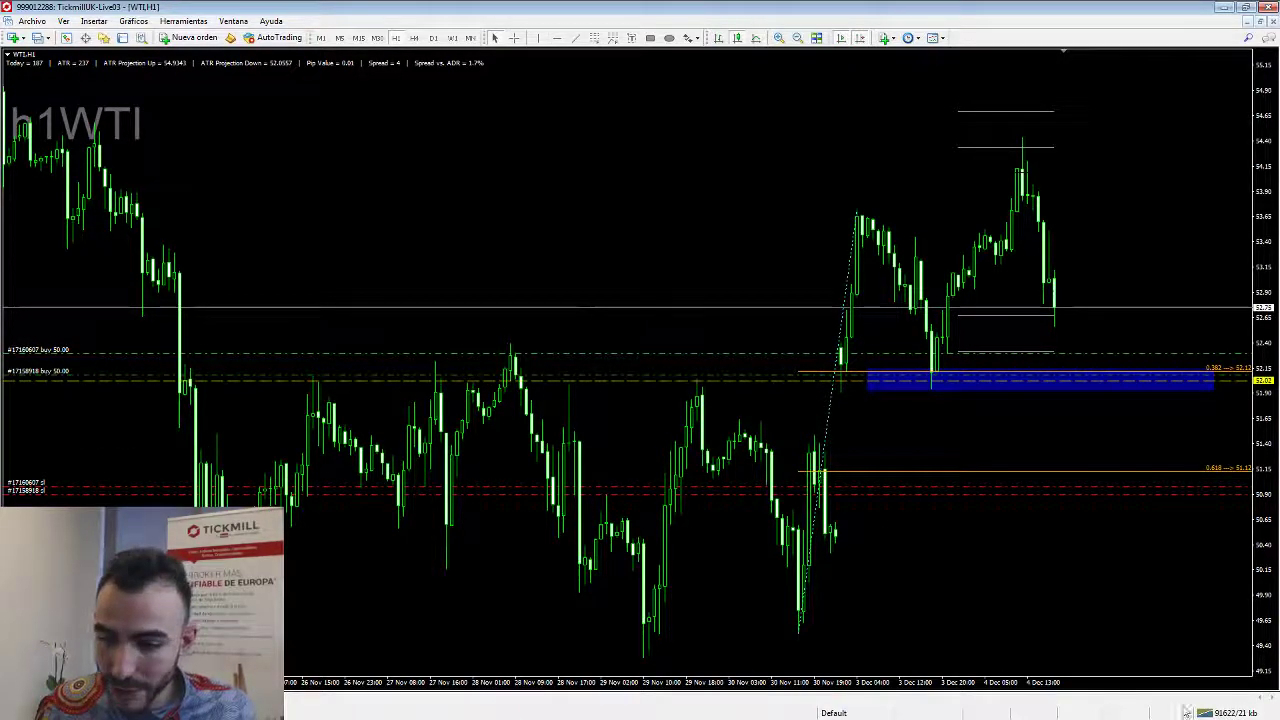
Add a red up arrow in the empty area past the latest candle, above the blue zone.
{"action": "left_click", "coordinate": [1212, 713]}
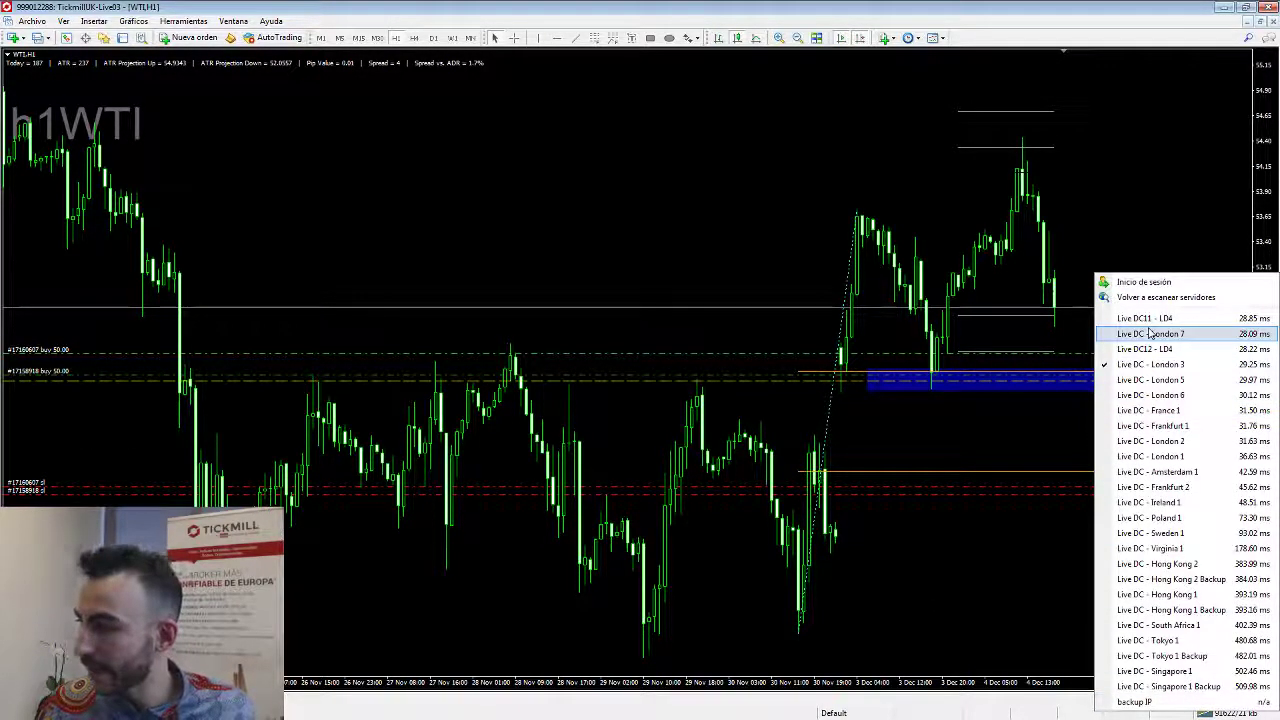
{"action": "left_click", "coordinate": [692, 38]}
{"action": "left_click", "coordinate": [692, 38]}
{"action": "left_click", "coordinate": [725, 86]}
{"action": "left_click", "coordinate": [1107, 330]}
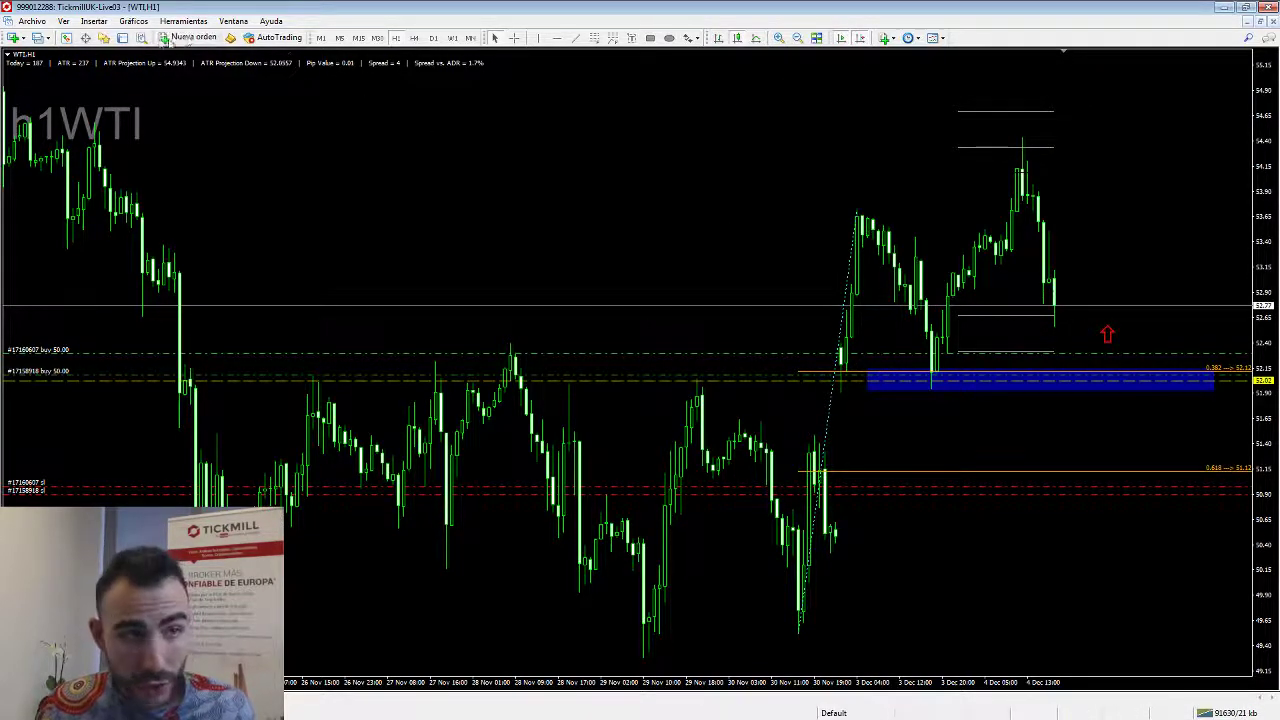
Show the list of open positions with profits expressed in points, and sort it by profit.
{"action": "left_click", "coordinate": [138, 40]}
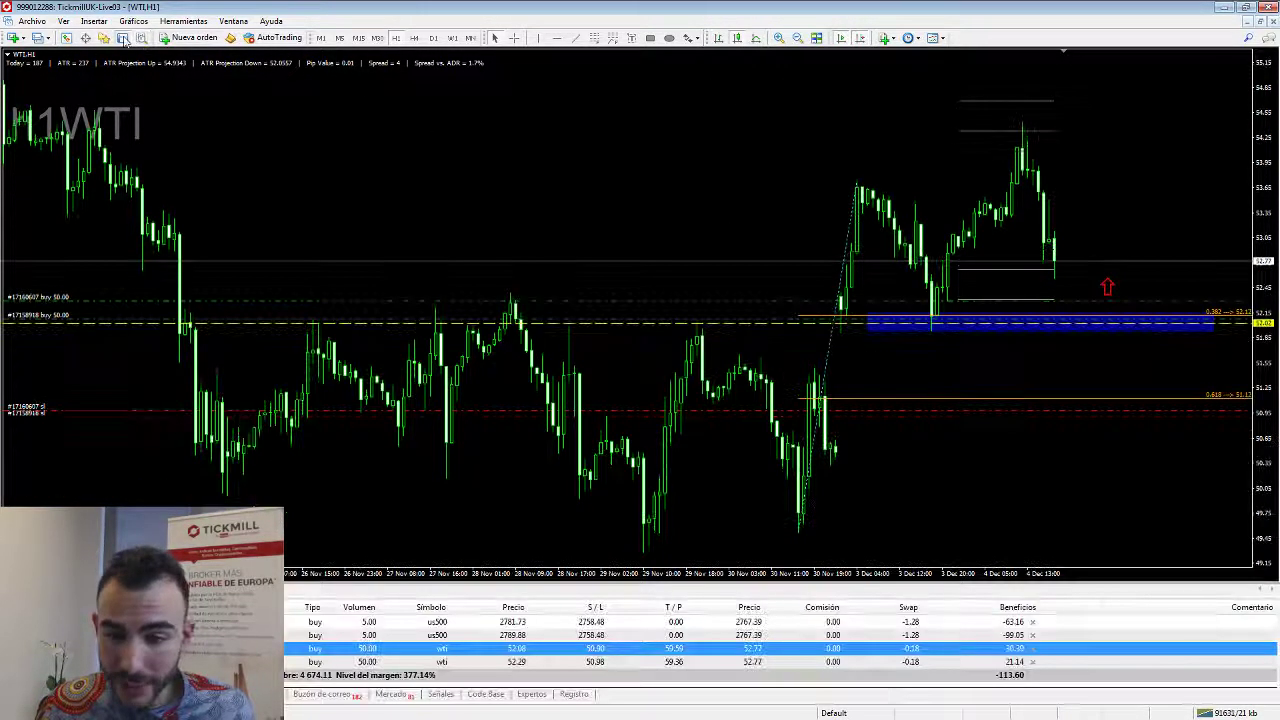
{"action": "left_click", "coordinate": [912, 664]}
{"action": "left_click", "coordinate": [849, 648]}
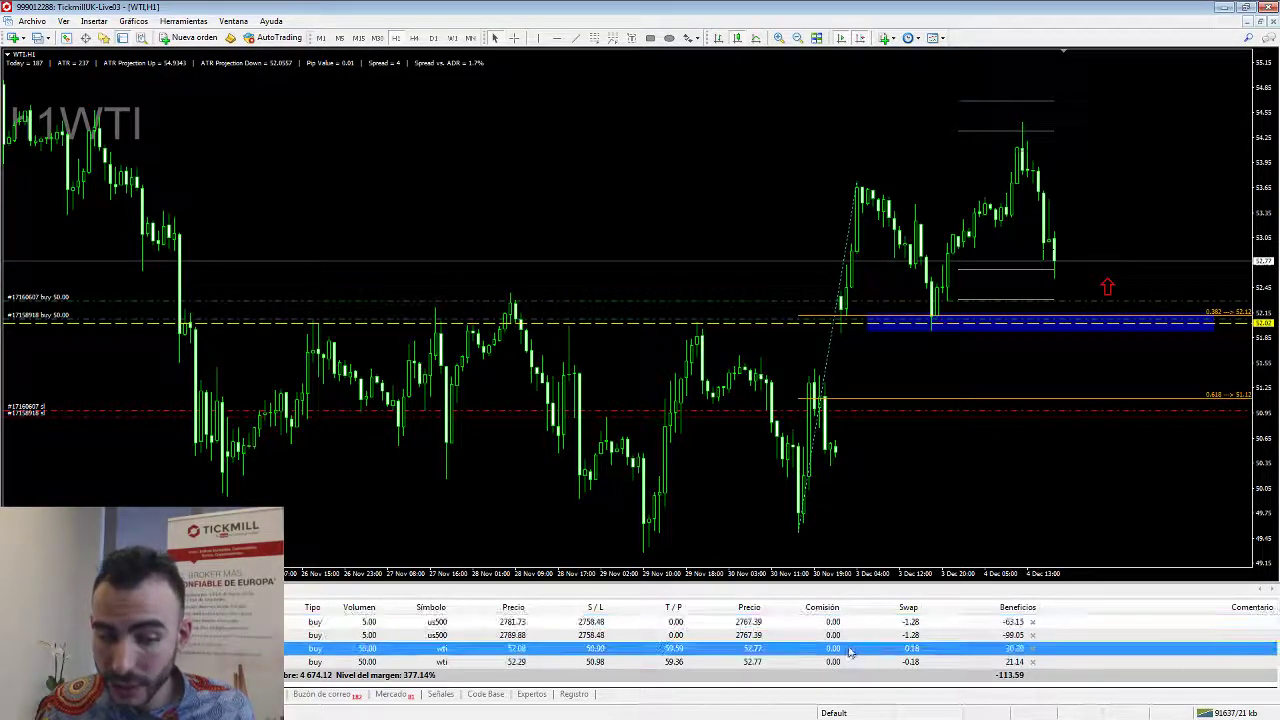
{"action": "right_click", "coordinate": [816, 635]}
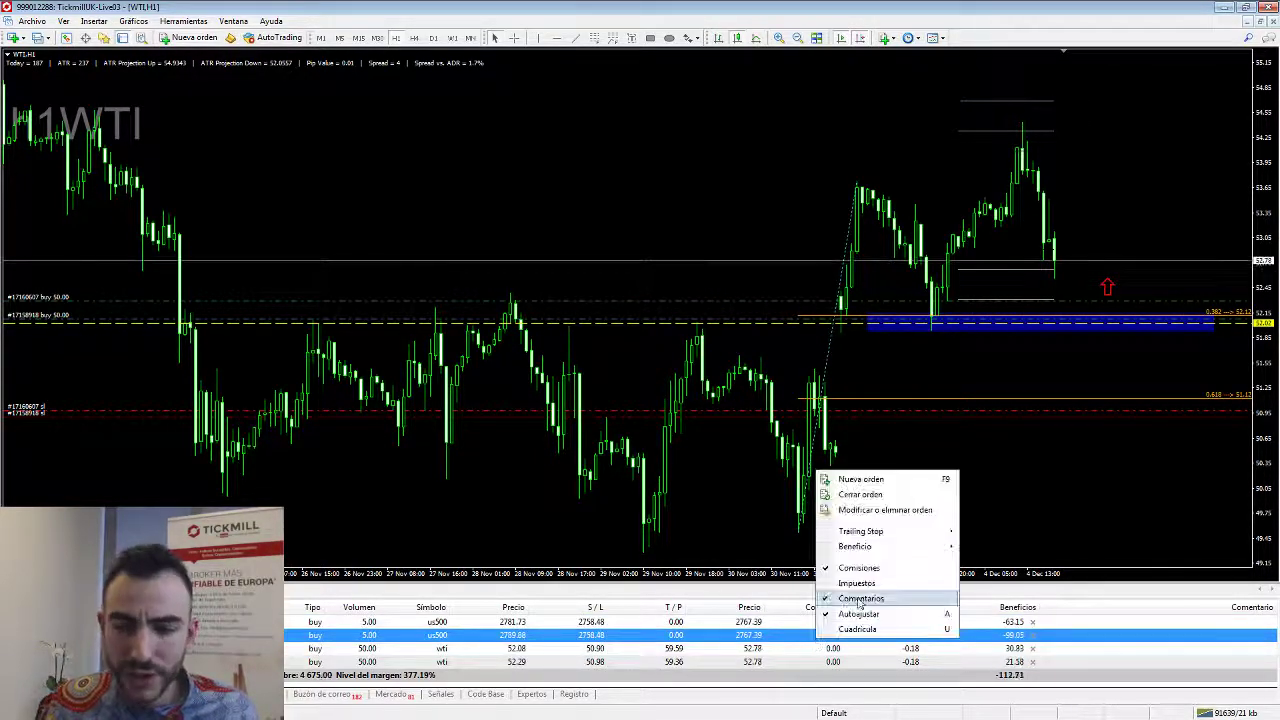
{"action": "mouse_move", "coordinate": [900, 546]}
{"action": "left_click", "coordinate": [1000, 547]}
{"action": "left_click_drag", "start_coordinate": [958, 596], "coordinate": [957, 616]}
{"action": "left_click", "coordinate": [978, 627]}
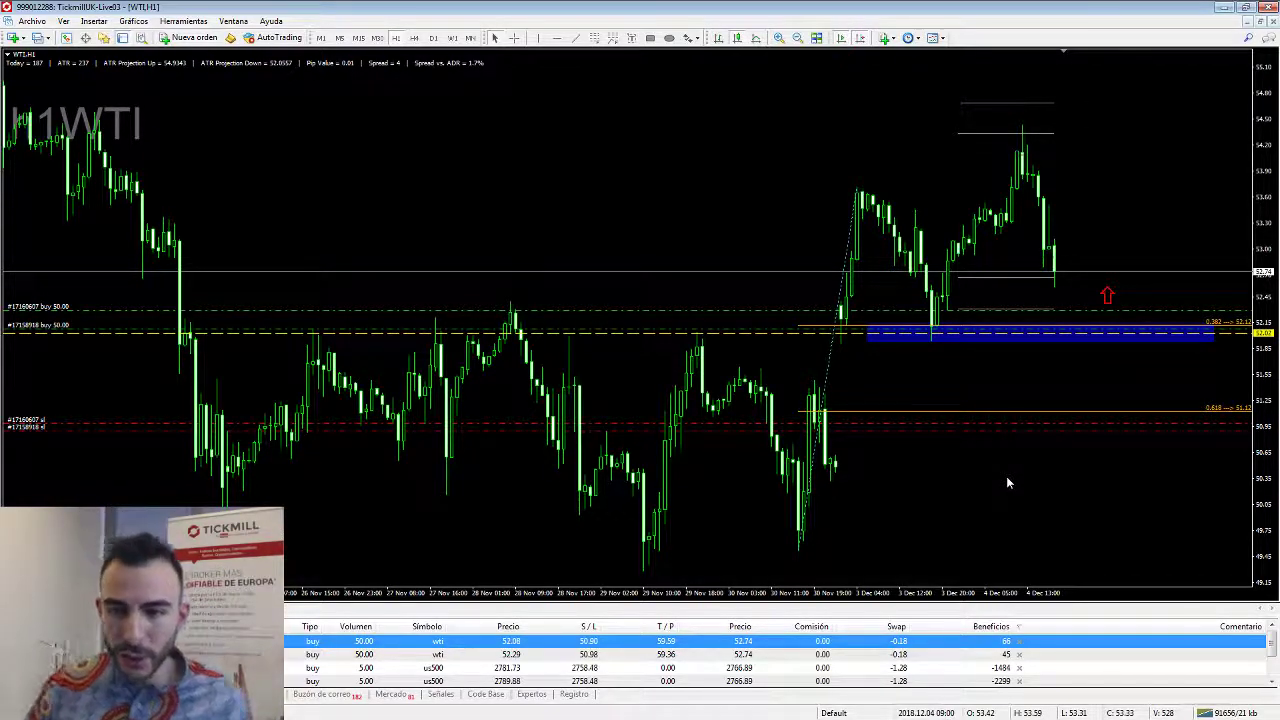
Move the red up arrow beneath the 3 December pullback low that touches the blue zone.
{"action": "middle_click", "coordinate": [836, 326]}
{"action": "middle_click", "coordinate": [923, 327]}
{"action": "middle_click", "coordinate": [932, 334]}
{"action": "middle_click", "coordinate": [1188, 246]}
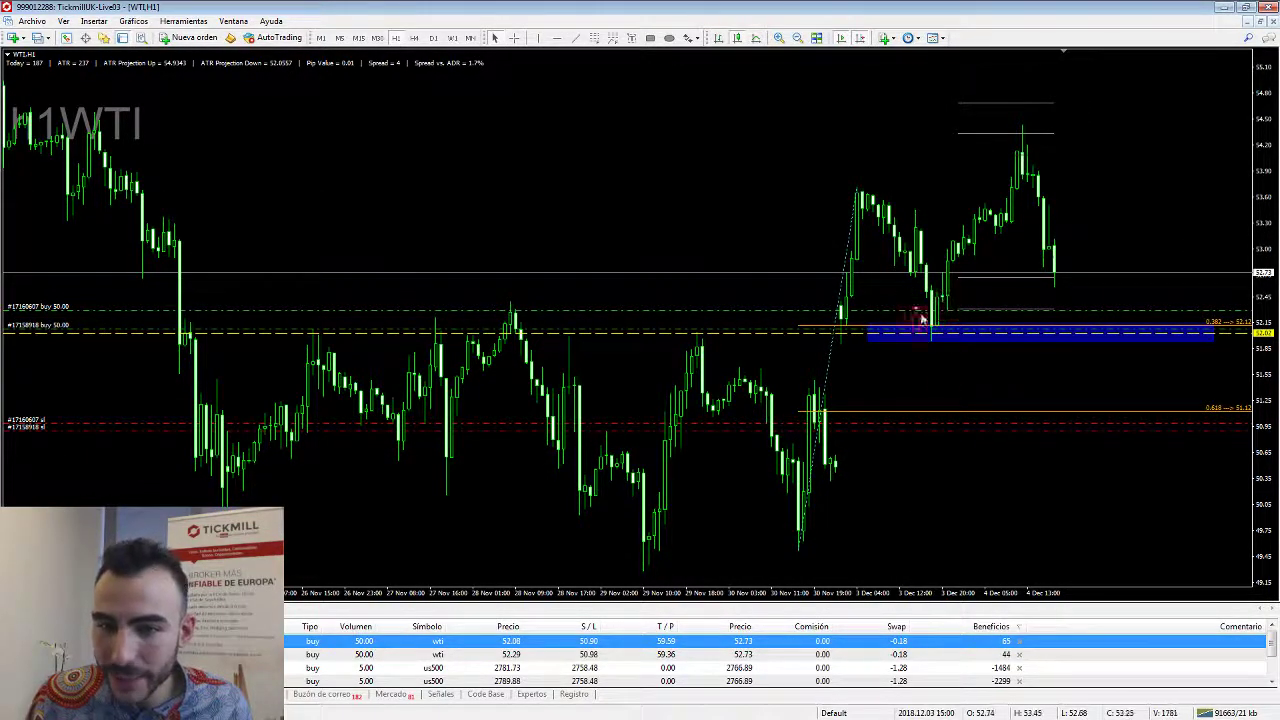
{"action": "middle_click", "coordinate": [934, 329]}
{"action": "left_click_drag", "start_coordinate": [934, 329], "coordinate": [1030, 133]}
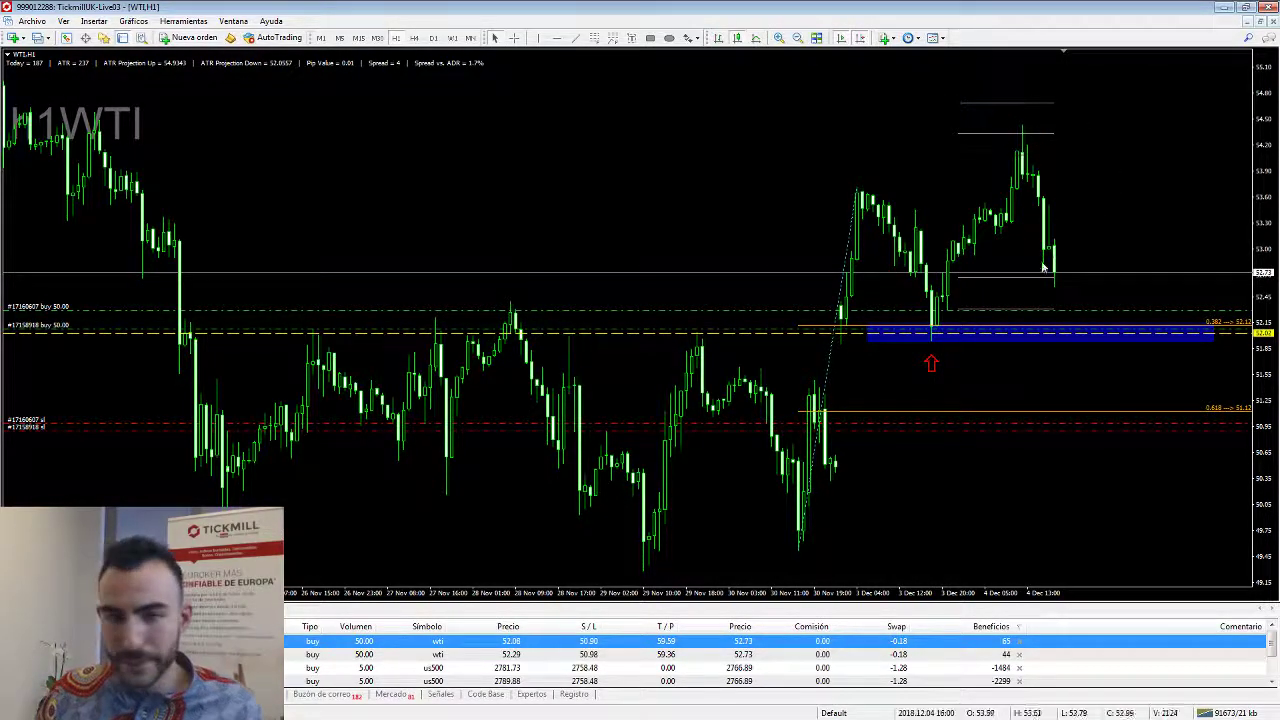
Compare the entry prices of the two open WTI buy positions with their entry lines on the chart.
{"action": "middle_click", "coordinate": [812, 312]}
{"action": "middle_click", "coordinate": [714, 402]}
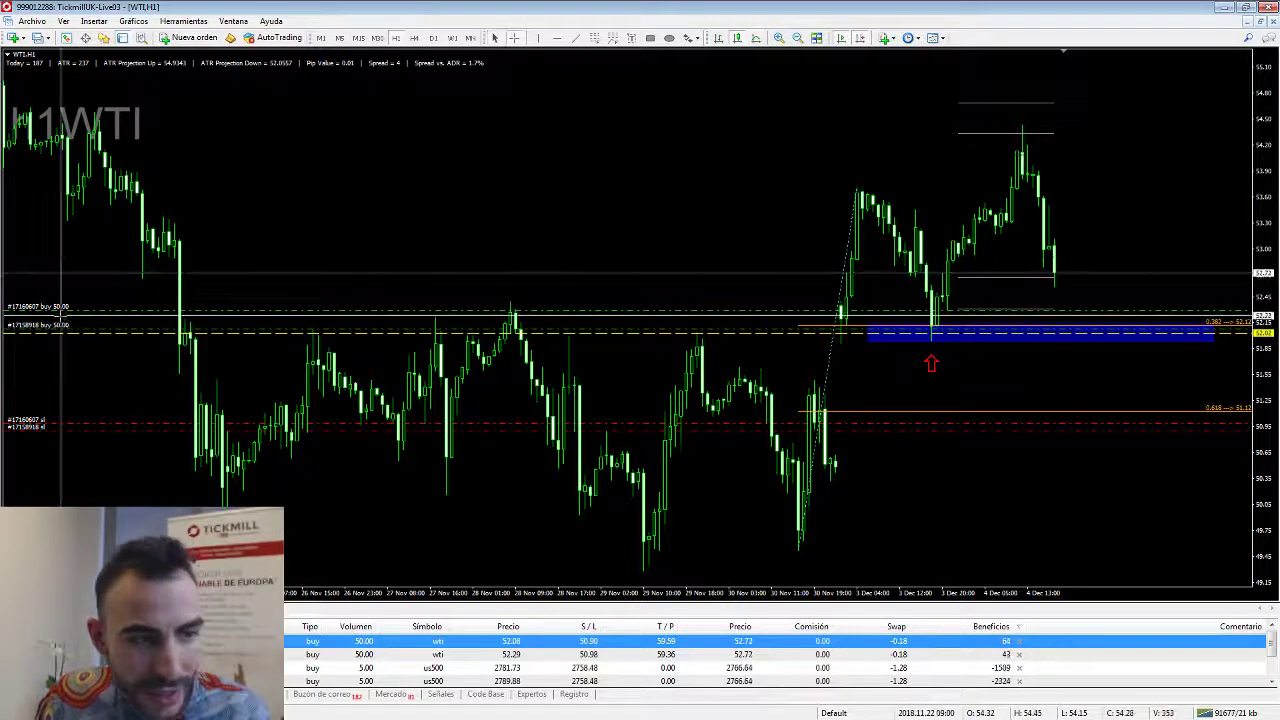
{"action": "middle_click", "coordinate": [438, 324]}
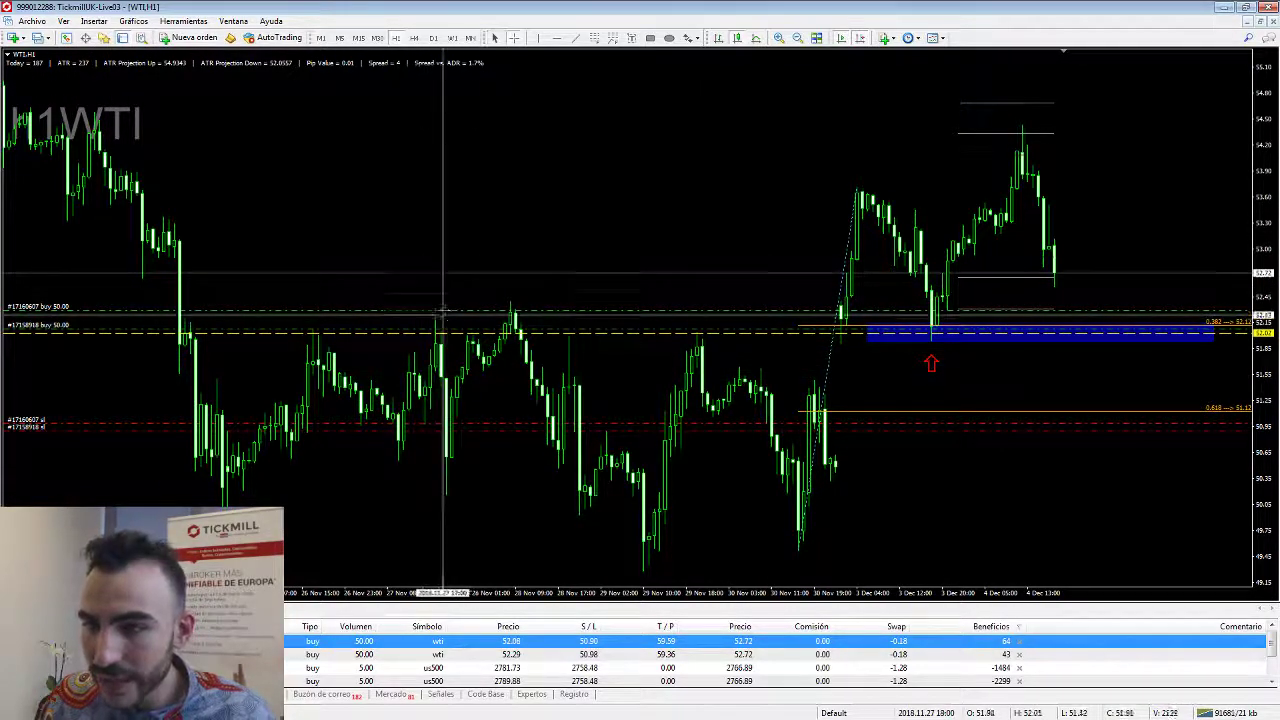
{"action": "middle_click", "coordinate": [441, 354]}
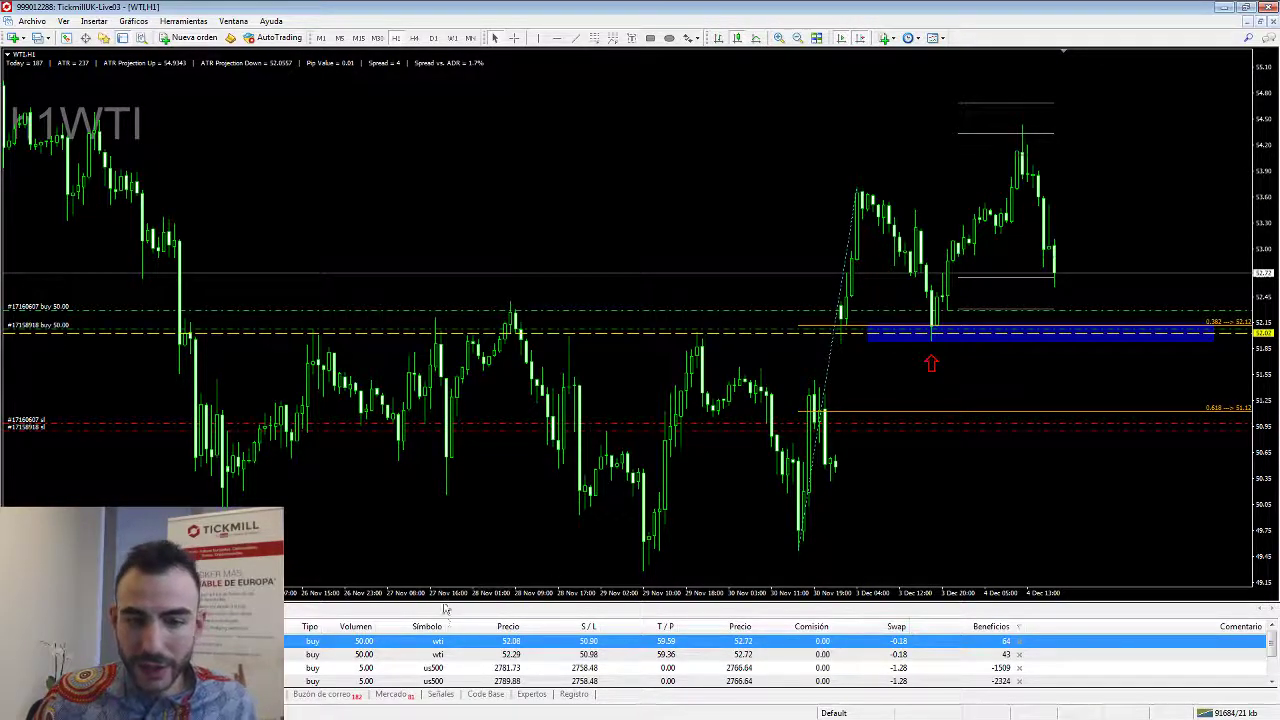
{"action": "left_click", "coordinate": [533, 656]}
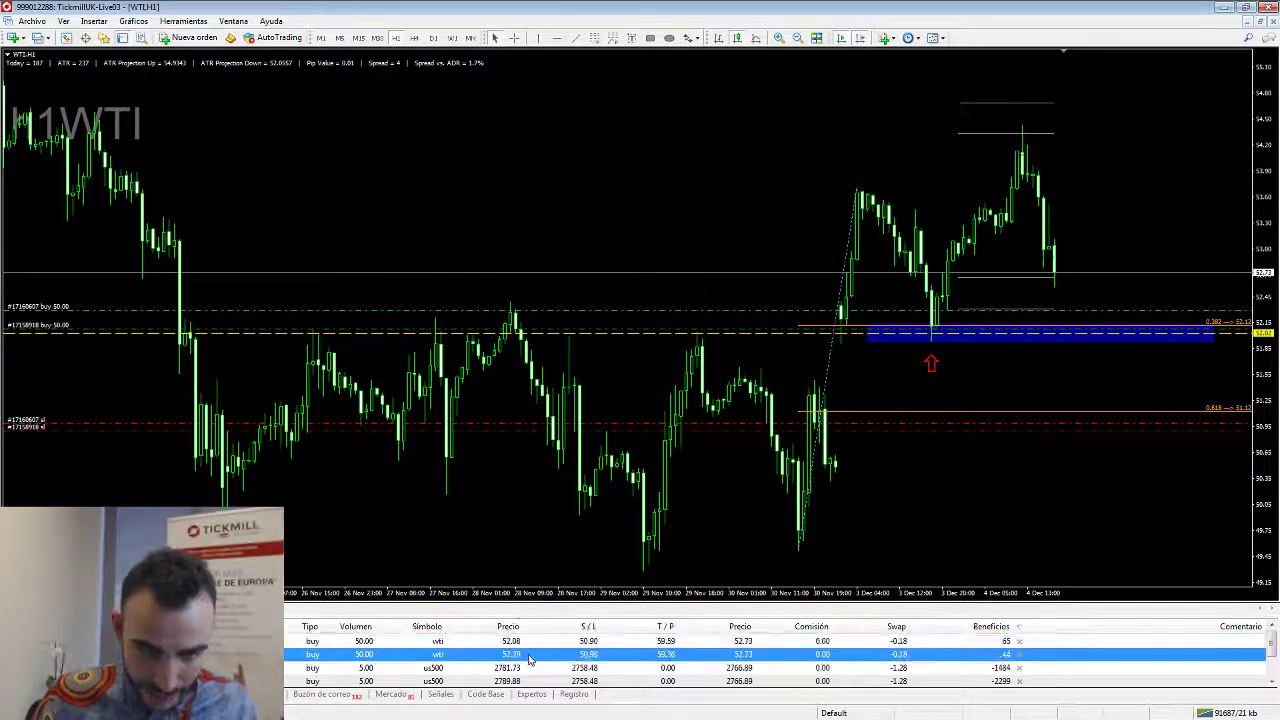
{"action": "left_click", "coordinate": [533, 645]}
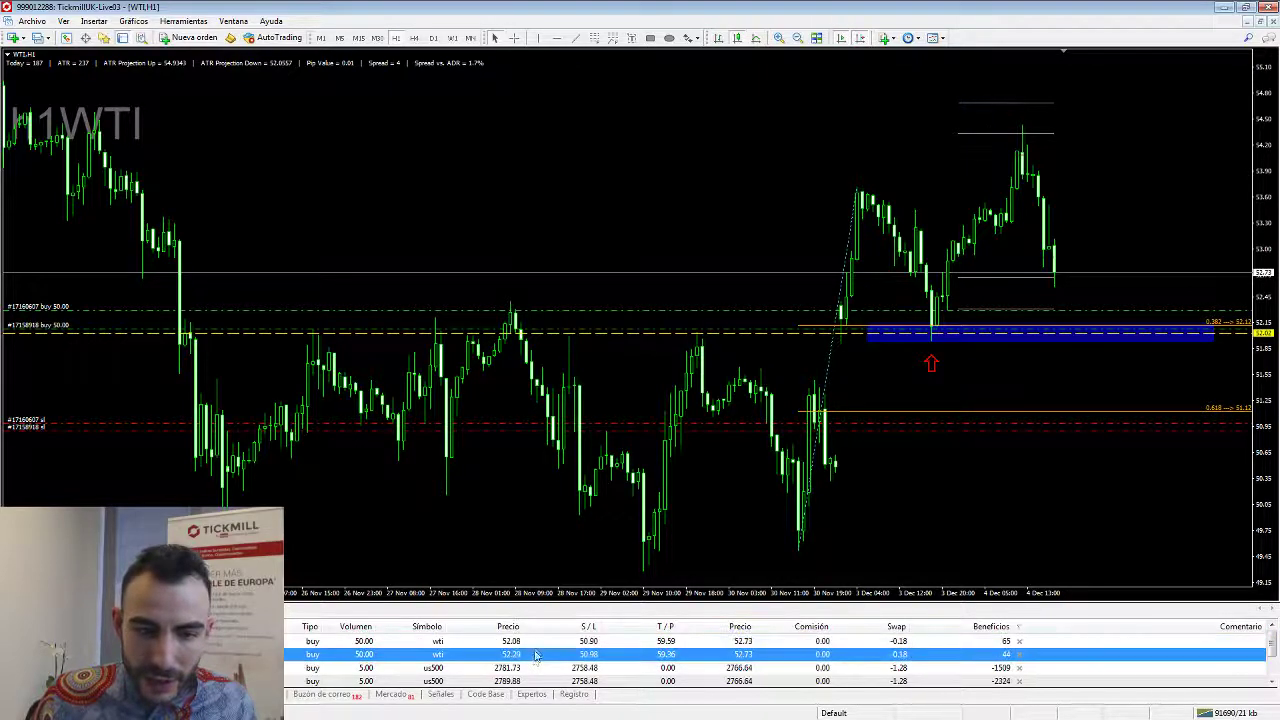
{"action": "left_click", "coordinate": [517, 659]}
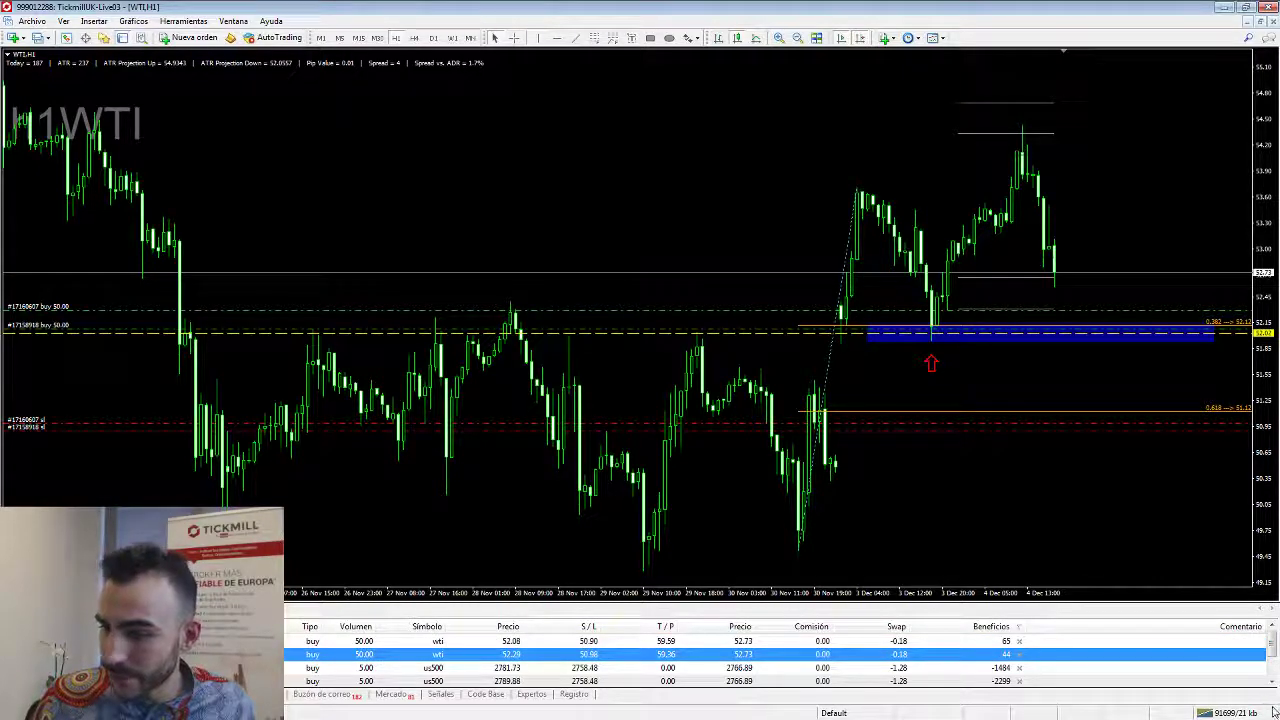
{"action": "left_click_drag", "start_coordinate": [797, 260], "coordinate": [1279, 238]}
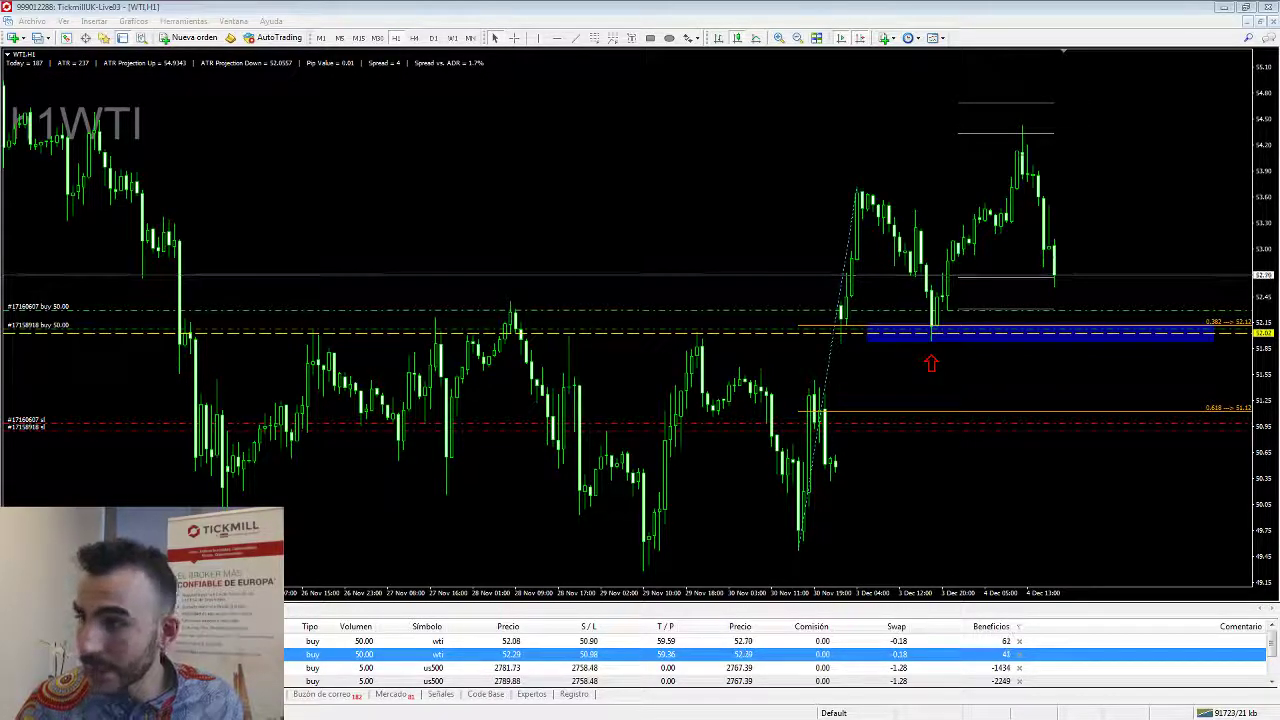
{"action": "key", "text": "alt+Tab"}
{"action": "left_click_drag", "start_coordinate": [868, 255], "coordinate": [536, 106]}
{"action": "middle_click", "coordinate": [1091, 326]}
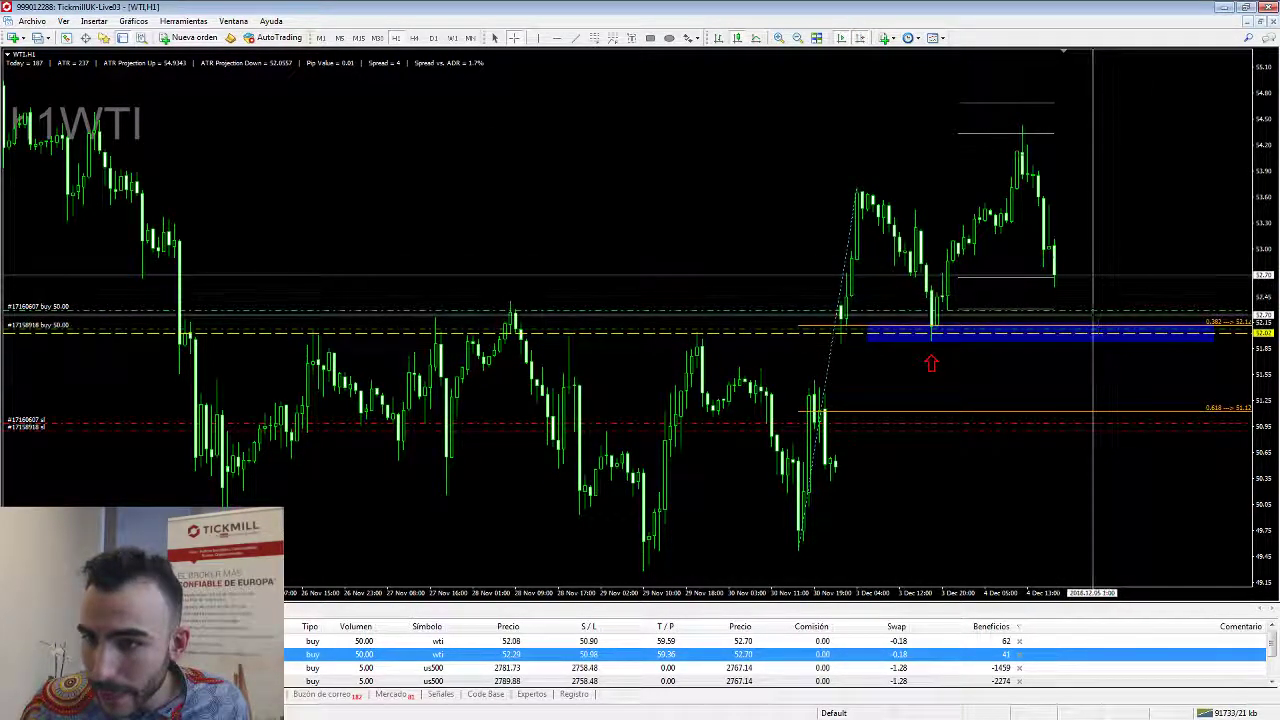
{"action": "left_click", "coordinate": [1154, 366]}
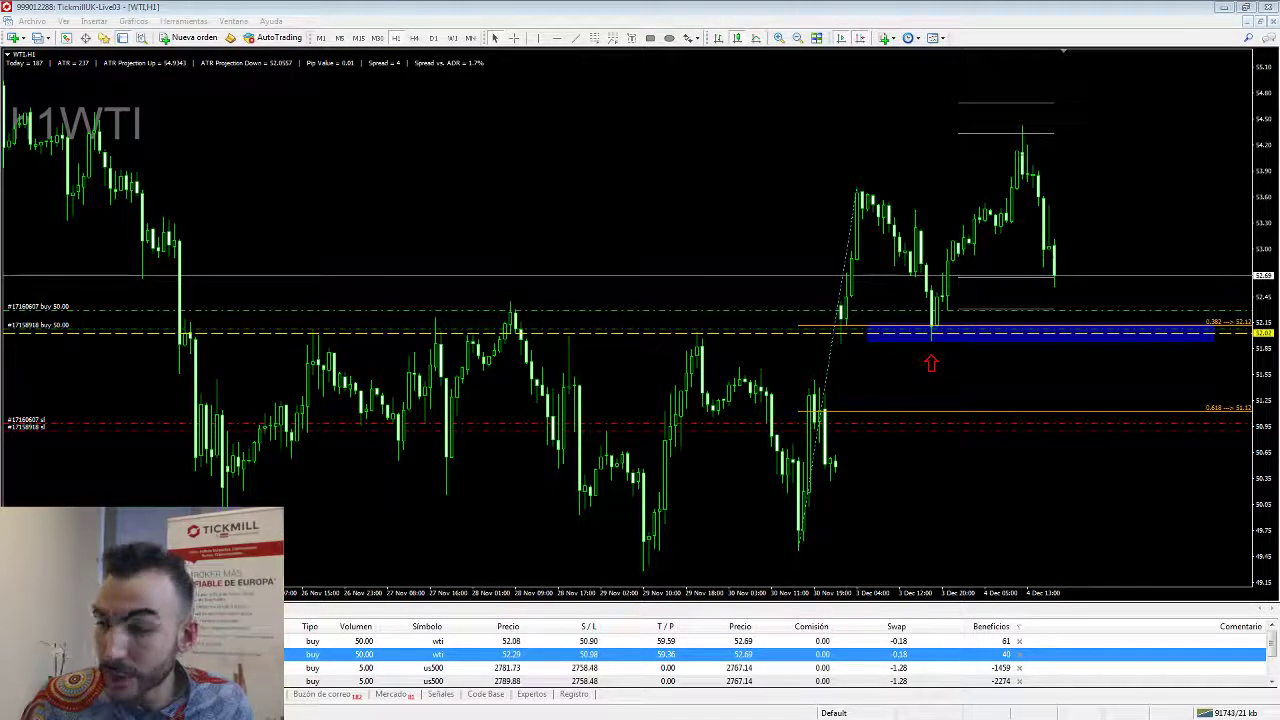
Switch to the Excel trading journal and review the WTI and US500 entries in the Instrumento column.
{"action": "key", "text": "alt+Tab"}
{"action": "left_click", "coordinate": [210, 185]}
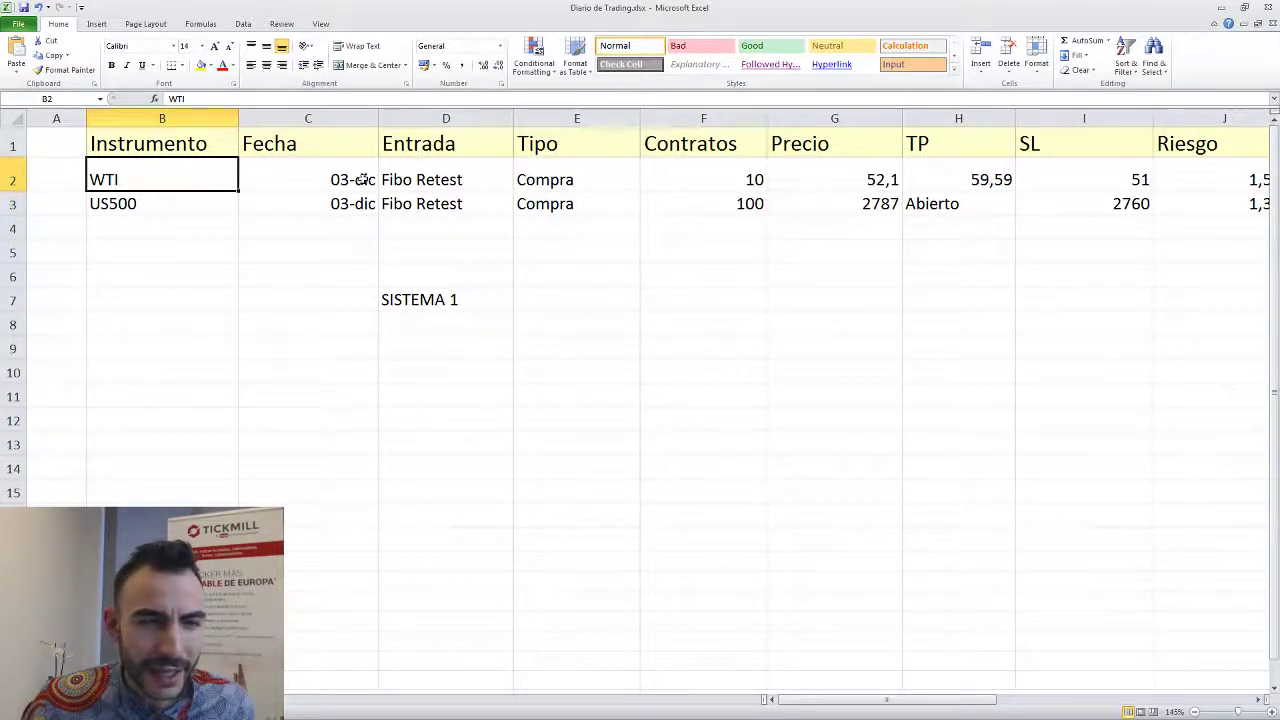
{"action": "key", "text": "Down"}
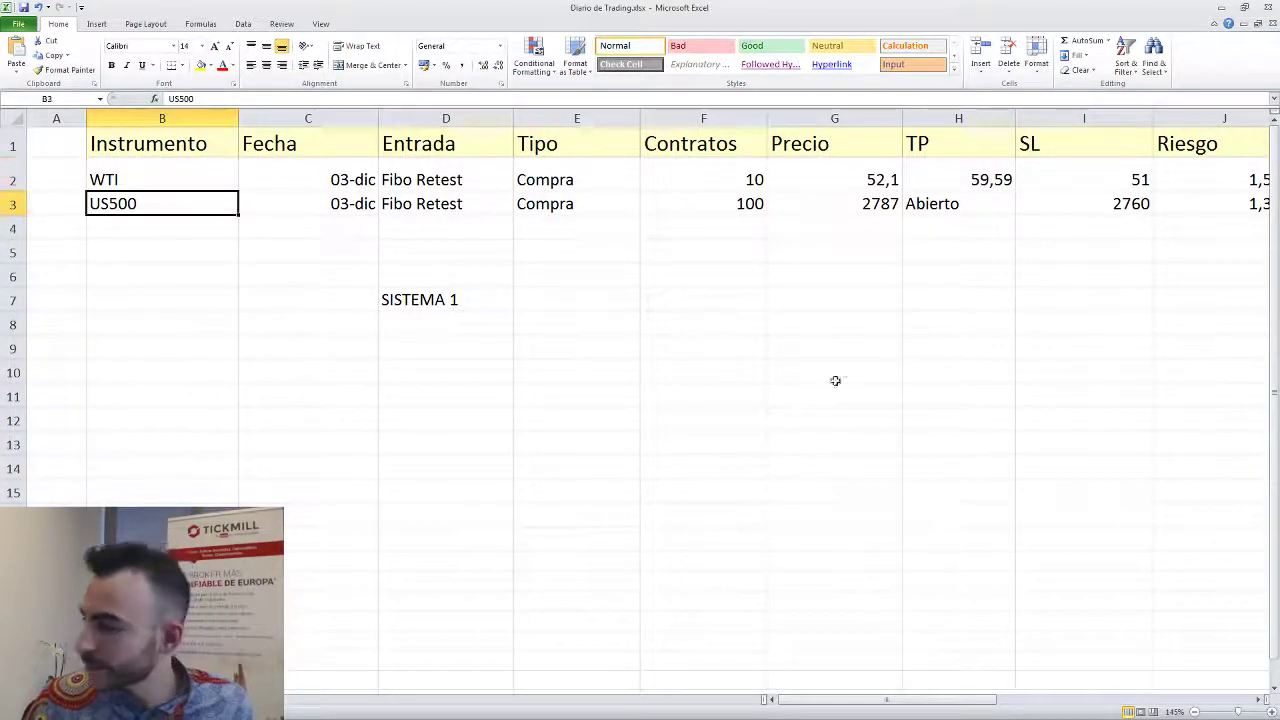
Return to MetaTrader, compress the WTI price scale to include the take-profit levels, and change the chart to the daily timeframe.
{"action": "key", "text": "alt+Tab"}
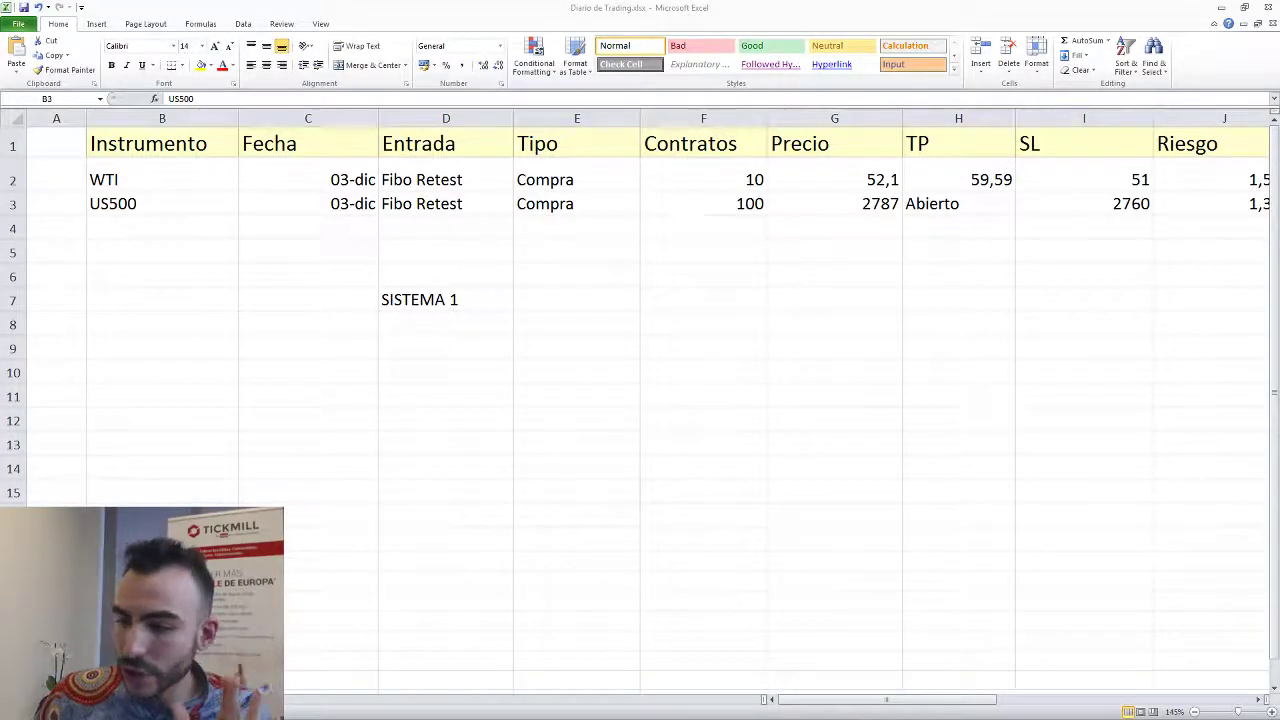
{"action": "key", "text": "alt+Tab"}
{"action": "left_click_drag", "start_coordinate": [1270, 200], "coordinate": [1235, 55]}
{"action": "left_click_drag", "start_coordinate": [1262, 224], "coordinate": [1260, 283]}
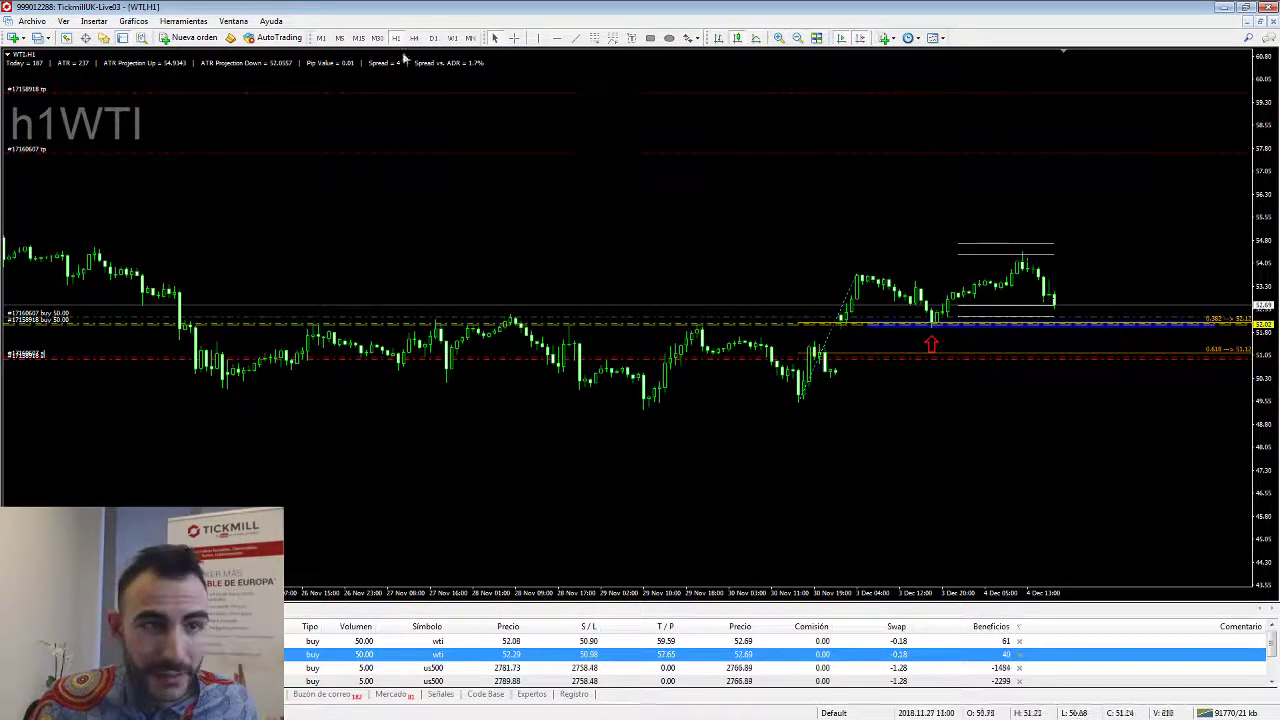
{"action": "left_click", "coordinate": [433, 37]}
{"action": "middle_click", "coordinate": [1106, 426]}
{"action": "left_click", "coordinate": [1106, 424]}
Mark the two WTI take-profit levels on the daily chart with blue rectangles, and delete both rectangles again.
{"action": "left_click", "coordinate": [650, 38]}
{"action": "left_click_drag", "start_coordinate": [1012, 418], "coordinate": [1192, 438]}
{"action": "mouse_move", "coordinate": [1055, 370]}
{"action": "left_mouse_down"}
{"action": "mouse_move", "coordinate": [1203, 399]}
{"action": "mouse_move", "coordinate": [1208, 382]}
{"action": "left_mouse_up"}
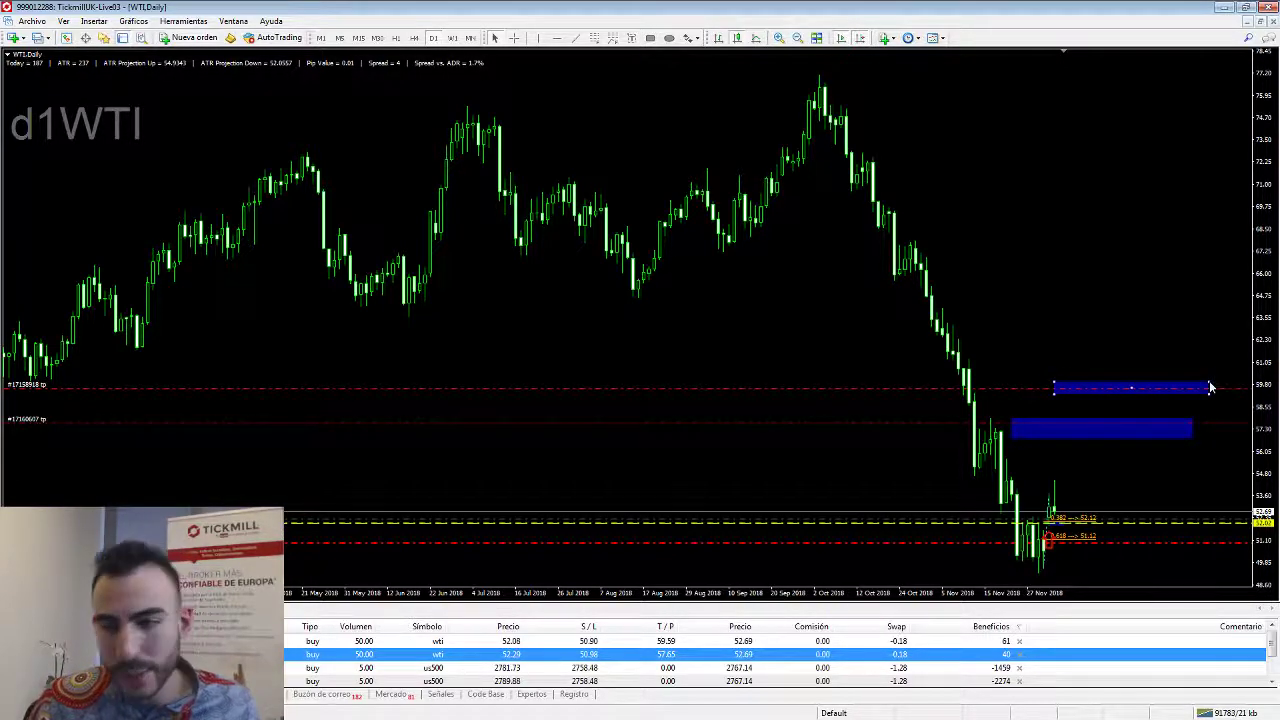
{"action": "middle_click", "coordinate": [1143, 426]}
{"action": "left_click", "coordinate": [1149, 417]}
{"action": "key", "text": "Escape"}
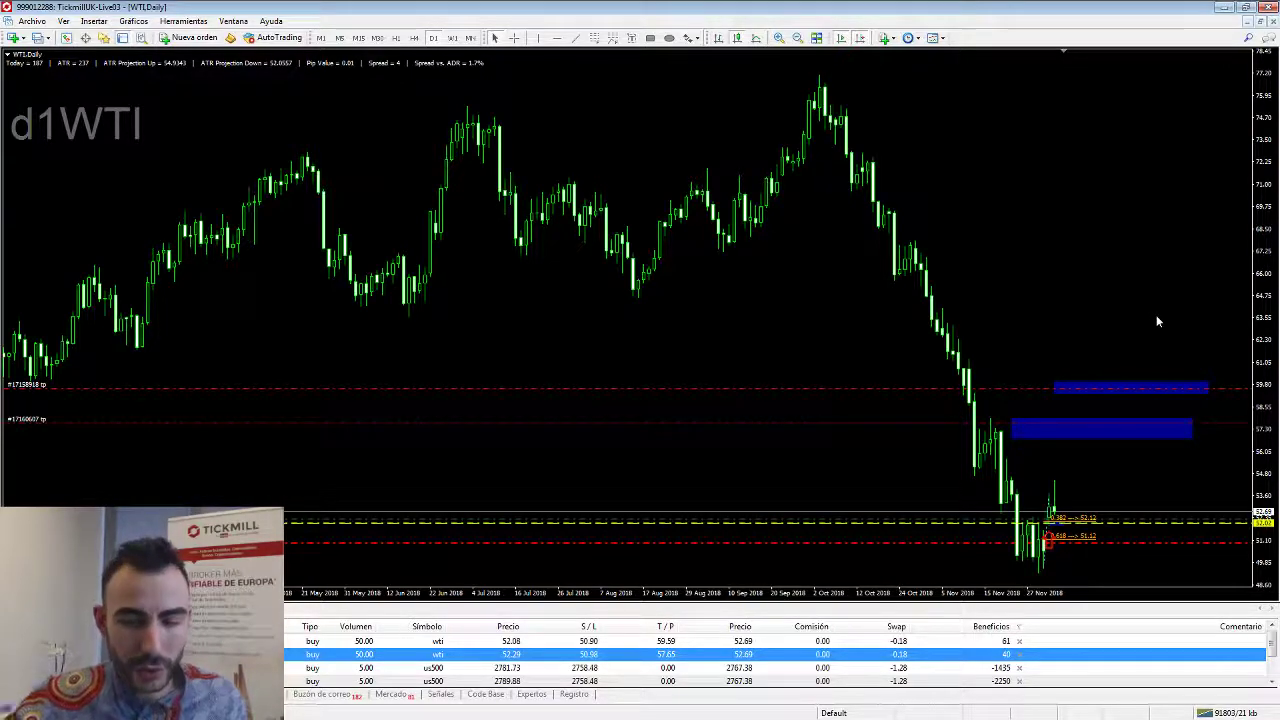
{"action": "key", "text": "BackSpace"}
{"action": "key", "text": "BackSpace"}
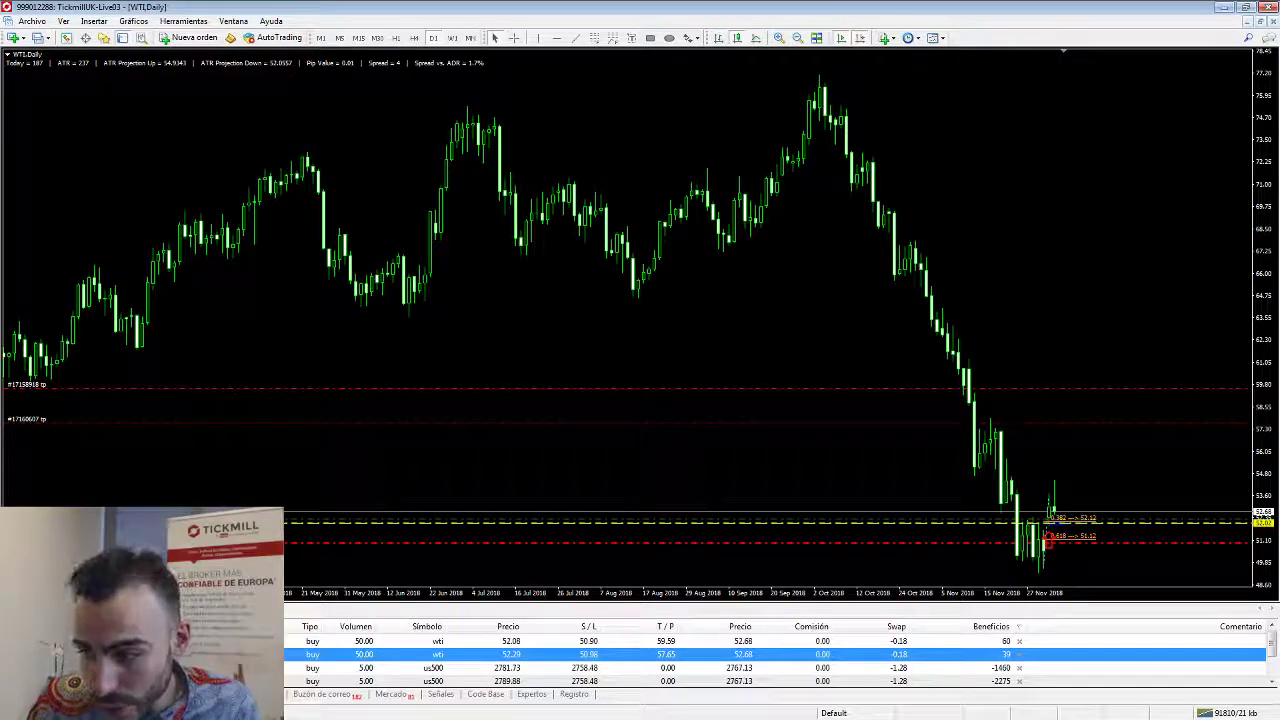
Switch back to the Excel journal and copy the entire WTI trade row.
{"action": "key", "text": "alt+Tab"}
{"action": "left_click", "coordinate": [480, 255]}
{"action": "left_click", "coordinate": [100, 180]}
{"action": "left_click", "coordinate": [12, 179]}
{"action": "key", "text": "ctrl+c"}
Try to paste the copied WTI row starting at cell B4.
{"action": "left_click", "coordinate": [119, 232]}
{"action": "key", "text": "ctrl+v"}
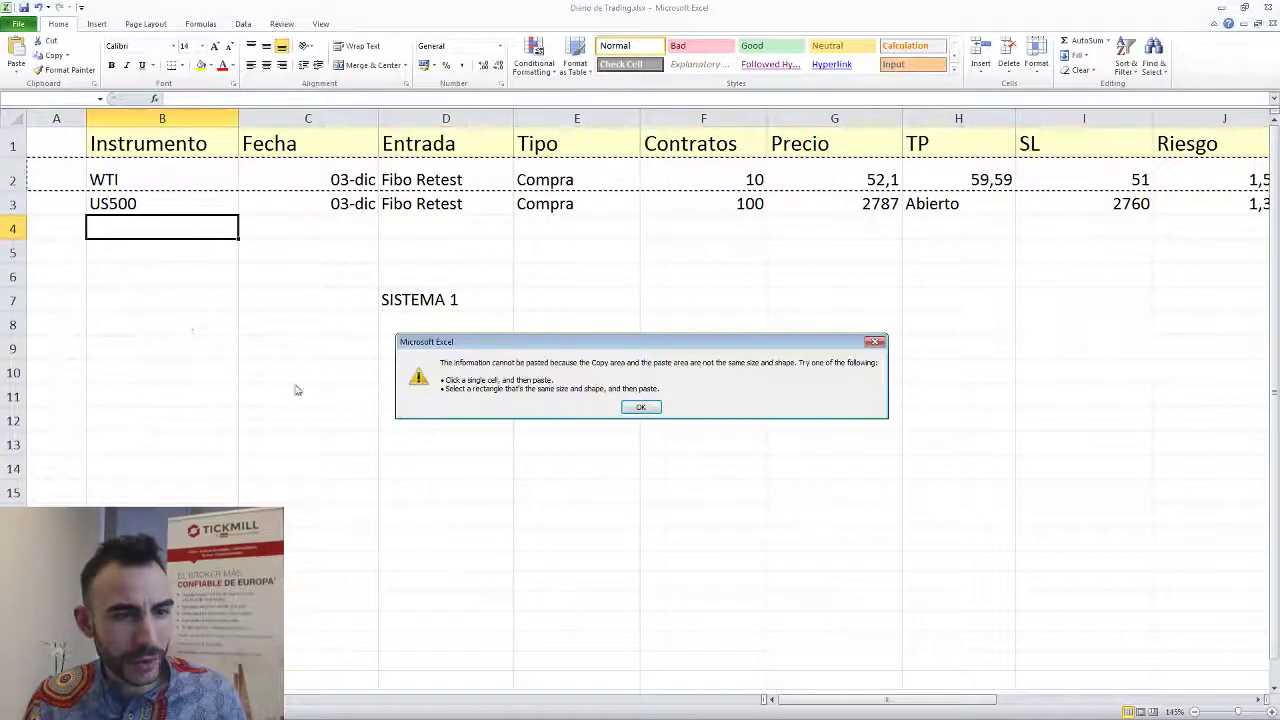
{"action": "left_click", "coordinate": [876, 341]}
Paste the copied WTI trade into the whole of row 4, and undo the paste.
{"action": "left_click", "coordinate": [12, 228]}
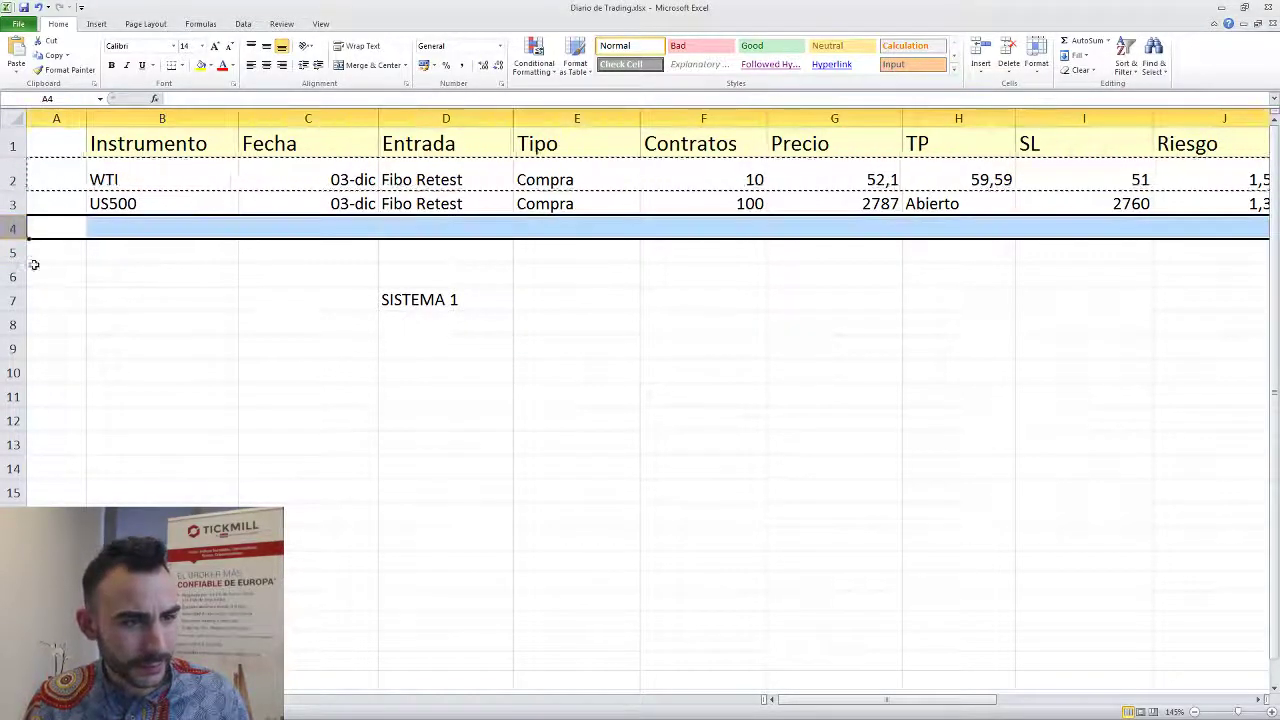
{"action": "key", "text": "ctrl+v"}
{"action": "left_click", "coordinate": [770, 238]}
{"action": "key", "text": "ctrl+z"}
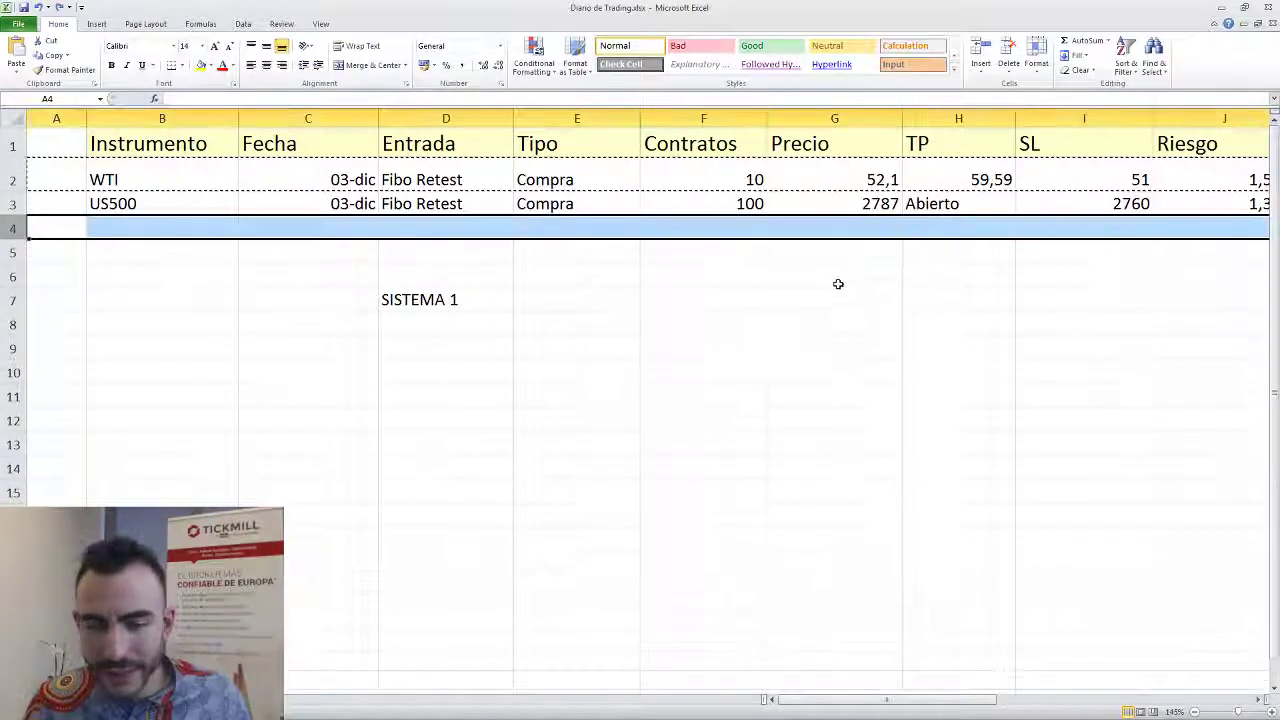
Review the WTI trade's contracts, price, TP and SL cells in row 2.
{"action": "left_click", "coordinate": [851, 324]}
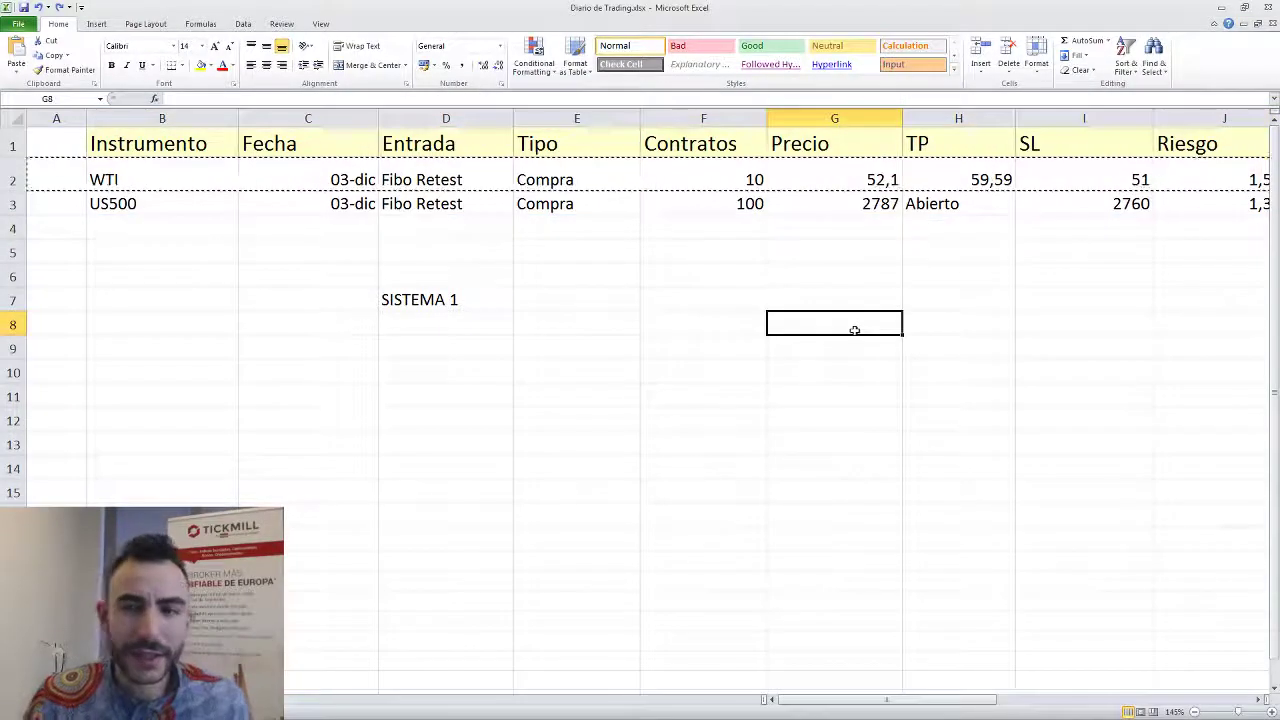
{"action": "left_click", "coordinate": [975, 302]}
{"action": "left_click", "coordinate": [747, 180]}
{"action": "left_click", "coordinate": [863, 172]}
{"action": "left_click", "coordinate": [973, 180]}
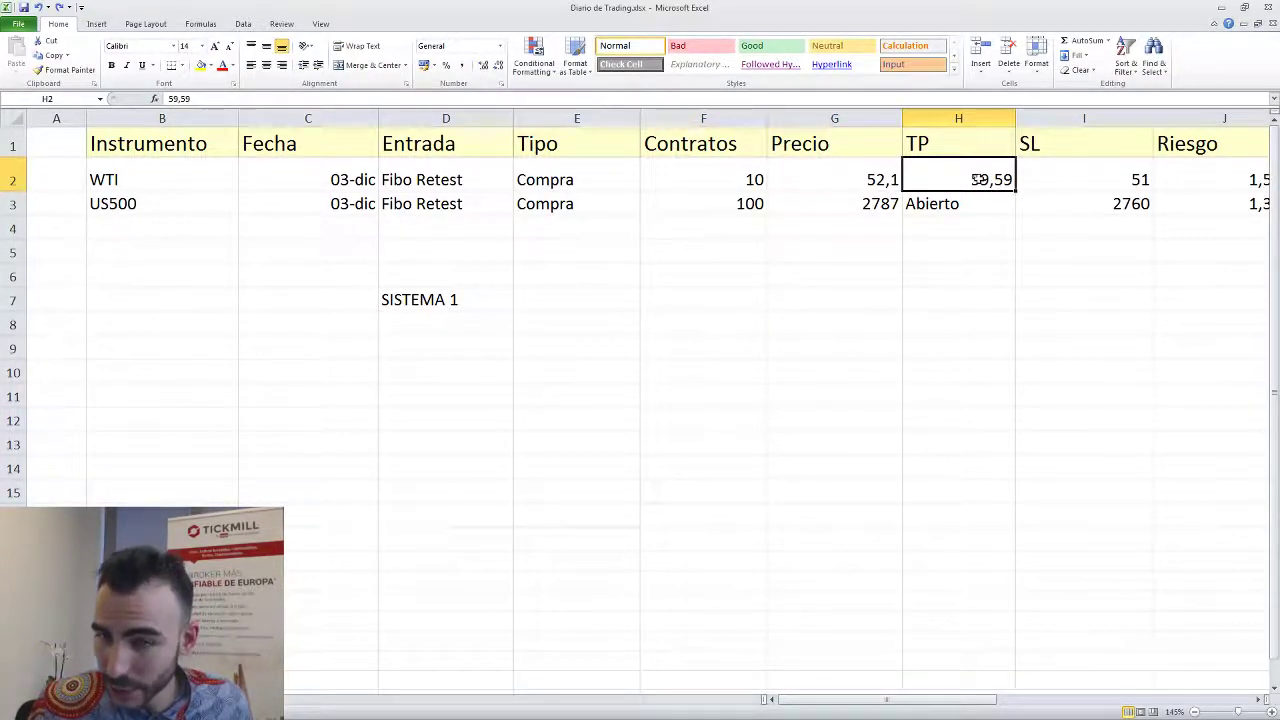
{"action": "key", "text": "Right"}
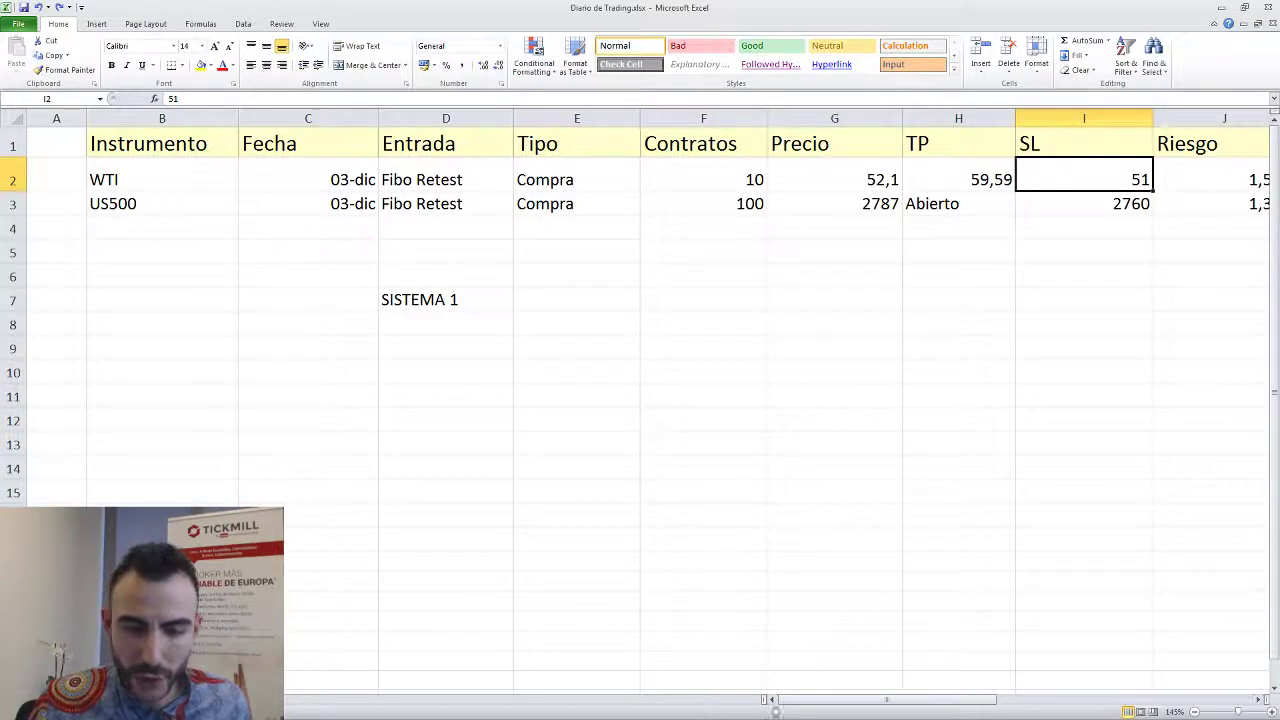
Switch to MetaTrader, set the WTI chart to H1 and mark the stop-loss zone under the 0.618 level with a blue rectangle.
{"action": "key", "text": "alt+Tab"}
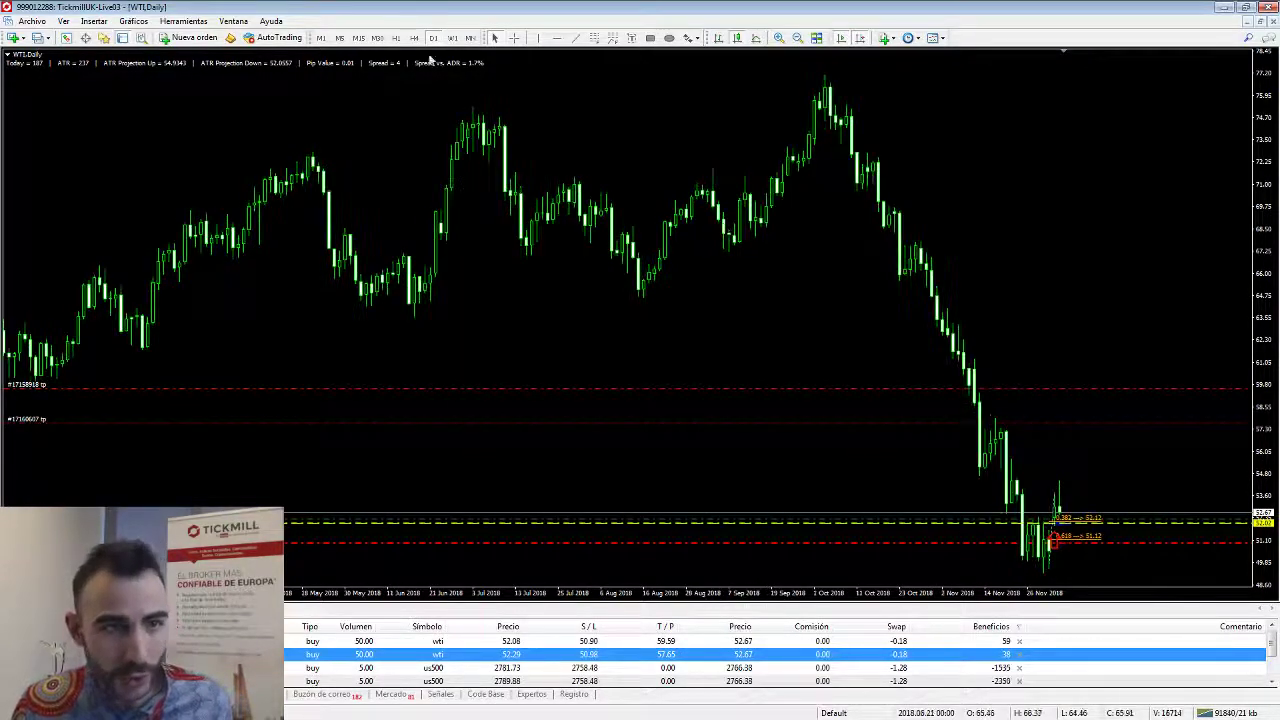
{"action": "left_click", "coordinate": [396, 38]}
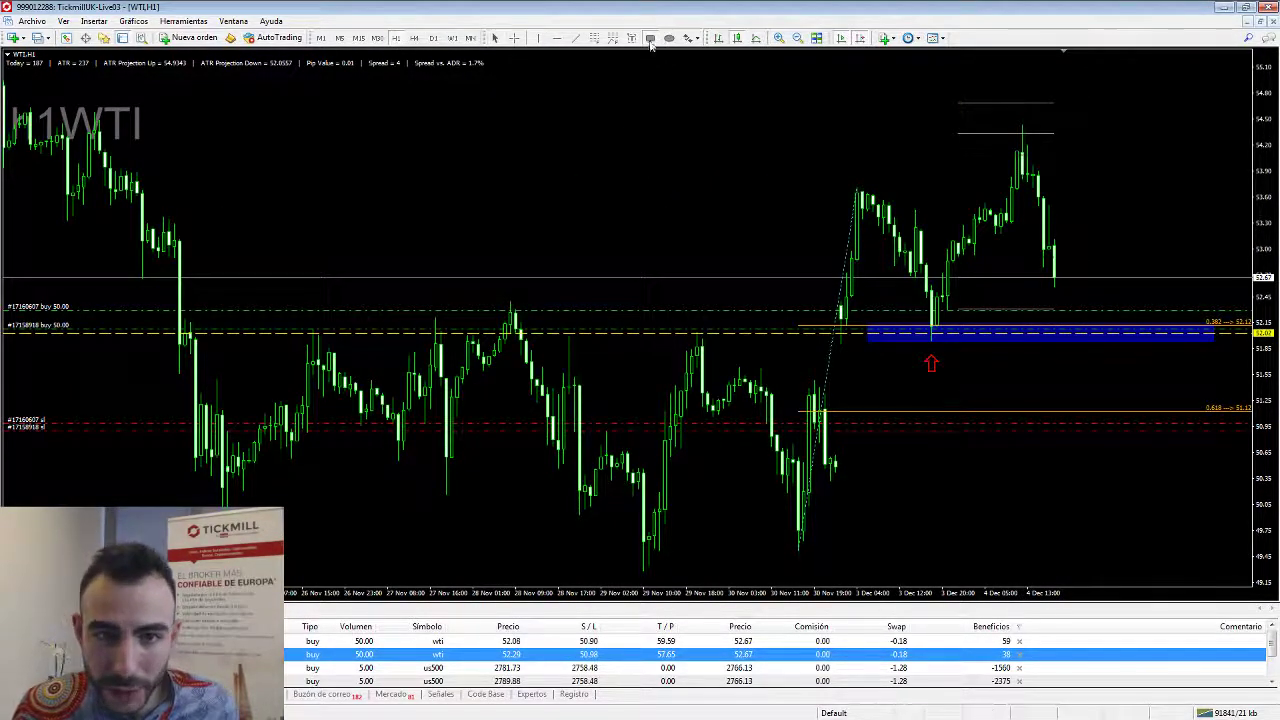
{"action": "left_click_drag", "start_coordinate": [967, 412], "coordinate": [1197, 436]}
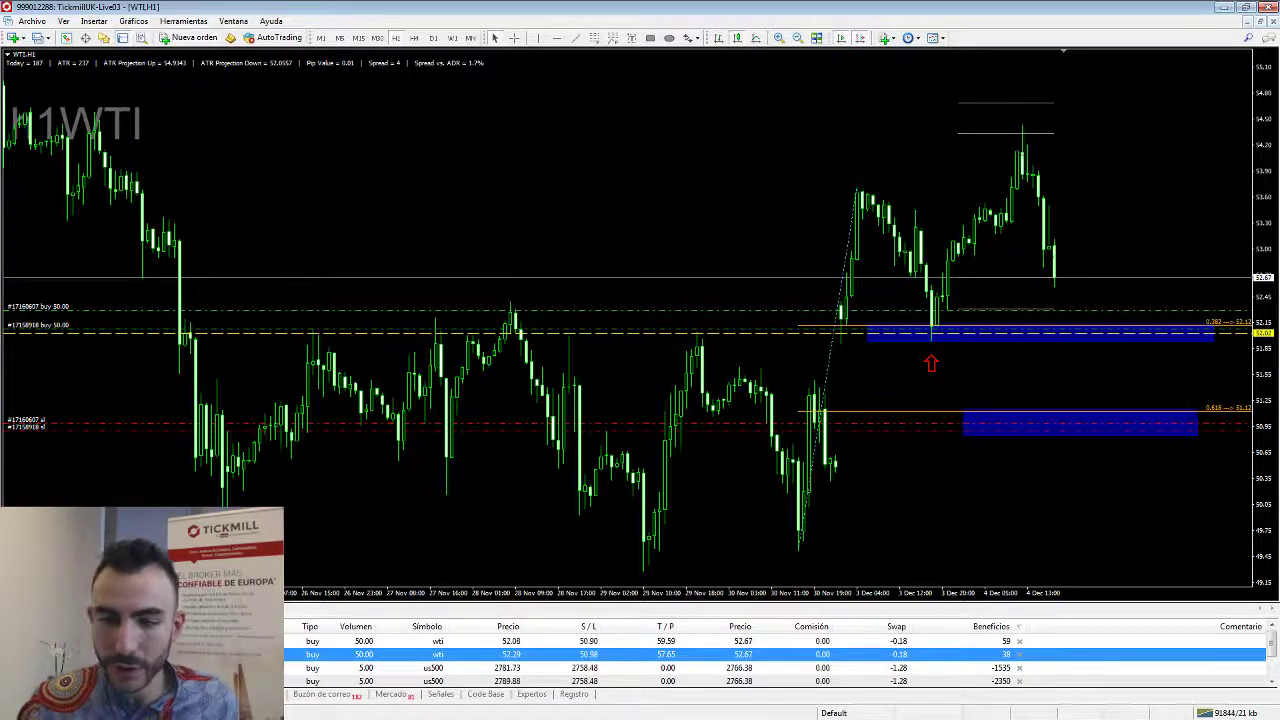
Switch back to the Excel journal and check the WTI trade's Riesgo cell.
{"action": "key", "text": "alt+Tab"}
{"action": "left_click", "coordinate": [1223, 251]}
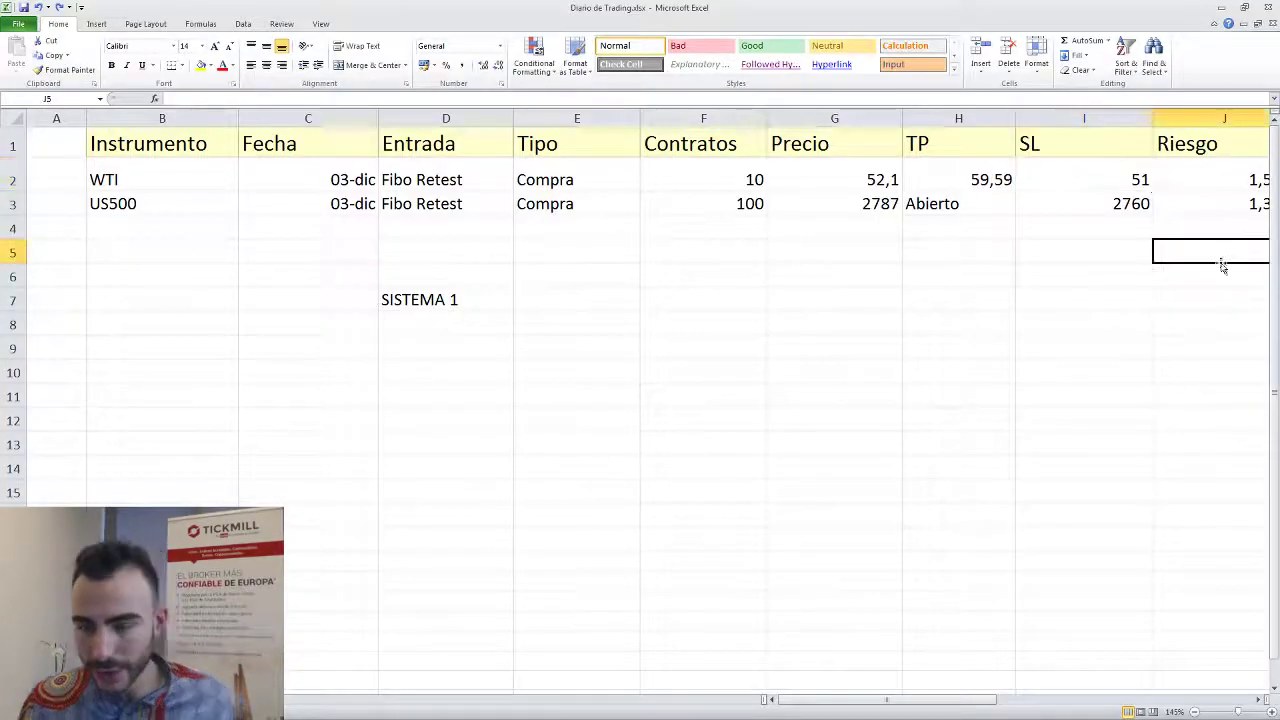
{"action": "scroll", "coordinate": [1147, 301], "scroll_direction": "down", "scroll_amount": 1}
{"action": "left_click_drag", "start_coordinate": [1017, 702], "coordinate": [1075, 700]}
{"action": "left_click", "coordinate": [918, 176]}
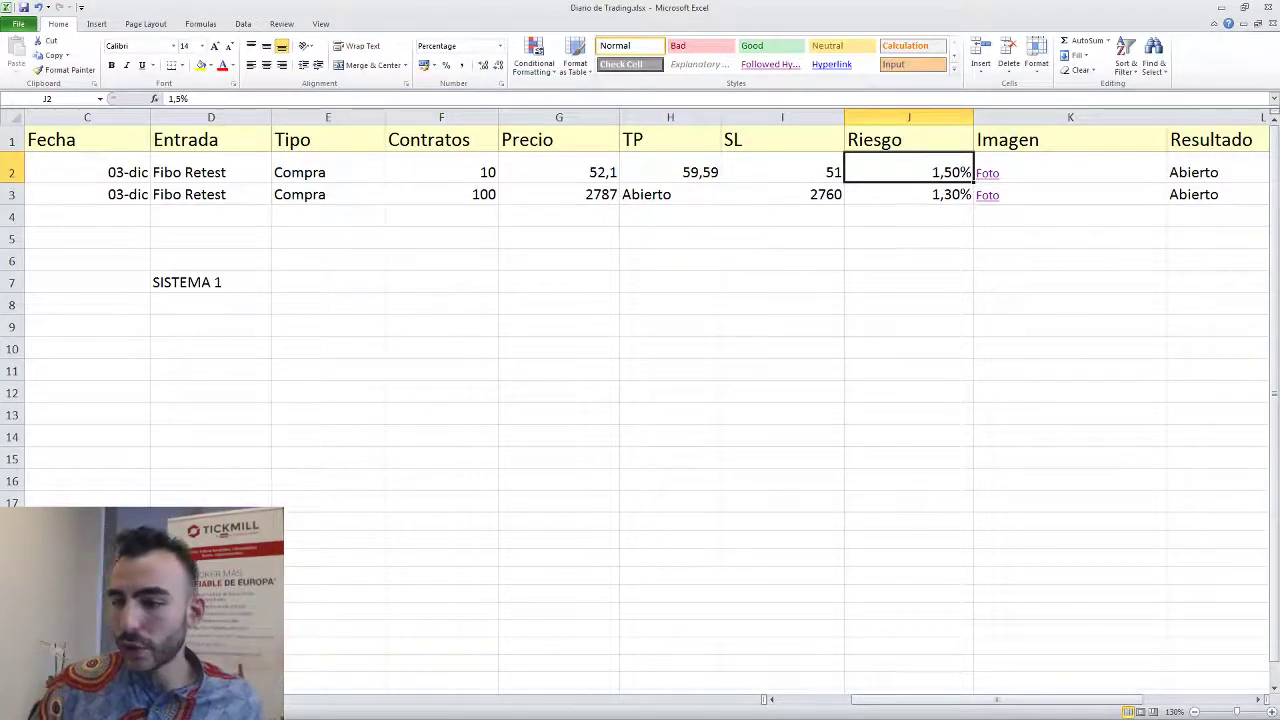
Switch to MetaTrader, add the text label "SI FUERA A MI CONTRA PERDERIA X€" and place it in the empty area above the candles.
{"action": "key", "text": "alt+Tab"}
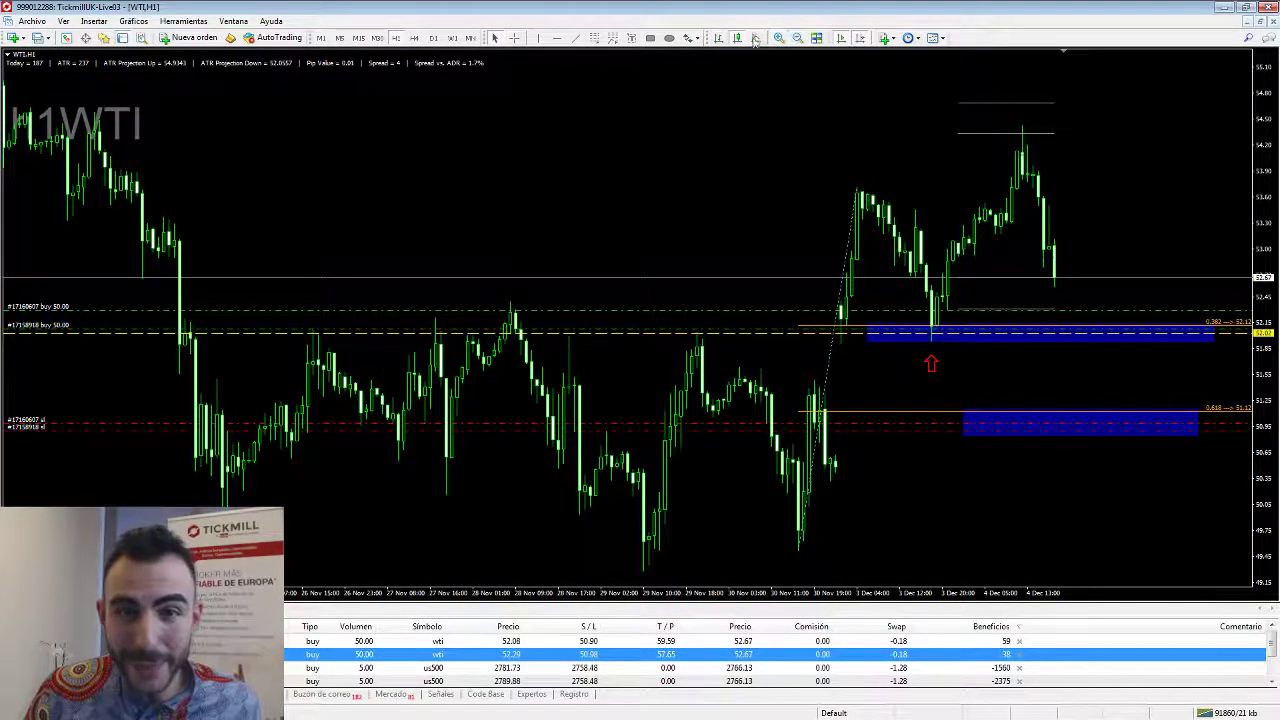
{"action": "left_click", "coordinate": [1063, 455]}
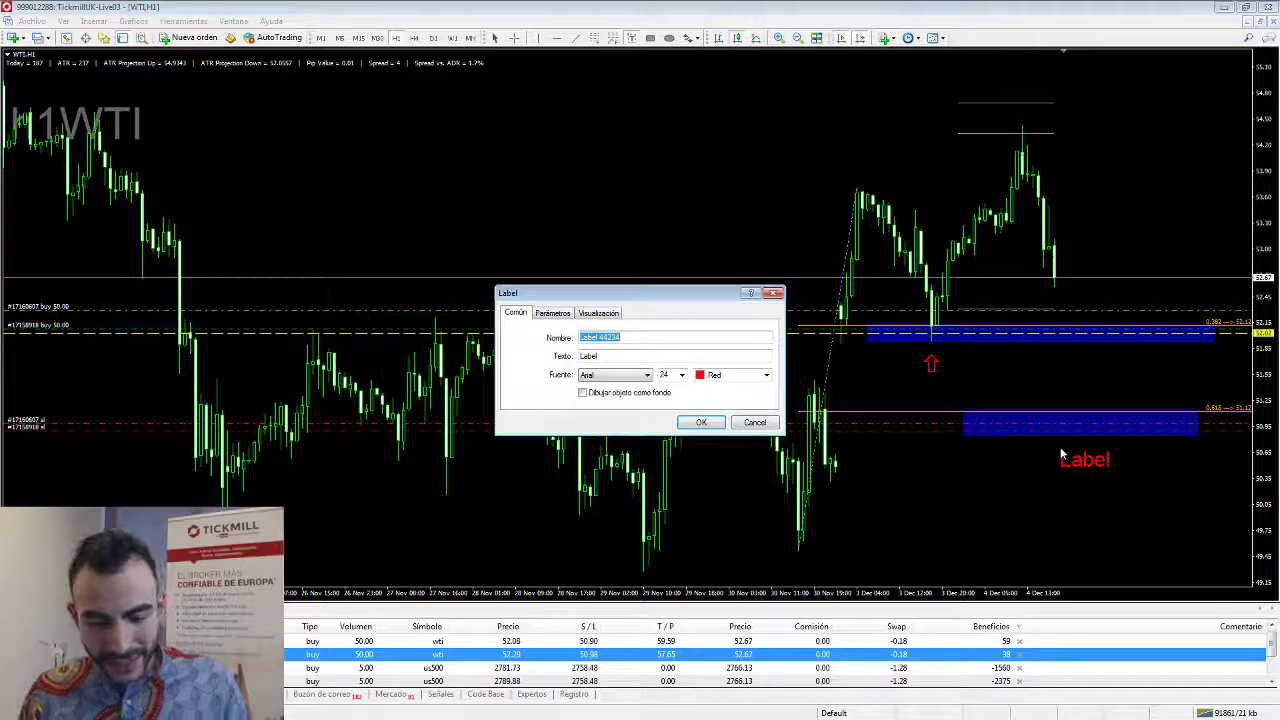
{"action": "key", "text": "Tab"}
{"action": "type", "text": "SI FUERA A"}
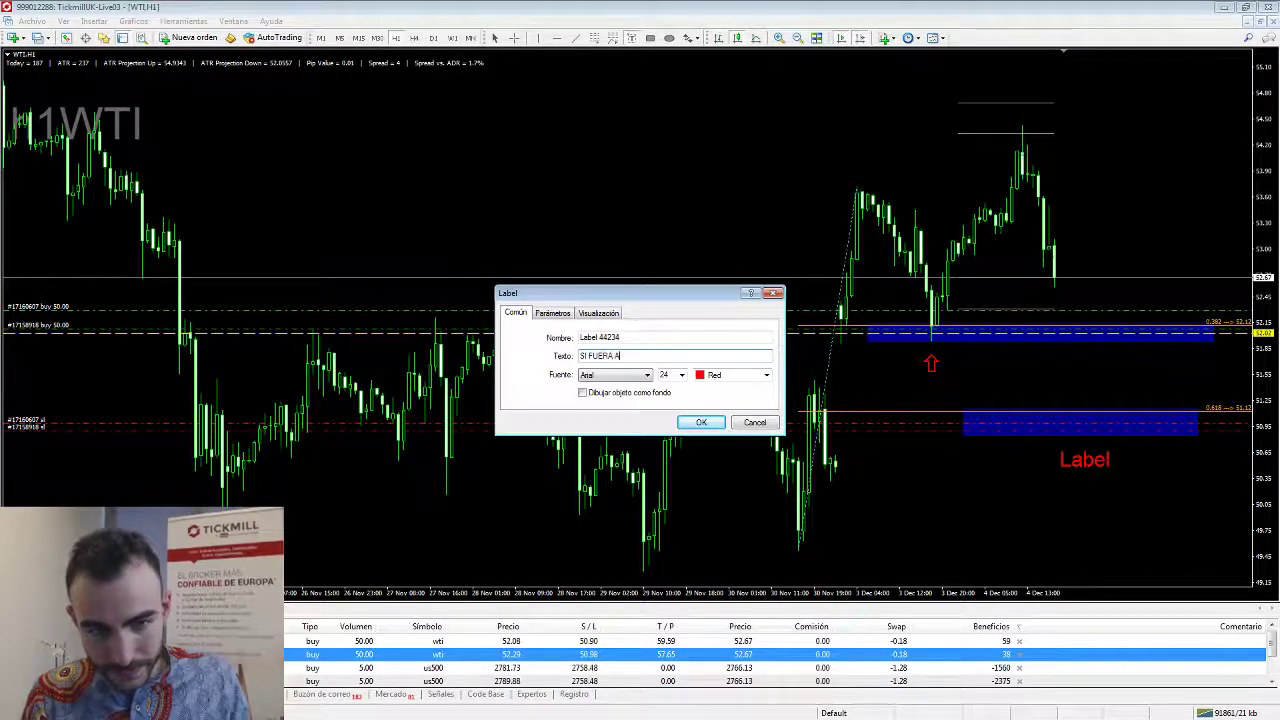
{"action": "type", "text": " MI CO"}
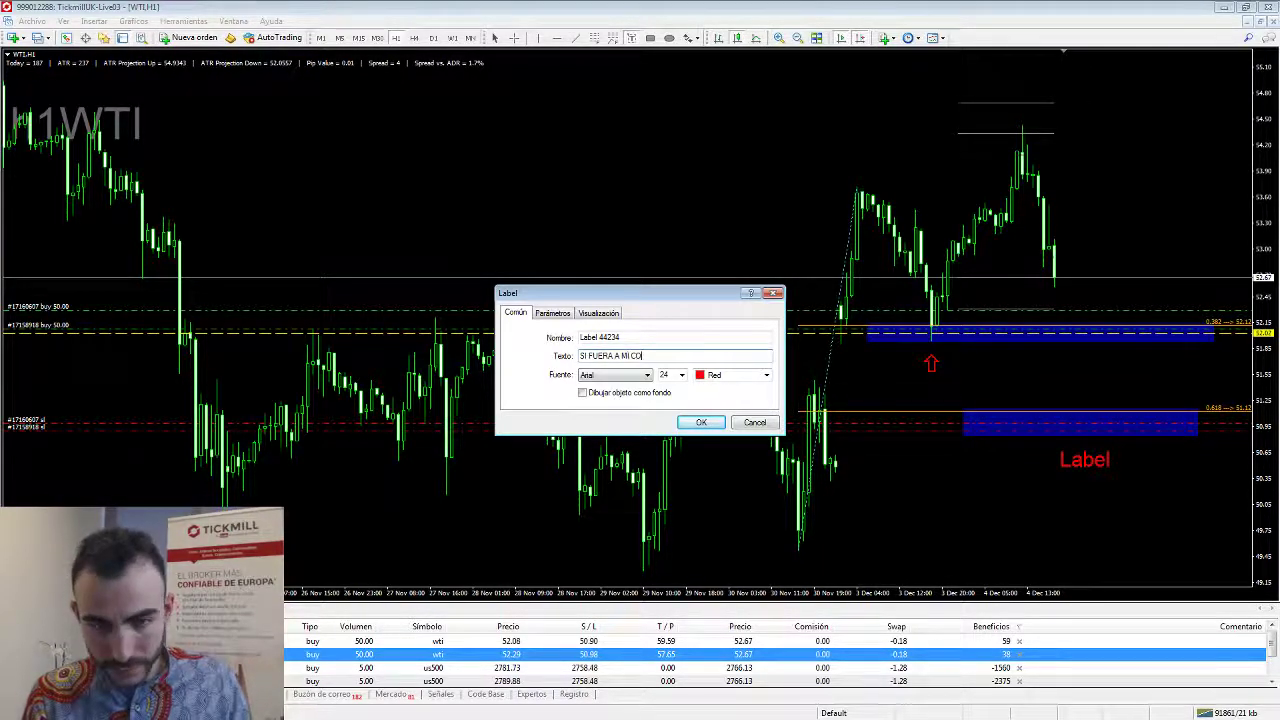
{"action": "type", "text": "NTRA PERDERIA X"}
{"action": "key", "text": "Return"}
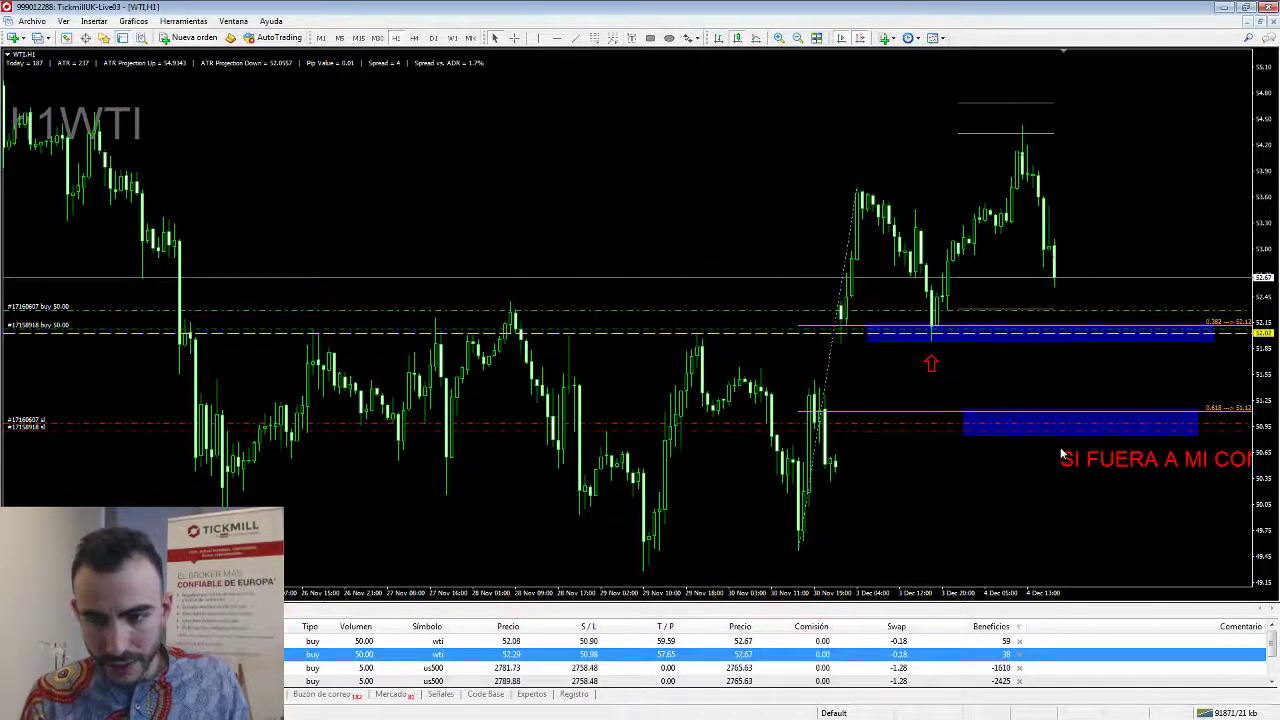
{"action": "left_click_drag", "start_coordinate": [1068, 460], "coordinate": [414, 150]}
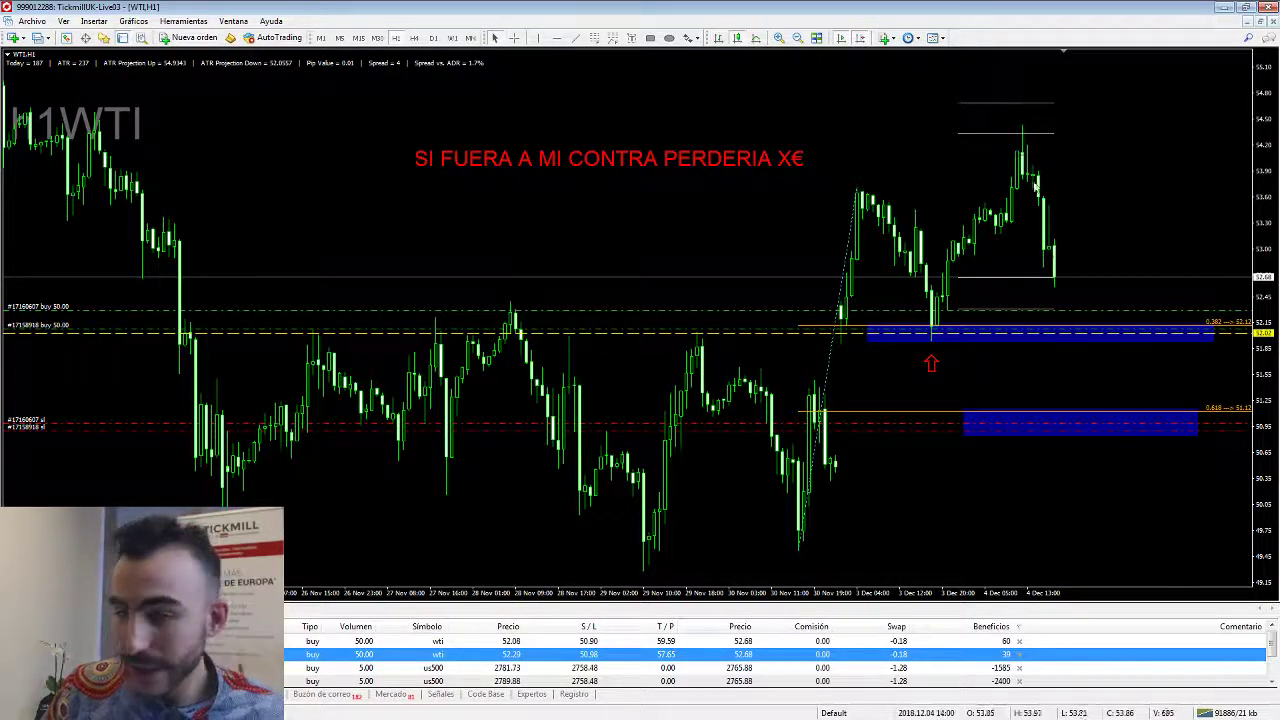
{"action": "middle_click", "coordinate": [791, 158]}
{"action": "middle_click", "coordinate": [791, 158]}
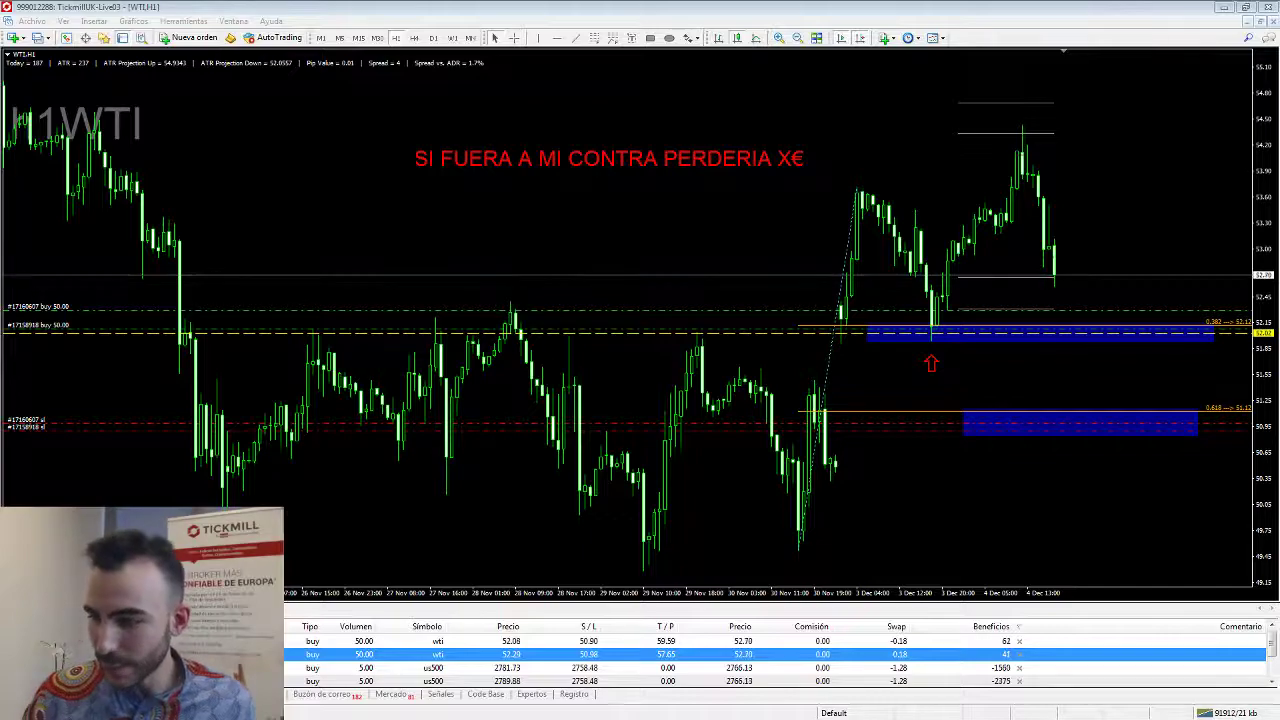
Return to the Excel journal, open the WTI trade's Foto link and maximize the window showing the chart image.
{"action": "key", "text": "alt+Tab"}
{"action": "left_click", "coordinate": [1052, 166]}
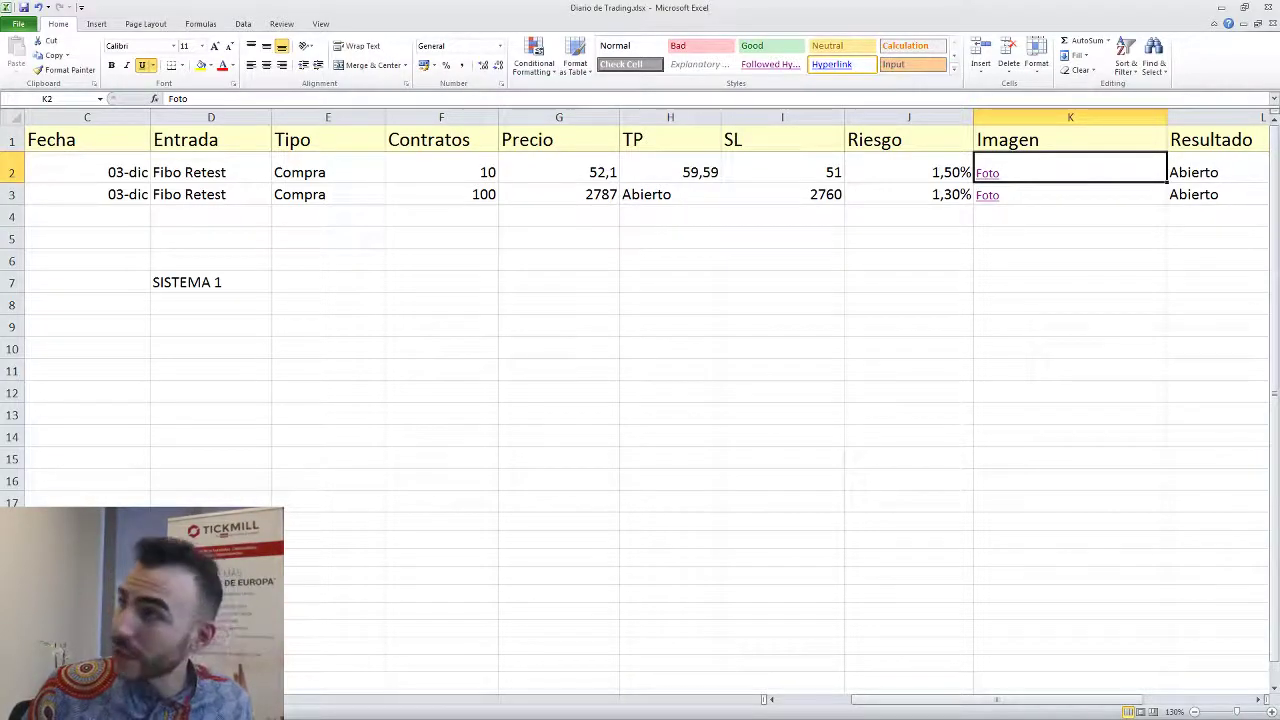
{"action": "double_click", "coordinate": [634, 17]}
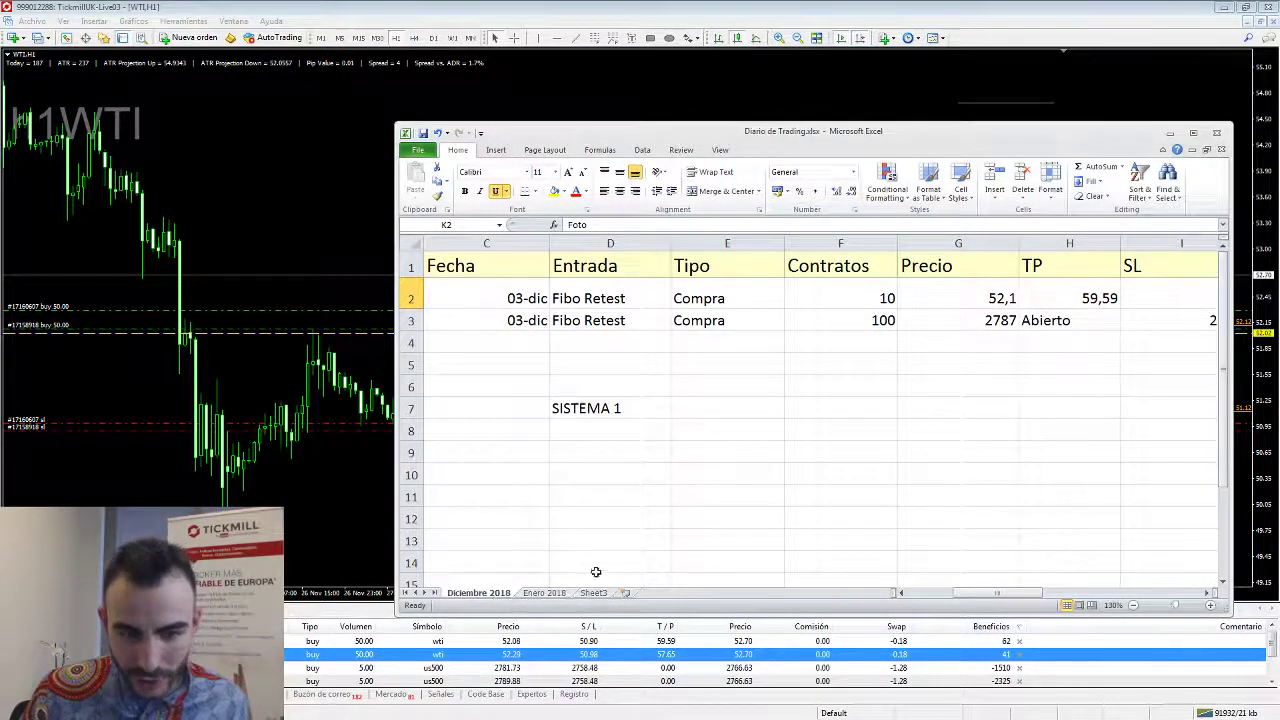
{"action": "double_click", "coordinate": [766, 133]}
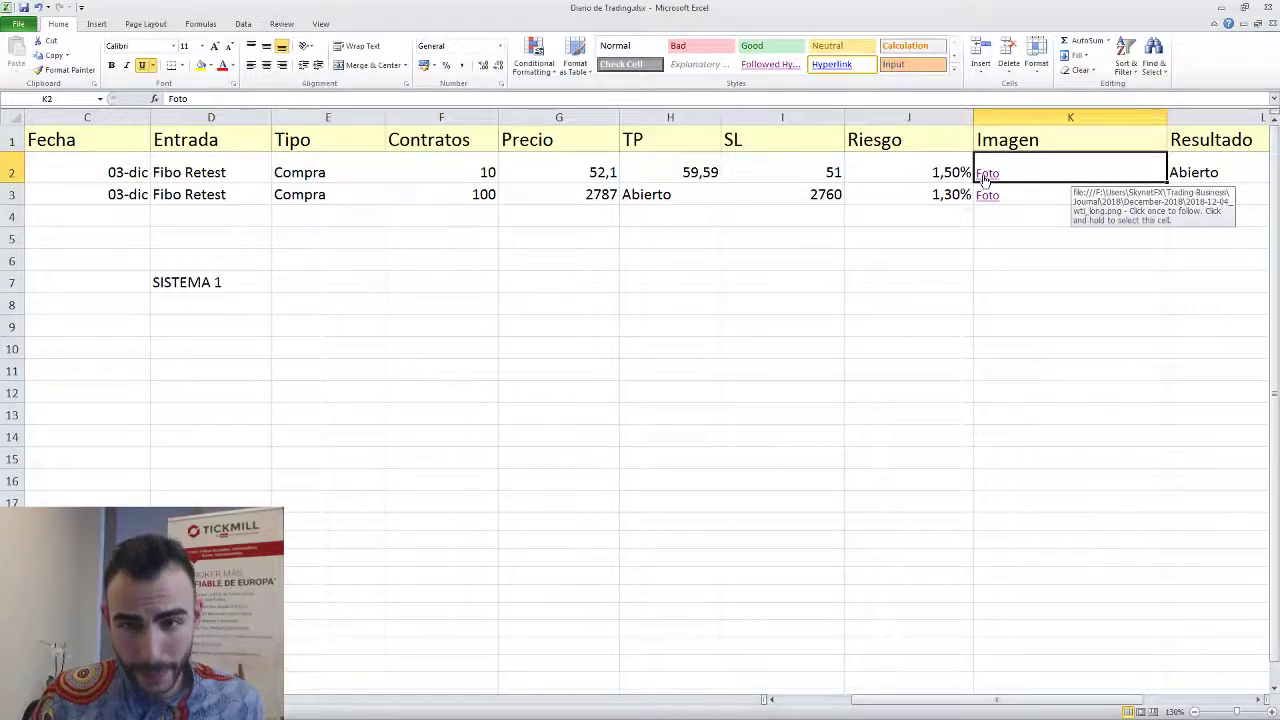
{"action": "left_click", "coordinate": [985, 175]}
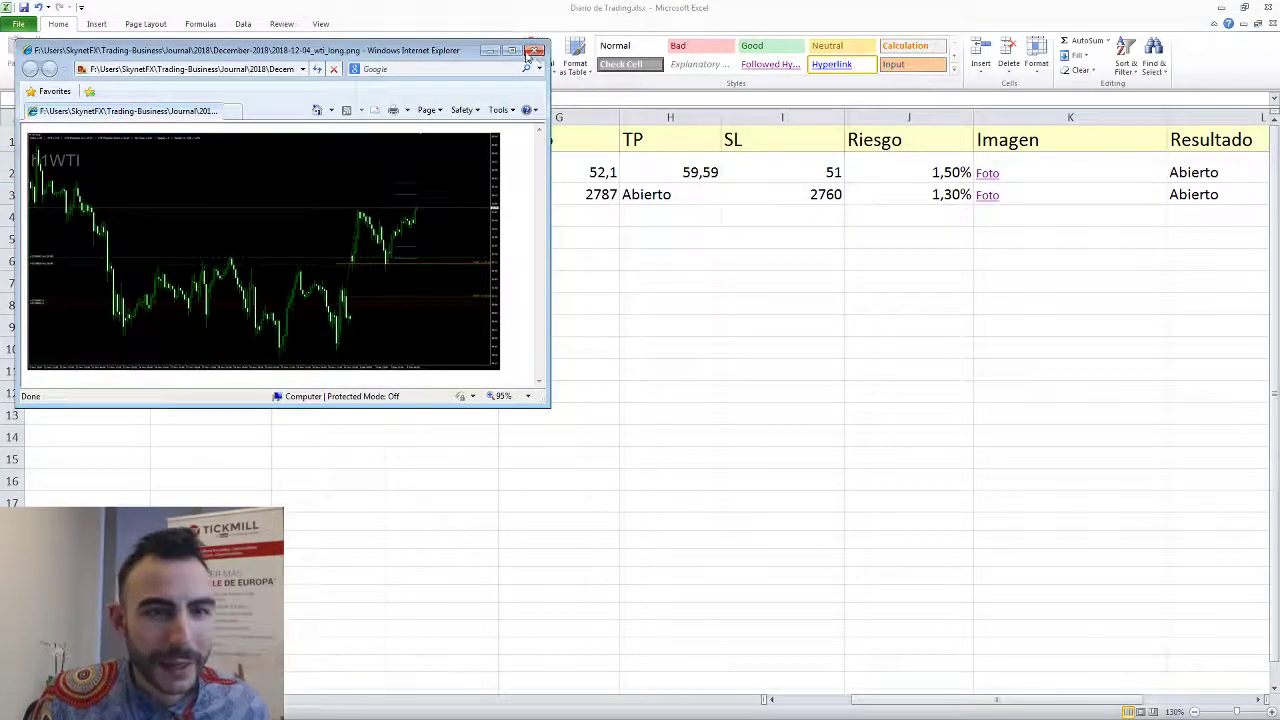
{"action": "left_click", "coordinate": [511, 50]}
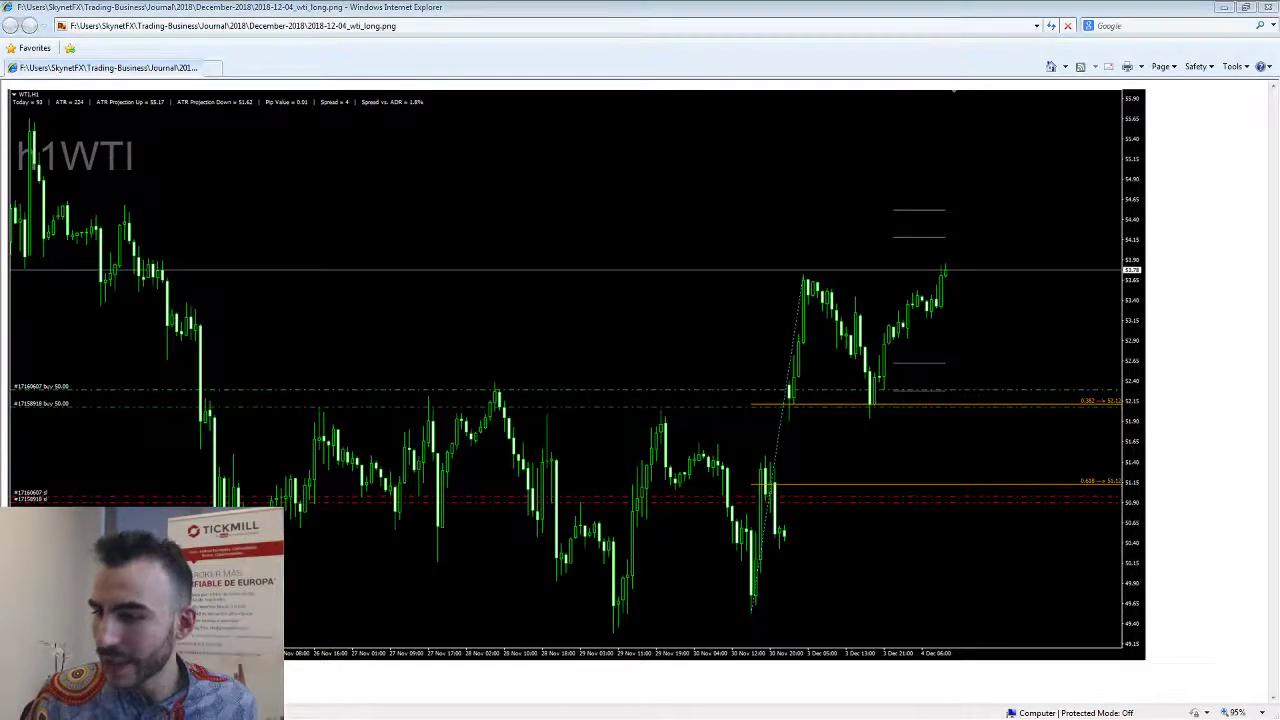
Switch to the December-2018 folder in Windows Explorer and look over its two chart screenshots.
{"action": "key", "text": "alt+Tab"}
{"action": "left_click_drag", "start_coordinate": [820, 17], "coordinate": [796, 76]}
{"action": "left_click", "coordinate": [788, 240]}
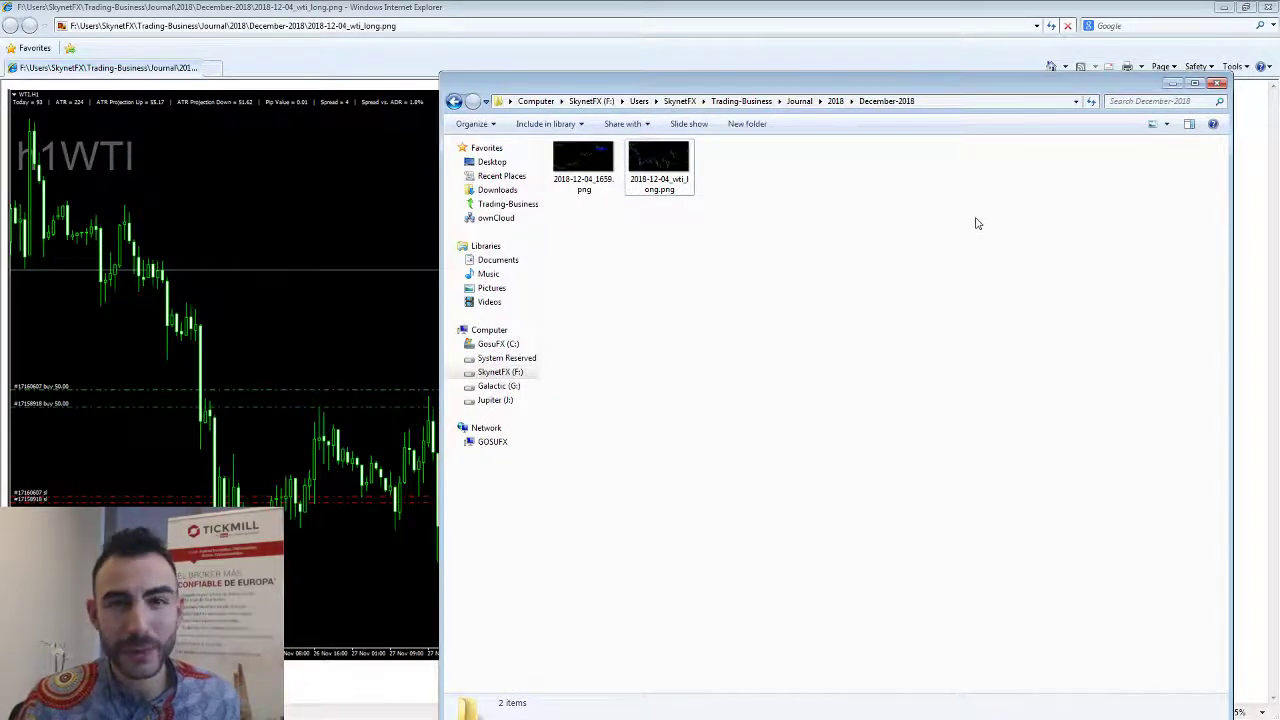
{"action": "left_click", "coordinate": [585, 174]}
{"action": "left_click", "coordinate": [650, 174]}
{"action": "left_click", "coordinate": [593, 174]}
{"action": "left_click", "coordinate": [650, 176]}
{"action": "left_click", "coordinate": [588, 166]}
{"action": "left_click", "coordinate": [652, 177]}
{"action": "left_click", "coordinate": [605, 177]}
{"action": "left_click", "coordinate": [646, 233]}
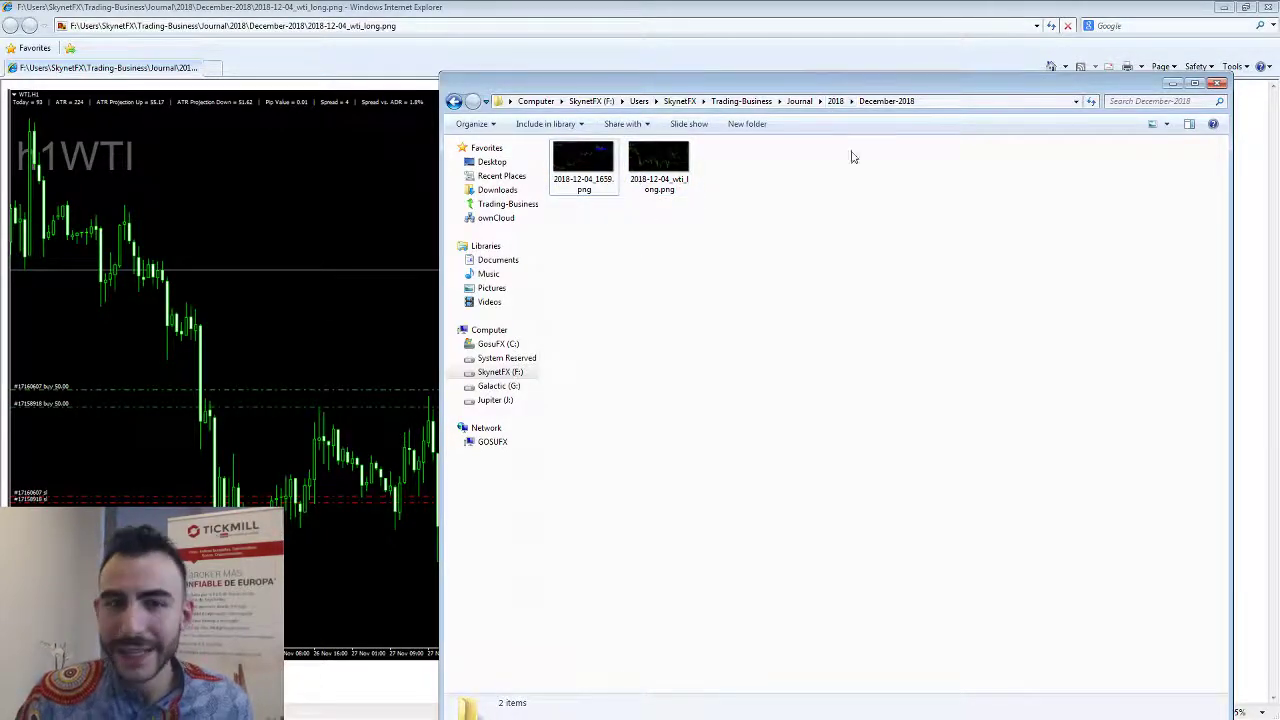
Open the properties of 2018-12-04_wti_long.png to view its location.
{"action": "left_click", "coordinate": [584, 162]}
{"action": "right_click", "coordinate": [583, 157]}
{"action": "left_click", "coordinate": [750, 195]}
{"action": "left_click", "coordinate": [664, 165]}
{"action": "right_click", "coordinate": [664, 163]}
{"action": "left_click", "coordinate": [705, 617]}
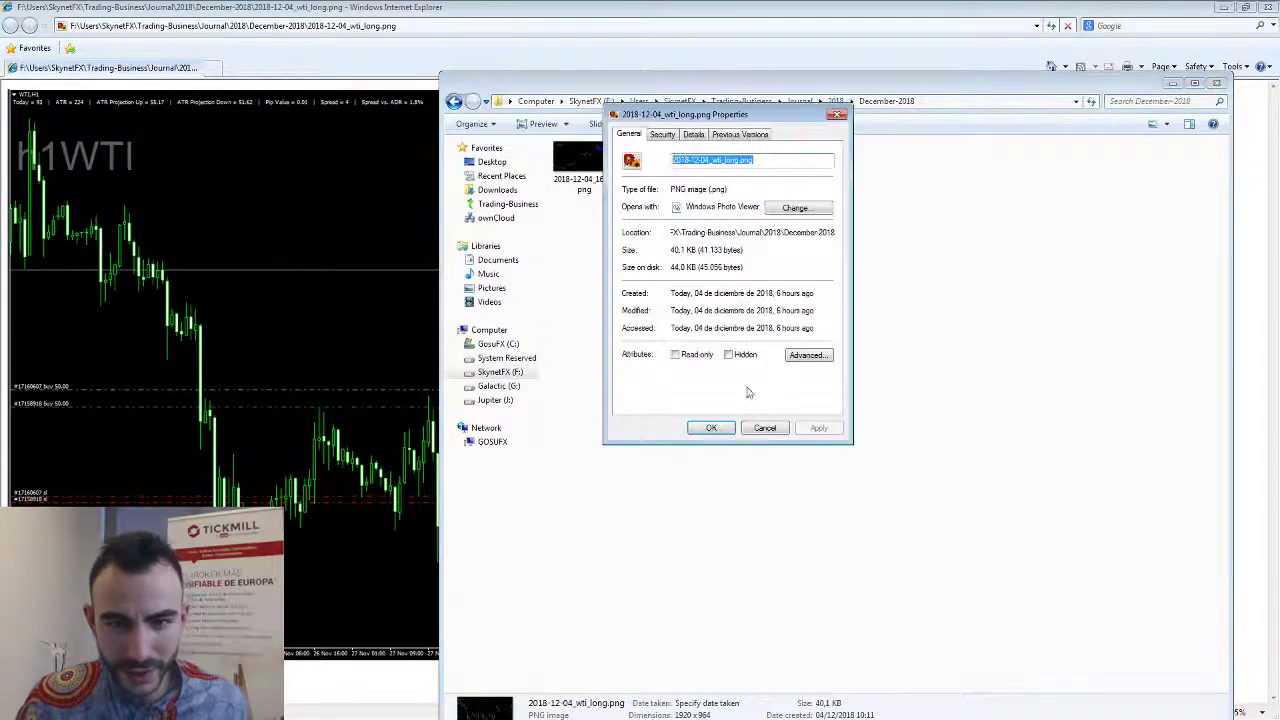
{"action": "left_click", "coordinate": [793, 232]}
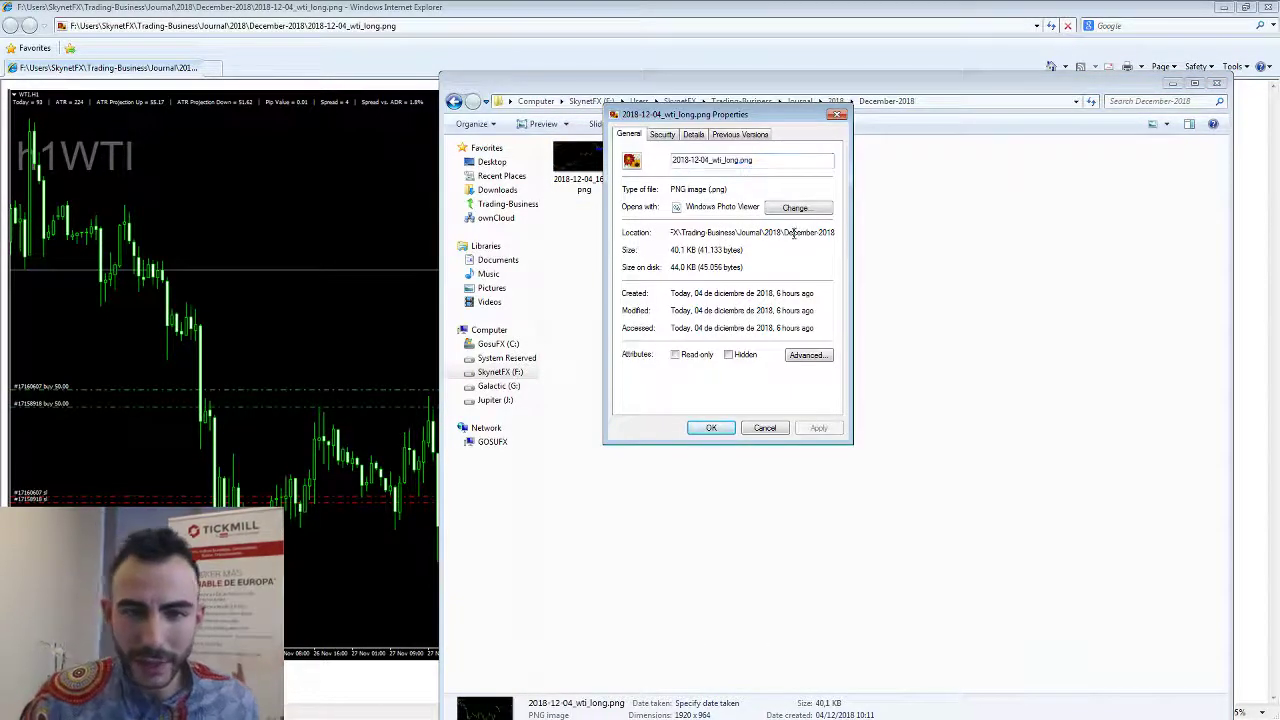
Highlight the image's full folder path and its file name in the properties.
{"action": "left_click_drag", "start_coordinate": [675, 236], "coordinate": [645, 231]}
{"action": "left_click", "coordinate": [676, 233]}
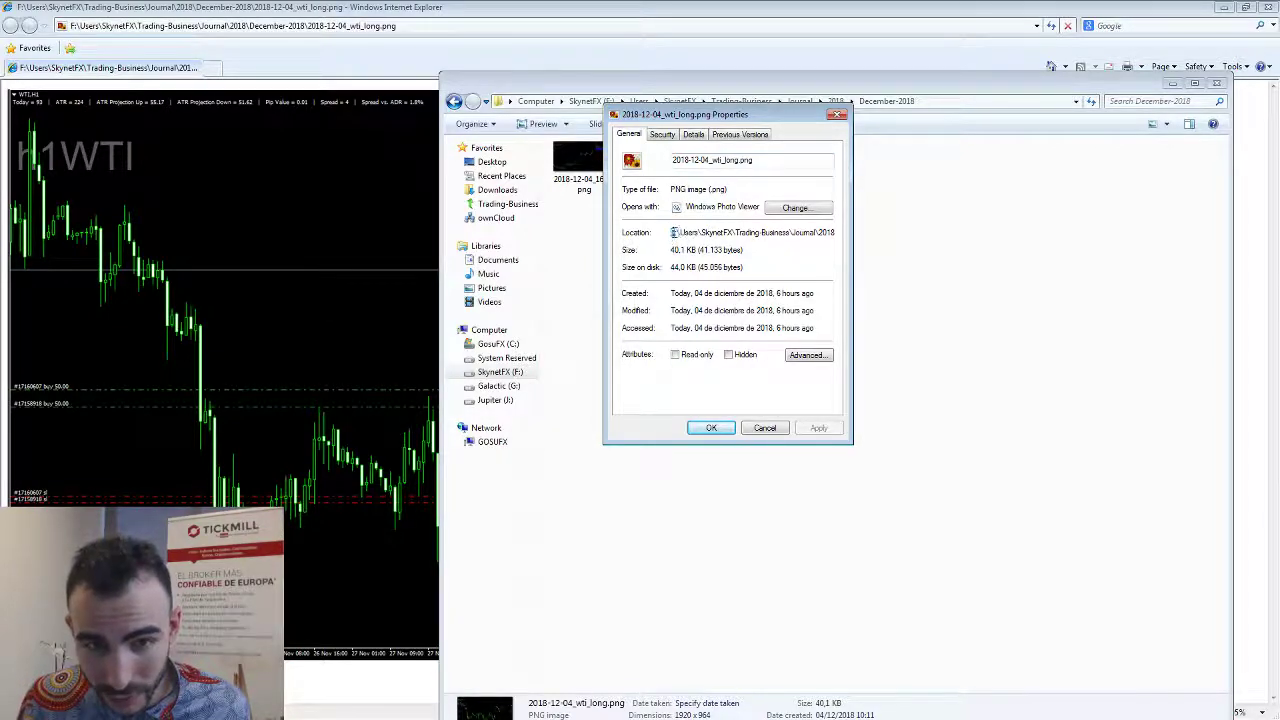
{"action": "left_click_drag", "start_coordinate": [673, 232], "coordinate": [882, 234]}
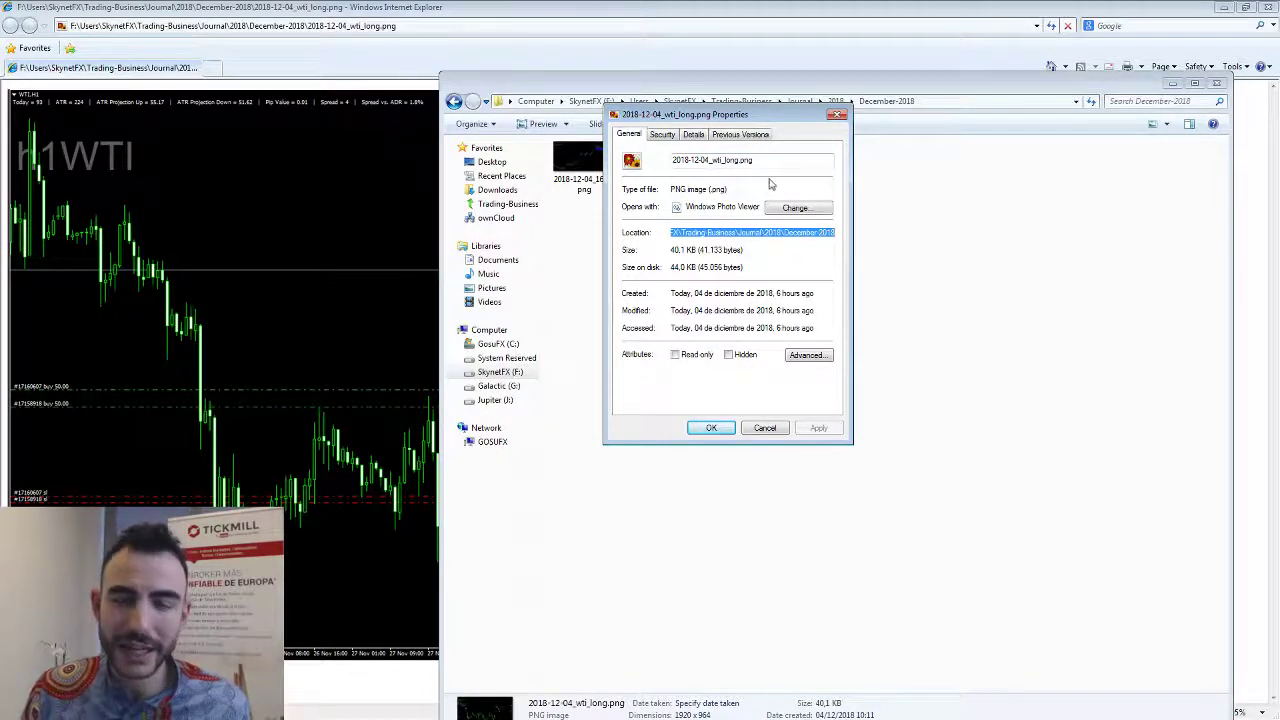
{"action": "left_click", "coordinate": [791, 230]}
{"action": "left_click_drag", "start_coordinate": [693, 233], "coordinate": [909, 231]}
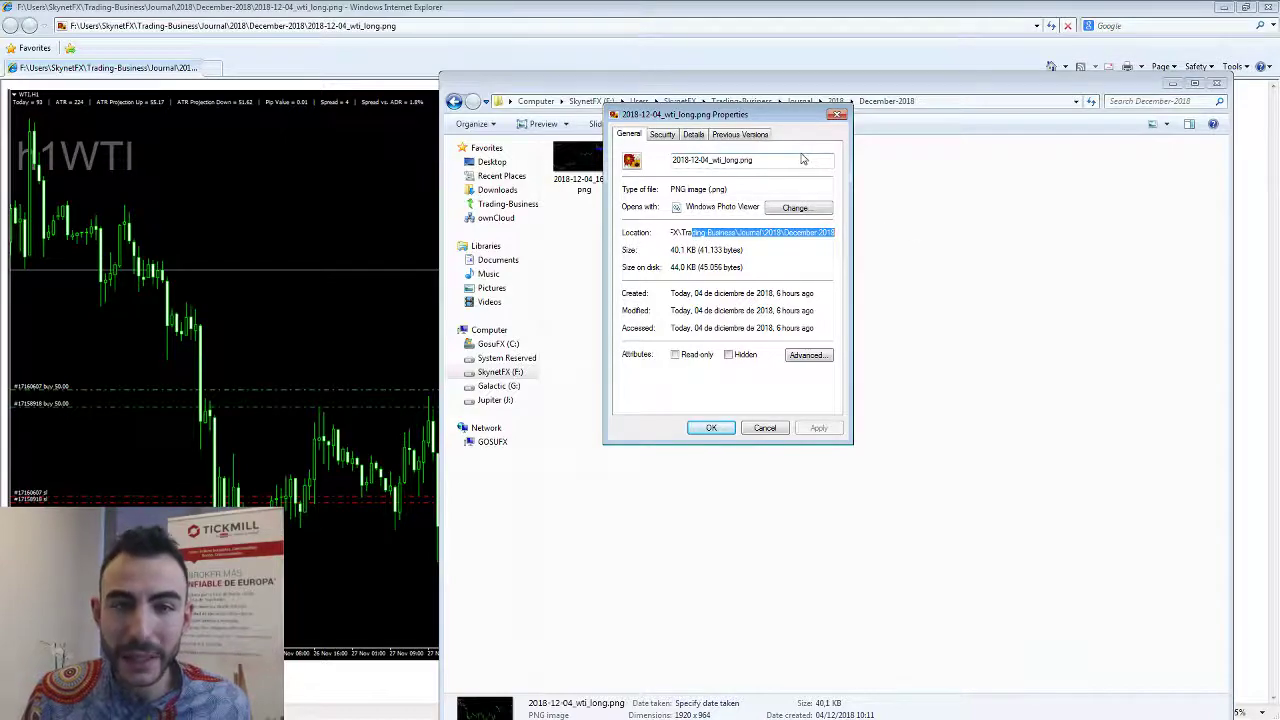
{"action": "left_click_drag", "start_coordinate": [806, 160], "coordinate": [661, 165]}
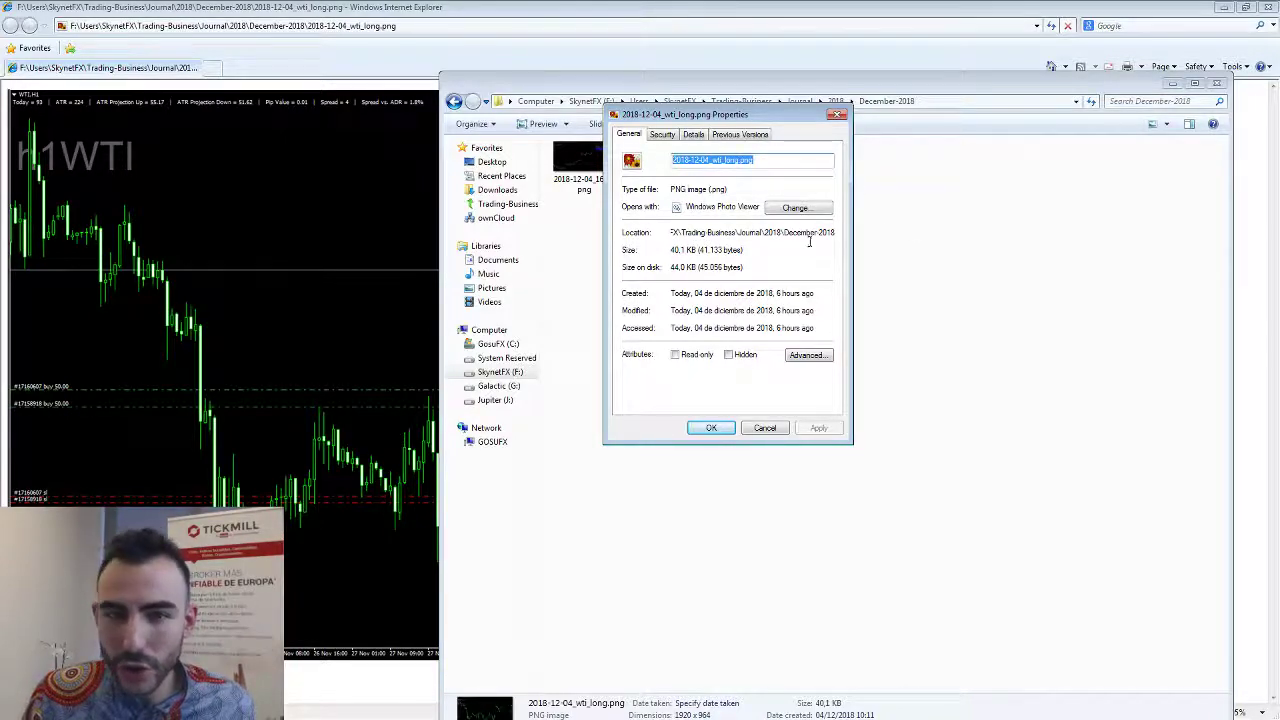
Switch back to the Excel journal, open the WTI Foto hyperlink for editing and examine its full address.
{"action": "key", "text": "alt+Tab"}
{"action": "left_click", "coordinate": [990, 239]}
{"action": "left_click", "coordinate": [1002, 176]}
{"action": "right_click", "coordinate": [993, 181]}
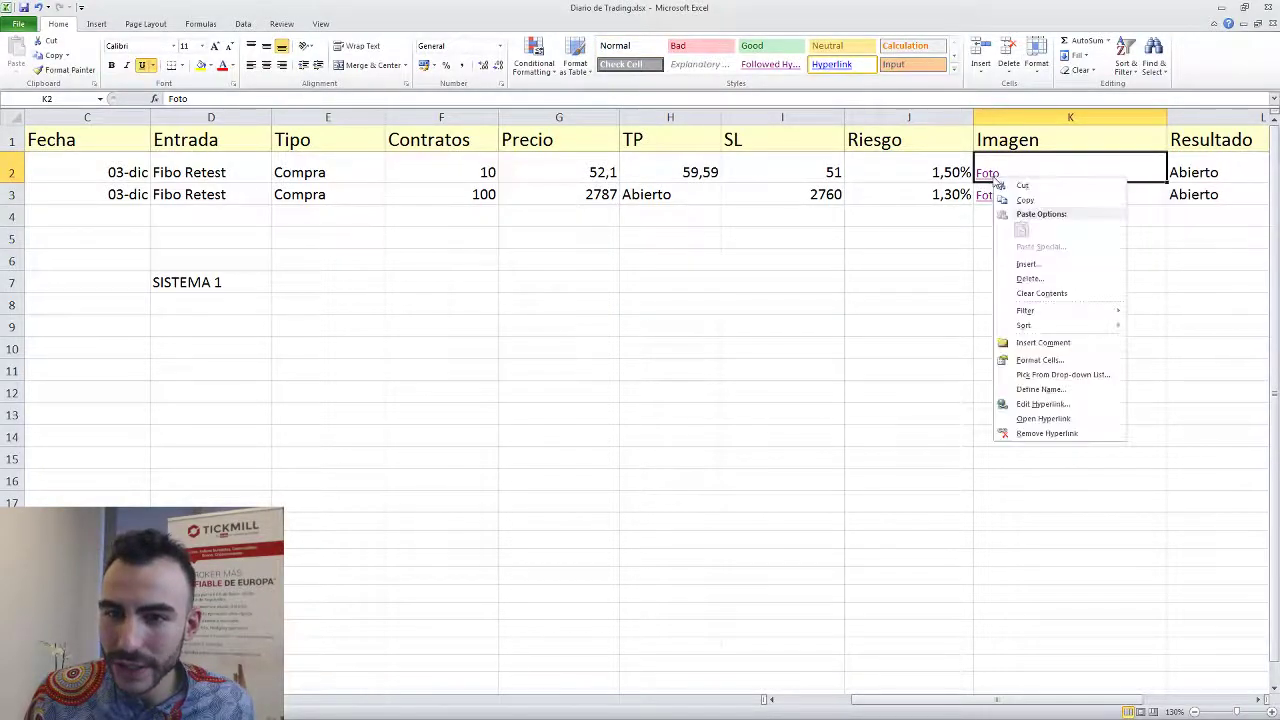
{"action": "left_click", "coordinate": [1046, 405]}
{"action": "left_click_drag", "start_coordinate": [965, 298], "coordinate": [711, 273]}
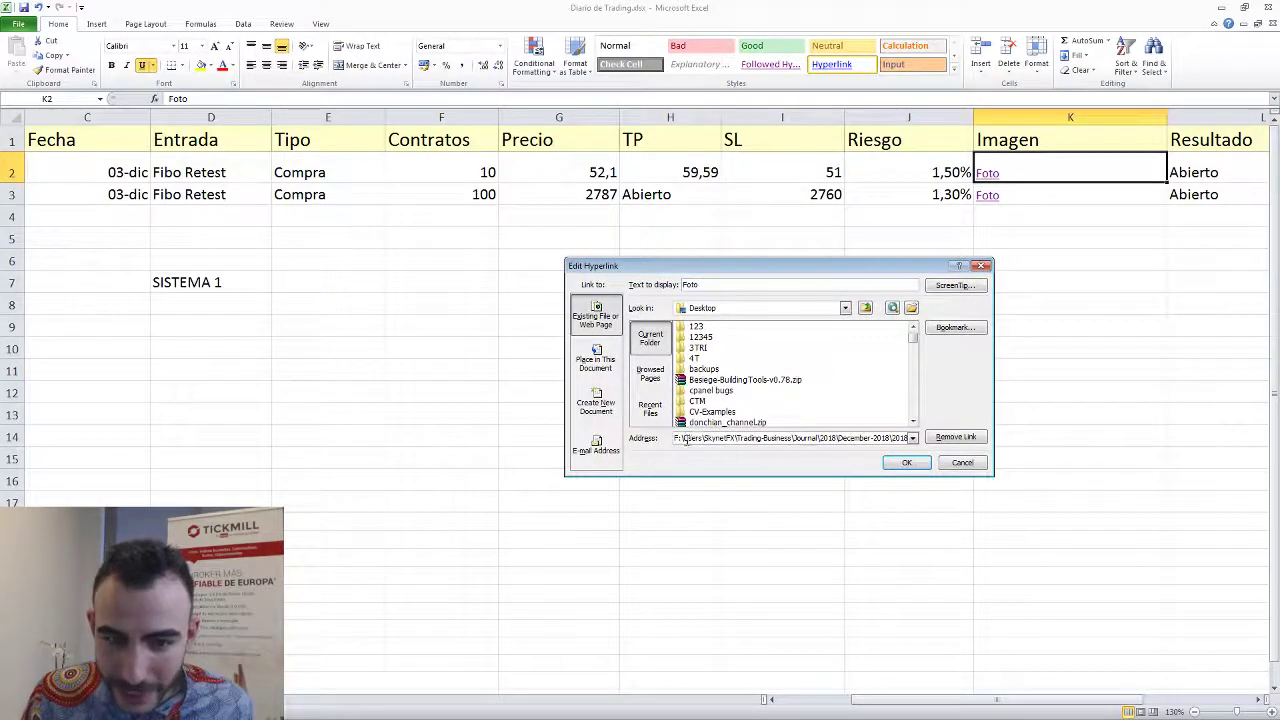
{"action": "left_click_drag", "start_coordinate": [674, 440], "coordinate": [1175, 441]}
{"action": "left_click", "coordinate": [873, 439]}
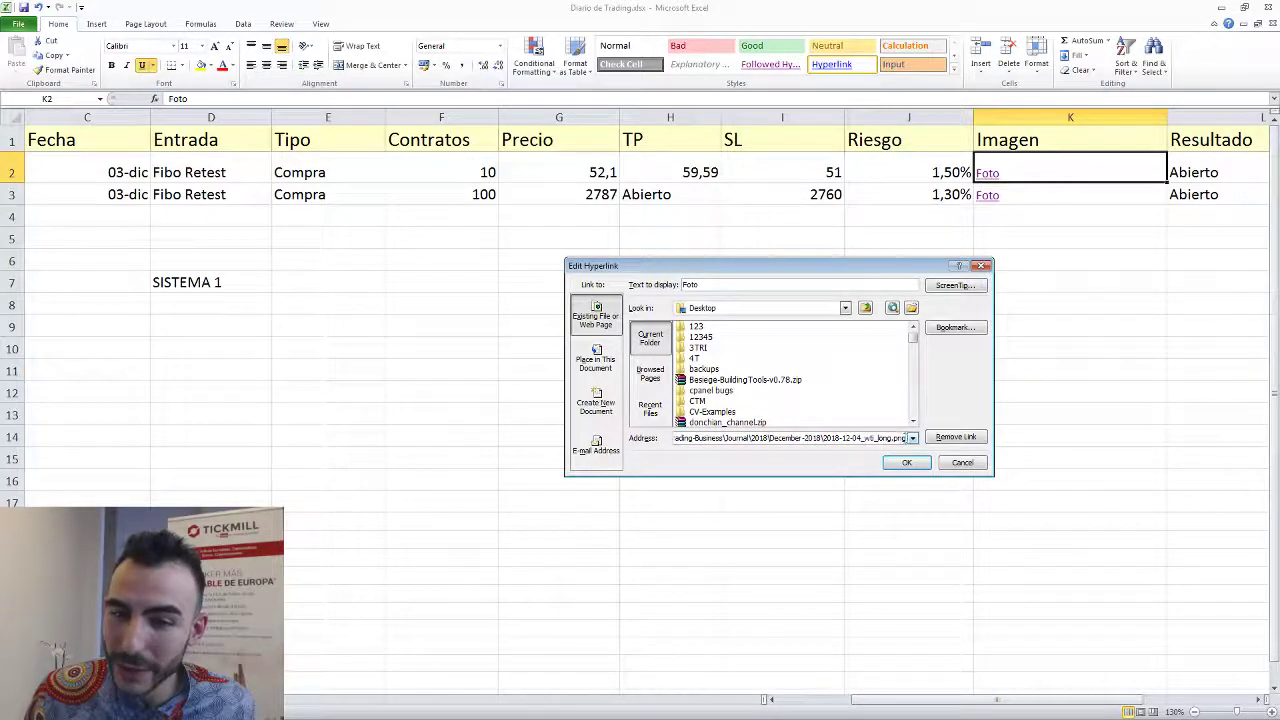
Copy the hyperlink's address, close the link editor without changes and paste the path into cell G13.
{"action": "left_click_drag", "start_coordinate": [904, 439], "coordinate": [471, 457]}
{"action": "key", "text": "ctrl+c"}
{"action": "left_click", "coordinate": [962, 462]}
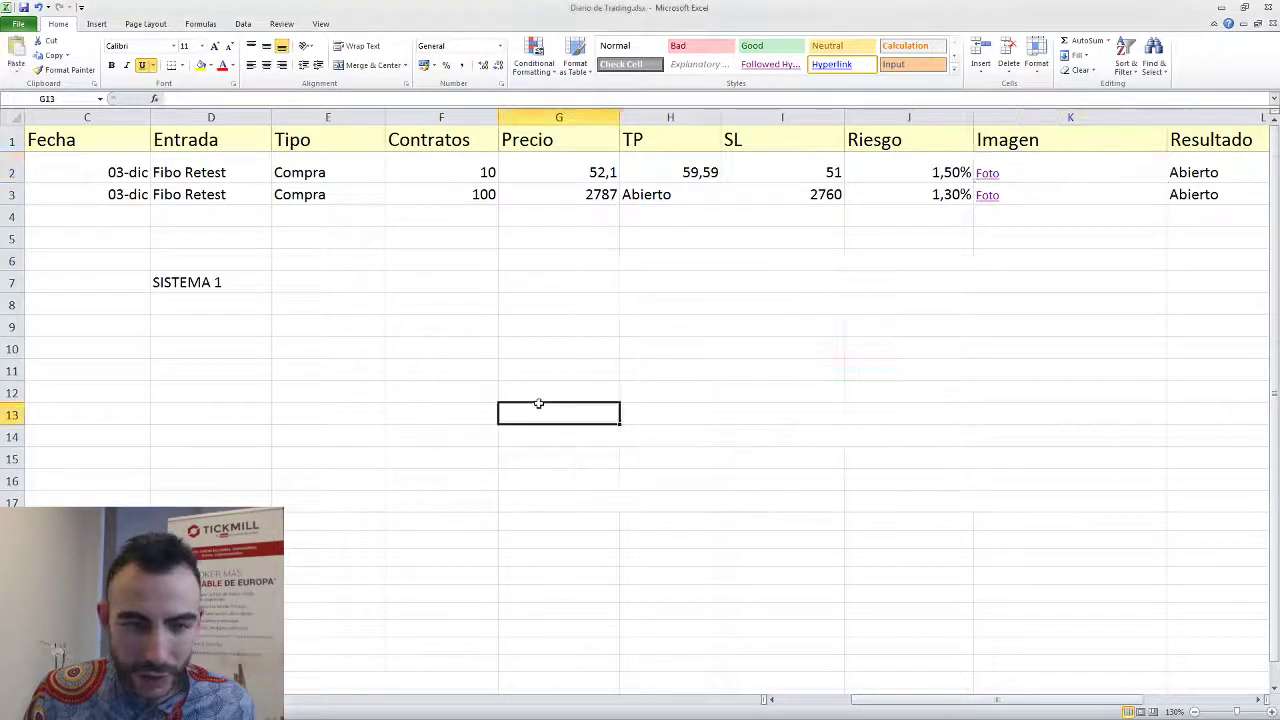
{"action": "left_click", "coordinate": [540, 412]}
{"action": "key", "text": "ctrl+v"}
{"action": "left_click", "coordinate": [657, 475]}
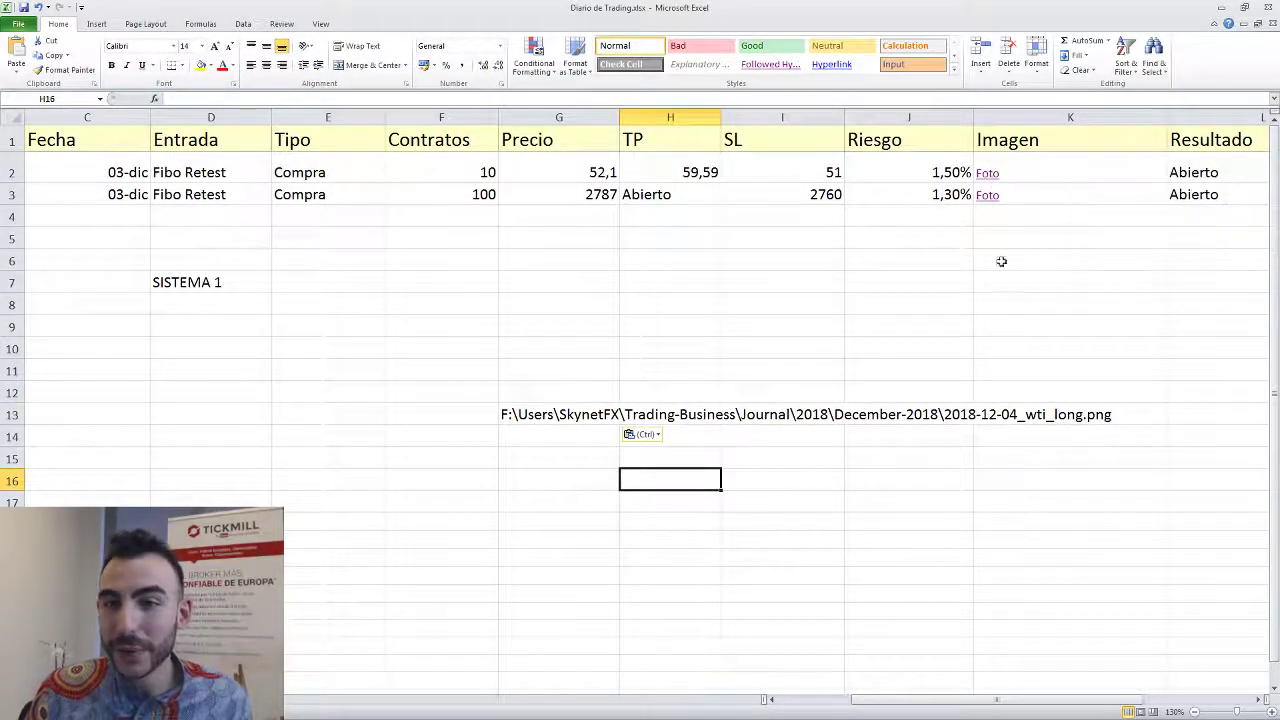
View the WTI trade's linked chart image again and minimize its browser window.
{"action": "left_click", "coordinate": [990, 175]}
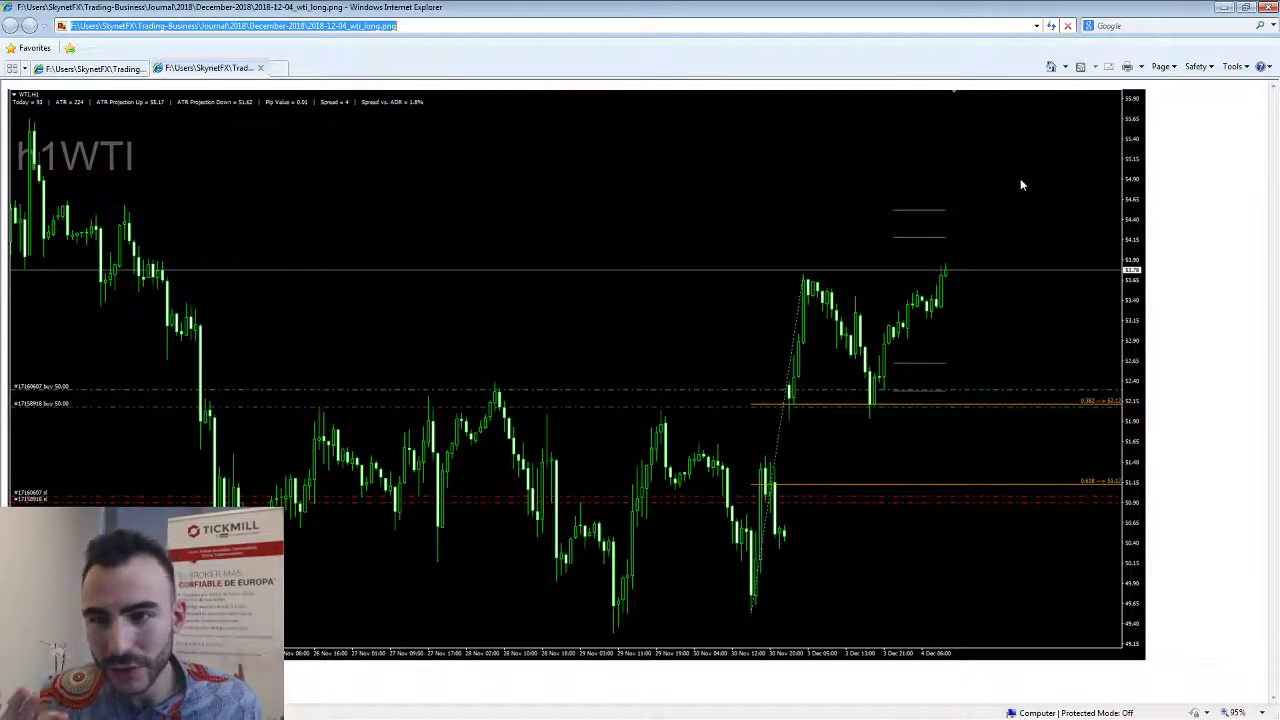
{"action": "left_click", "coordinate": [1218, 8]}
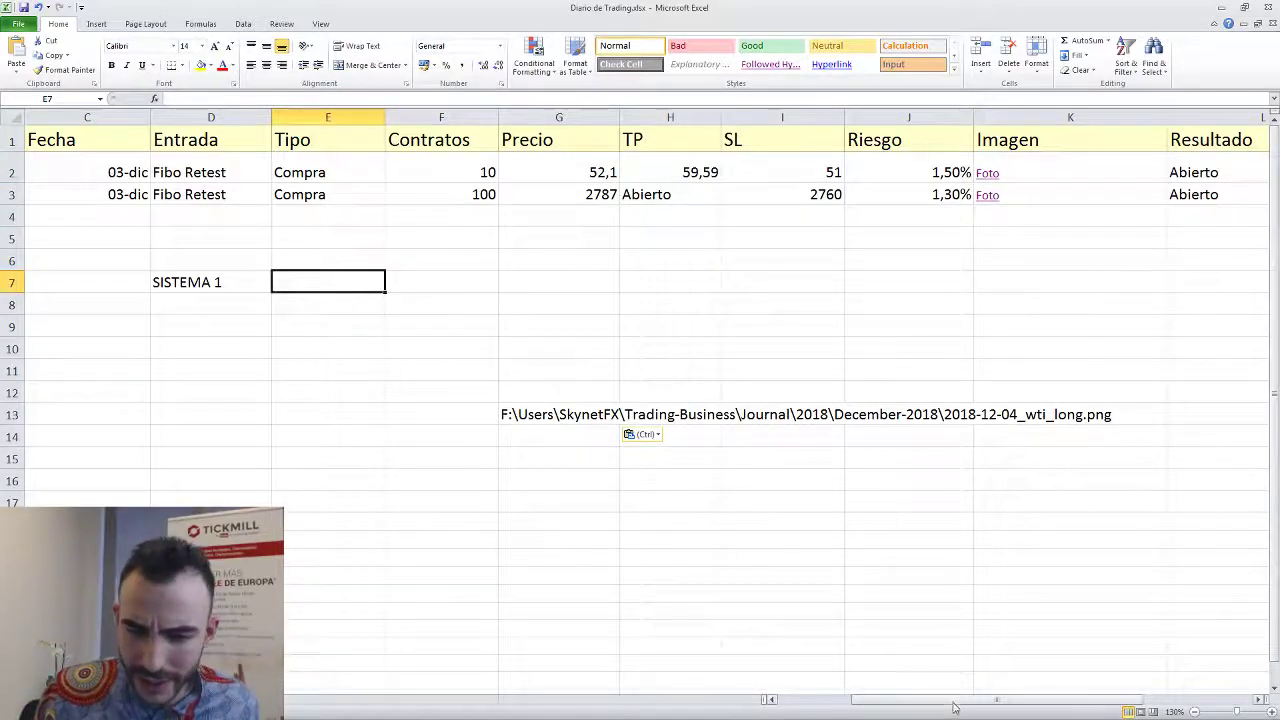
View the US500 trade's linked chart image from its Foto hyperlink, then minimize the browser and select the WTI link cell.
{"action": "scroll", "coordinate": [657, 557], "scroll_direction": "left", "scroll_amount": 2}
{"action": "scroll", "coordinate": [657, 543], "scroll_direction": "down", "scroll_amount": 1}
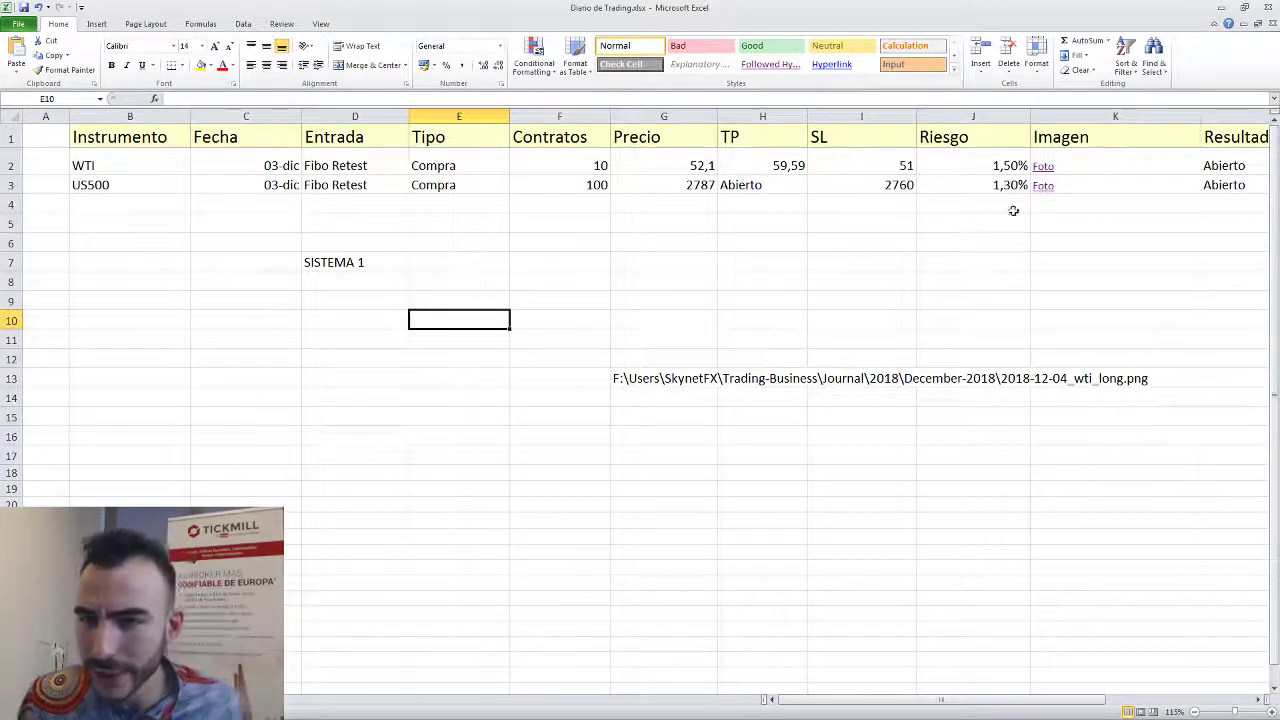
{"action": "left_click", "coordinate": [1043, 186]}
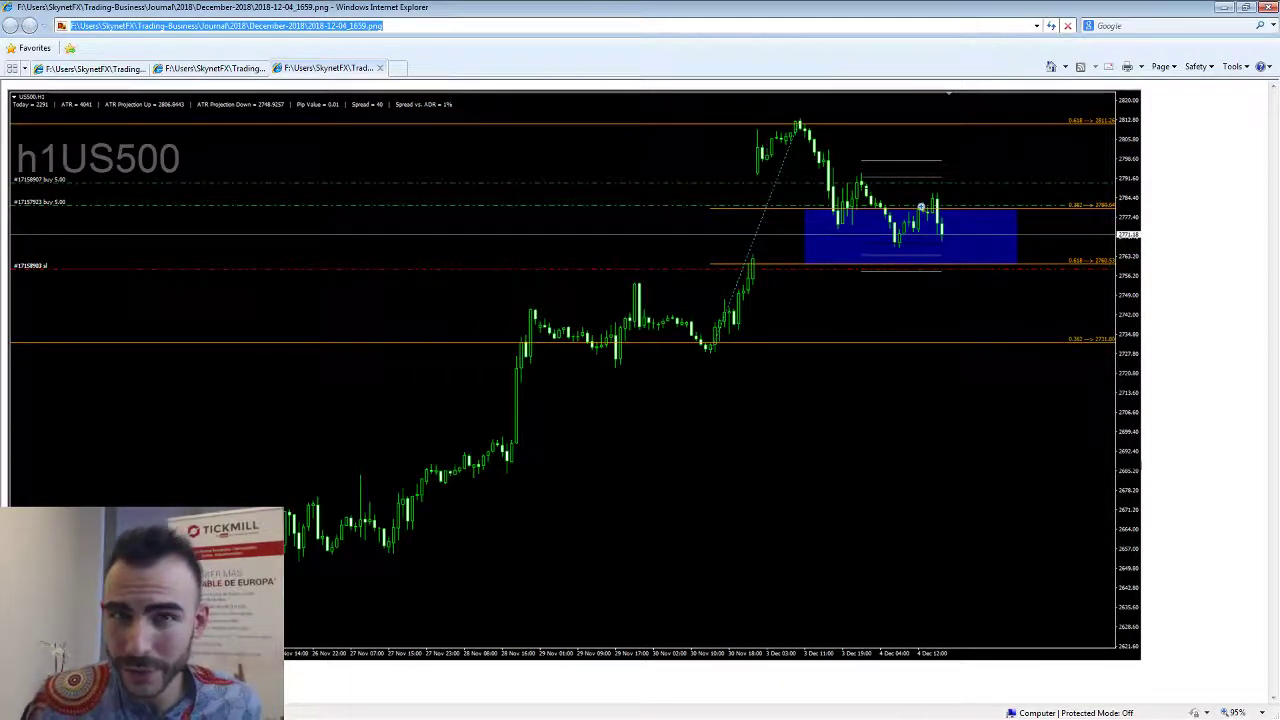
{"action": "left_click", "coordinate": [1224, 7]}
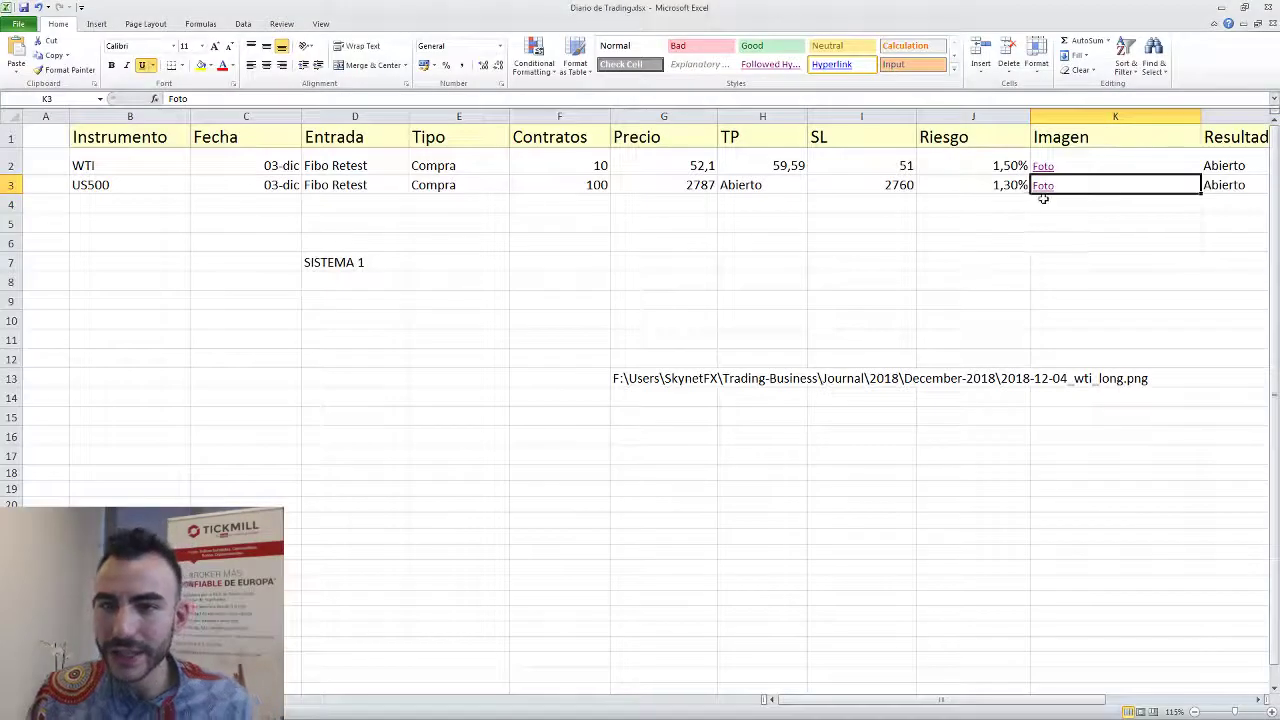
{"action": "left_click", "coordinate": [1078, 170]}
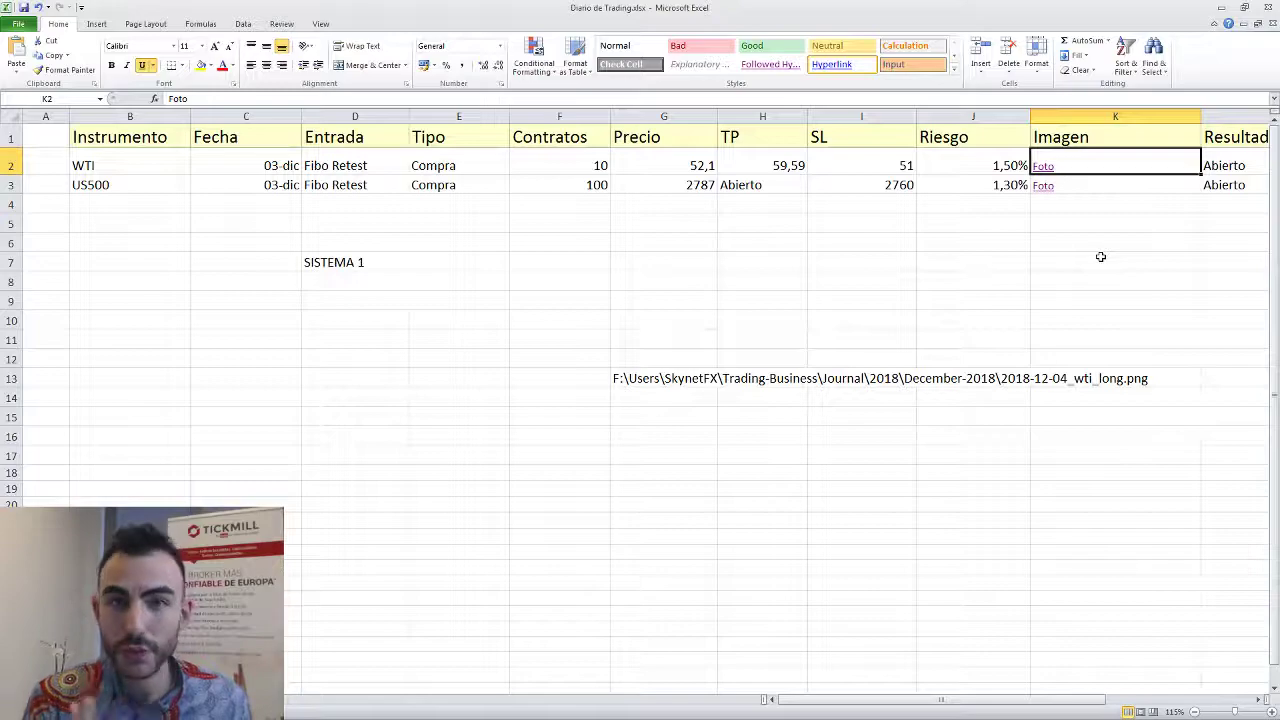
Switch to the presentation and go back to the slide "¿Por qué importa?".
{"action": "key", "text": "alt+Tab"}
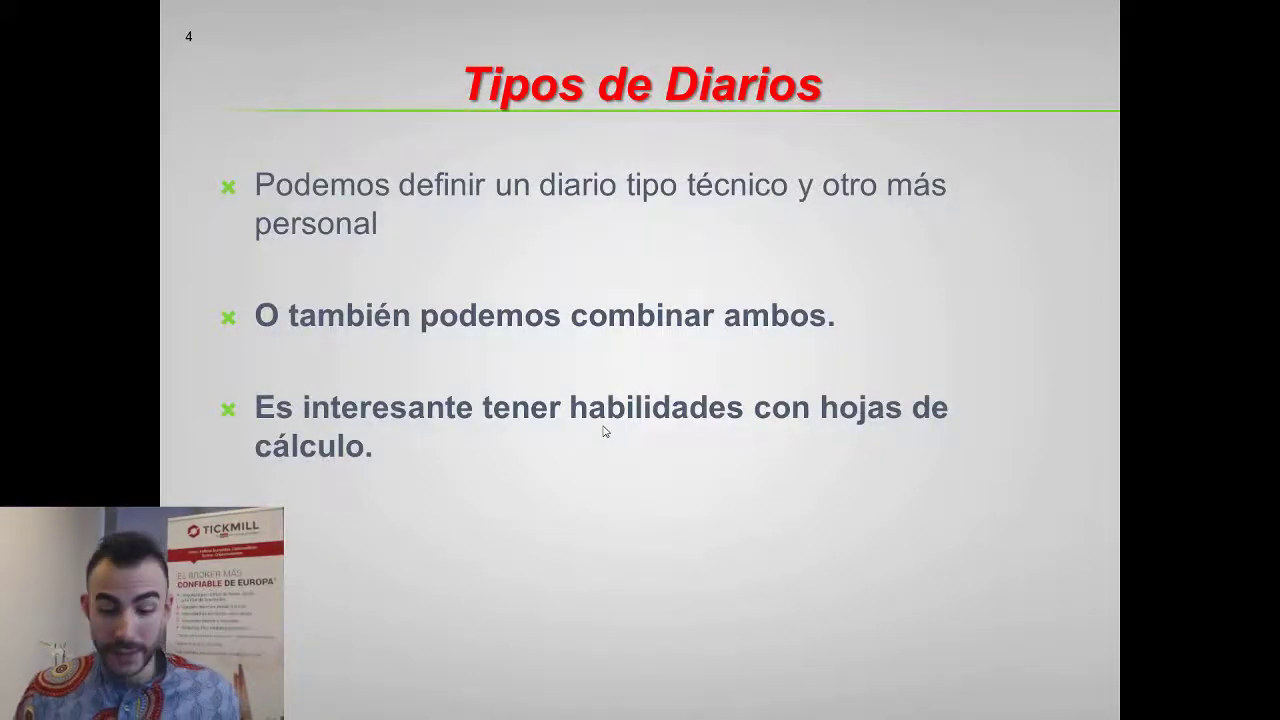
{"action": "key", "text": "Left"}
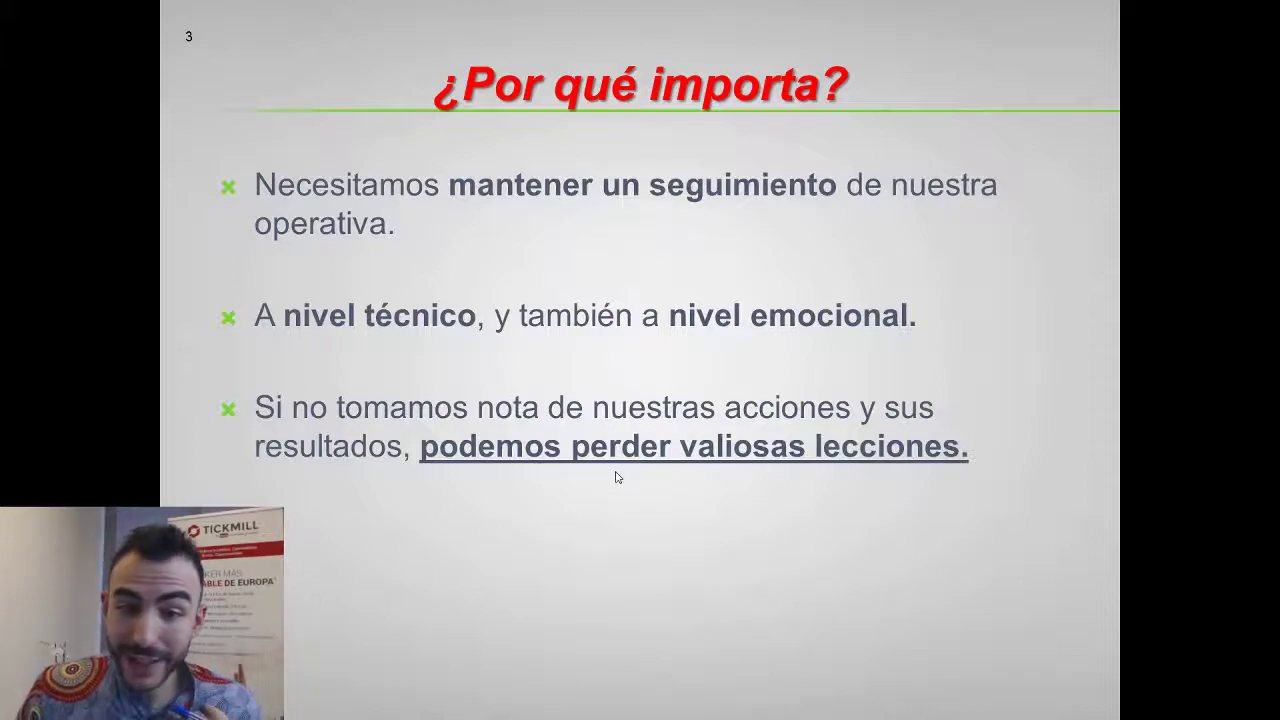
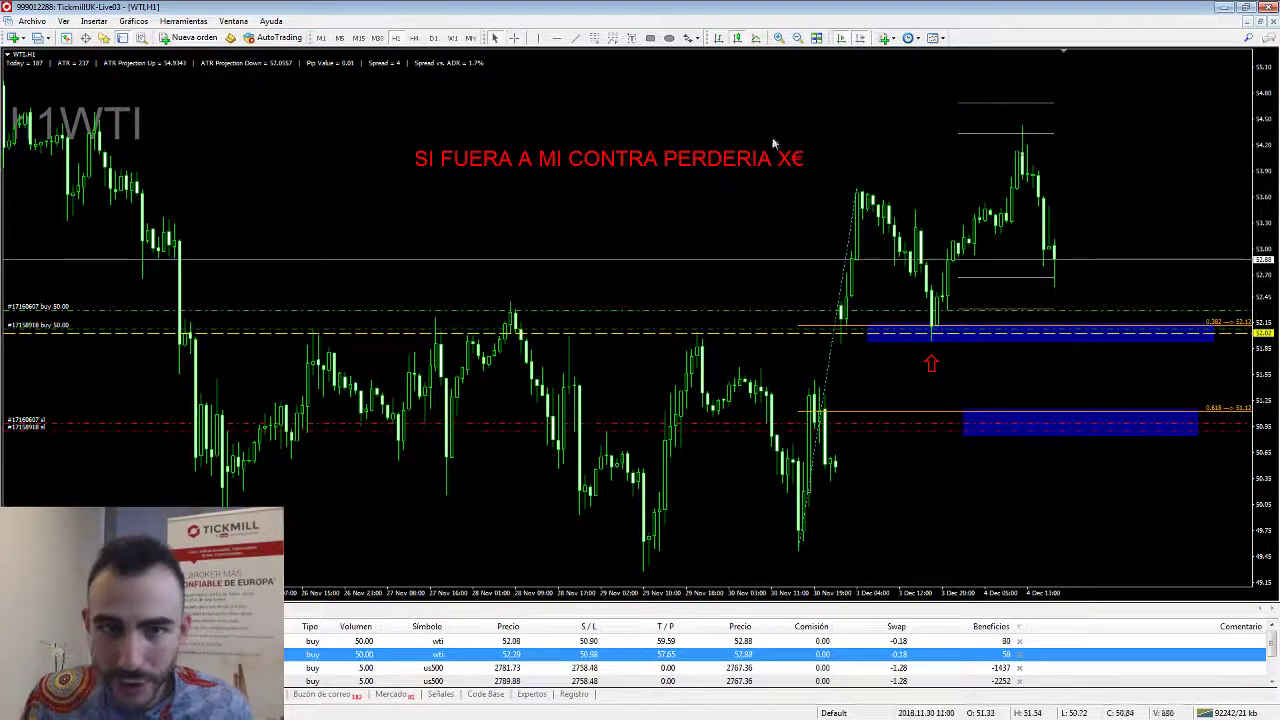
Place a text label reading 10% on the MetaTrader WTI chart, below the lower blue zone.
{"action": "left_click", "coordinate": [636, 37]}
{"action": "left_click", "coordinate": [1055, 478]}
{"action": "key", "text": "Tab"}
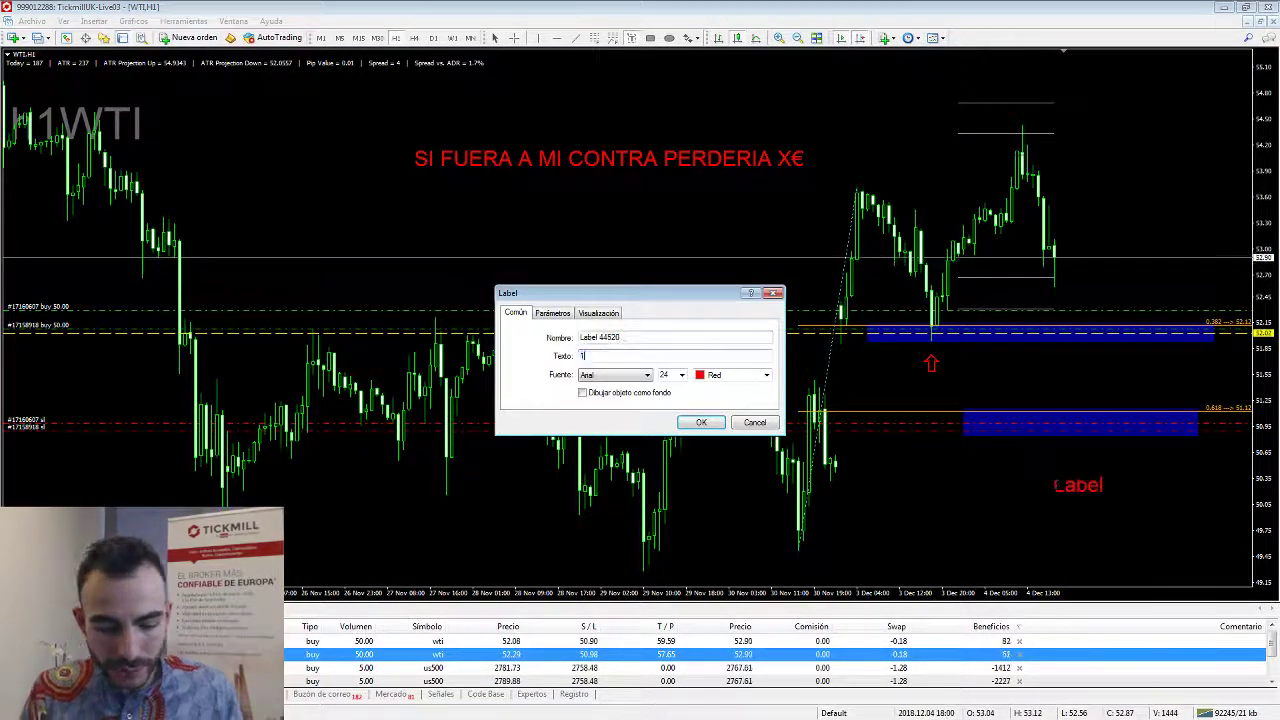
{"action": "type", "text": "10%"}
{"action": "key", "text": "Return"}
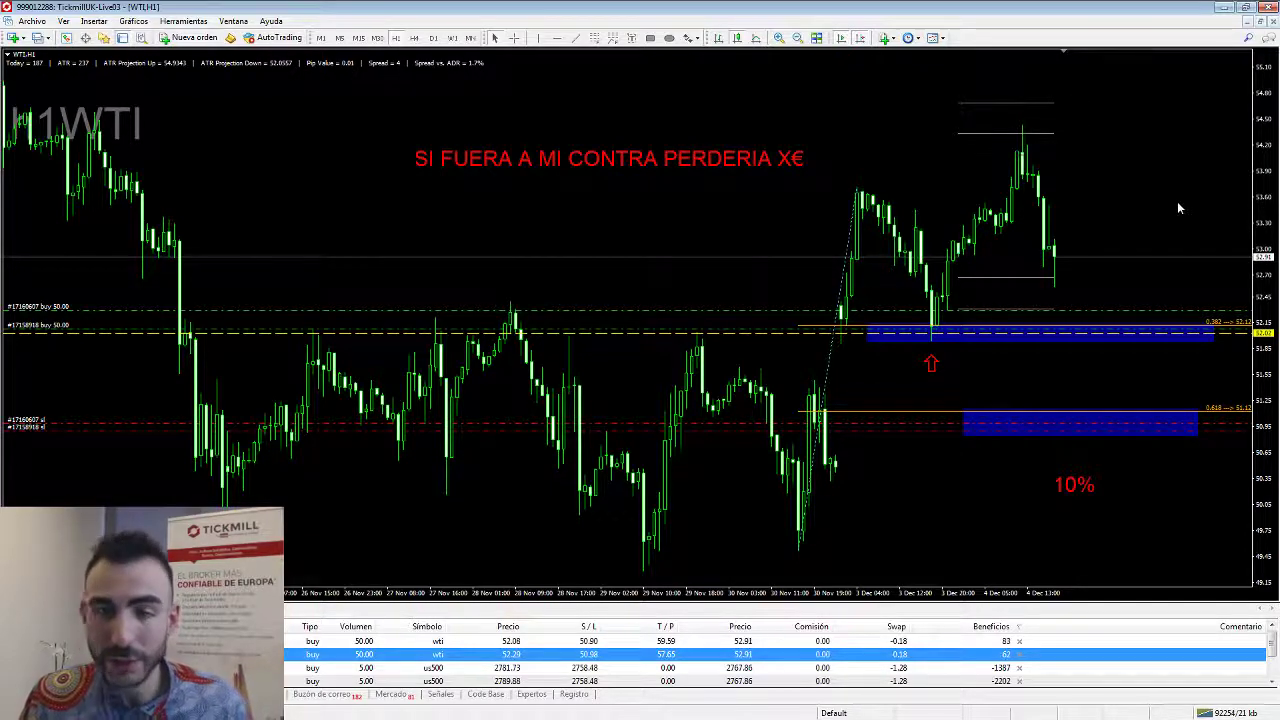
Delete the 10% text label from the WTI chart.
{"action": "middle_click", "coordinate": [1109, 470]}
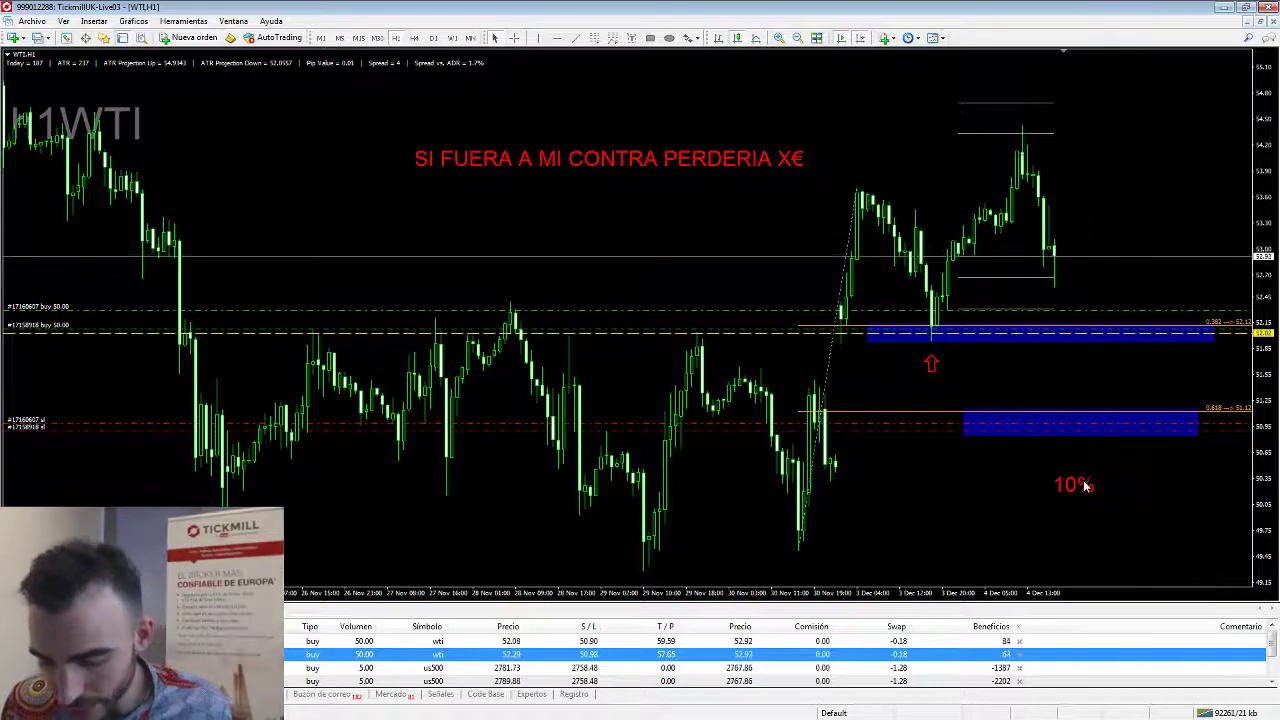
{"action": "double_click", "coordinate": [1073, 484]}
{"action": "key", "text": "Delete"}
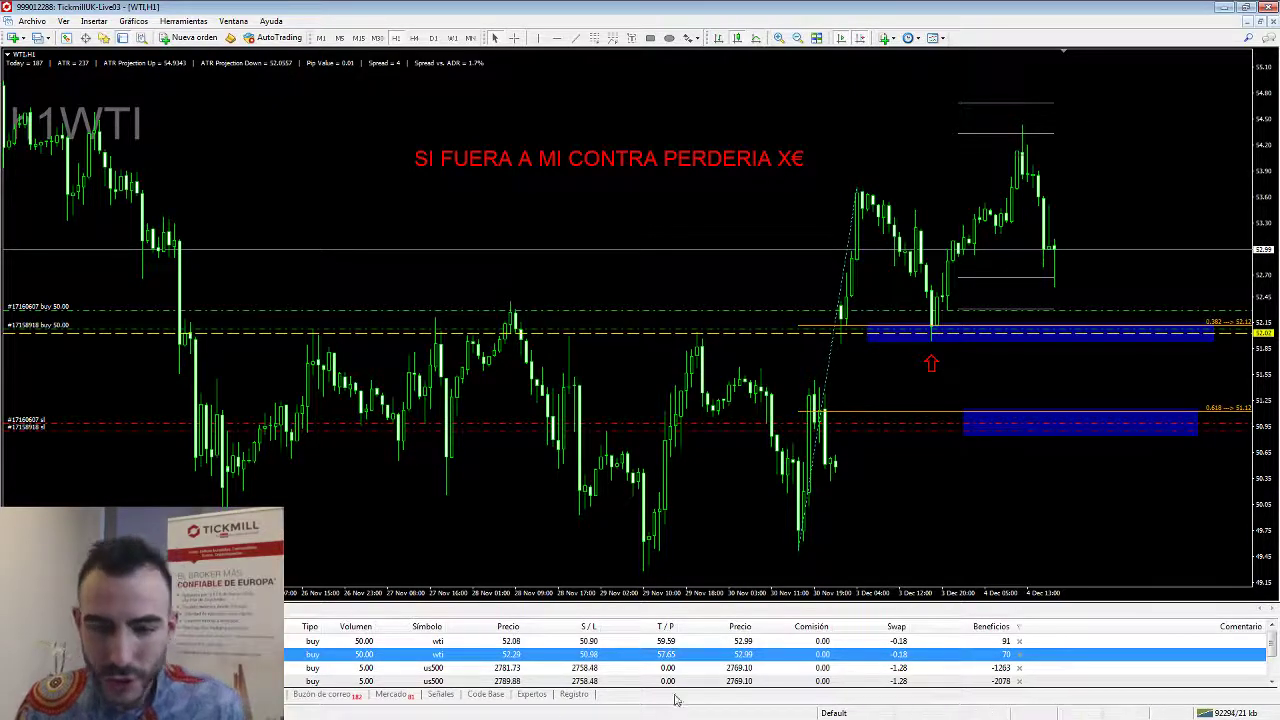
Show the US500 chart and enlarge the open positions list to reveal the account's margin summary line.
{"action": "left_click", "coordinate": [100, 694]}
{"action": "left_click", "coordinate": [45, 694]}
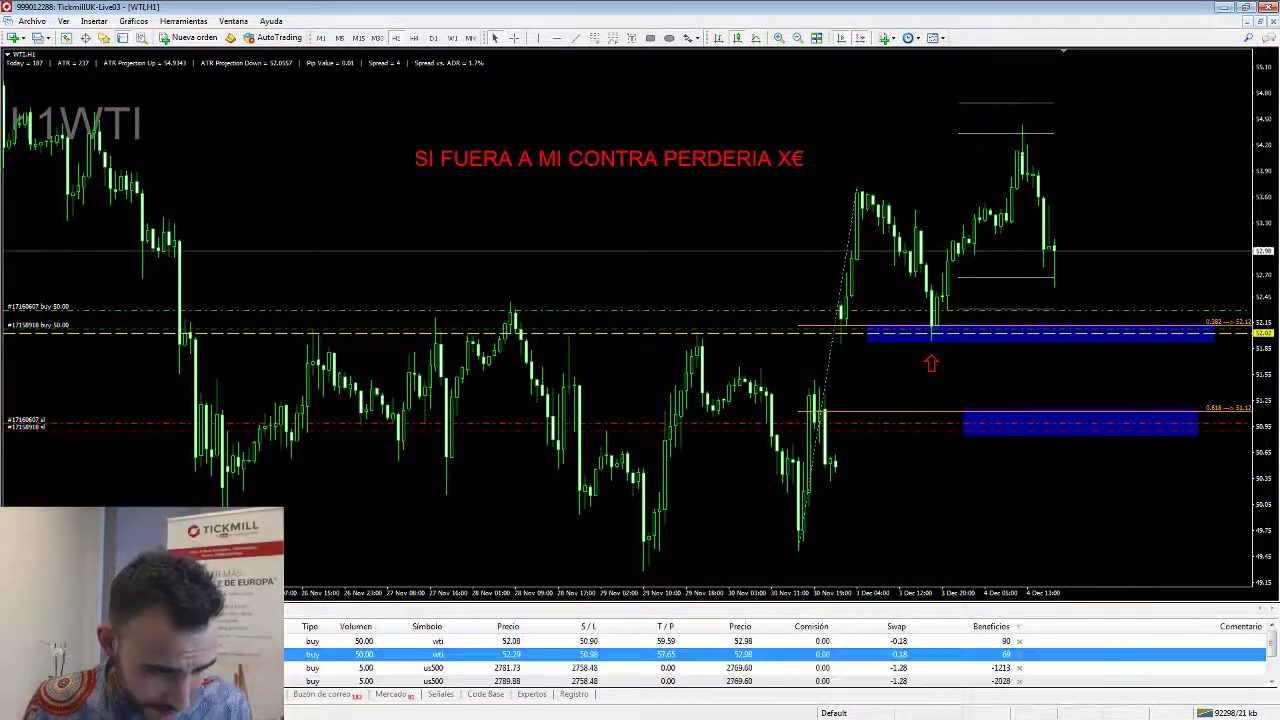
{"action": "left_click_drag", "start_coordinate": [150, 615], "coordinate": [150, 607]}
{"action": "left_click", "coordinate": [150, 607]}
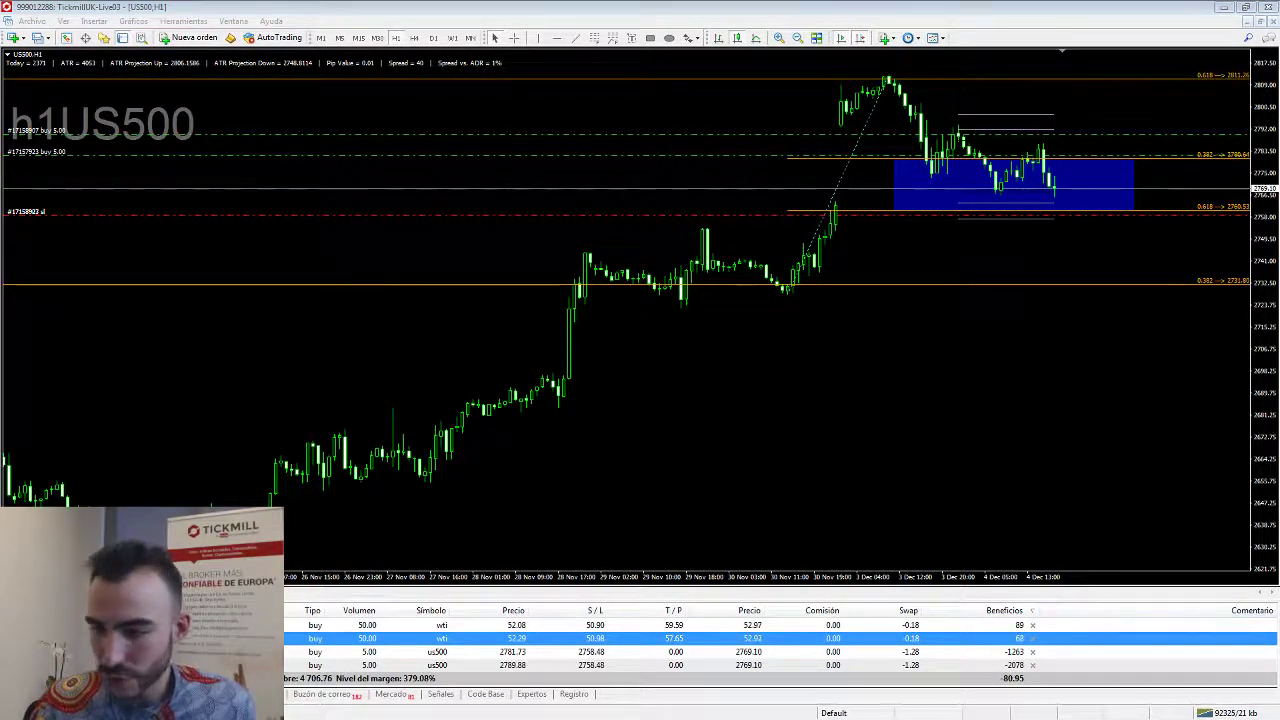
Switch back to the Excel journal and undo the pasted image path in cell G13.
{"action": "key", "text": "alt+Tab"}
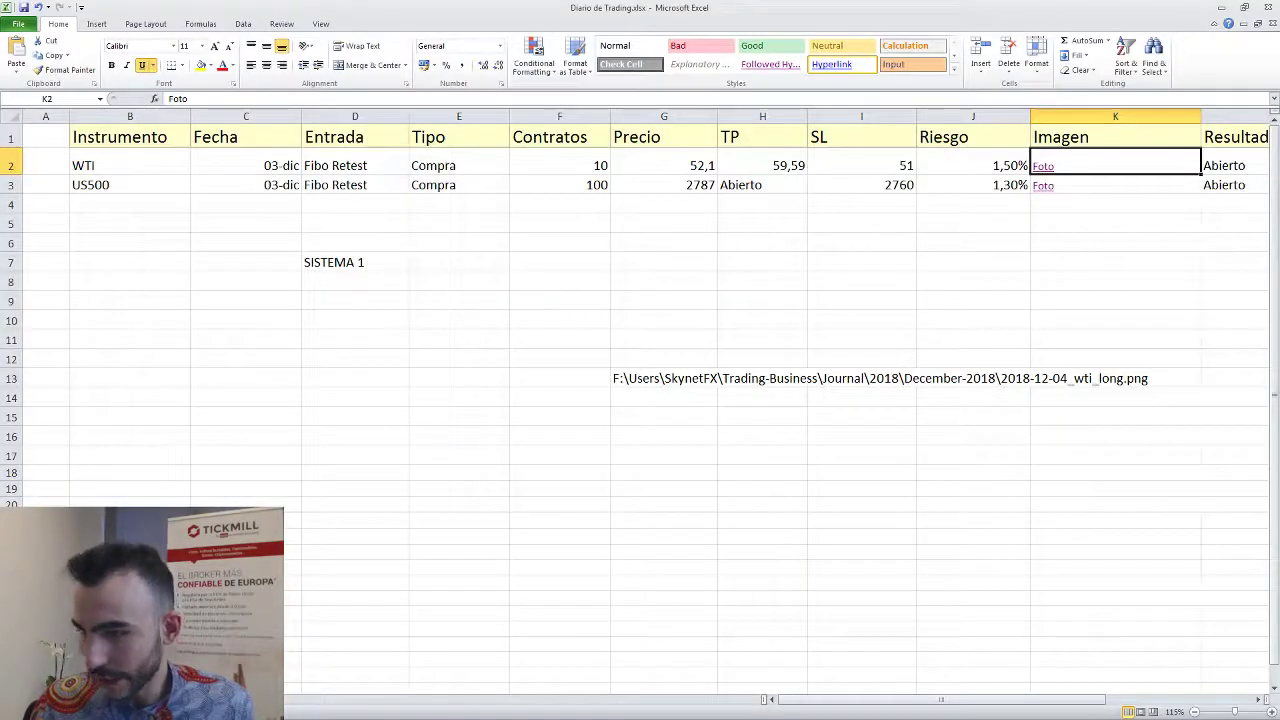
{"action": "left_click", "coordinate": [1069, 500]}
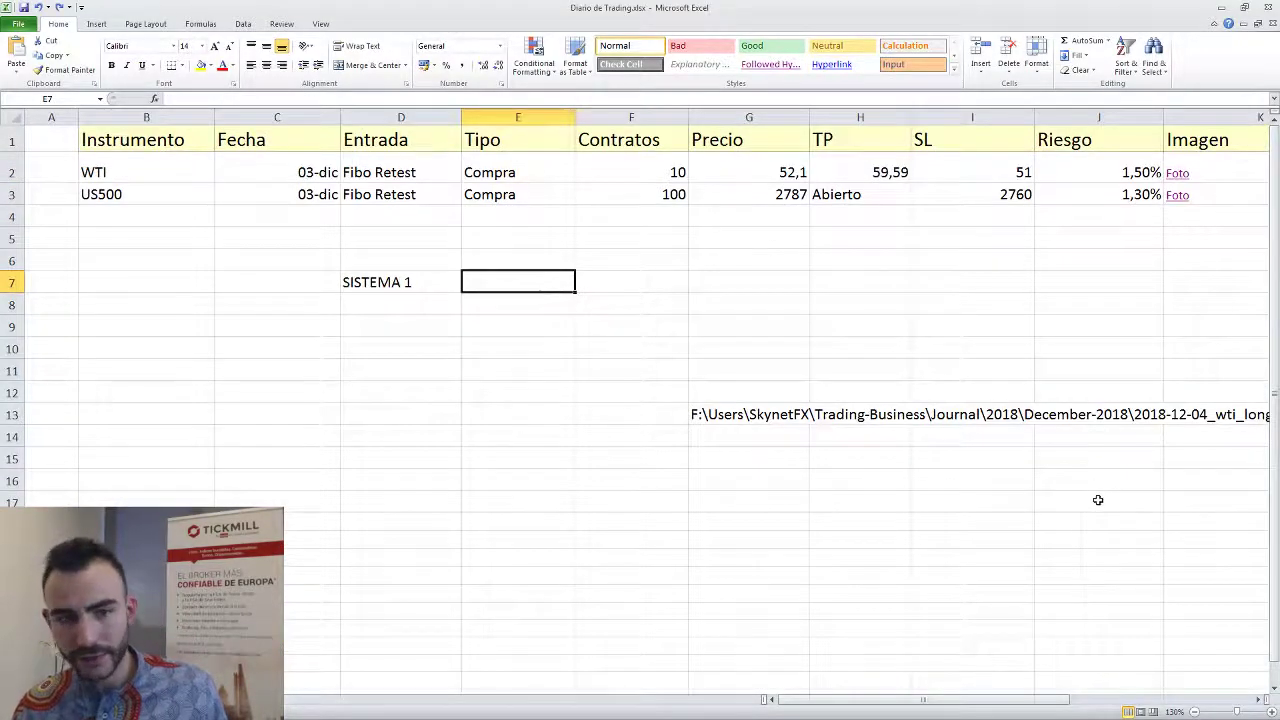
{"action": "key", "text": "ctrl+z"}
{"action": "left_click", "coordinate": [1076, 502]}
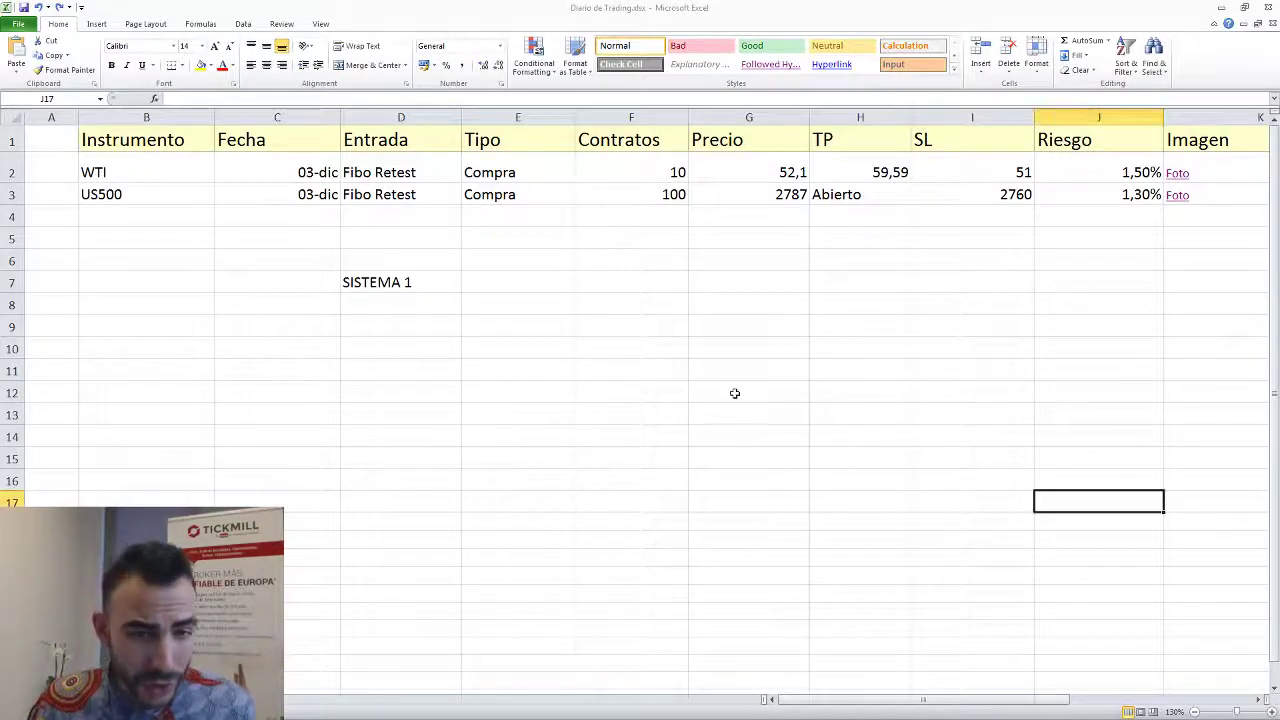
{"action": "left_click", "coordinate": [669, 399]}
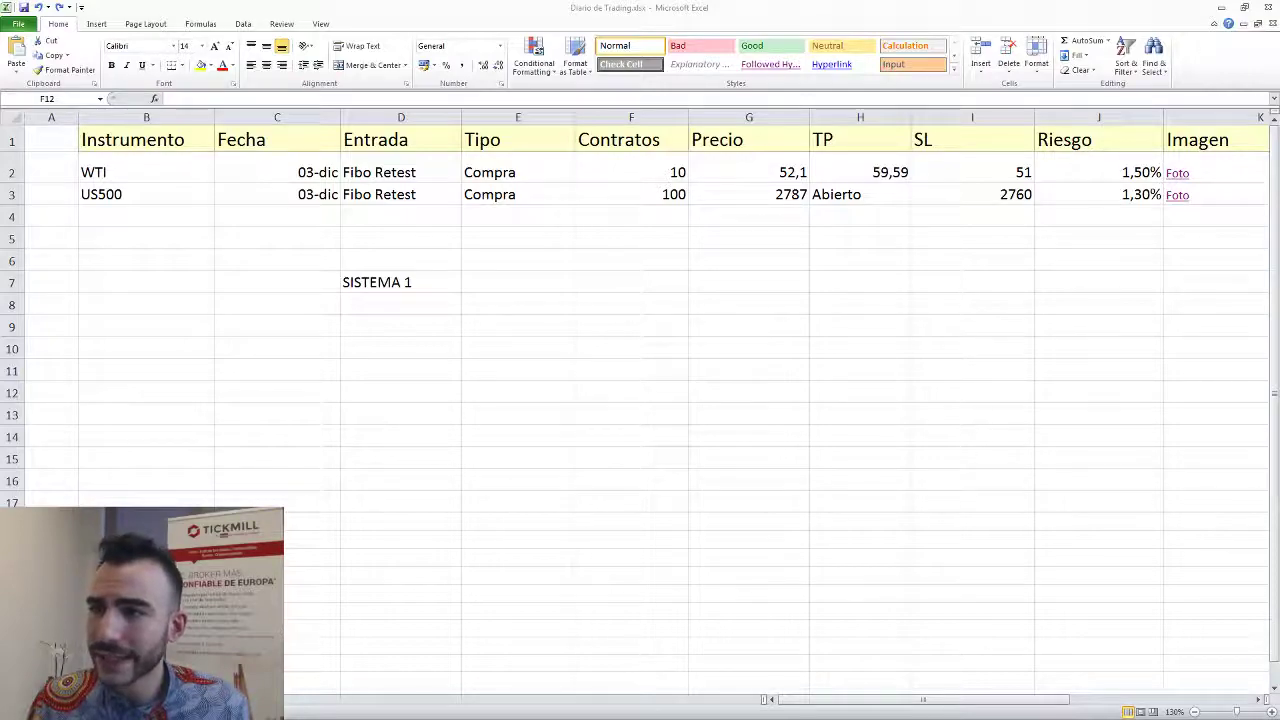
Examine the Riesgo percentages of the WTI and US500 trades.
{"action": "left_click", "coordinate": [903, 289]}
{"action": "left_click", "coordinate": [1084, 178]}
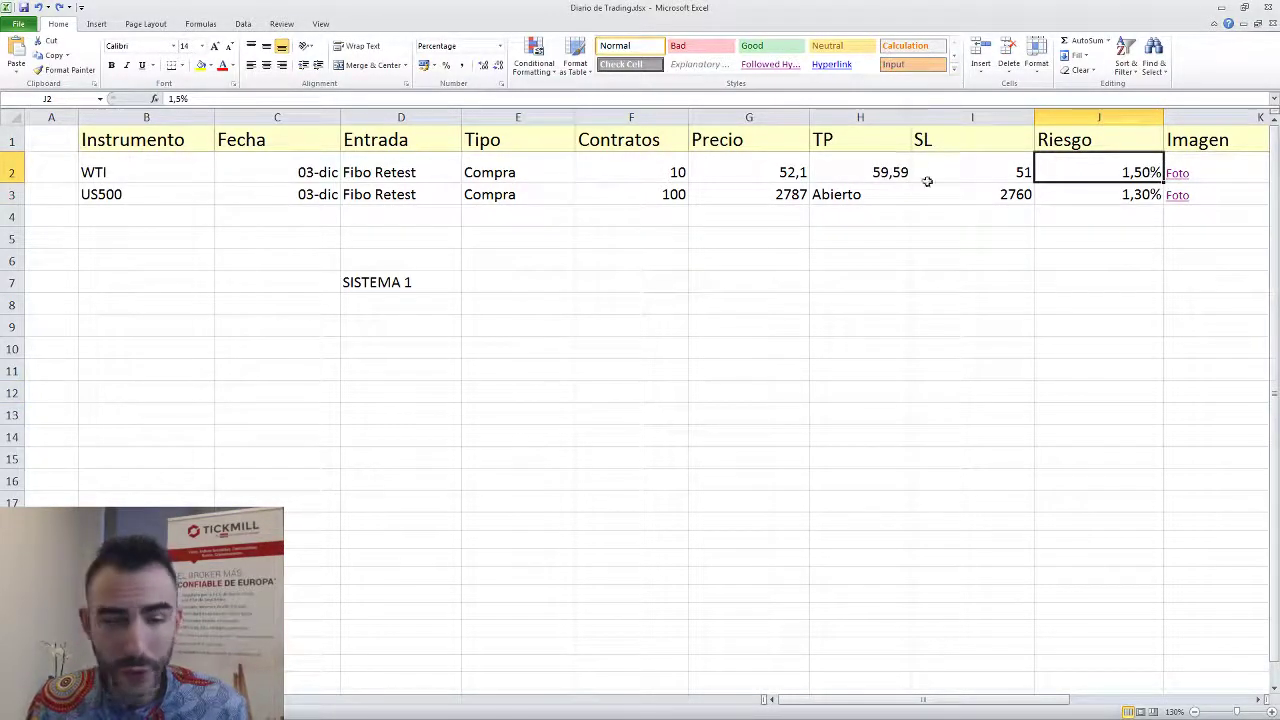
{"action": "left_click", "coordinate": [189, 177]}
{"action": "left_click", "coordinate": [183, 197]}
{"action": "left_click", "coordinate": [1088, 195]}
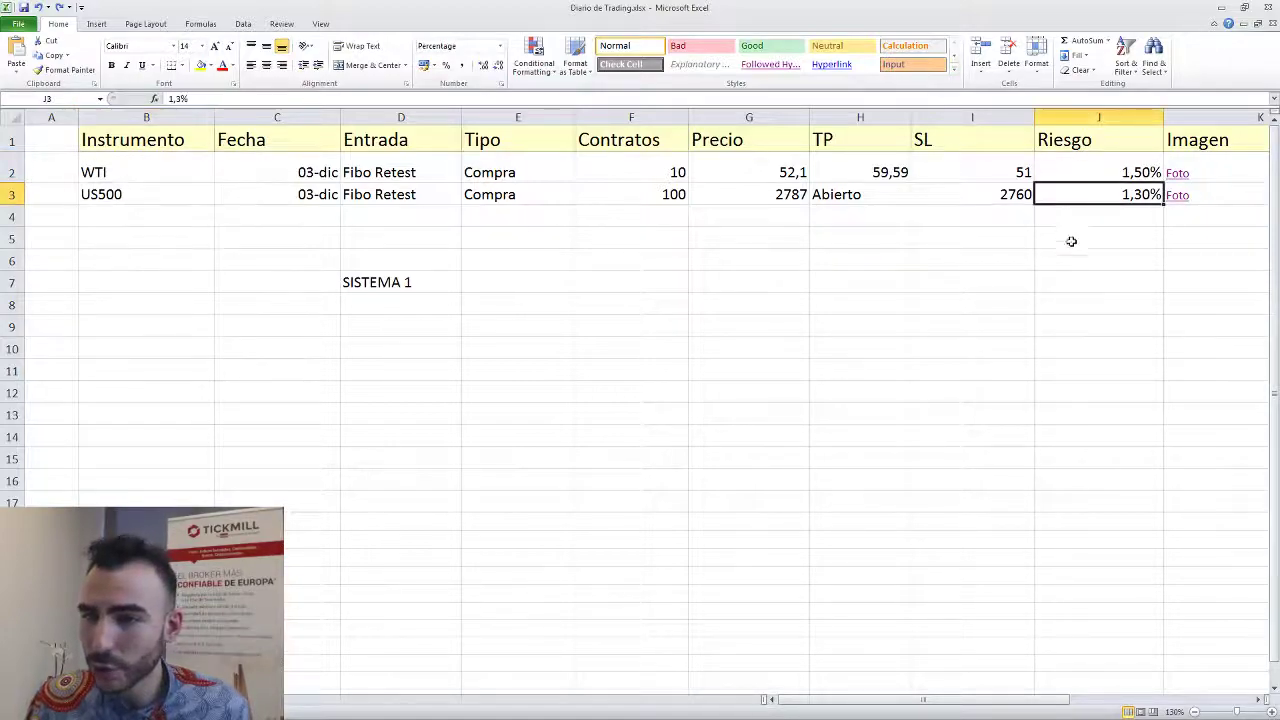
{"action": "left_click", "coordinate": [1071, 240]}
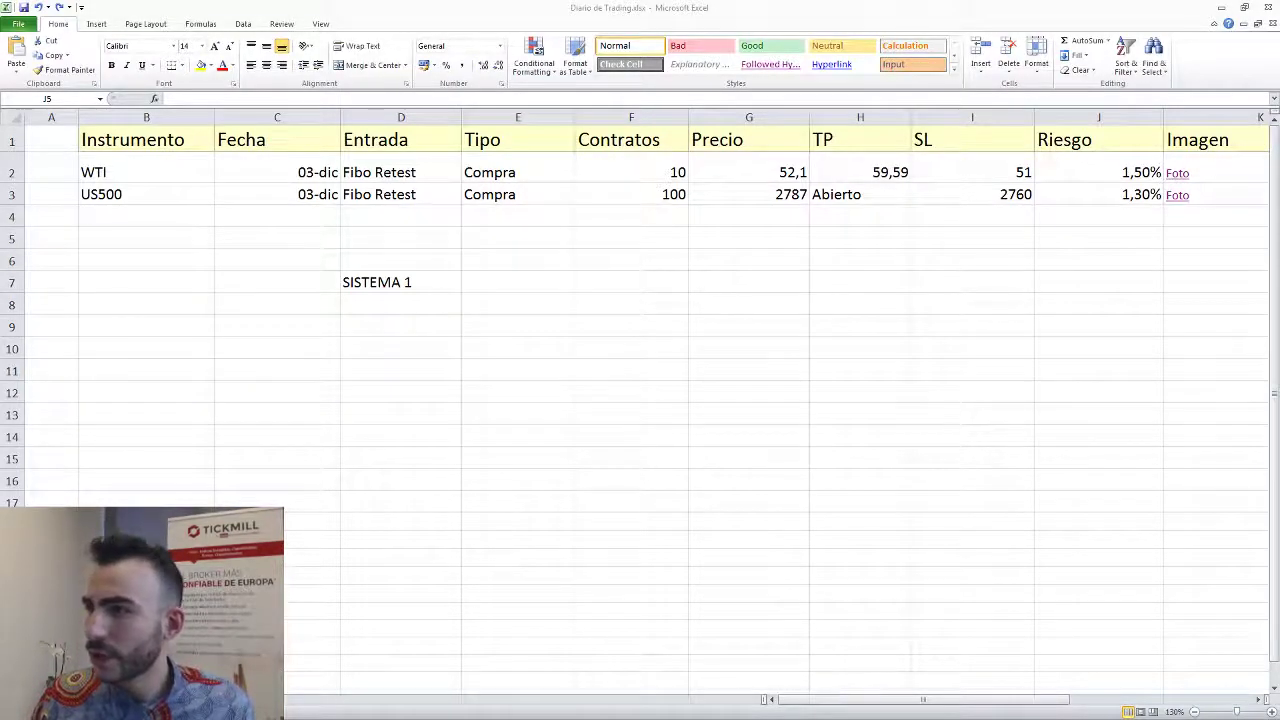
{"action": "left_click", "coordinate": [1086, 166]}
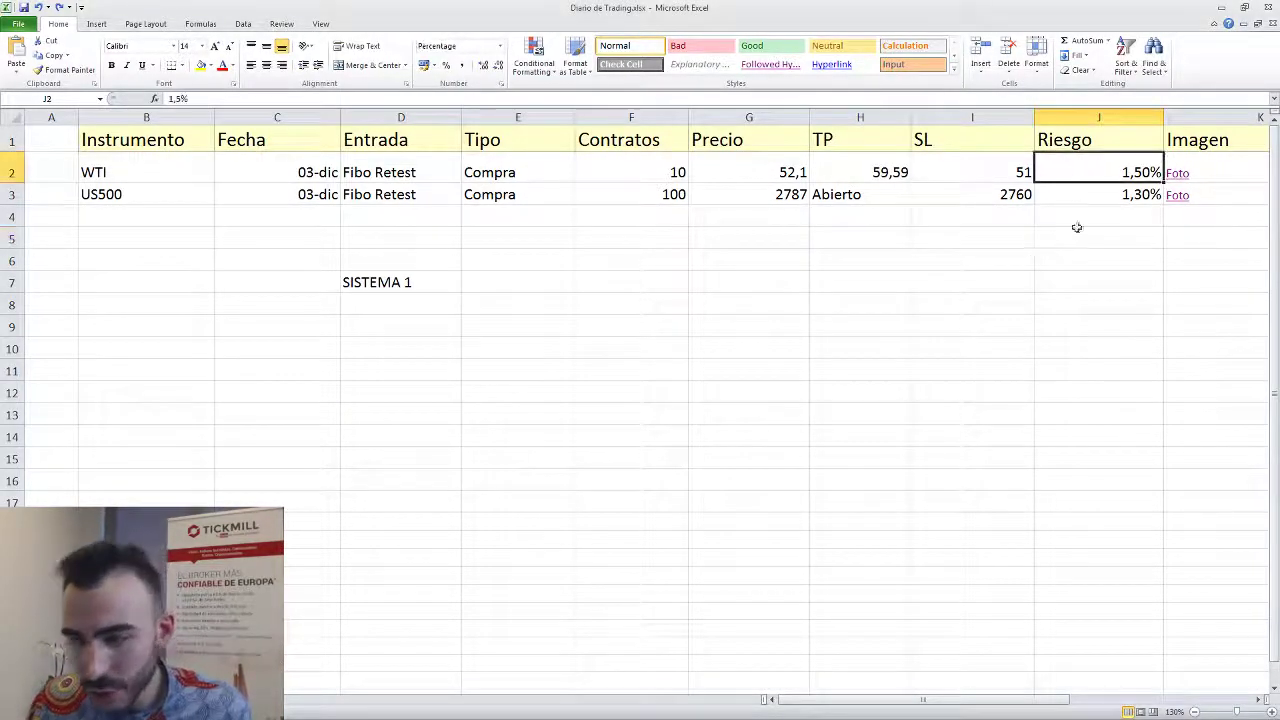
{"action": "left_click", "coordinate": [1070, 322]}
{"action": "key", "text": "alt+Tab"}
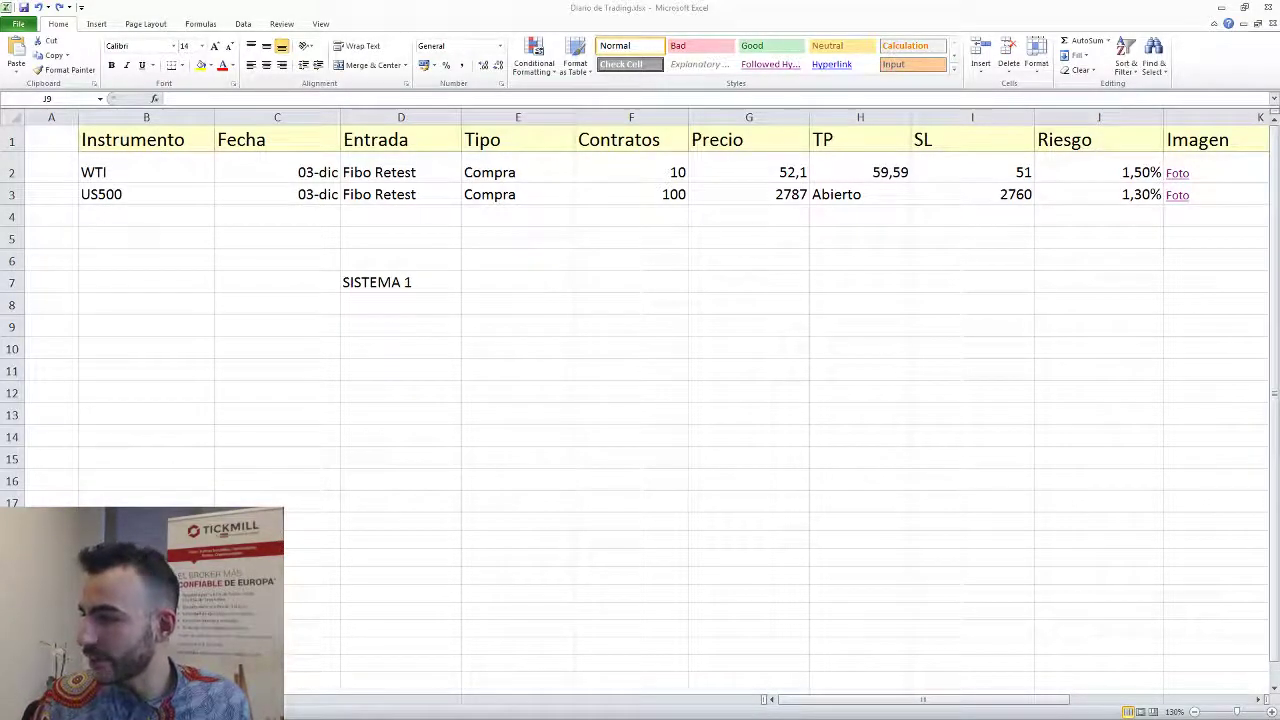
{"action": "left_click", "coordinate": [1157, 220]}
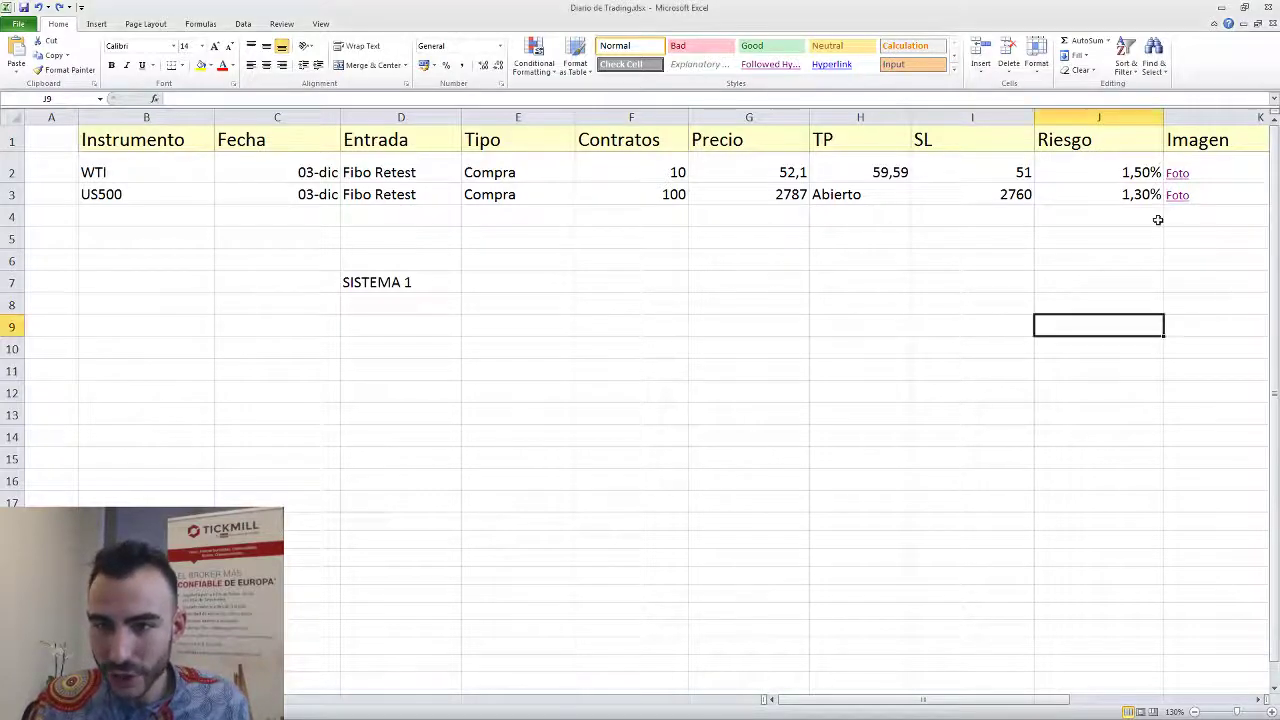
Enter 2,80% in cell J5 as the combined risk of both trades.
{"action": "left_click_drag", "start_coordinate": [1123, 173], "coordinate": [1118, 192]}
{"action": "left_click", "coordinate": [1118, 219]}
{"action": "left_click", "coordinate": [1112, 240]}
{"action": "left_click", "coordinate": [1112, 232]}
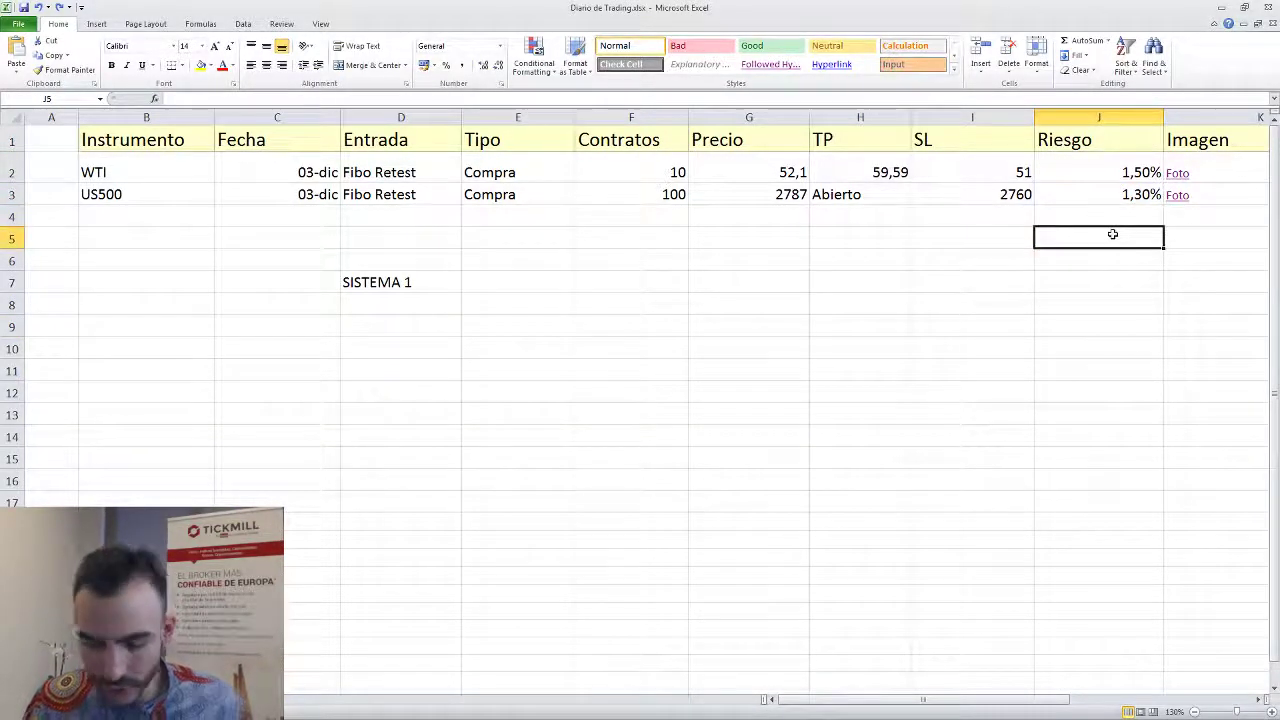
{"action": "type", "text": "2,8"}
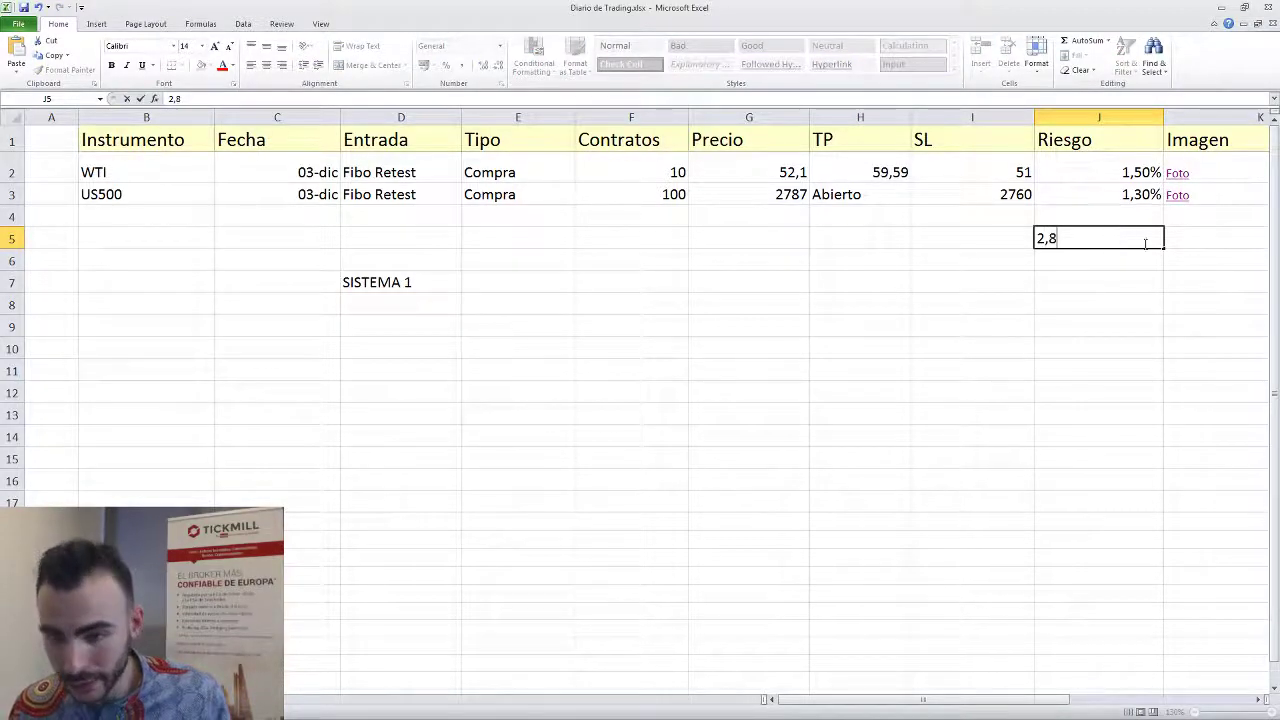
{"action": "type", "text": "0%"}
Compare the WTI and US500 risk percentages with the combined figure in J5.
{"action": "left_click", "coordinate": [1123, 170]}
{"action": "left_click", "coordinate": [1121, 196]}
{"action": "left_click", "coordinate": [1123, 238]}
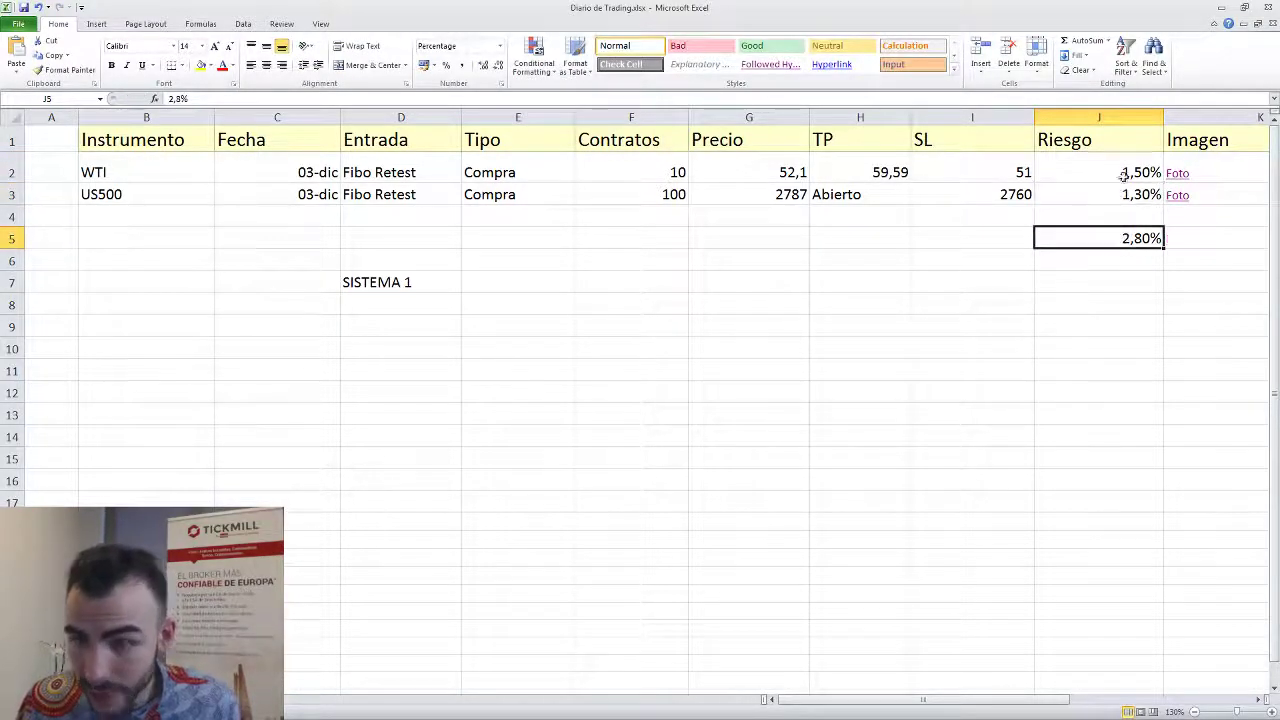
{"action": "left_click", "coordinate": [1123, 175]}
{"action": "left_click", "coordinate": [1123, 198]}
{"action": "left_click", "coordinate": [1118, 238]}
{"action": "left_click", "coordinate": [1115, 260]}
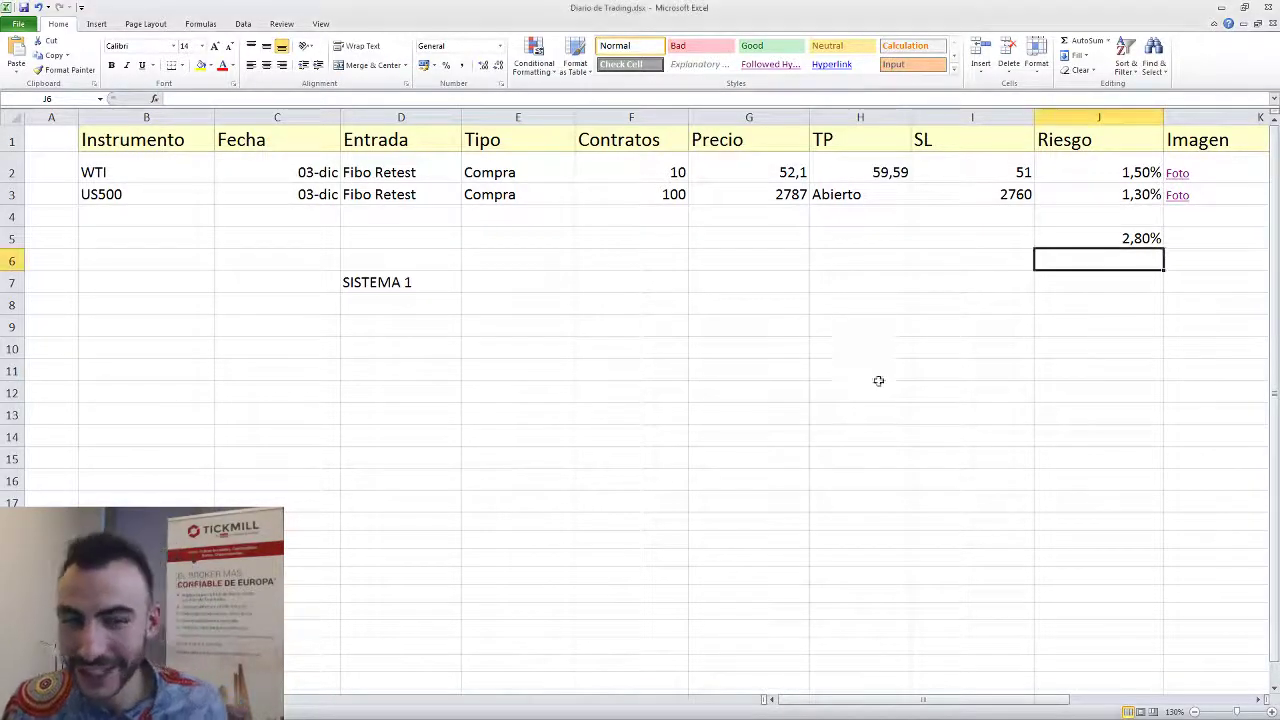
Clear the SISTEMA 1 text from cell D7 and the combined risk figure from cell J5.
{"action": "left_click", "coordinate": [451, 281]}
{"action": "key", "text": "Delete"}
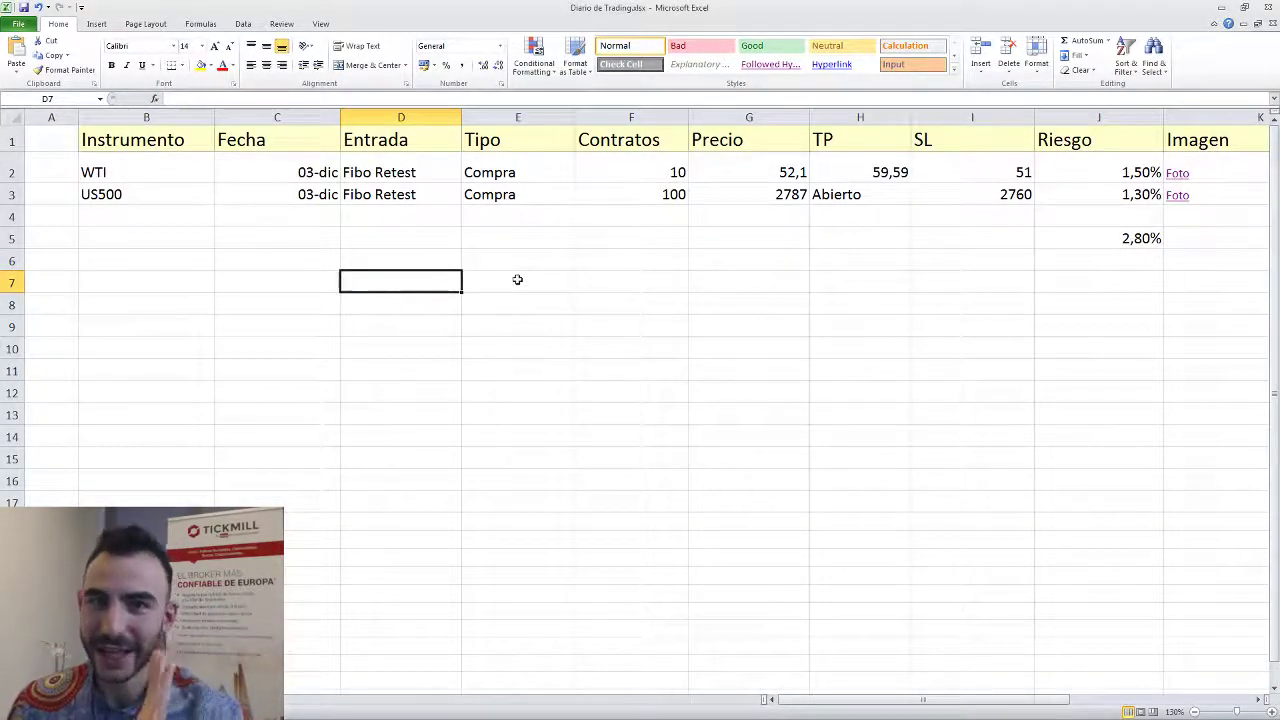
{"action": "left_click", "coordinate": [957, 366]}
{"action": "left_click", "coordinate": [1080, 251]}
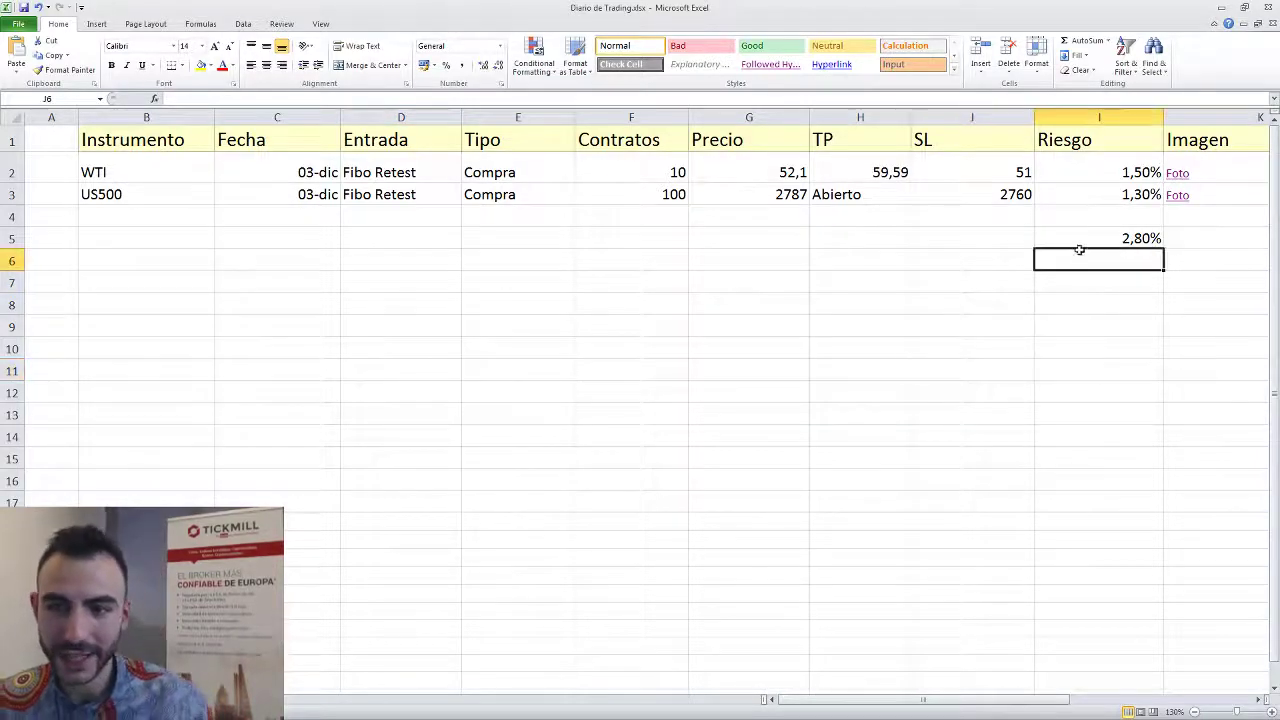
{"action": "left_click", "coordinate": [1114, 236]}
{"action": "key", "text": "Delete"}
{"action": "left_click", "coordinate": [1080, 325]}
Examine the Resultado column and its status entries for the WTI and US500 trades.
{"action": "left_click_drag", "start_coordinate": [884, 700], "coordinate": [1049, 674]}
{"action": "left_click", "coordinate": [1025, 145]}
{"action": "left_click", "coordinate": [997, 217]}
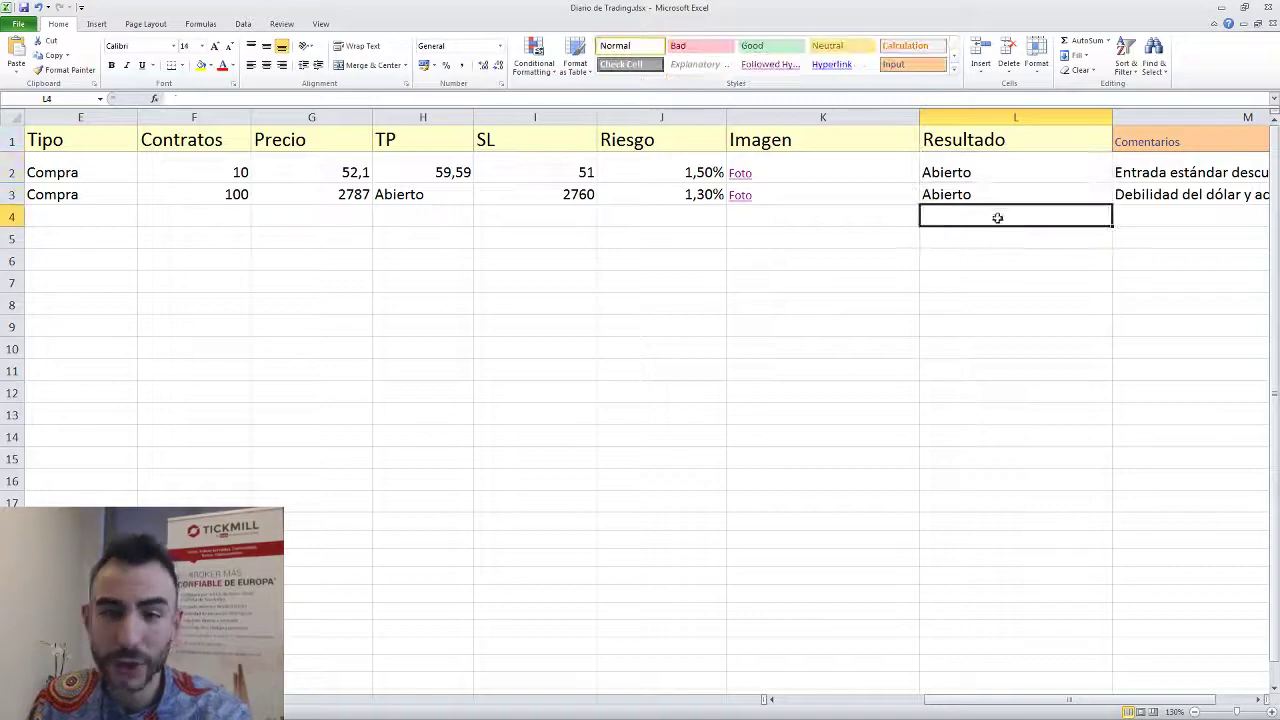
{"action": "left_click", "coordinate": [989, 192]}
{"action": "left_click", "coordinate": [995, 172]}
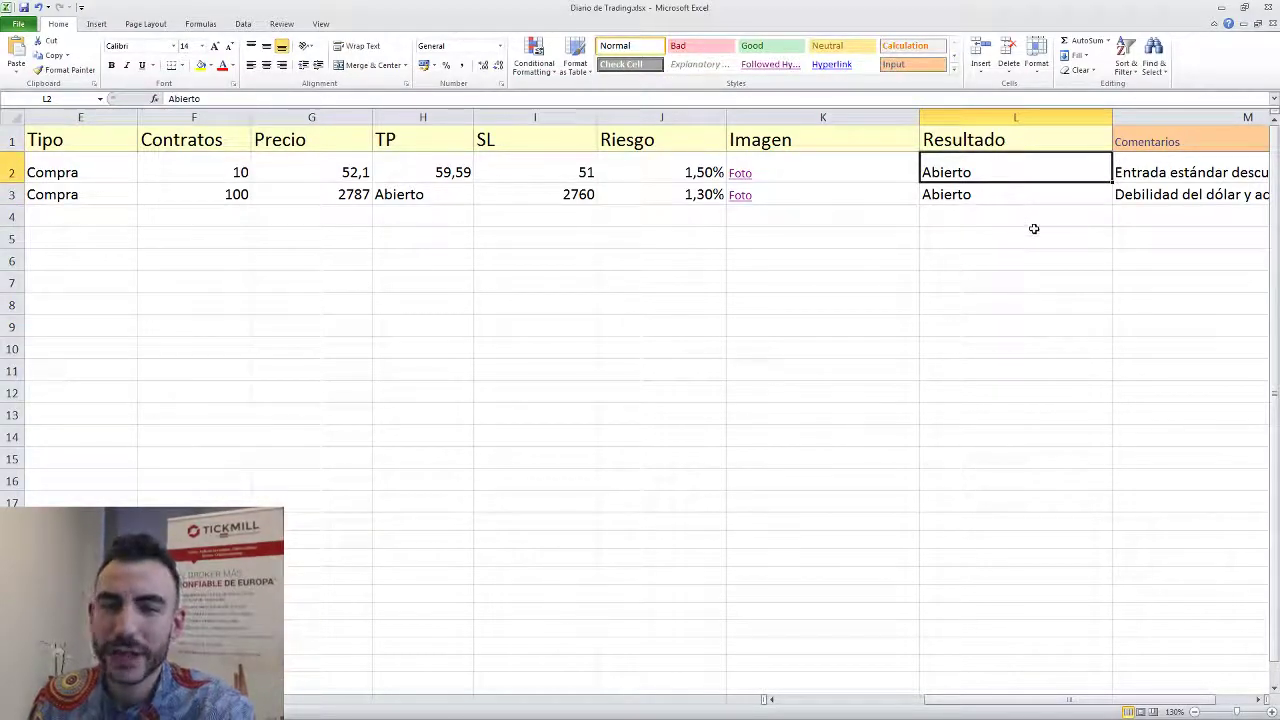
{"action": "left_click", "coordinate": [1029, 238]}
{"action": "left_click", "coordinate": [1062, 189]}
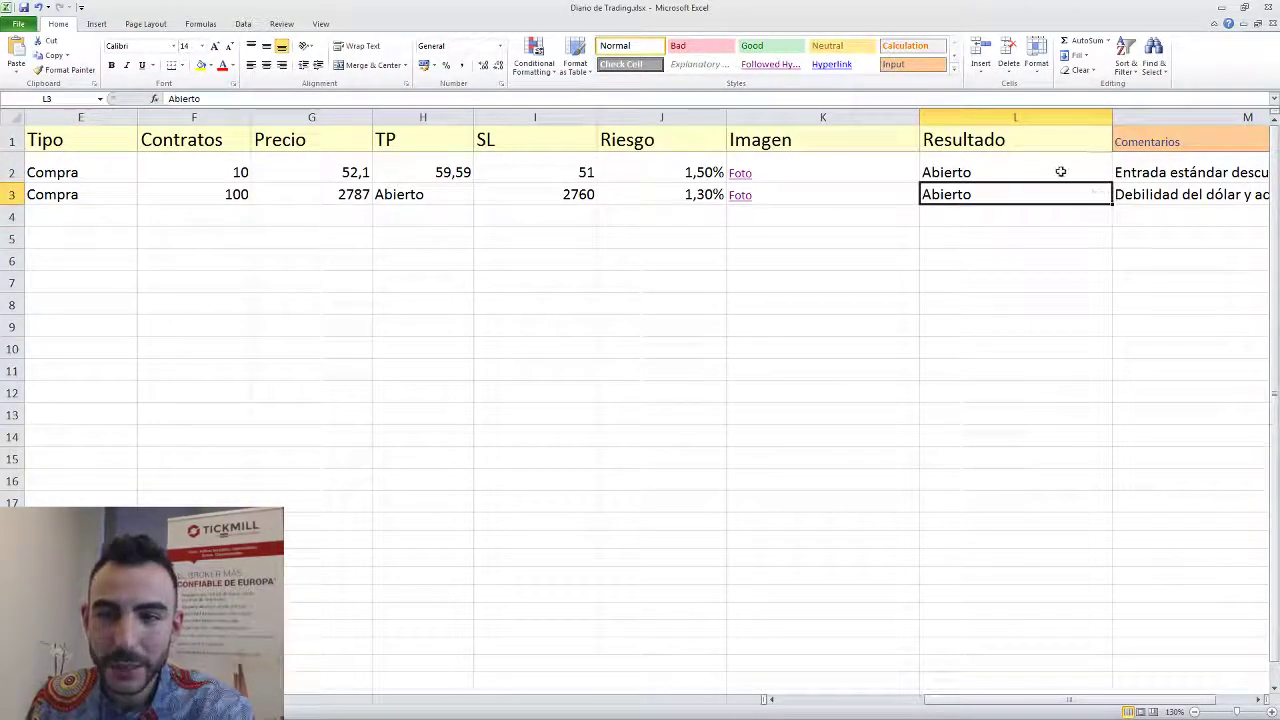
{"action": "left_click", "coordinate": [1062, 173]}
{"action": "left_click", "coordinate": [1054, 190]}
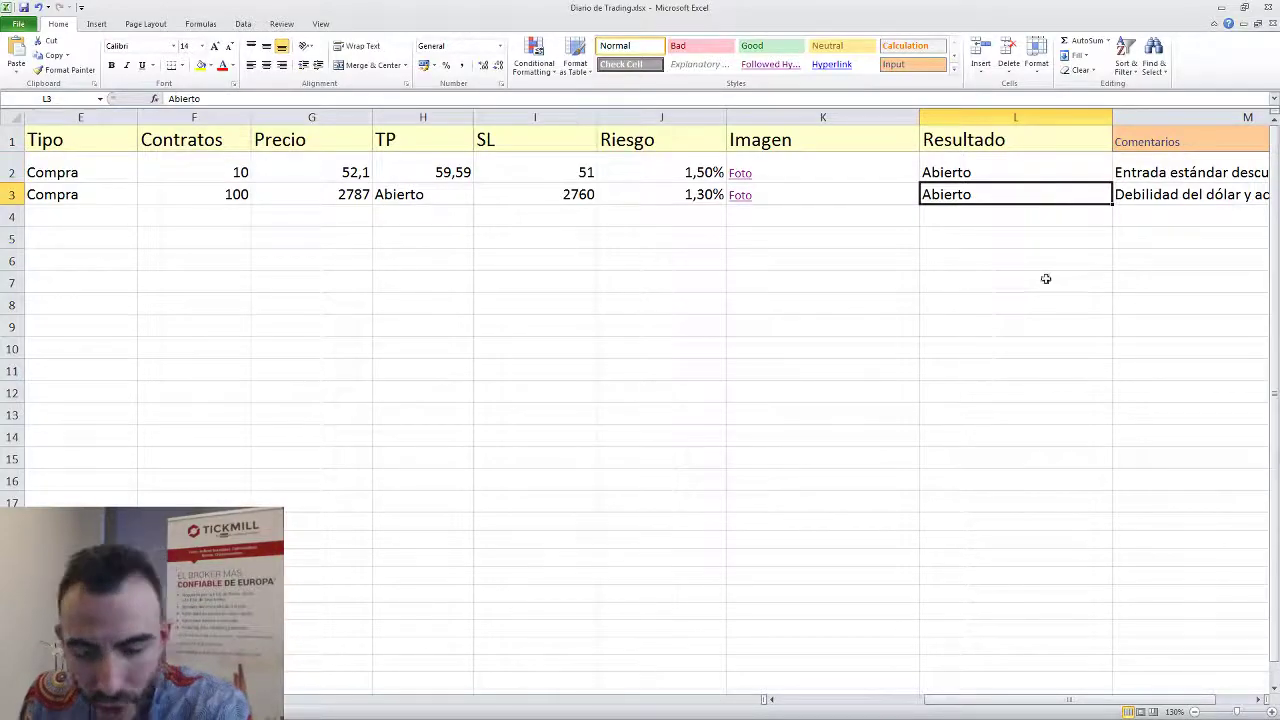
Narrow the Resultado column to bring more of the Comentarios column into view.
{"action": "left_click_drag", "start_coordinate": [1014, 699], "coordinate": [1190, 699]}
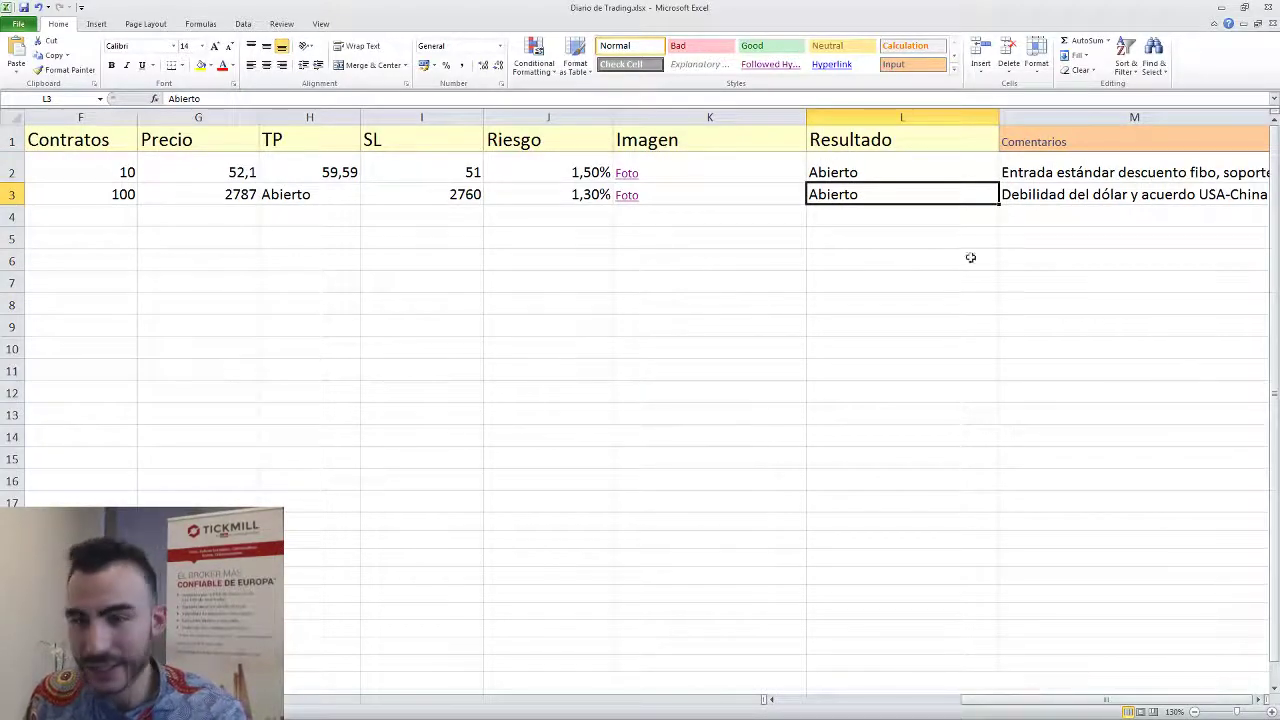
{"action": "left_click_drag", "start_coordinate": [999, 120], "coordinate": [921, 120]}
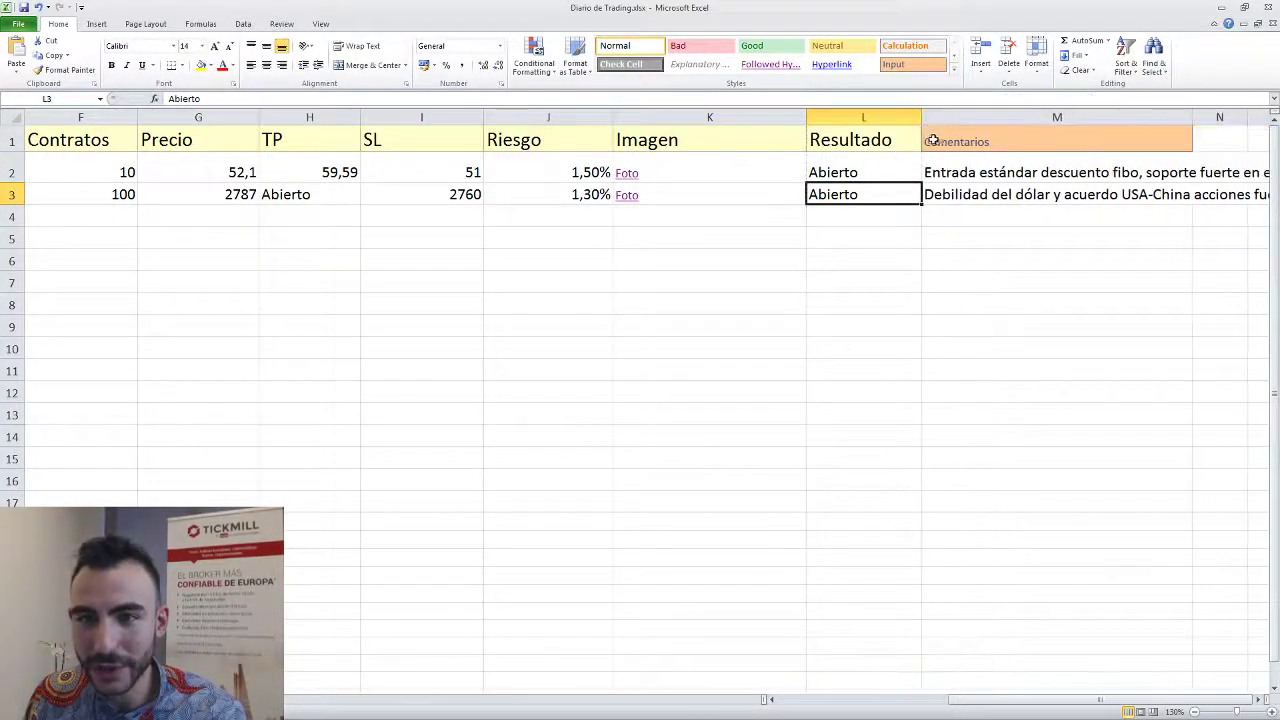
Examine the Comentarios heading and read the WTI trade's comment in cell M2.
{"action": "left_click", "coordinate": [990, 164]}
{"action": "left_click", "coordinate": [1026, 140]}
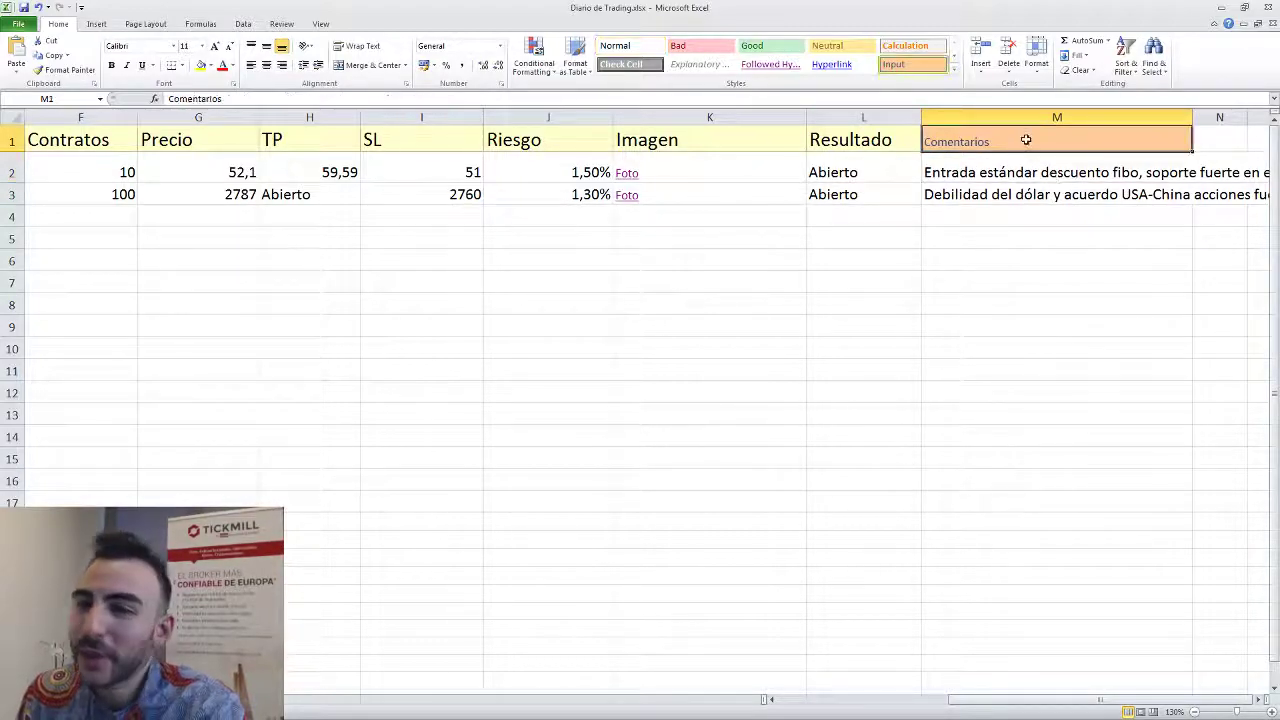
{"action": "left_click", "coordinate": [1030, 180]}
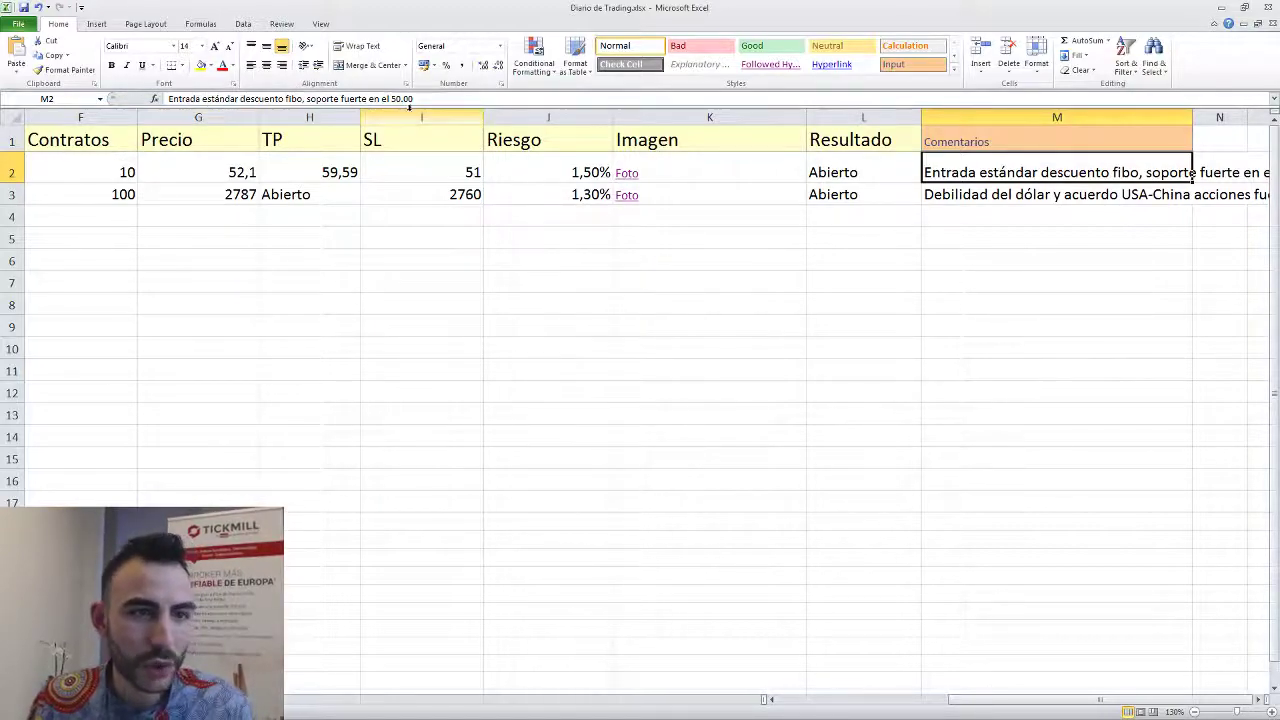
Switch to MetaTrader's WTI H1 chart and draw a horizontal support line at about 50.05.
{"action": "key", "text": "alt+Tab"}
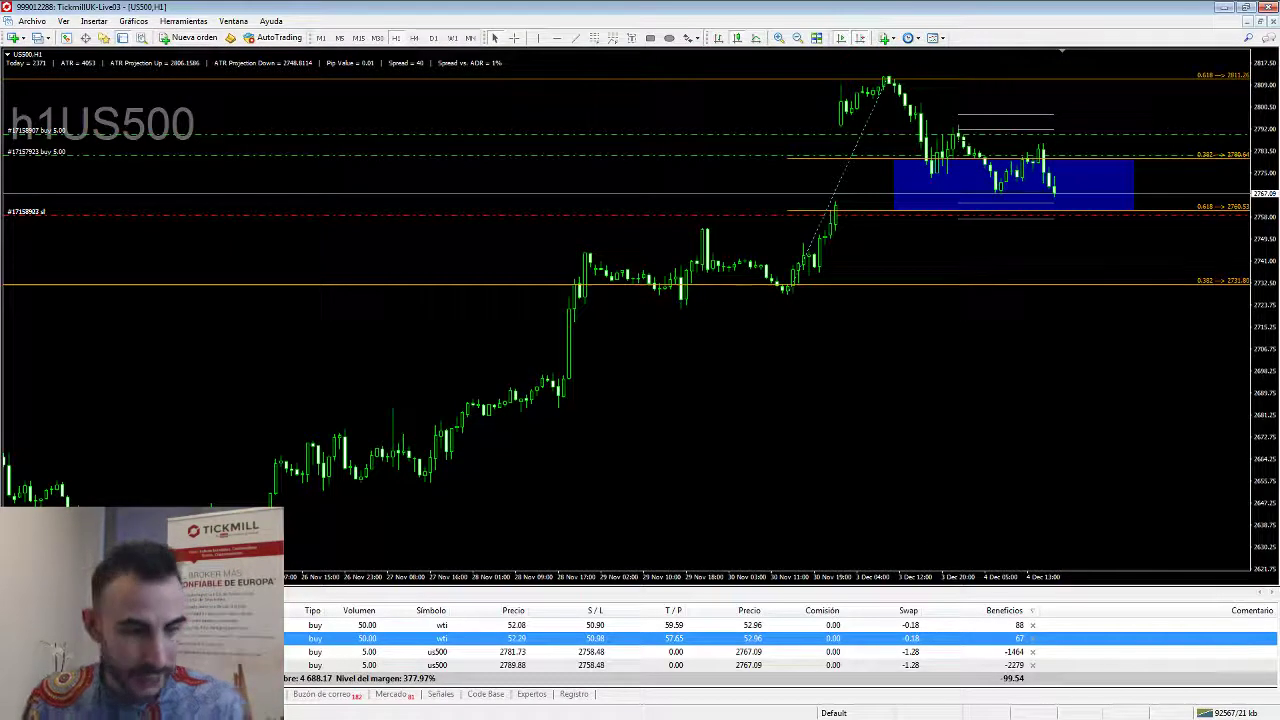
{"action": "key", "text": "ctrl+Tab"}
{"action": "left_click", "coordinate": [557, 38]}
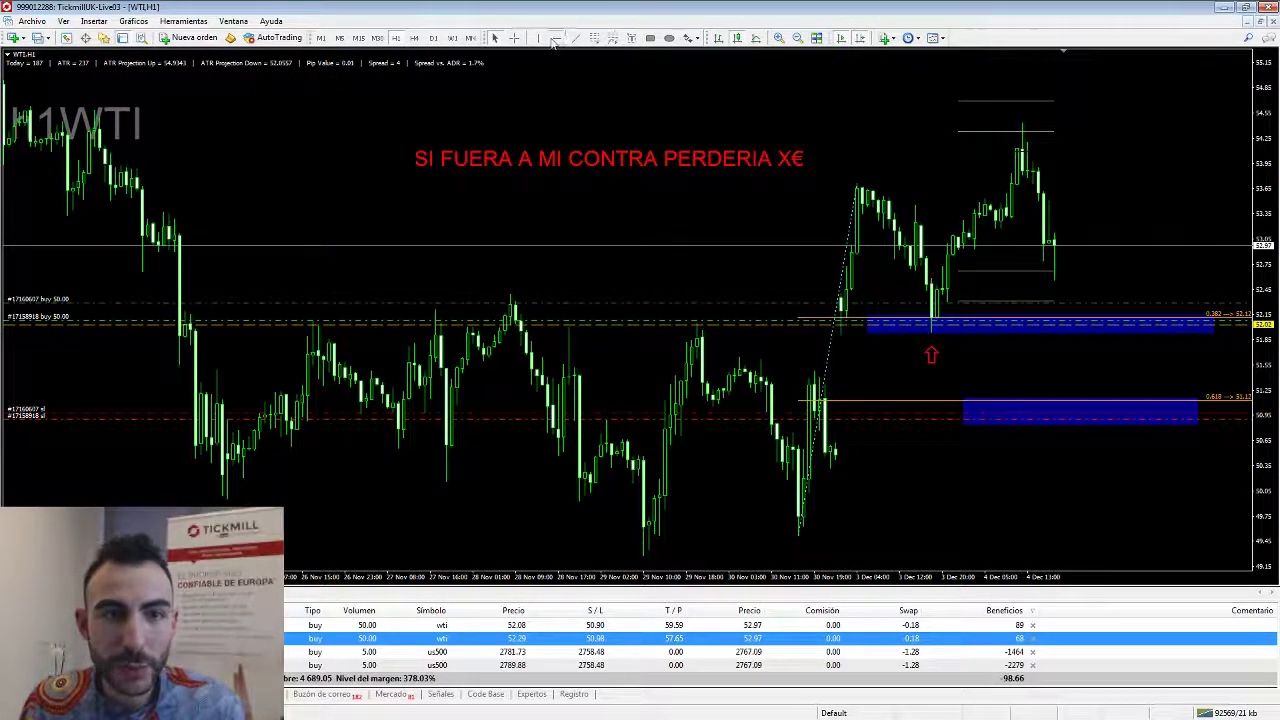
{"action": "left_click_drag", "start_coordinate": [610, 275], "coordinate": [774, 491]}
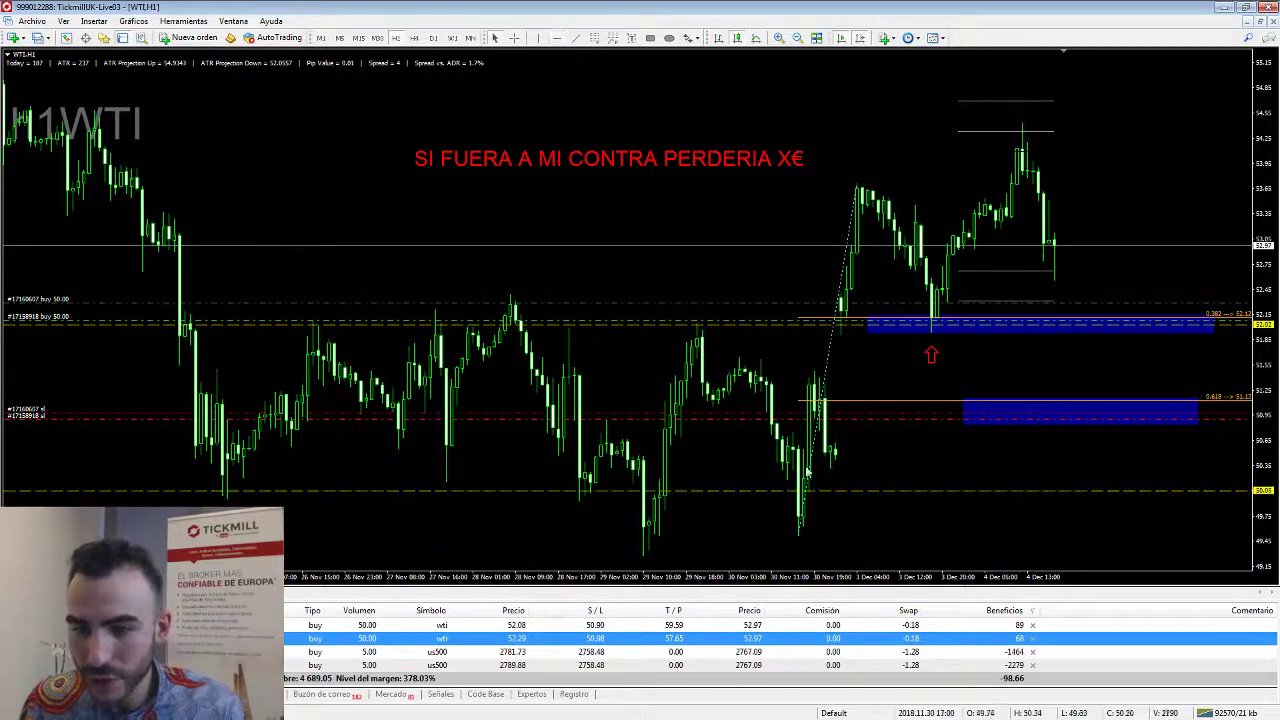
Hide the terminal and delete the red risk text and the red arrow from the WTI chart.
{"action": "key", "text": "ctrl+t"}
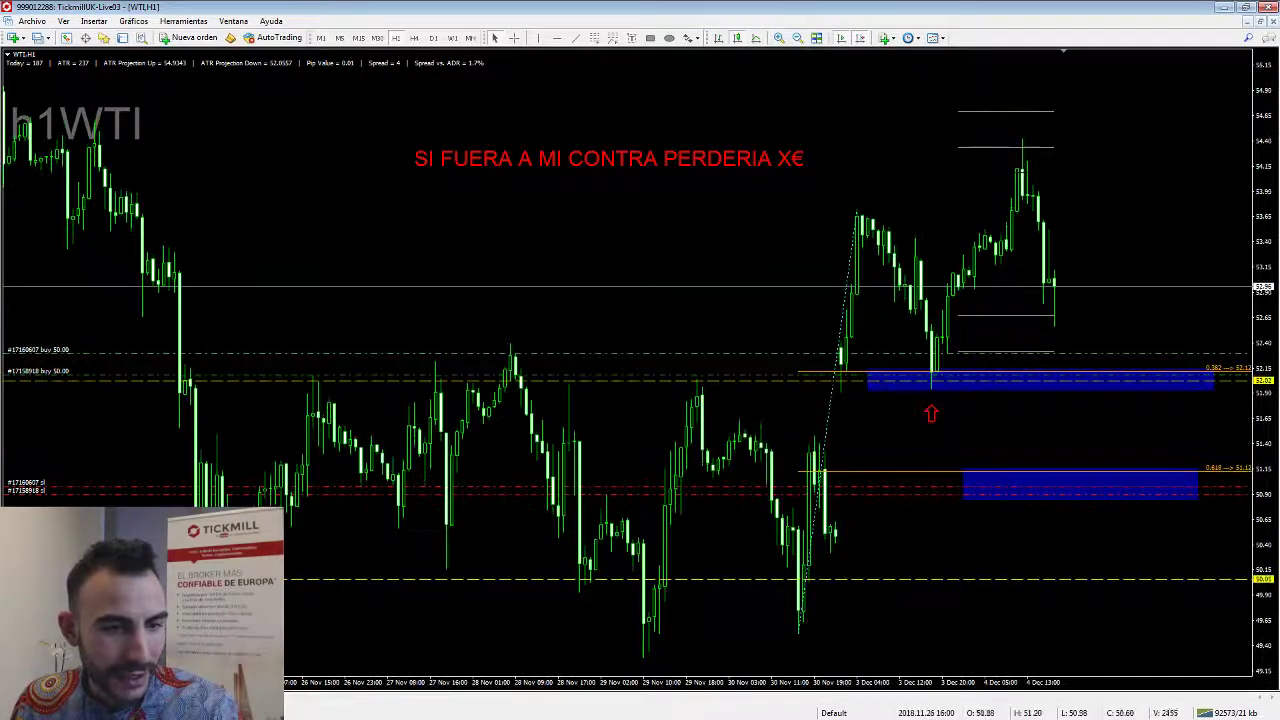
{"action": "key", "text": "plus"}
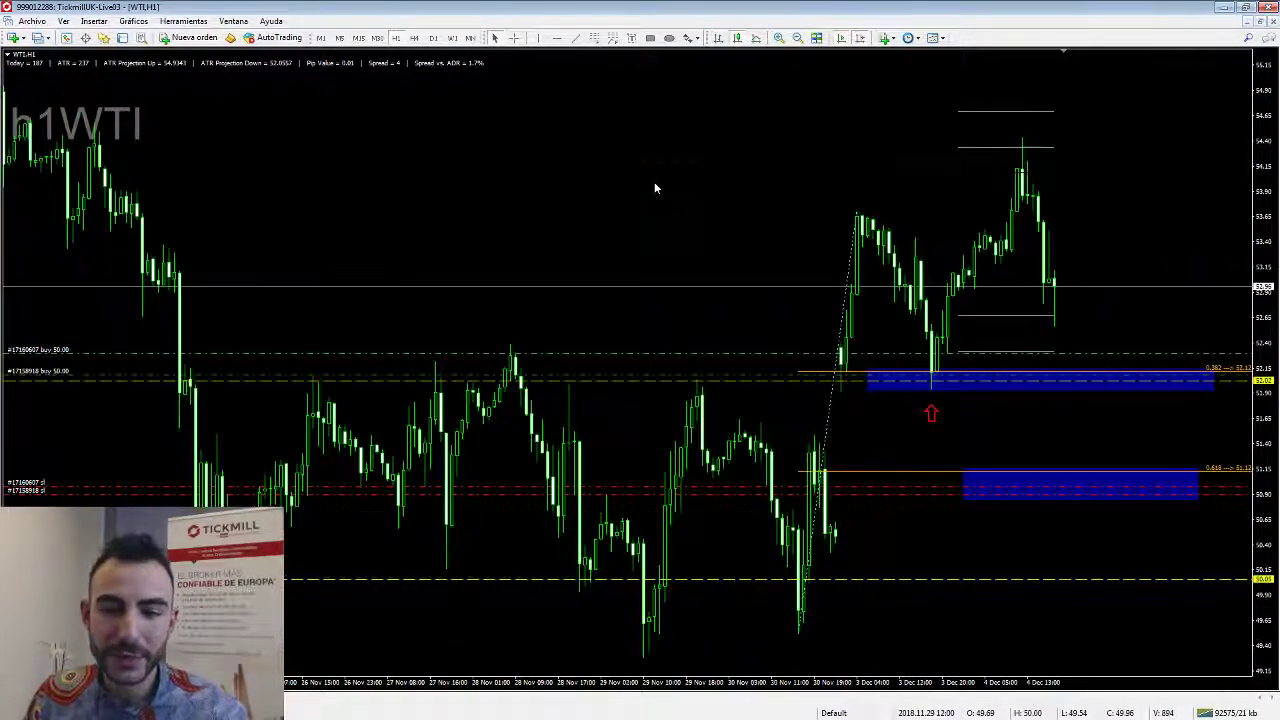
{"action": "double_click", "coordinate": [934, 415]}
{"action": "key", "text": "Delete"}
{"action": "middle_click", "coordinate": [933, 369]}
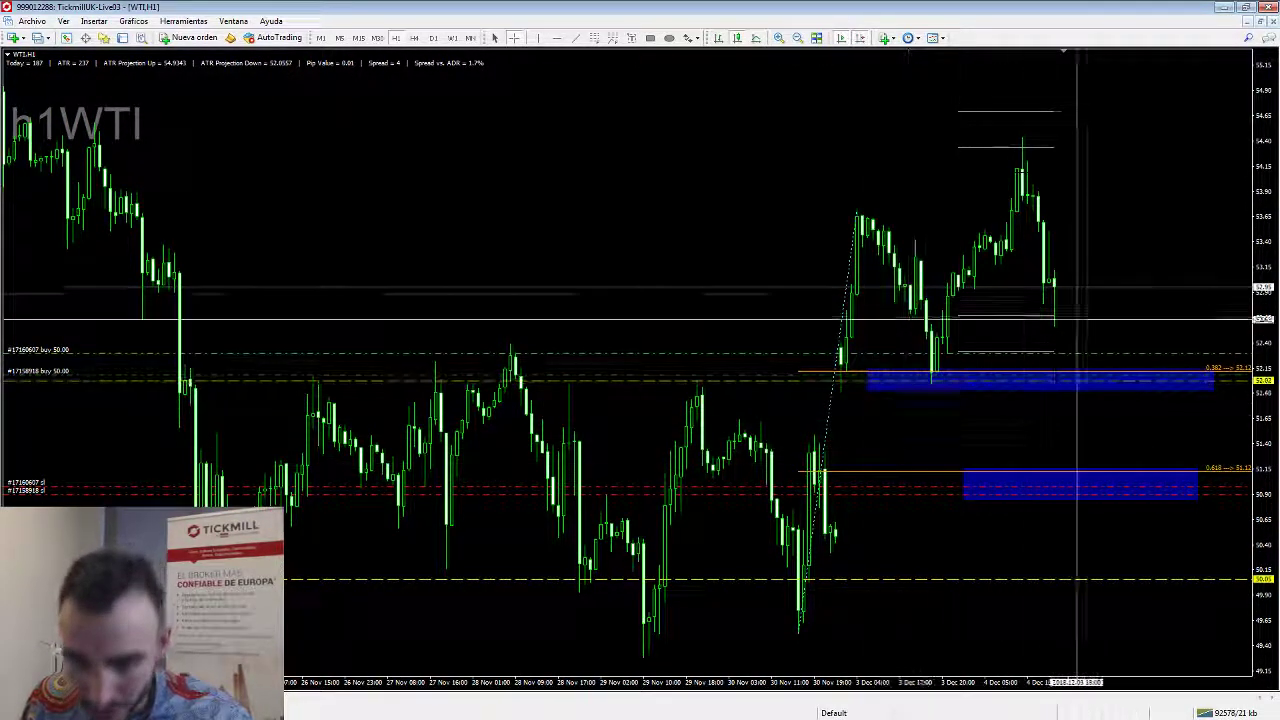
{"action": "middle_click", "coordinate": [949, 340]}
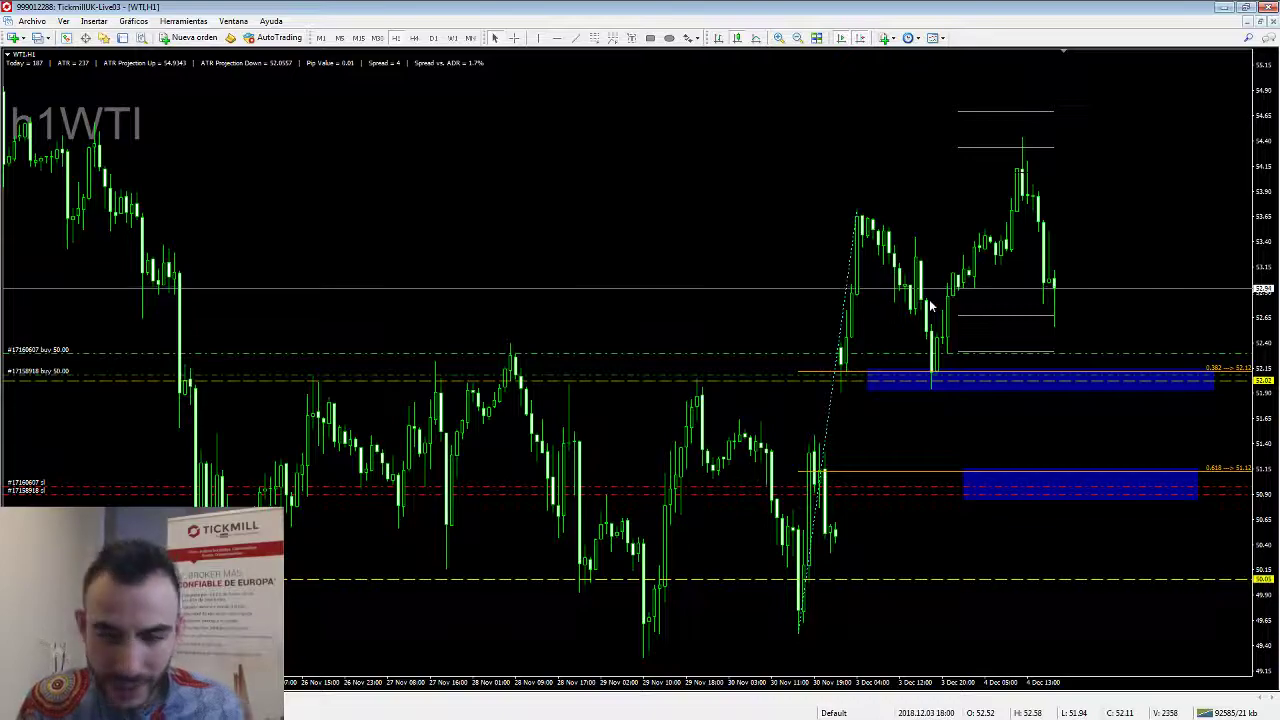
On the daily WTI chart, draw a descending trend line from the October high and add a red "50.00" label near the support line.
{"action": "left_click", "coordinate": [433, 37]}
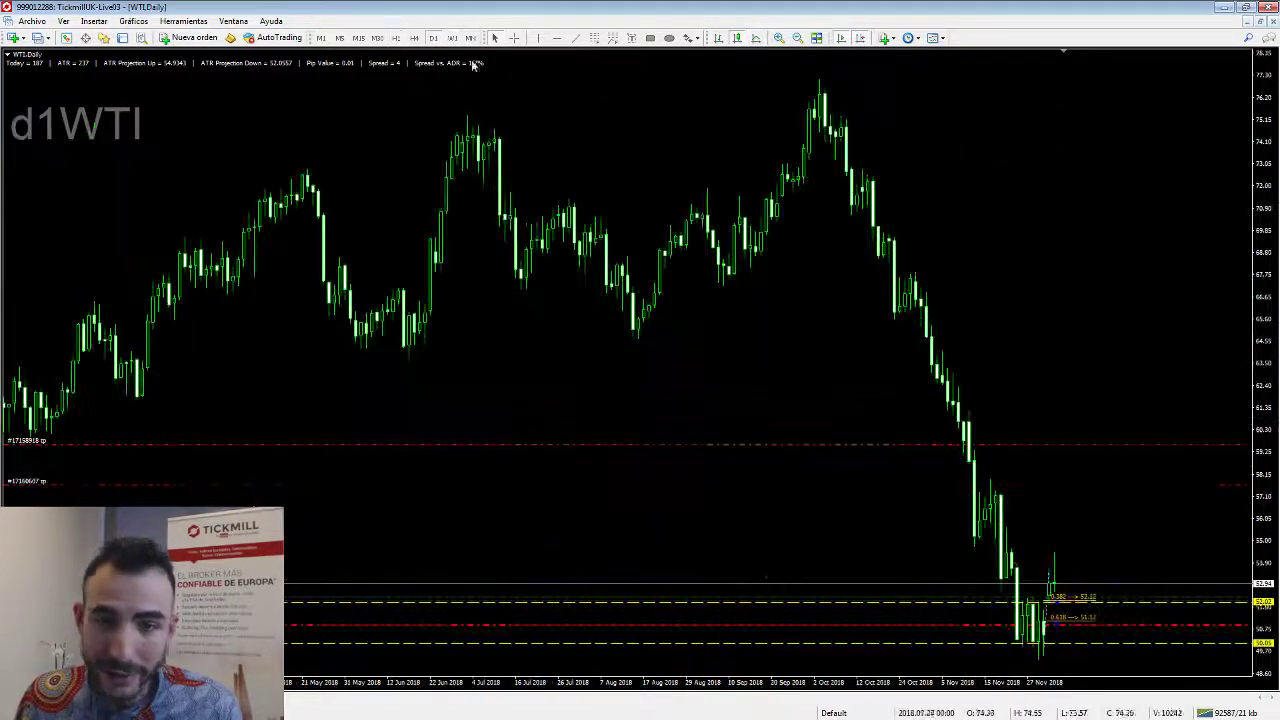
{"action": "mouse_move", "coordinate": [835, 80]}
{"action": "left_mouse_down"}
{"action": "mouse_move", "coordinate": [1128, 552]}
{"action": "mouse_move", "coordinate": [1057, 588]}
{"action": "mouse_move", "coordinate": [1052, 575]}
{"action": "left_mouse_up"}
{"action": "left_click", "coordinate": [1132, 657]}
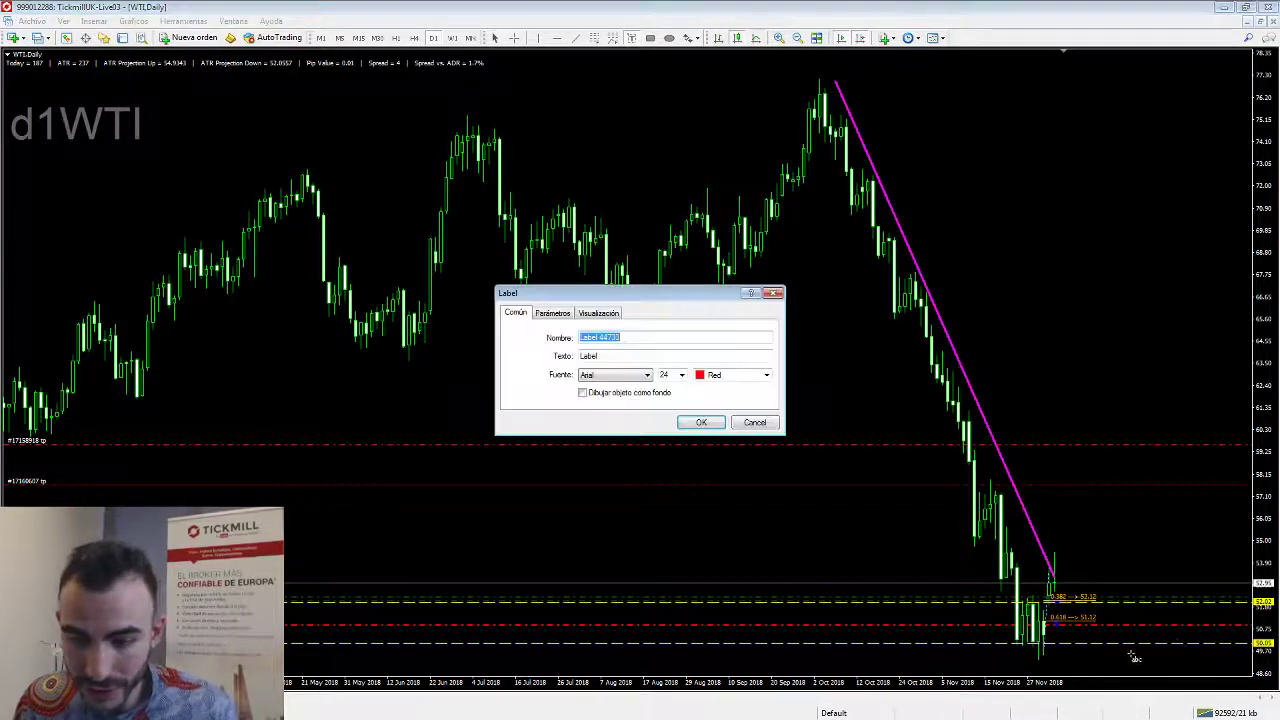
{"action": "key", "text": "Tab"}
{"action": "type", "text": "50.00"}
{"action": "key", "text": "Return"}
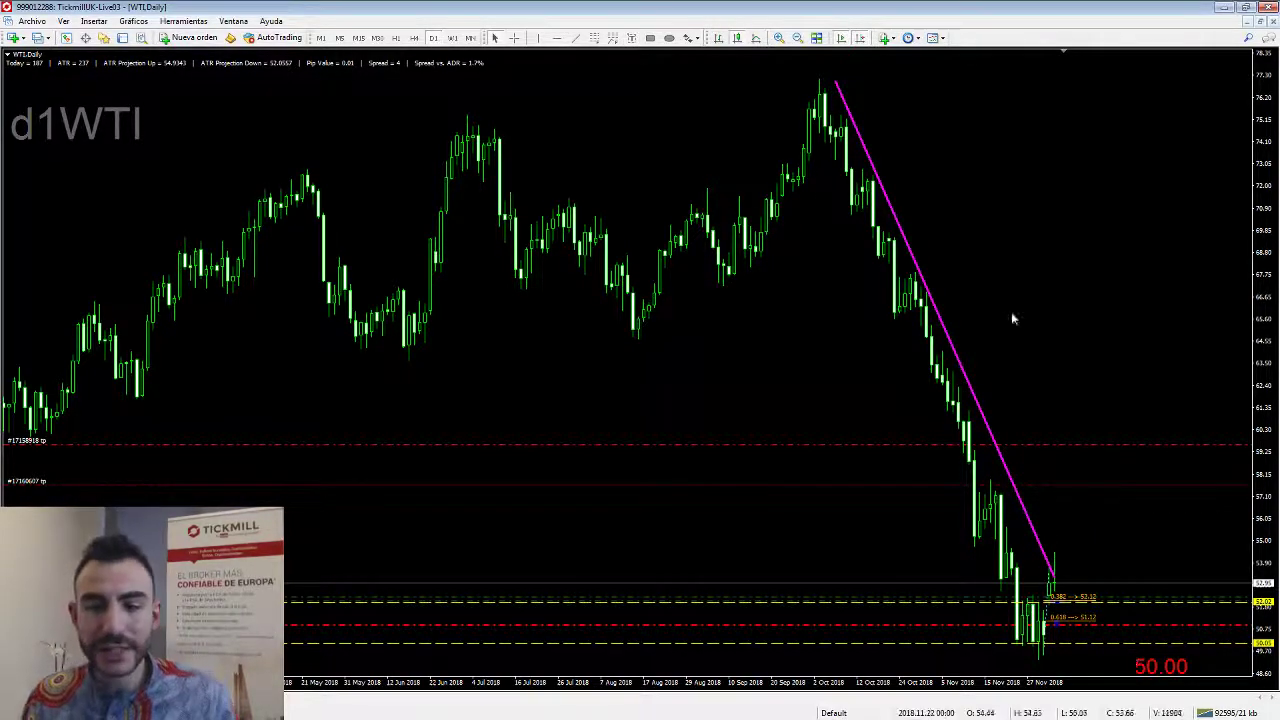
Try a Fibonacci retracement from the mid-November high to the late-November low on the daily WTI chart.
{"action": "key", "text": "plus"}
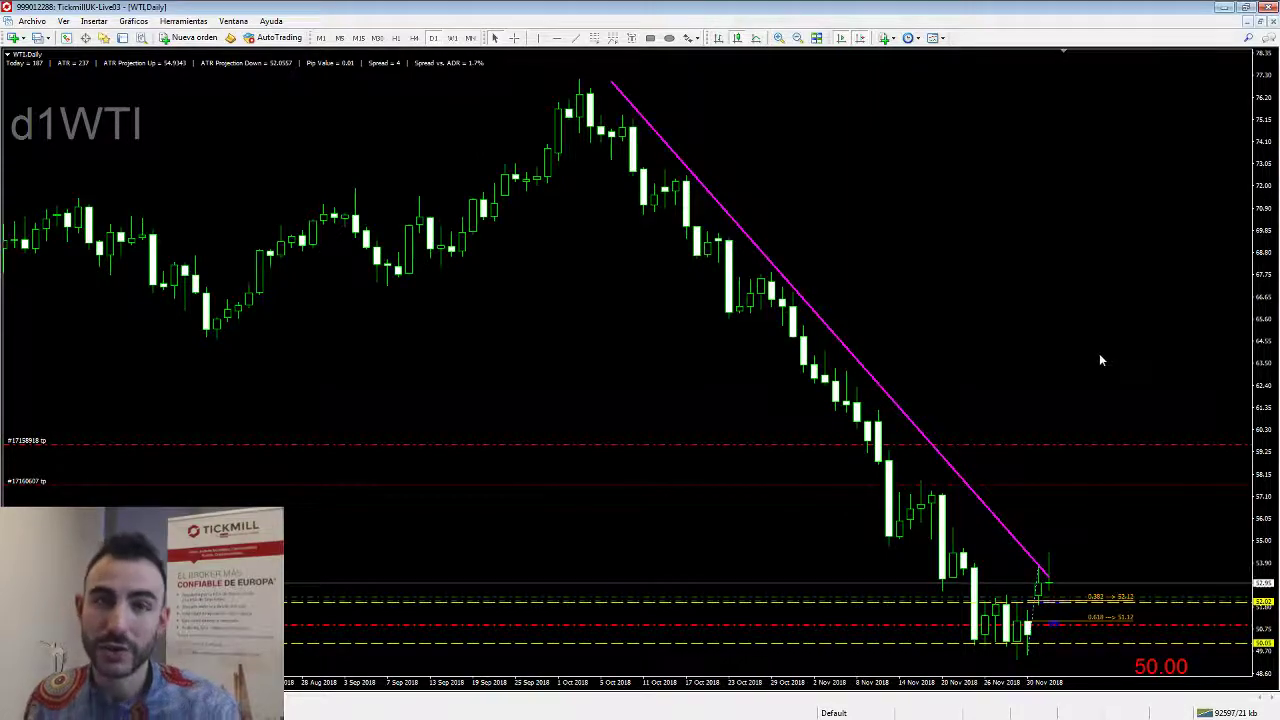
{"action": "key", "text": "plus"}
{"action": "key", "text": "minus"}
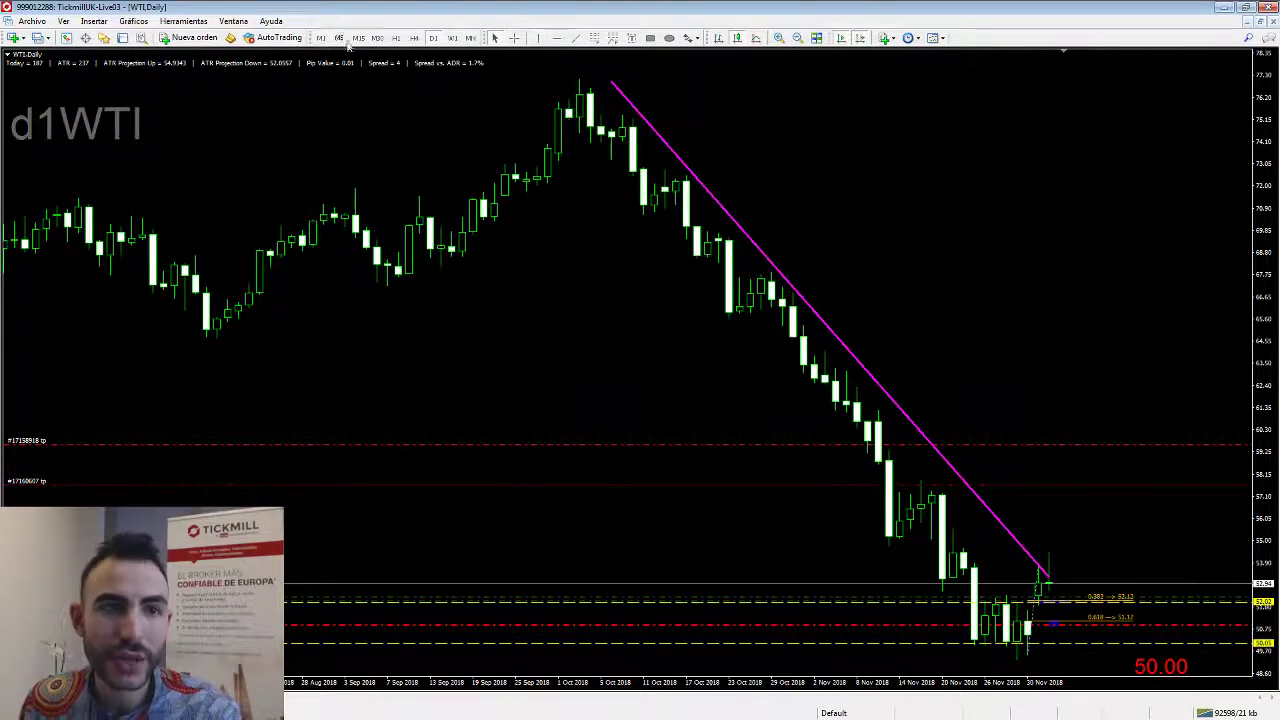
{"action": "key", "text": "plus"}
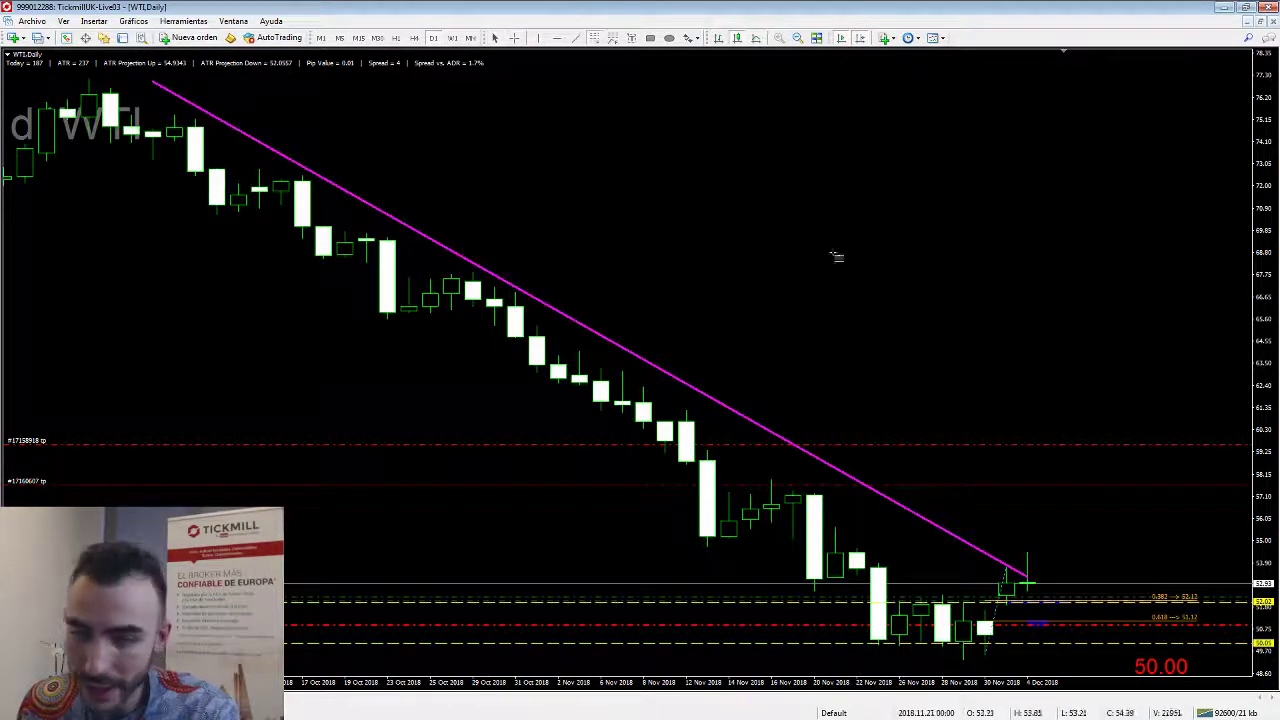
{"action": "left_click_drag", "start_coordinate": [773, 482], "coordinate": [966, 664]}
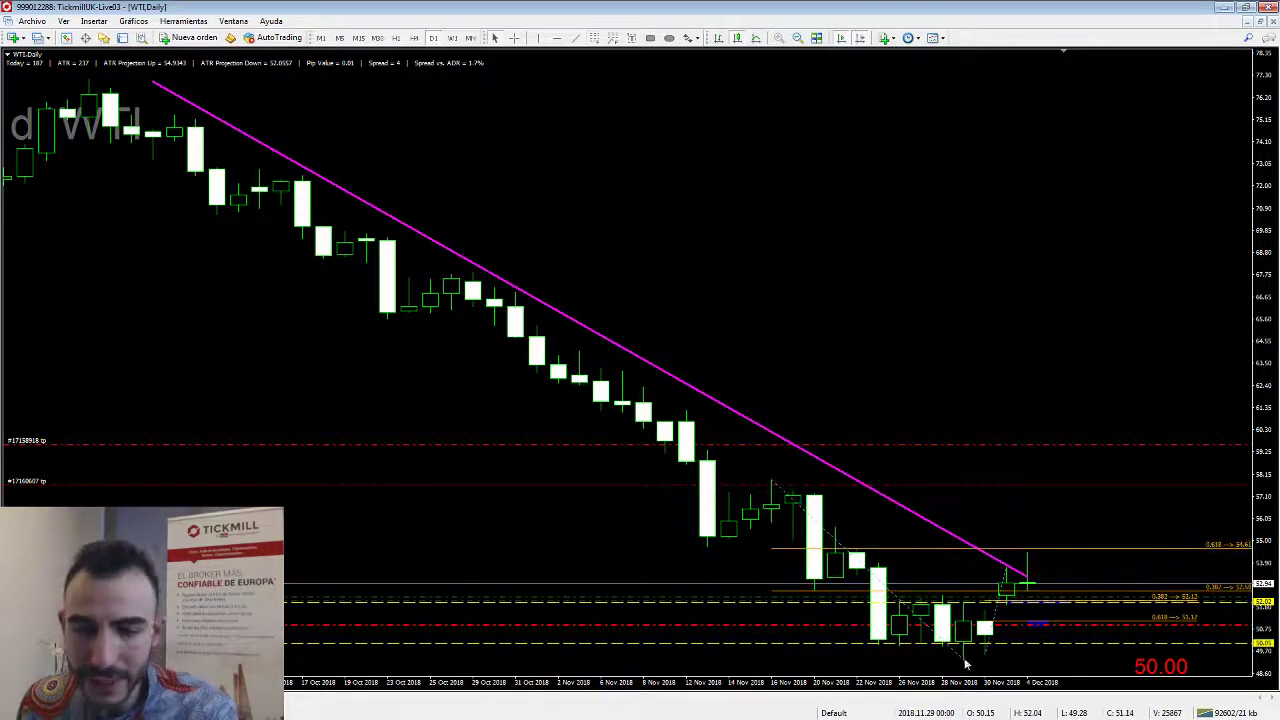
{"action": "key", "text": "minus"}
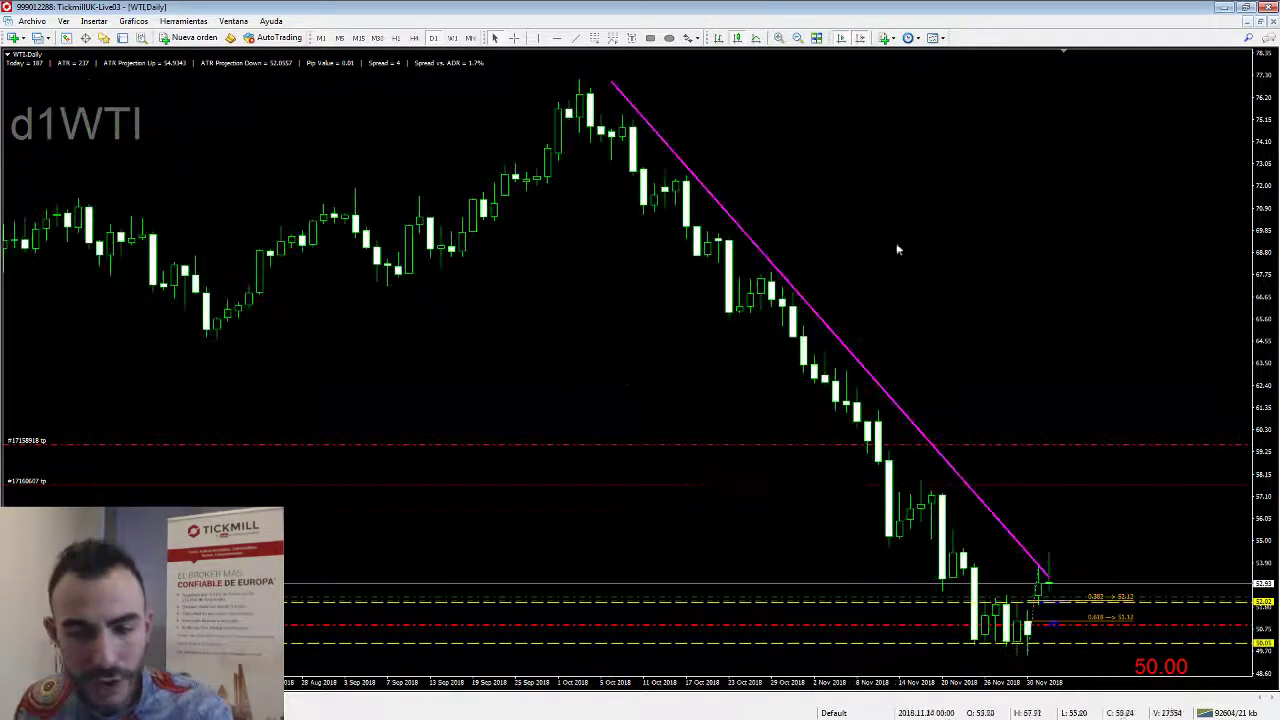
Return the WTI chart to H1 and, back in the Excel journal, enlarge row 2 and widen the Comentarios column.
{"action": "left_click", "coordinate": [397, 40]}
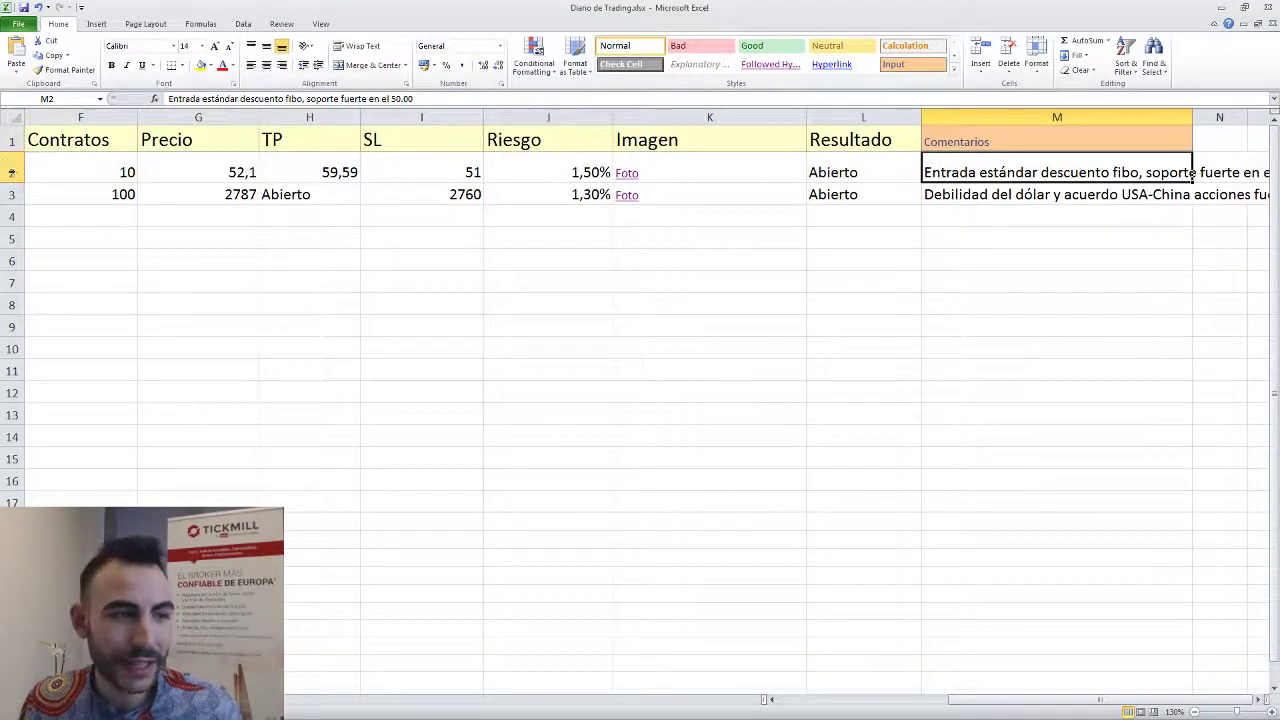
{"action": "left_click_drag", "start_coordinate": [12, 183], "coordinate": [12, 193]}
{"action": "left_click", "coordinate": [1259, 699]}
{"action": "left_click", "coordinate": [1259, 699]}
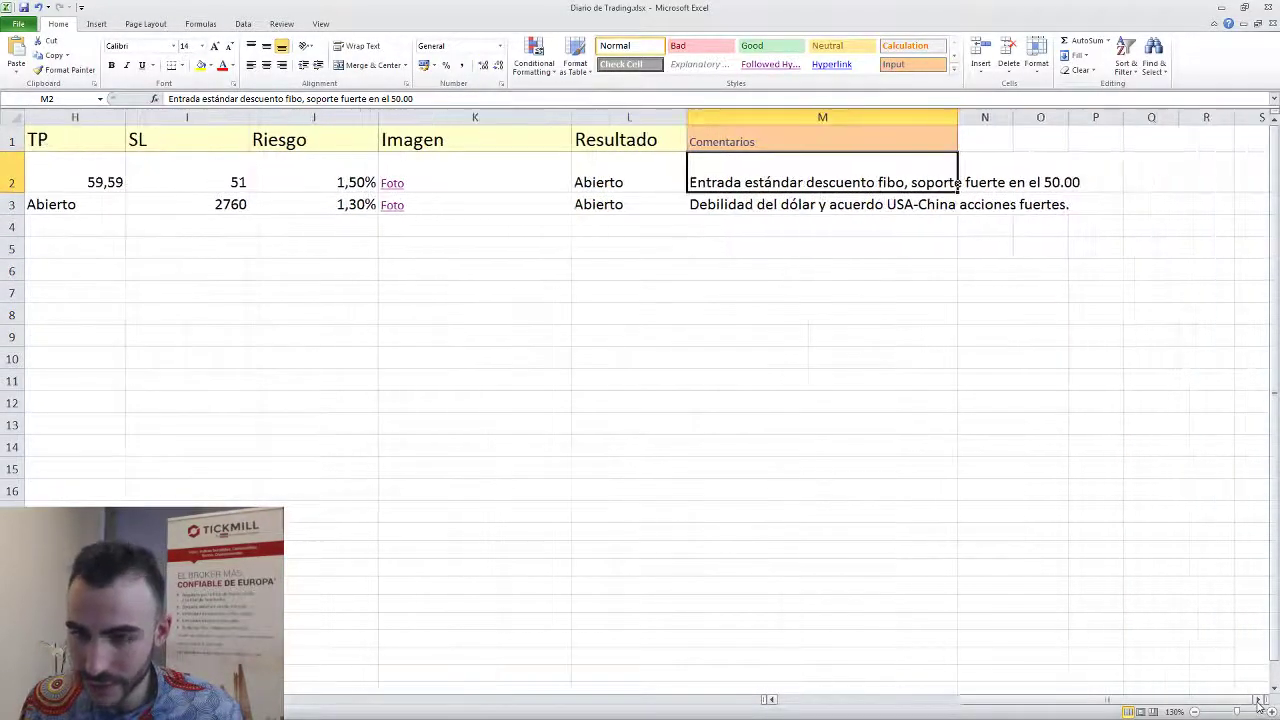
{"action": "left_click", "coordinate": [1259, 699]}
{"action": "left_click_drag", "start_coordinate": [857, 117], "coordinate": [1146, 120]}
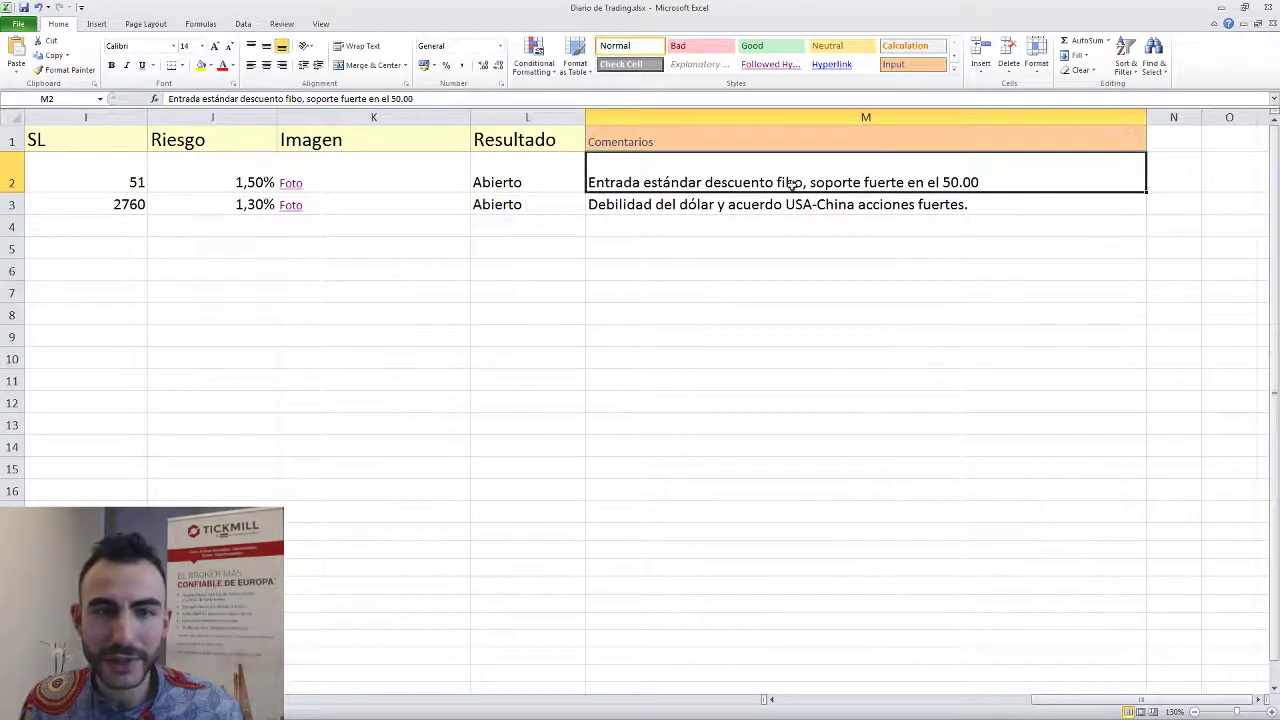
Append ". Estoy concentrado y siguiendo el plan." to the WTI comment in M2 and widen the Comentarios column to fit it.
{"action": "double_click", "coordinate": [998, 179]}
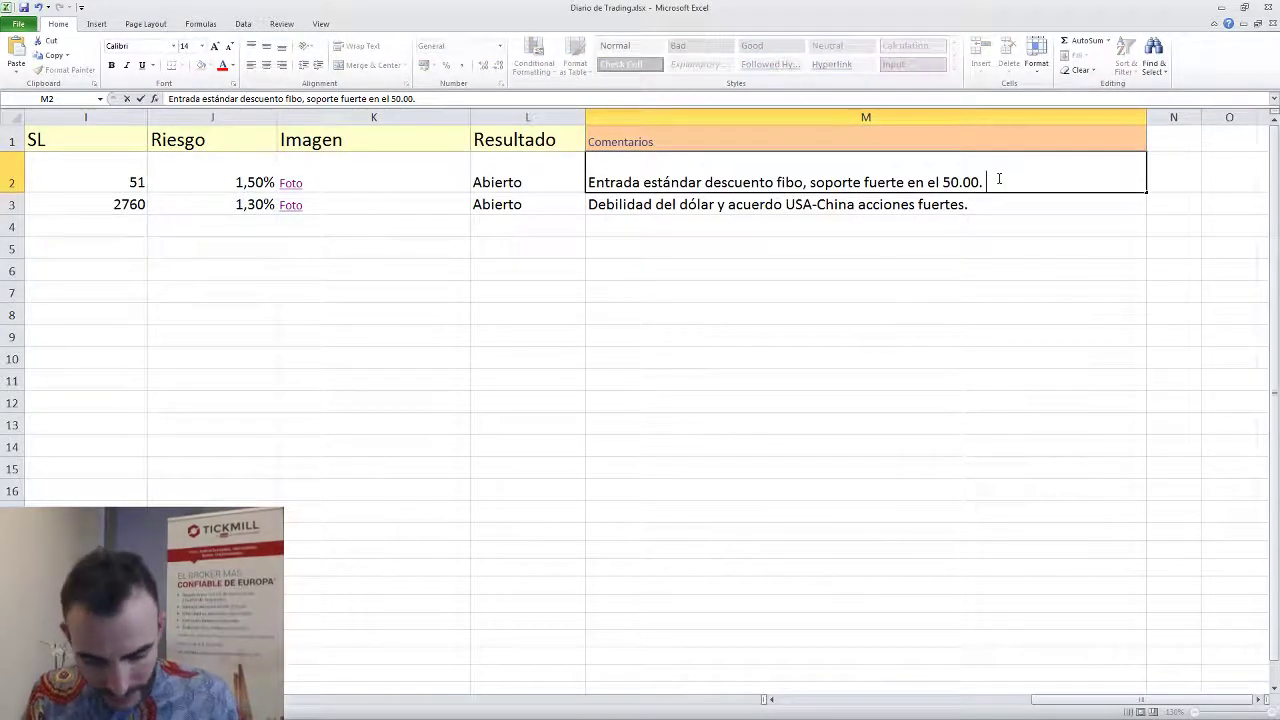
{"action": "type", "text": "Mer"}
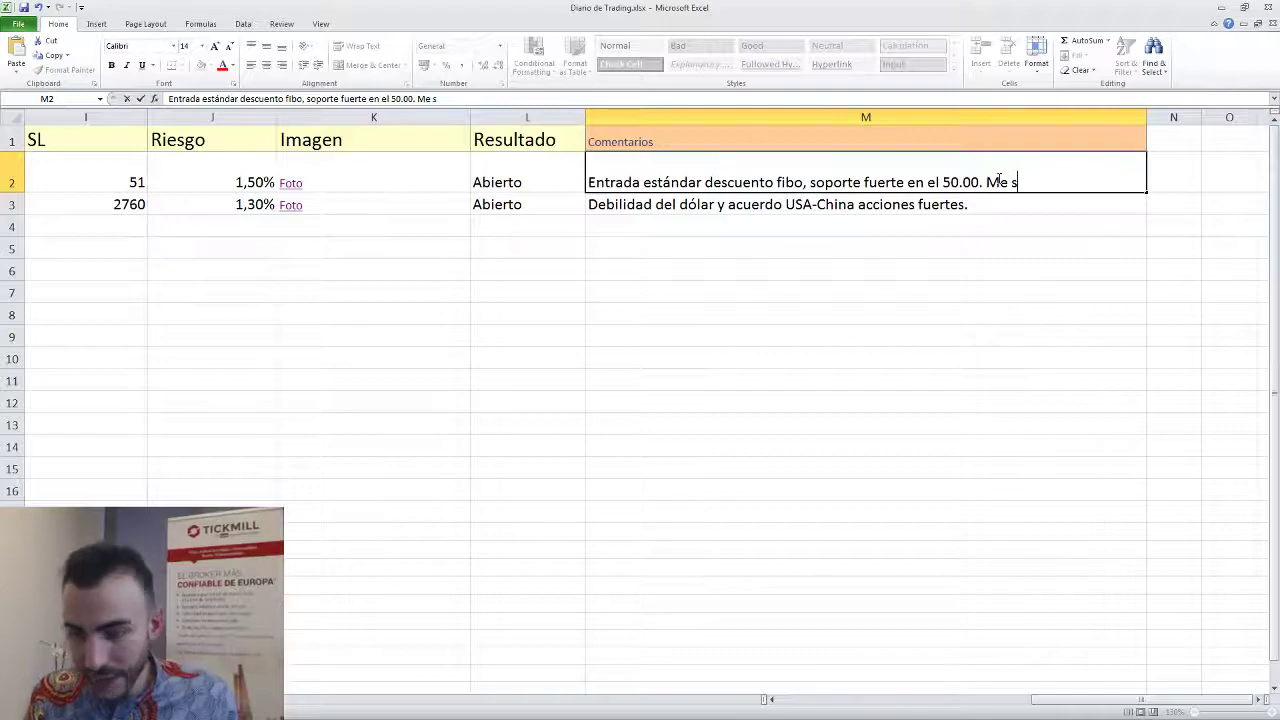
{"action": "key", "text": "BackSpace"}
{"action": "key", "text": "BackSpace"}
{"action": "type", "text": "Estoy concent"}
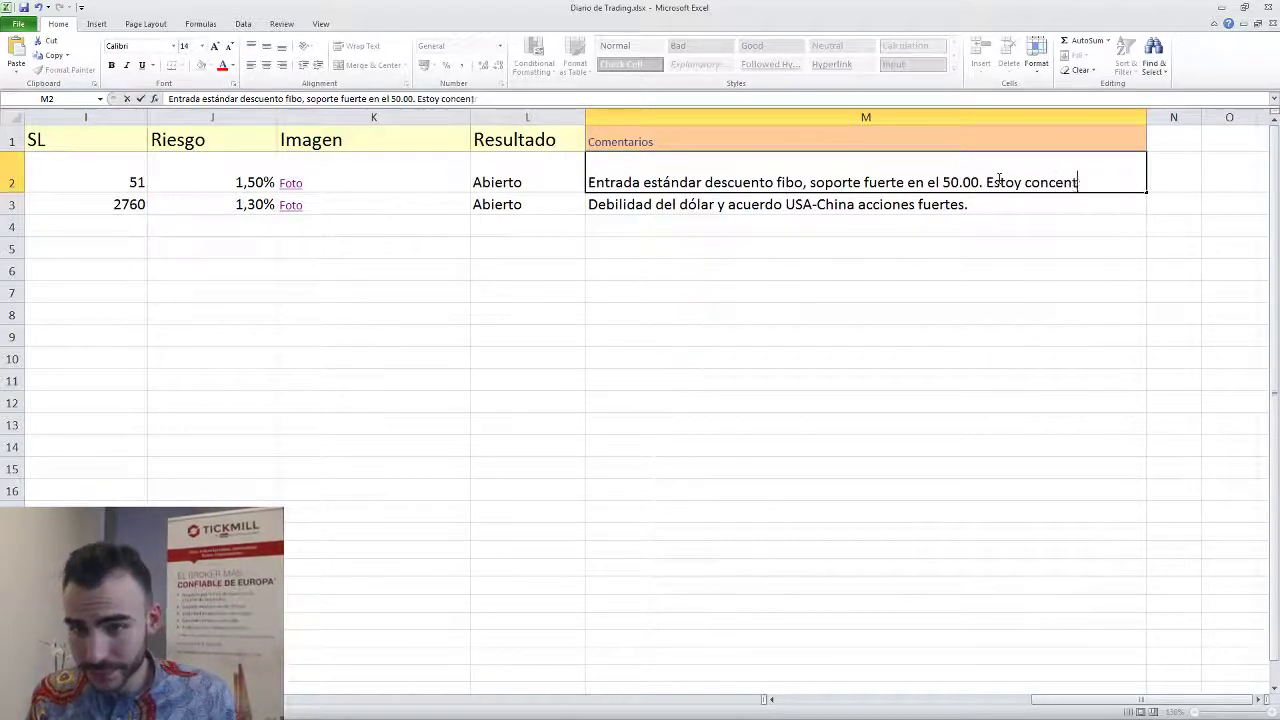
{"action": "type", "text": "rado y siguiendo el plan."}
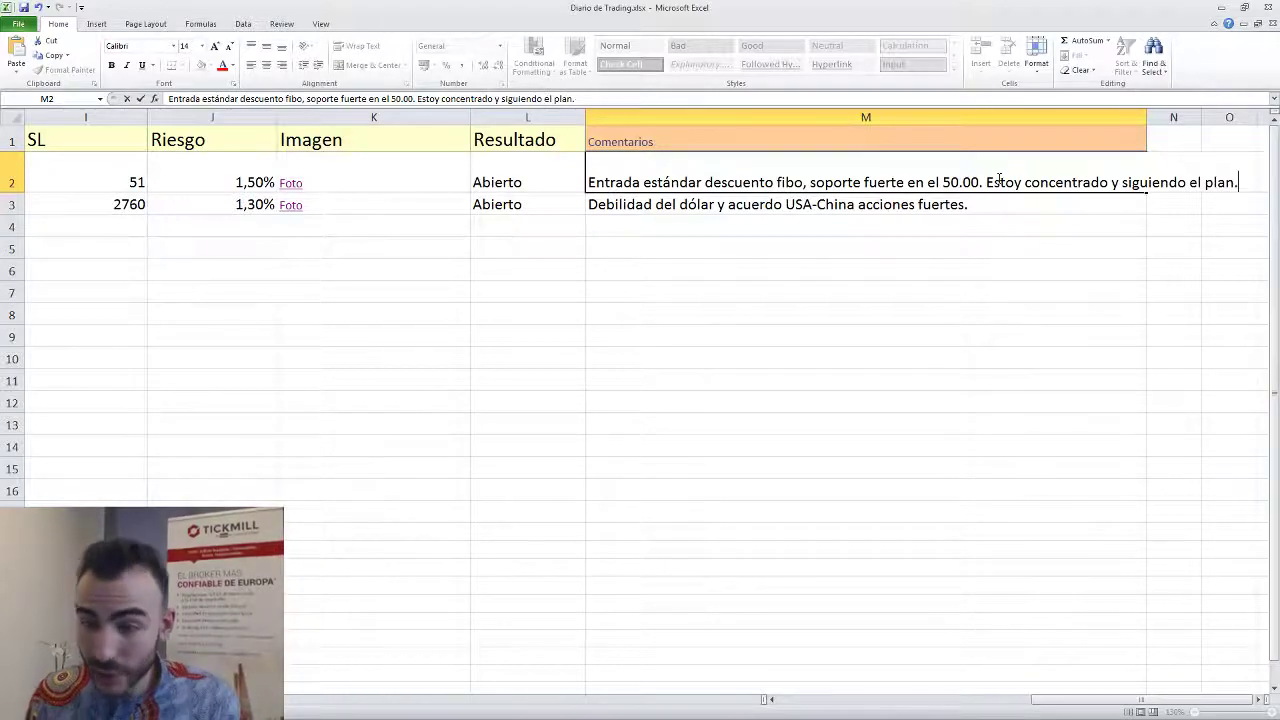
{"action": "left_click", "coordinate": [1085, 249]}
{"action": "left_click_drag", "start_coordinate": [1146, 117], "coordinate": [1242, 117]}
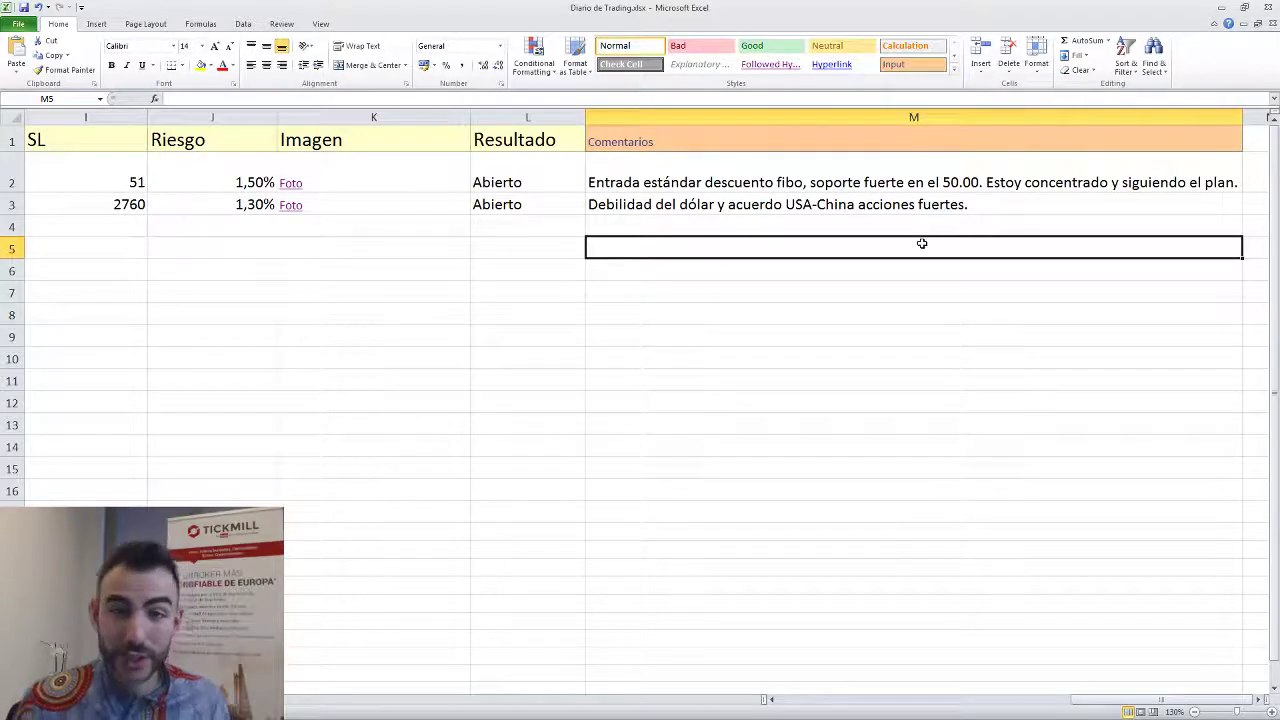
{"action": "scroll", "coordinate": [814, 332], "scroll_direction": "down", "scroll_amount": 2}
{"action": "scroll", "coordinate": [815, 320], "scroll_direction": "up", "scroll_amount": 2}
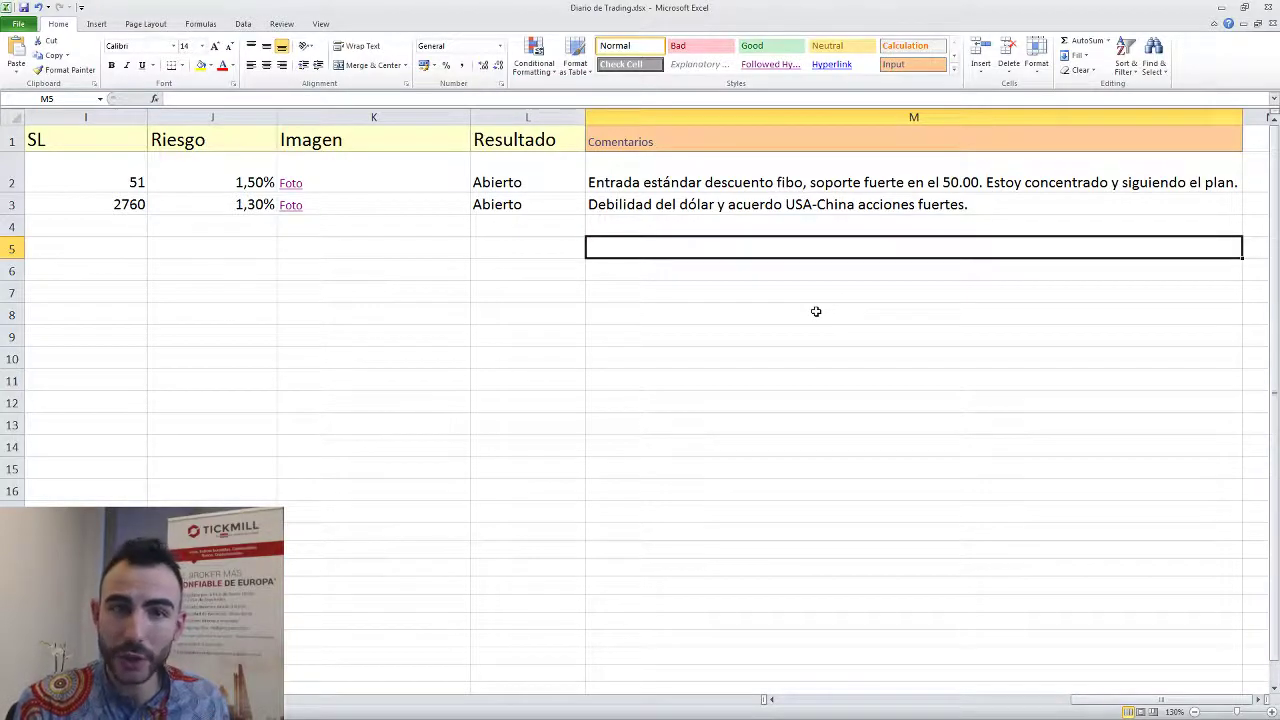
{"action": "left_click", "coordinate": [194, 180]}
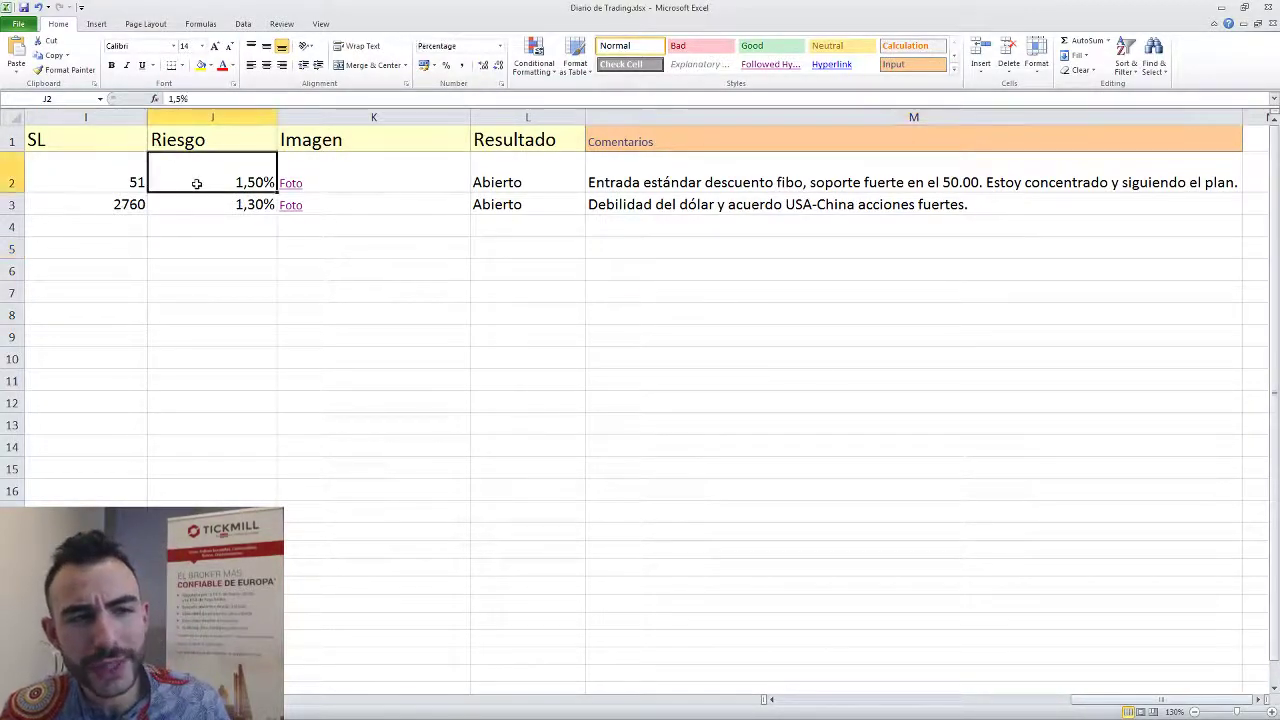
{"action": "left_click", "coordinate": [288, 261]}
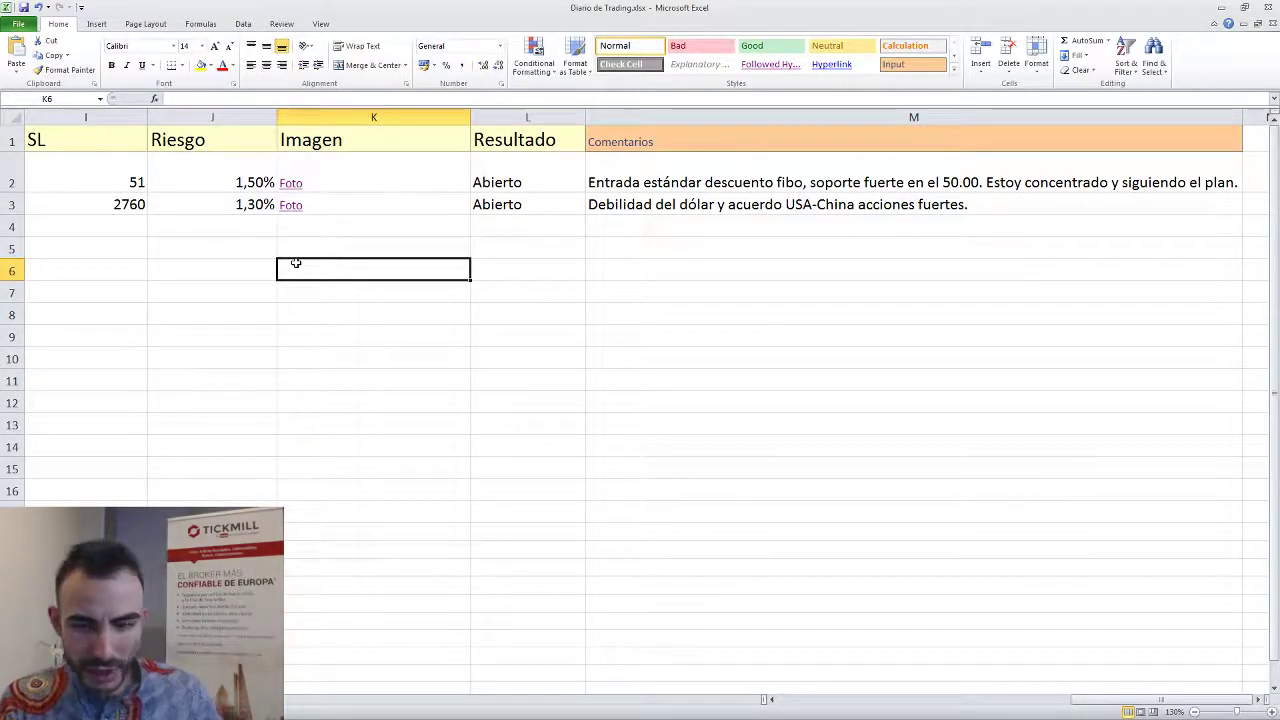
Switch to MetaTrader and examine the WTI H1 chart's price action around the Fibonacci zones and the support line.
{"action": "key", "text": "alt+Tab"}
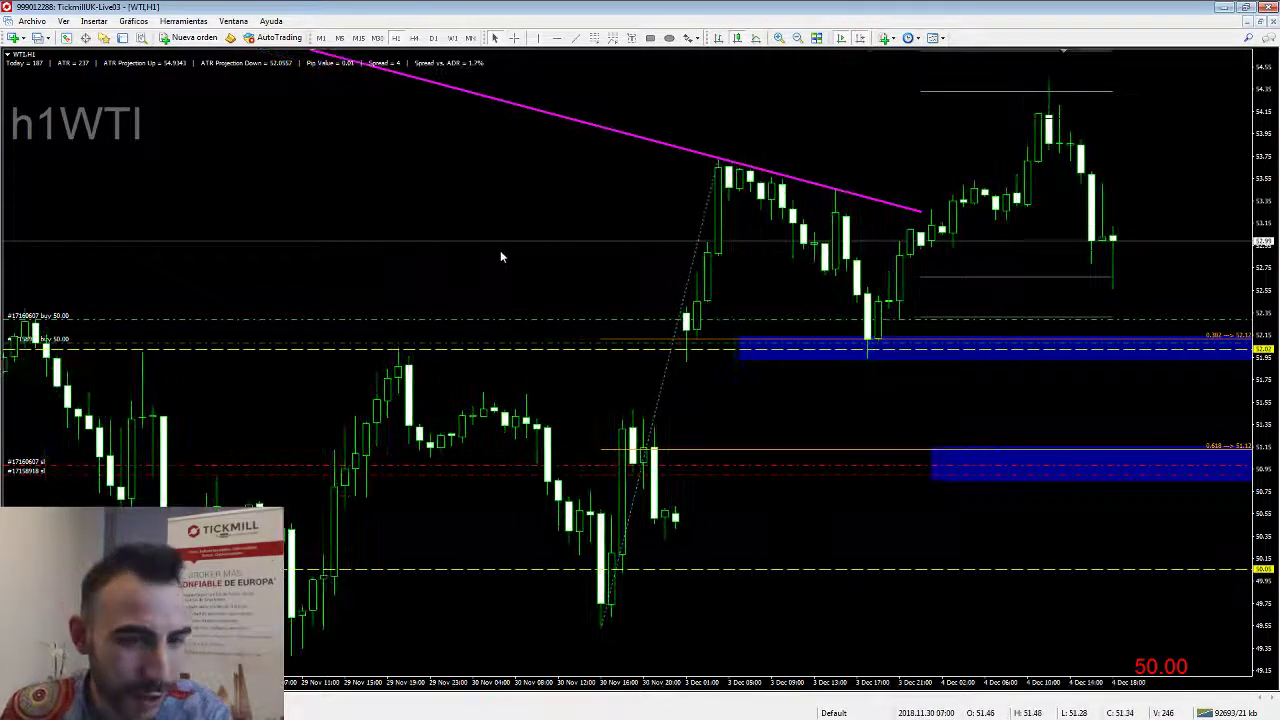
{"action": "key", "text": "minus"}
{"action": "key", "text": "minus"}
{"action": "key", "text": "minus"}
{"action": "key", "text": "minus"}
{"action": "middle_click", "coordinate": [506, 309]}
{"action": "key", "text": "plus"}
{"action": "middle_click", "coordinate": [710, 384]}
{"action": "key", "text": "plus"}
{"action": "key", "text": "plus"}
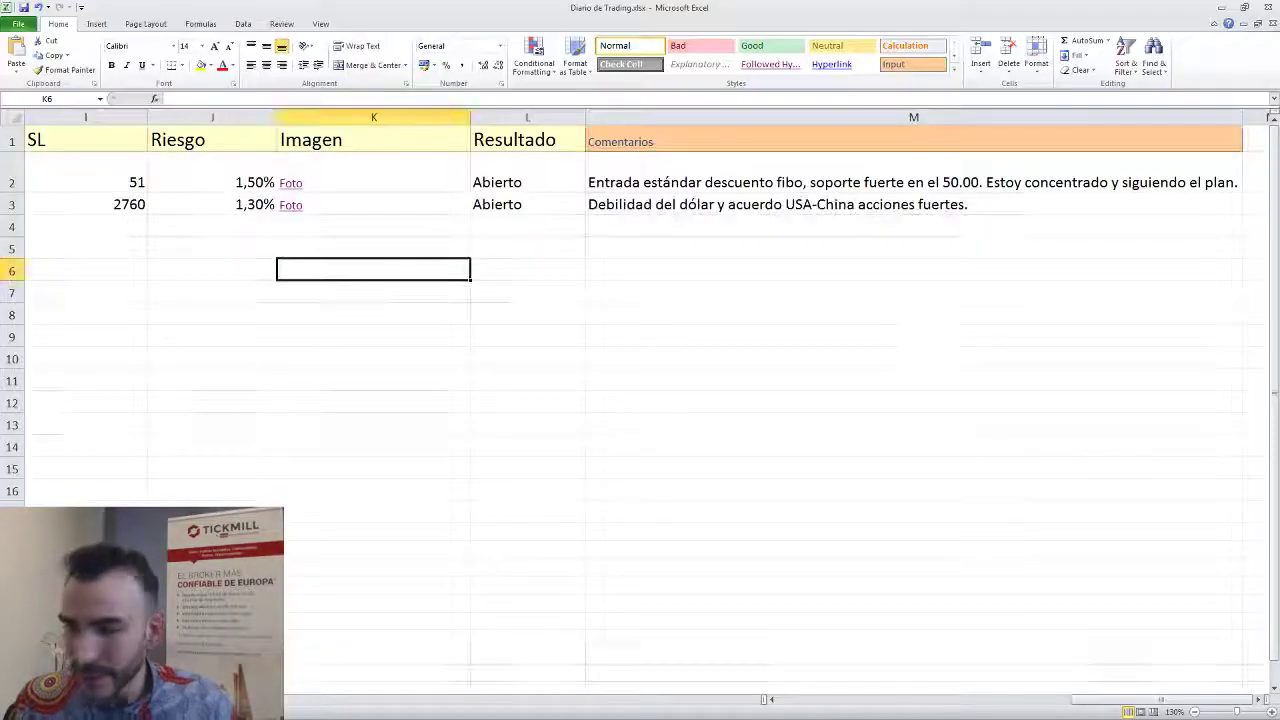
{"action": "left_click", "coordinate": [975, 356]}
{"action": "left_click", "coordinate": [778, 238]}
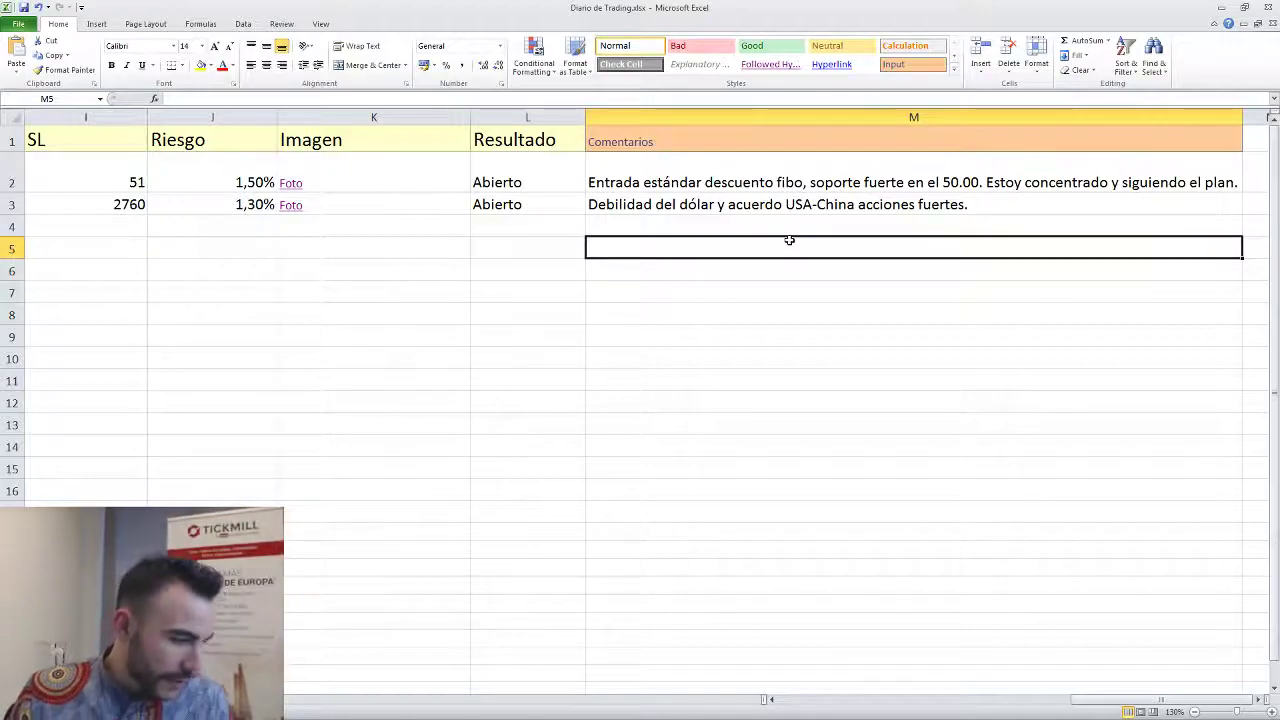
{"action": "left_click", "coordinate": [829, 424]}
{"action": "left_click_drag", "start_coordinate": [1087, 700], "coordinate": [1000, 698]}
{"action": "left_click", "coordinate": [1008, 528]}
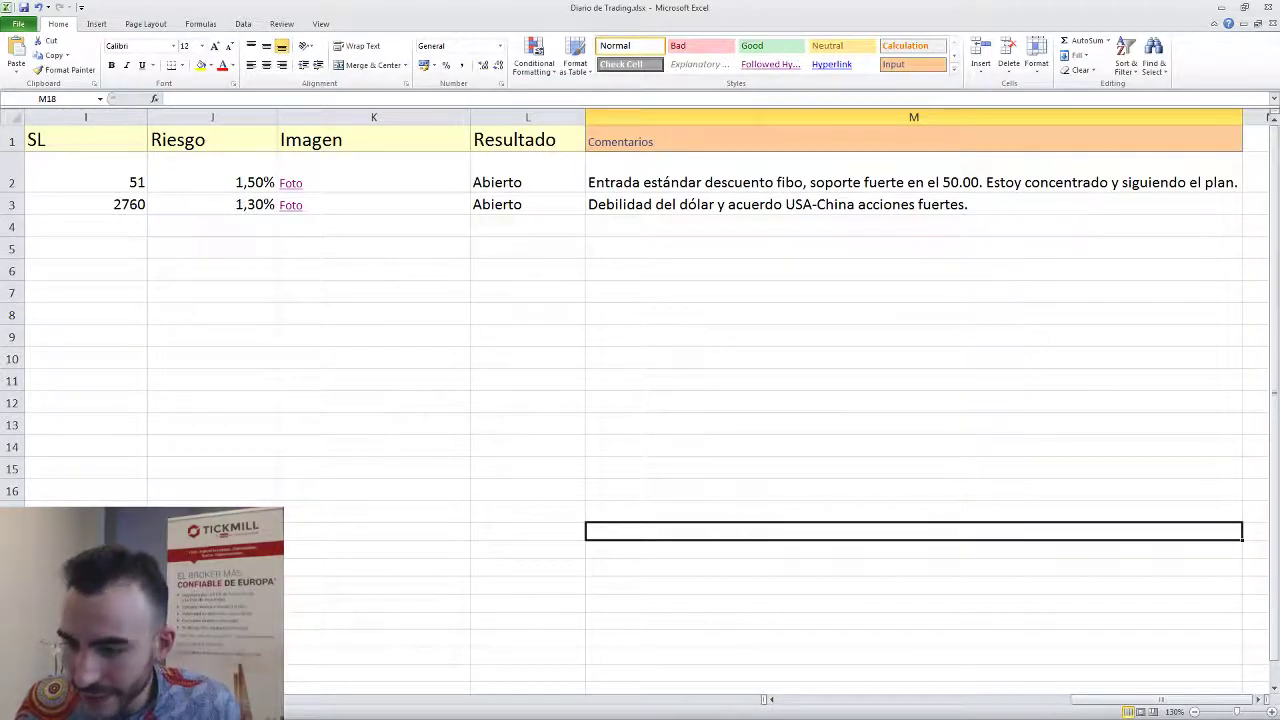
Switch to MetaTrader, show the terminal again and check the open WTI position entered at 52.08.
{"action": "key", "text": "alt+Tab"}
{"action": "left_click", "coordinate": [124, 38]}
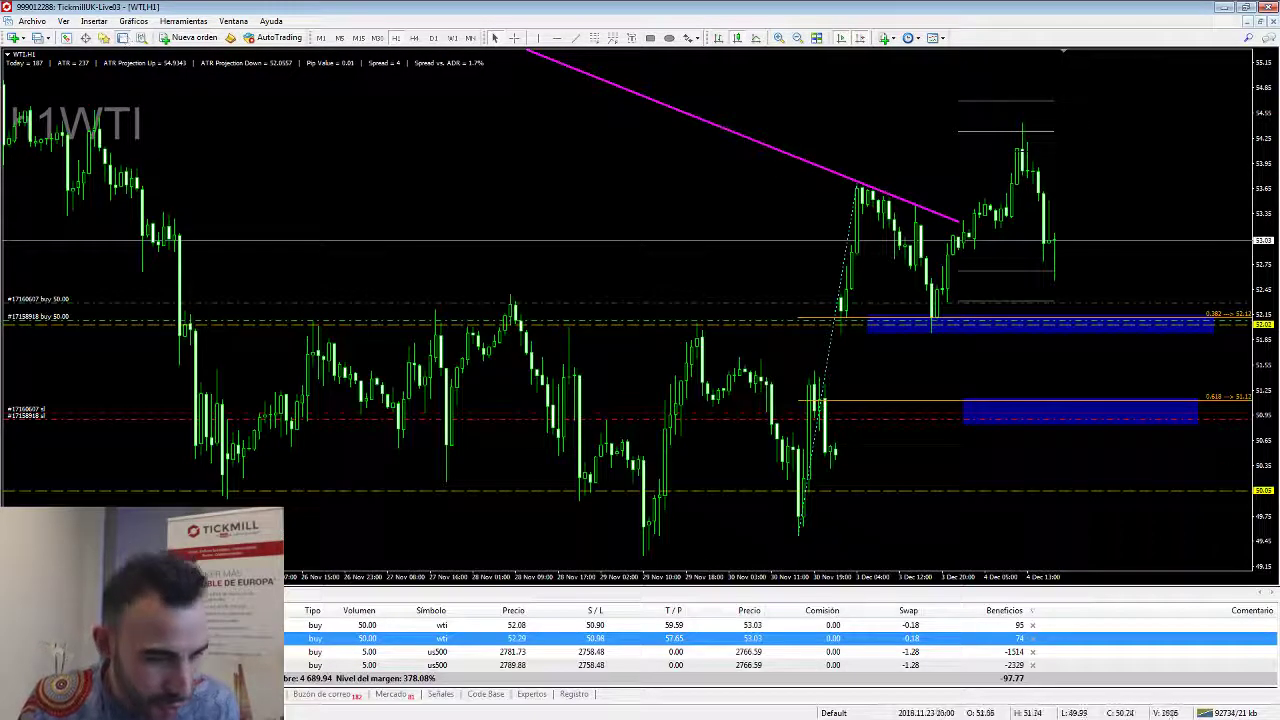
{"action": "left_click", "coordinate": [586, 626]}
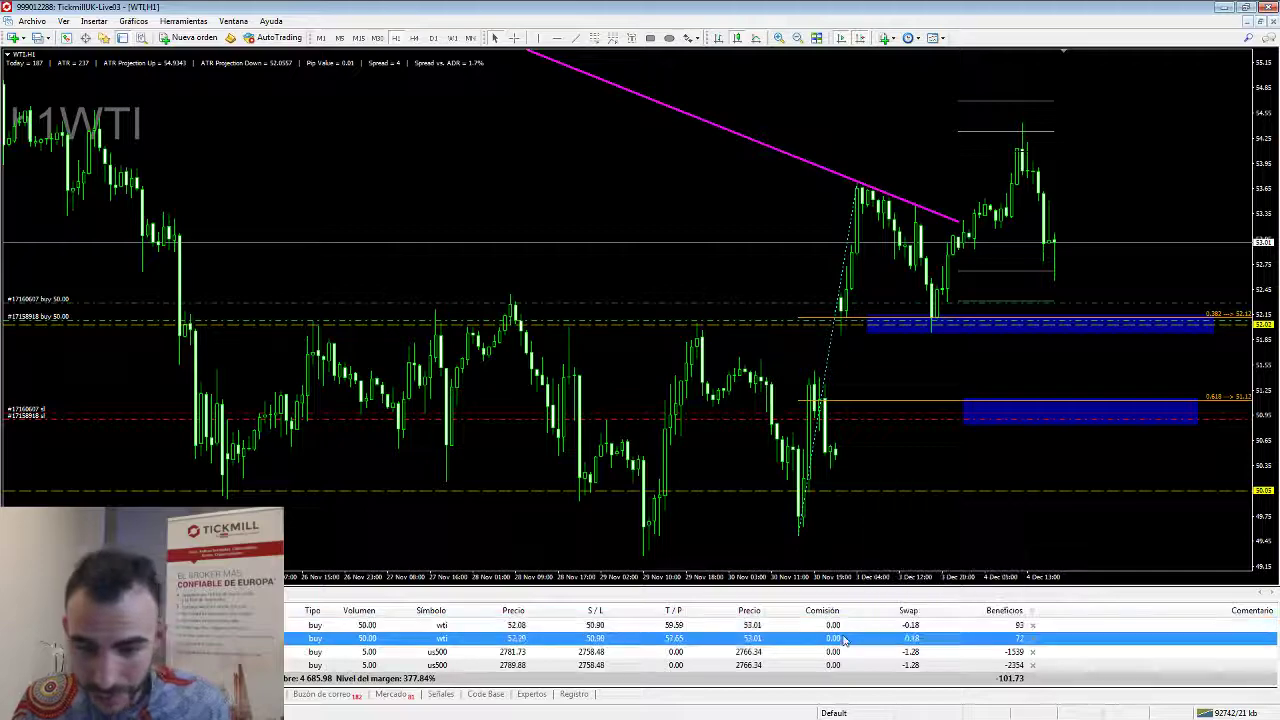
{"action": "key", "text": "alt+Tab"}
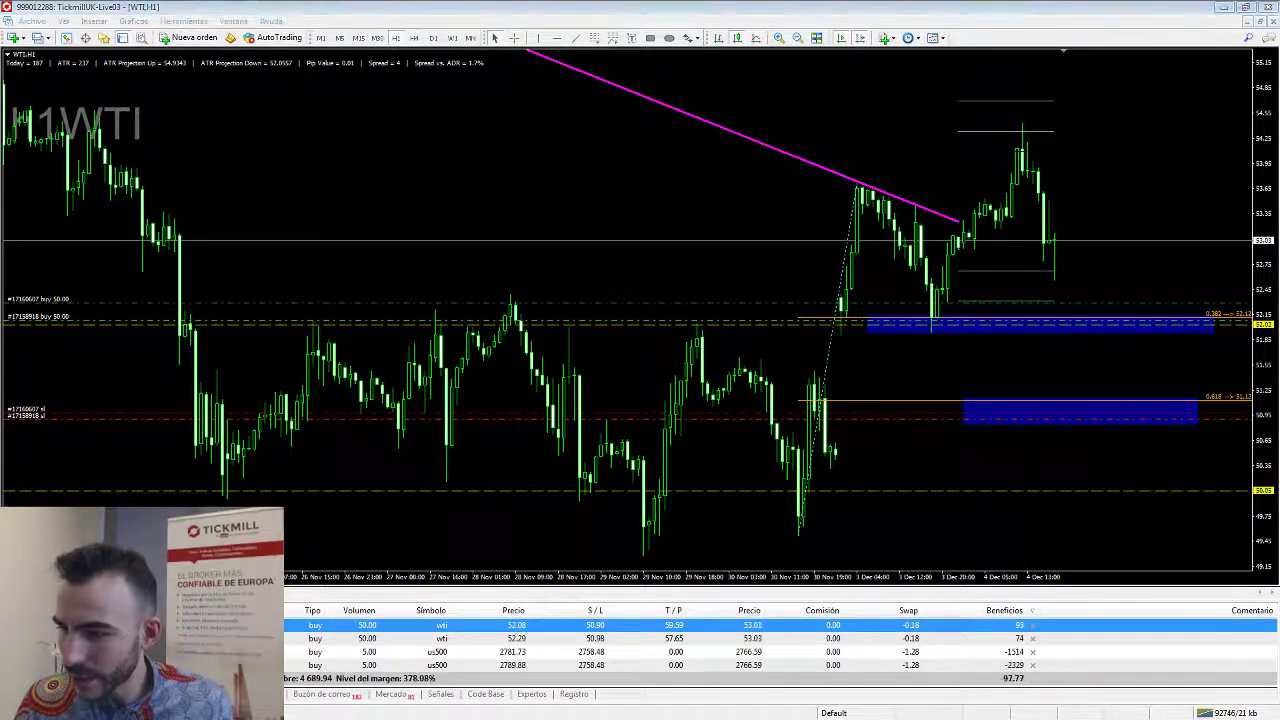
In the Excel journal, try pasting the copied Facebook video link into I14, and undo the paste.
{"action": "key", "text": "ctrl+v"}
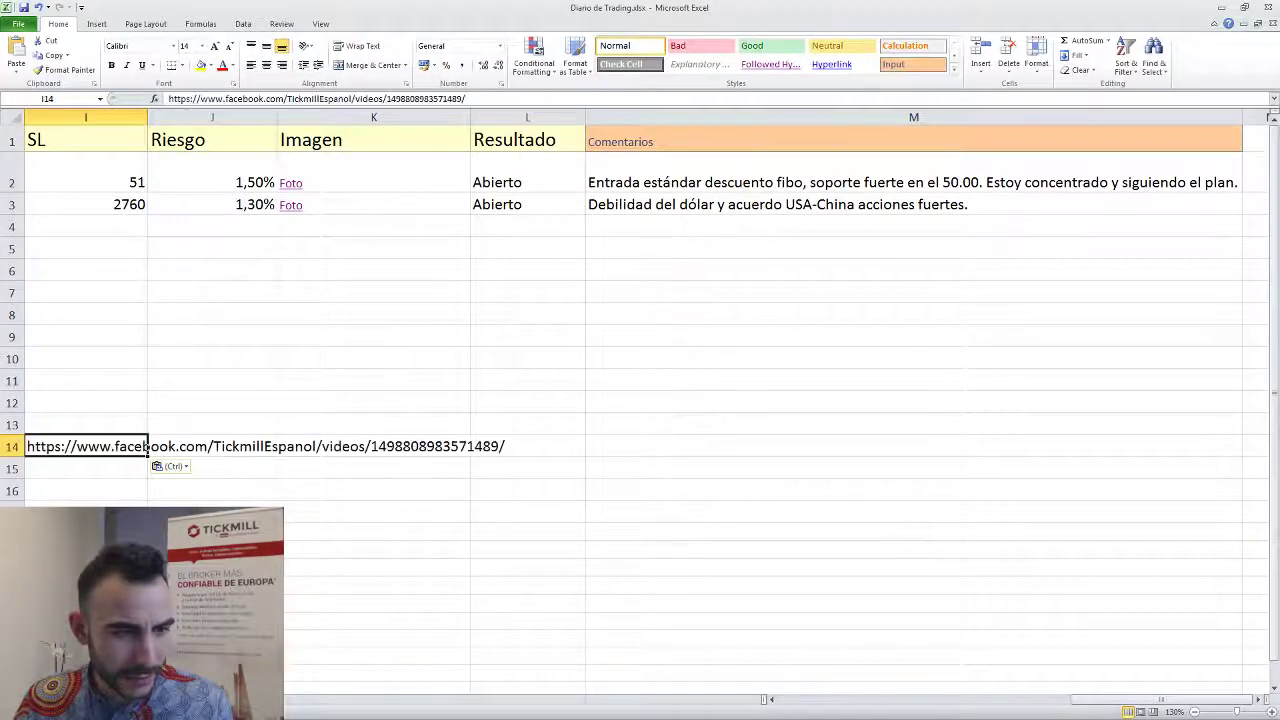
{"action": "key", "text": "ctrl+z"}
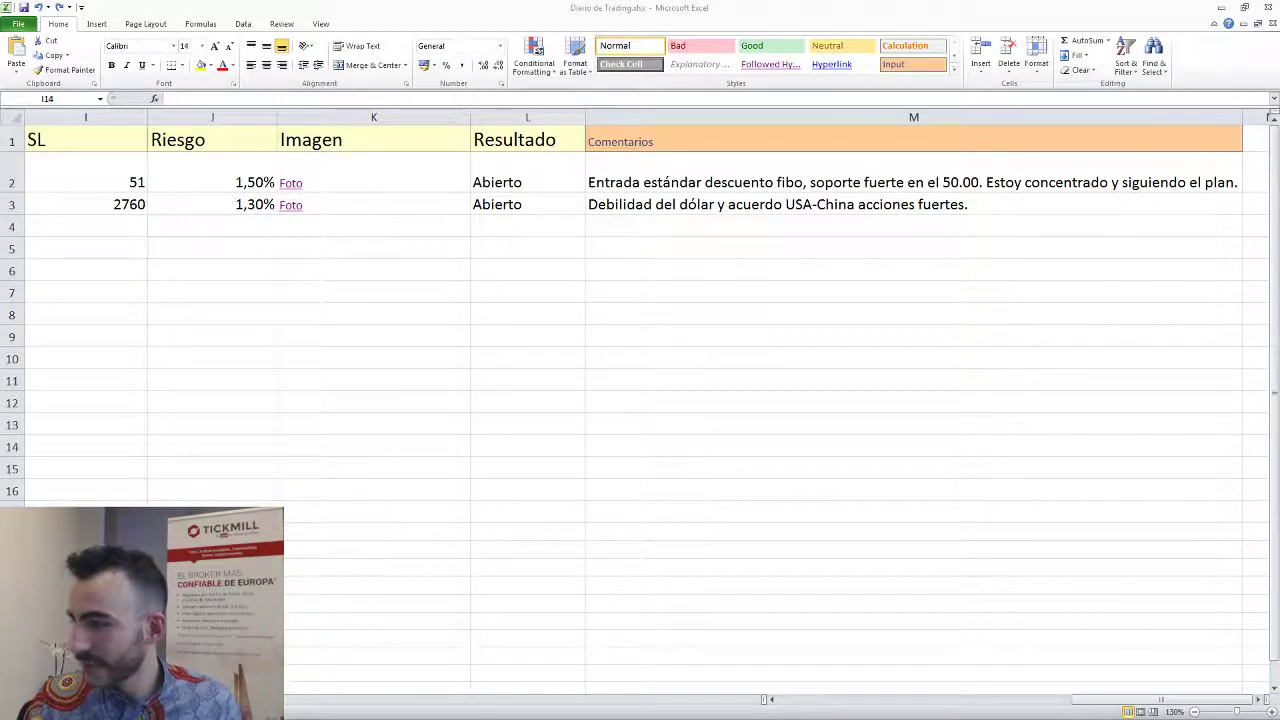
Switch to MetaTrader, mark the recent highs on the WTI H1 chart with a rectangle and delete it again.
{"action": "key", "text": "alt+Tab"}
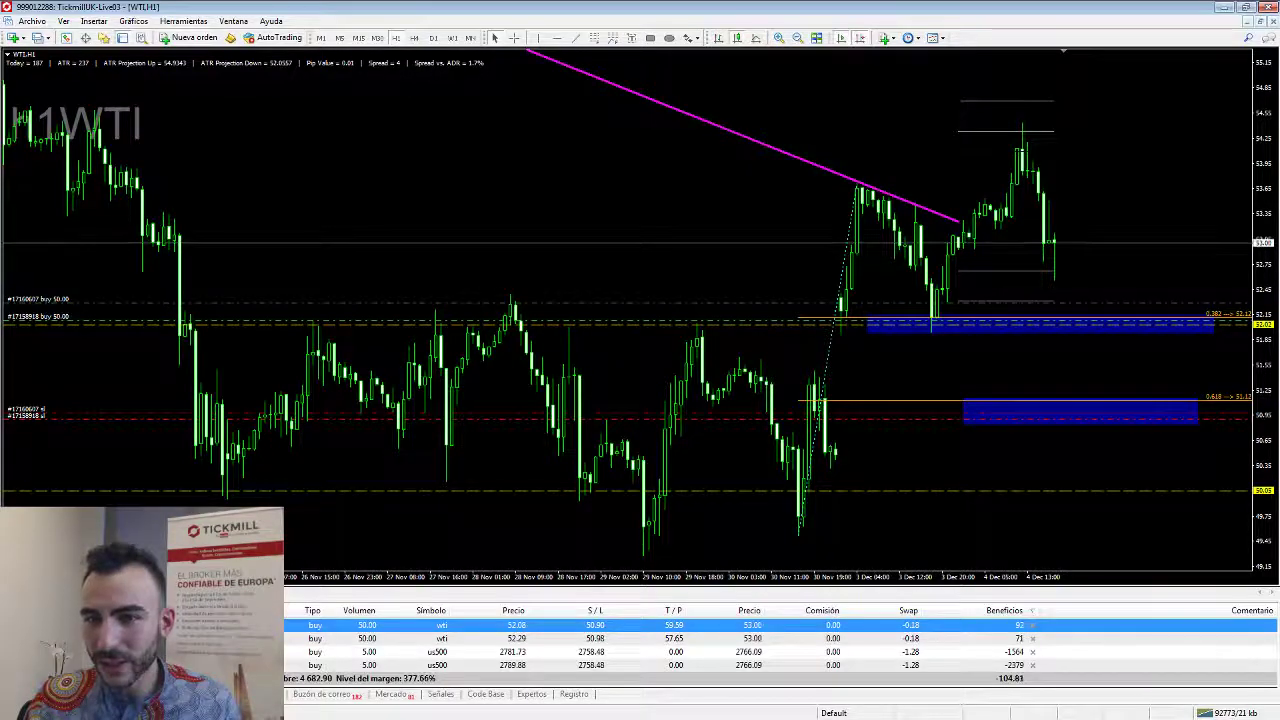
{"action": "left_click", "coordinate": [650, 38]}
{"action": "left_click_drag", "start_coordinate": [926, 86], "coordinate": [1096, 141]}
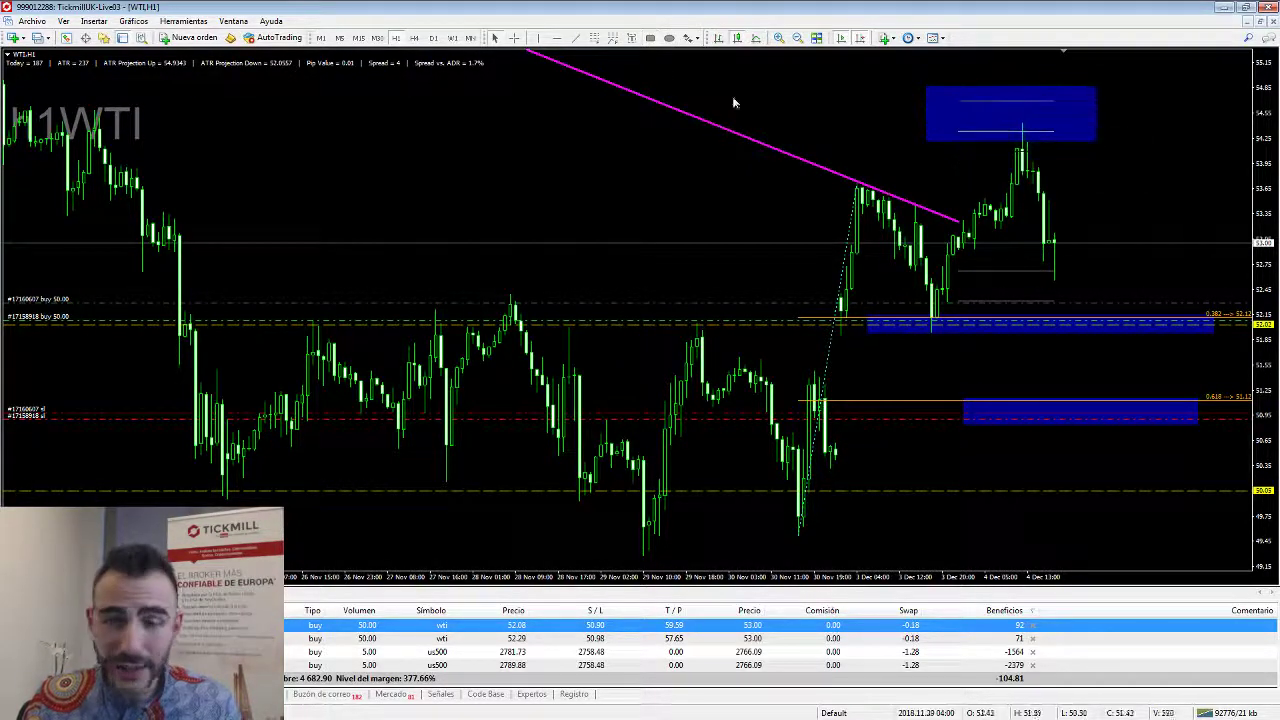
{"action": "key", "text": "Delete"}
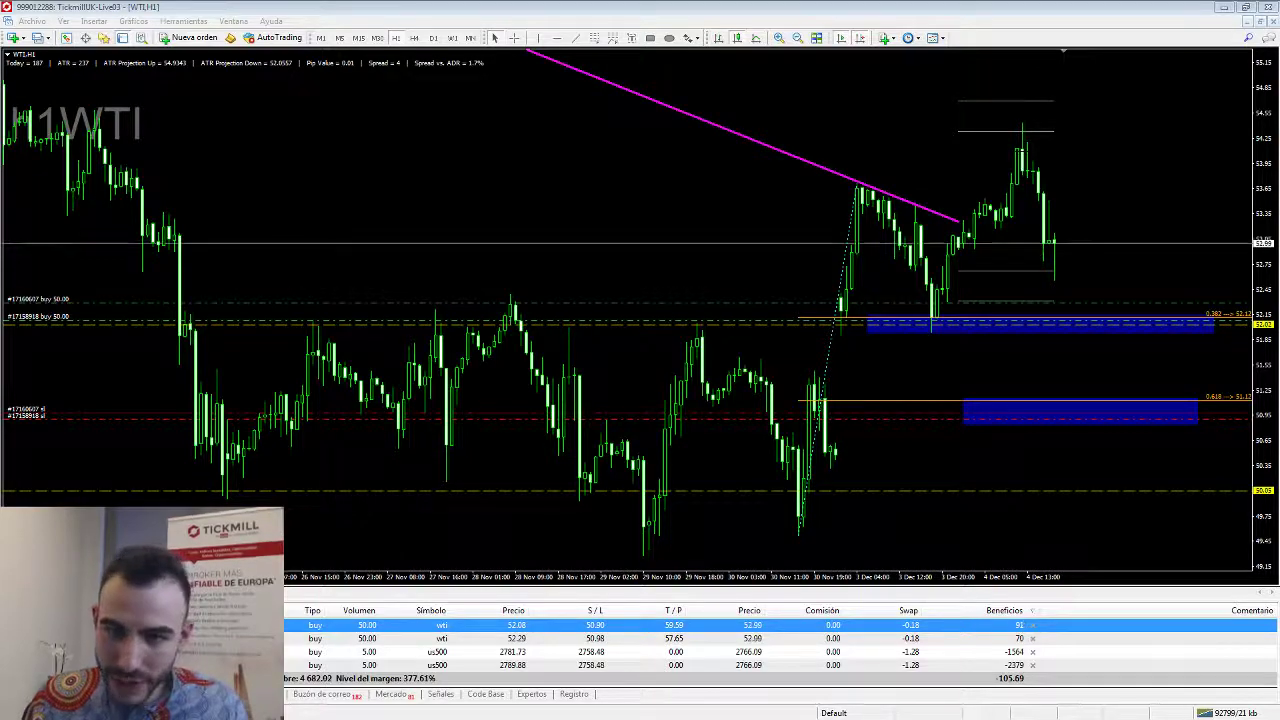
Delete the magenta descending trendline from the WTI H1 chart.
{"action": "left_click_drag", "start_coordinate": [1022, 215], "coordinate": [1029, 222]}
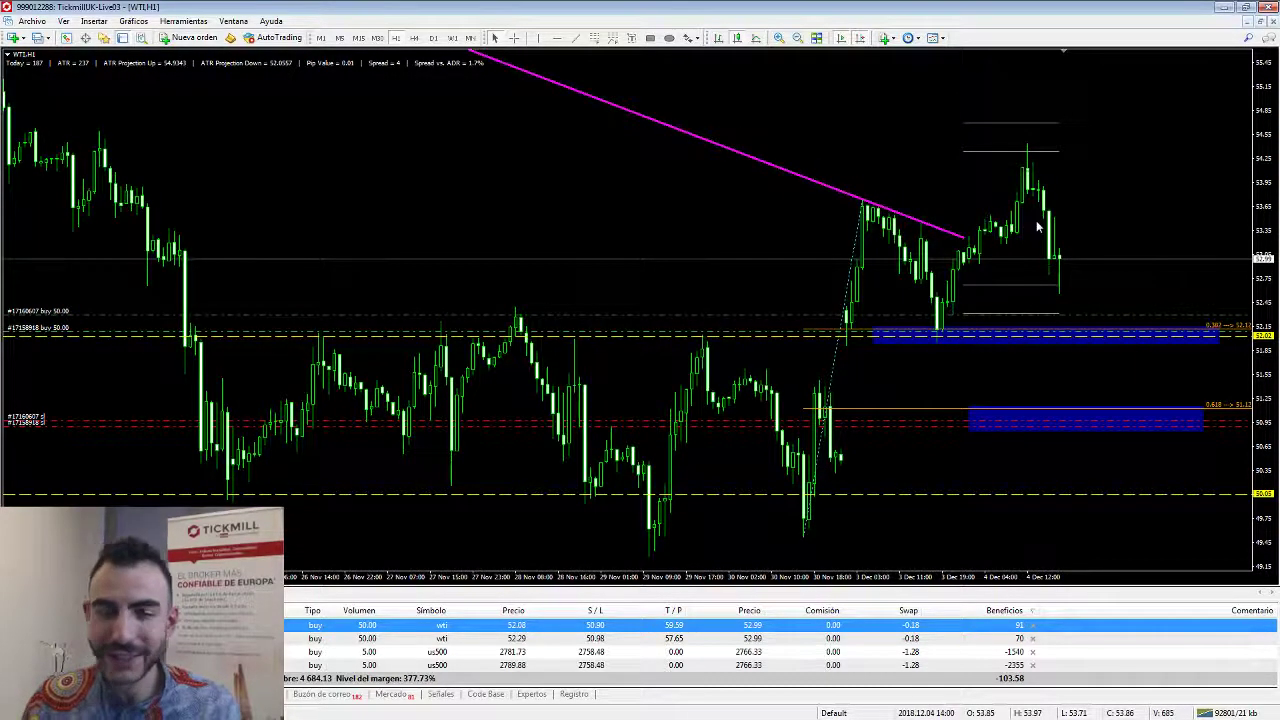
{"action": "key", "text": "BackSpace"}
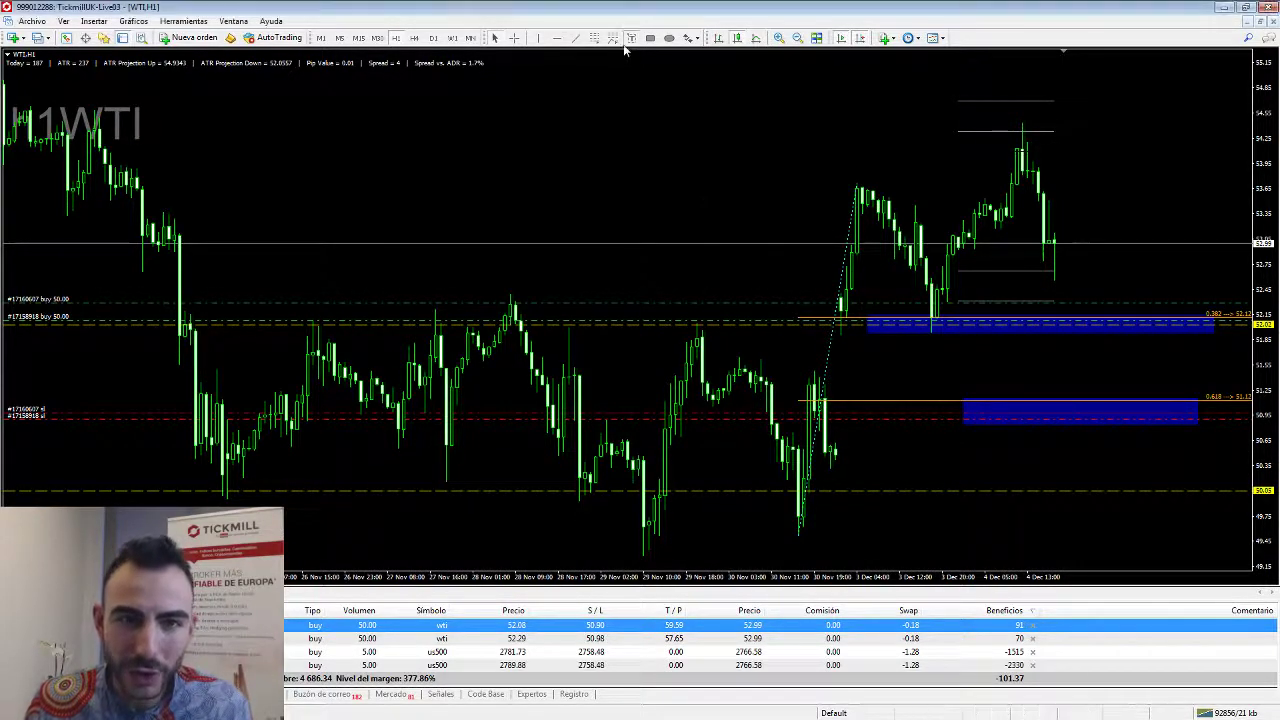
Place a text label "masa" in the empty area above the candles and frame it with a rectangle.
{"action": "left_click", "coordinate": [607, 124]}
{"action": "type", "text": "masa"}
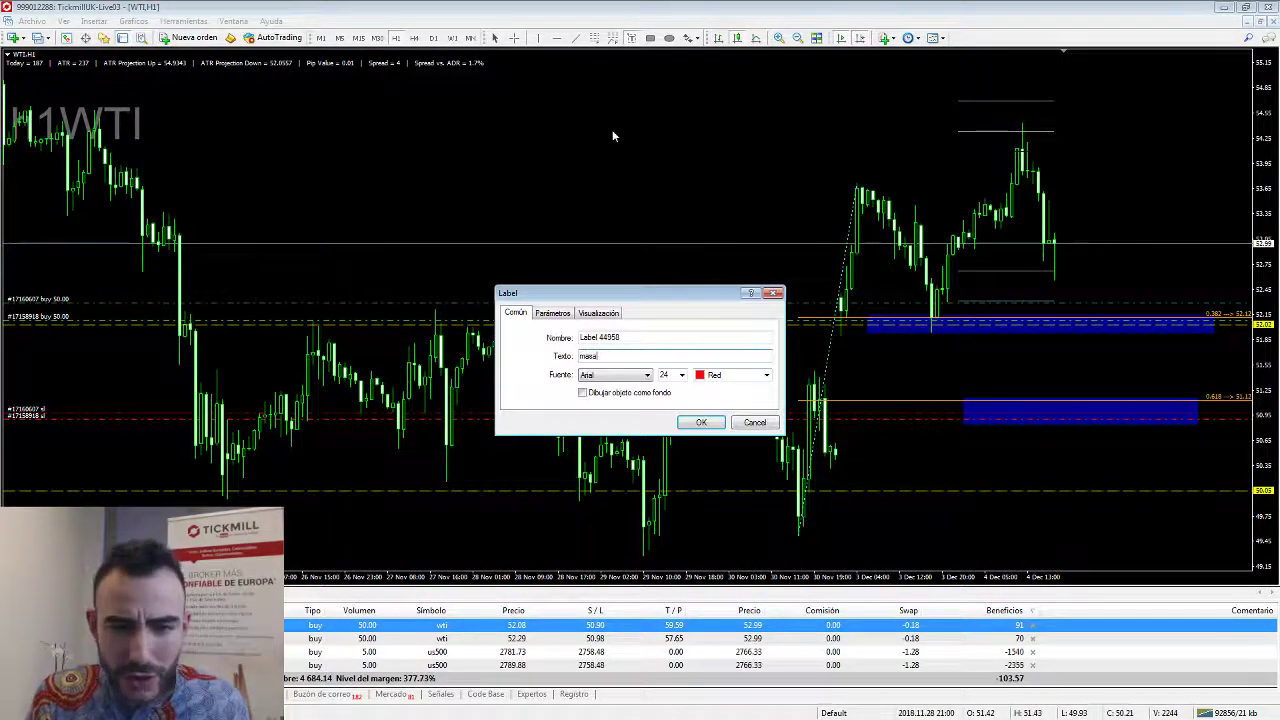
{"action": "key", "text": "Return"}
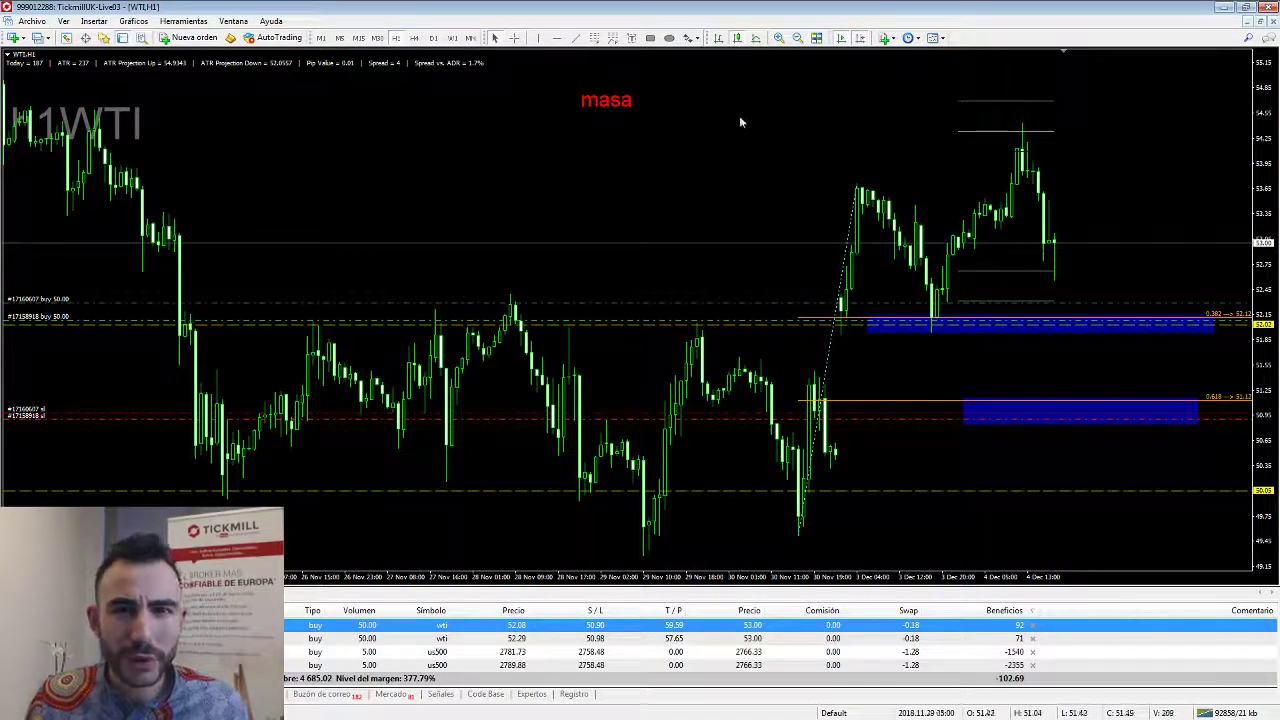
{"action": "left_click", "coordinate": [650, 38]}
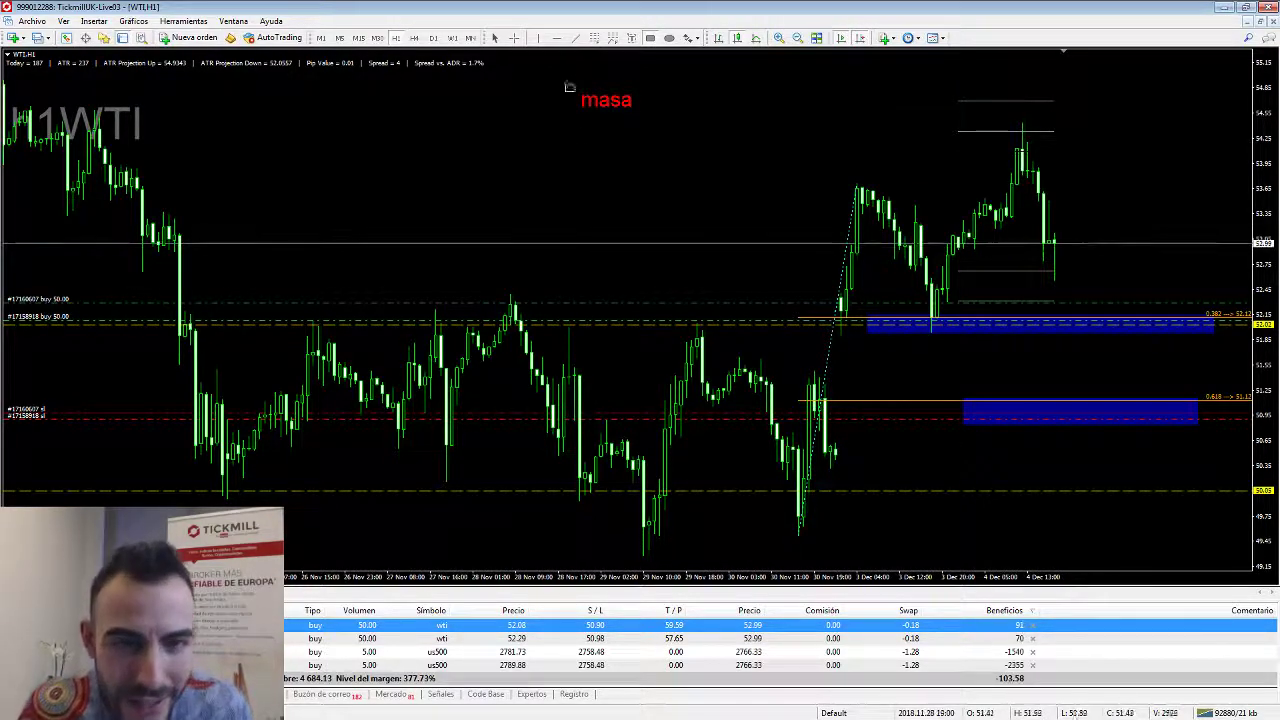
{"action": "left_click_drag", "start_coordinate": [563, 86], "coordinate": [645, 118]}
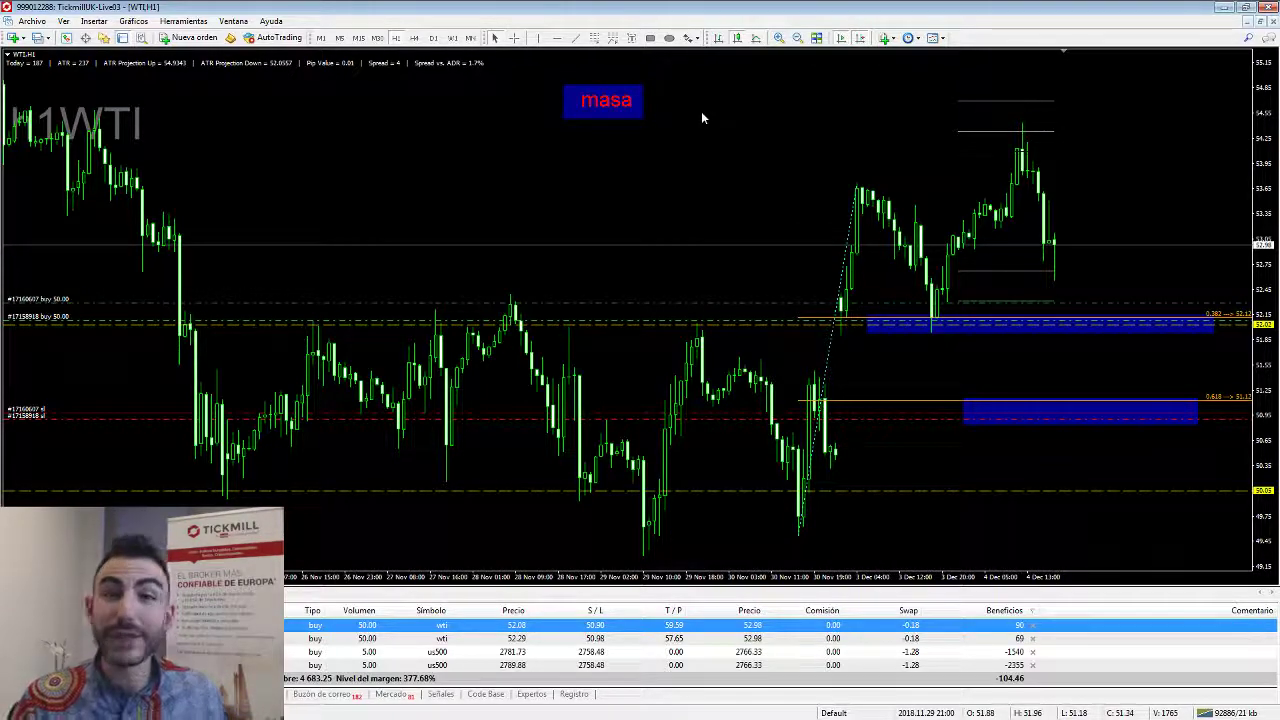
Draw a short vertical line below the "masa" box, add a "trading" label under it and frame that label with a rectangle.
{"action": "left_click", "coordinate": [575, 37]}
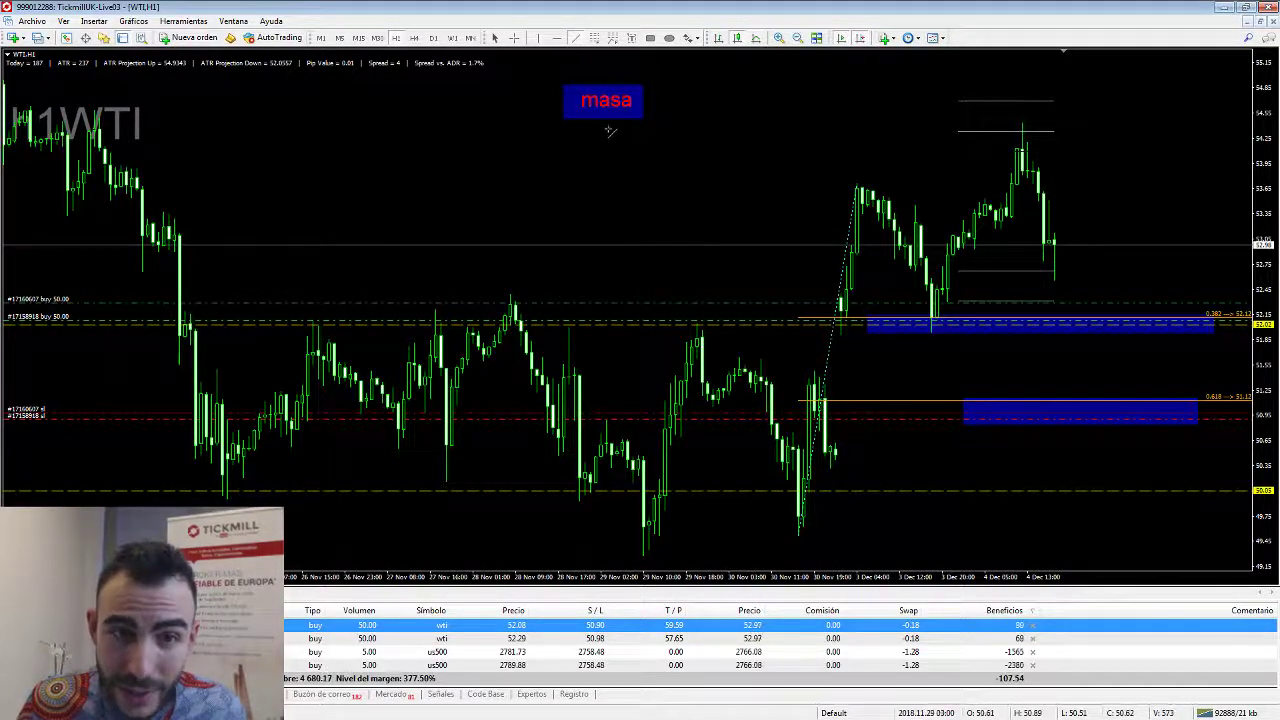
{"action": "left_click_drag", "start_coordinate": [605, 129], "coordinate": [605, 183]}
{"action": "left_click", "coordinate": [588, 204]}
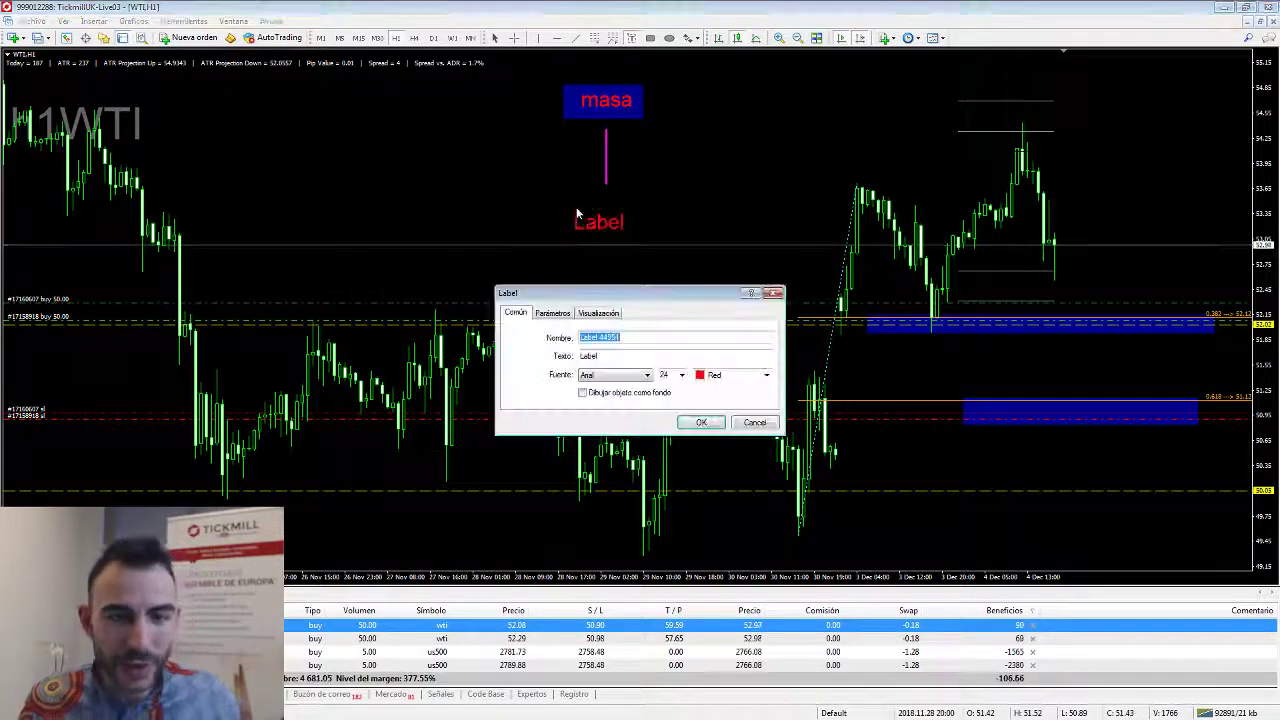
{"action": "type", "text": "trading"}
{"action": "key", "text": "Return"}
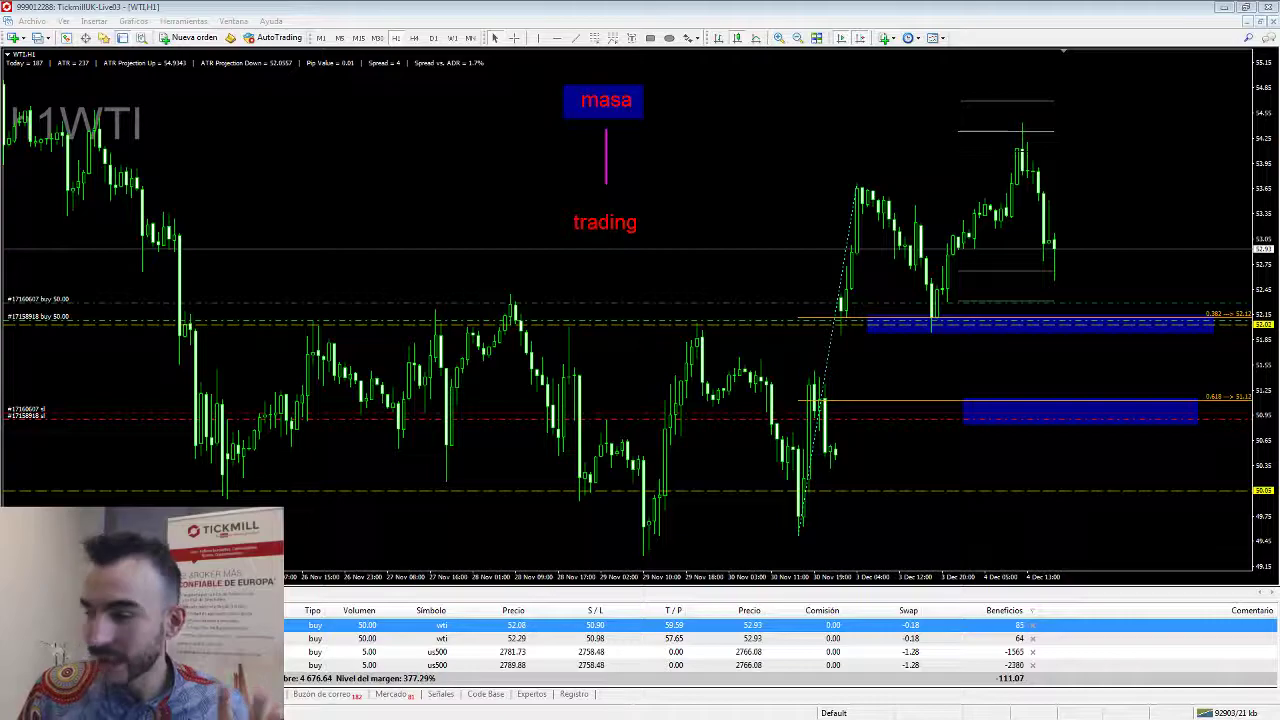
{"action": "left_click", "coordinate": [650, 38]}
{"action": "left_click_drag", "start_coordinate": [568, 208], "coordinate": [653, 236]}
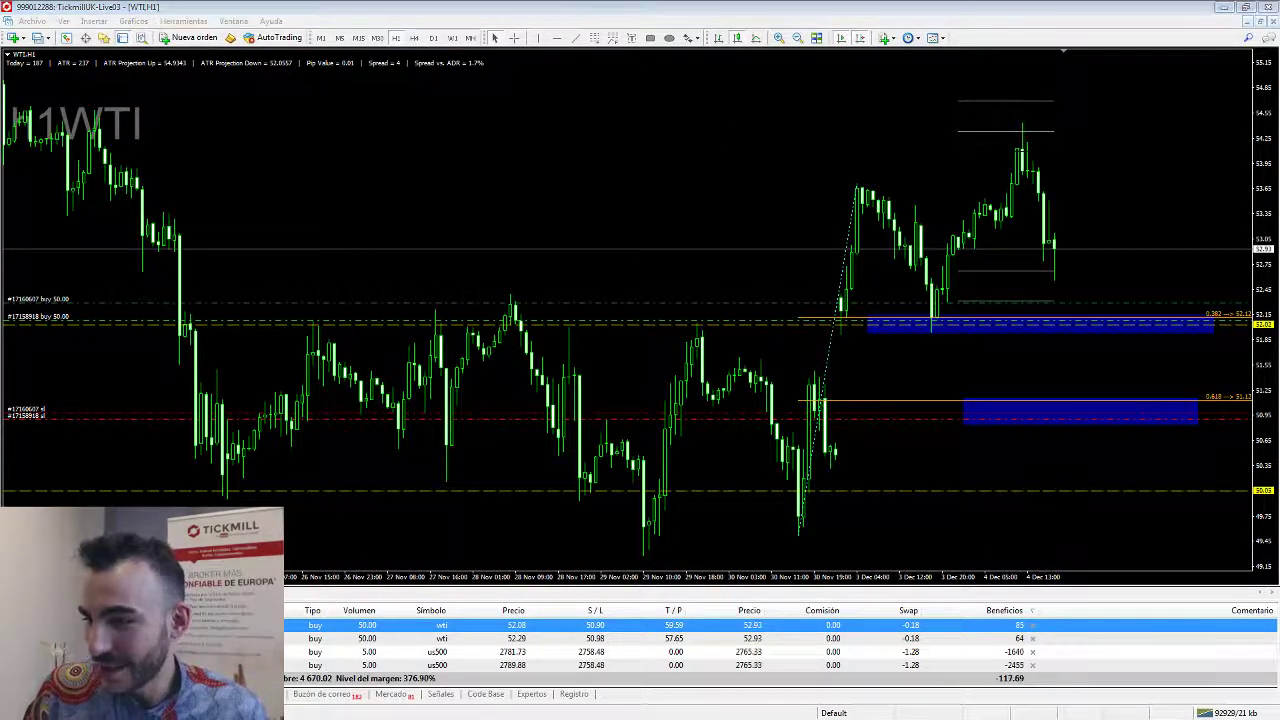
Switch back to the Excel journal and show the columns from Instrumento to Resultado at 100% zoom.
{"action": "key", "text": "alt+Tab"}
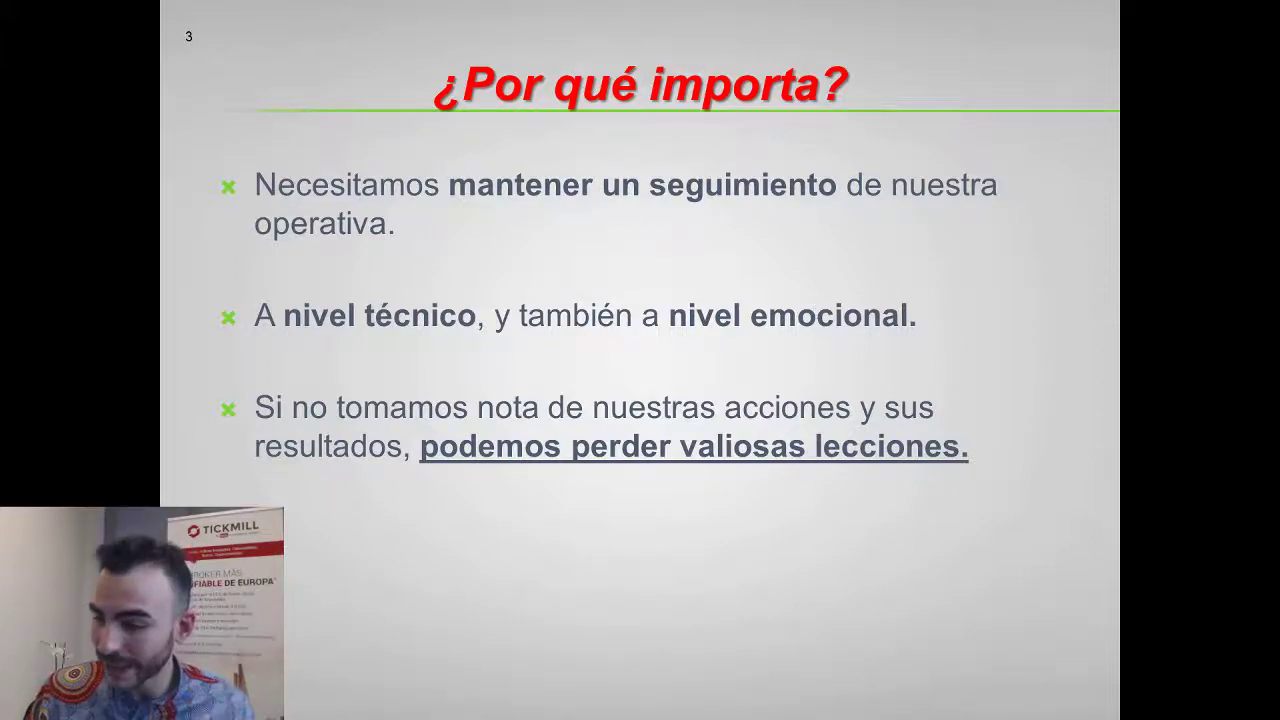
{"action": "key", "text": "alt+Tab"}
{"action": "left_click", "coordinate": [911, 251]}
{"action": "left_click", "coordinate": [697, 312]}
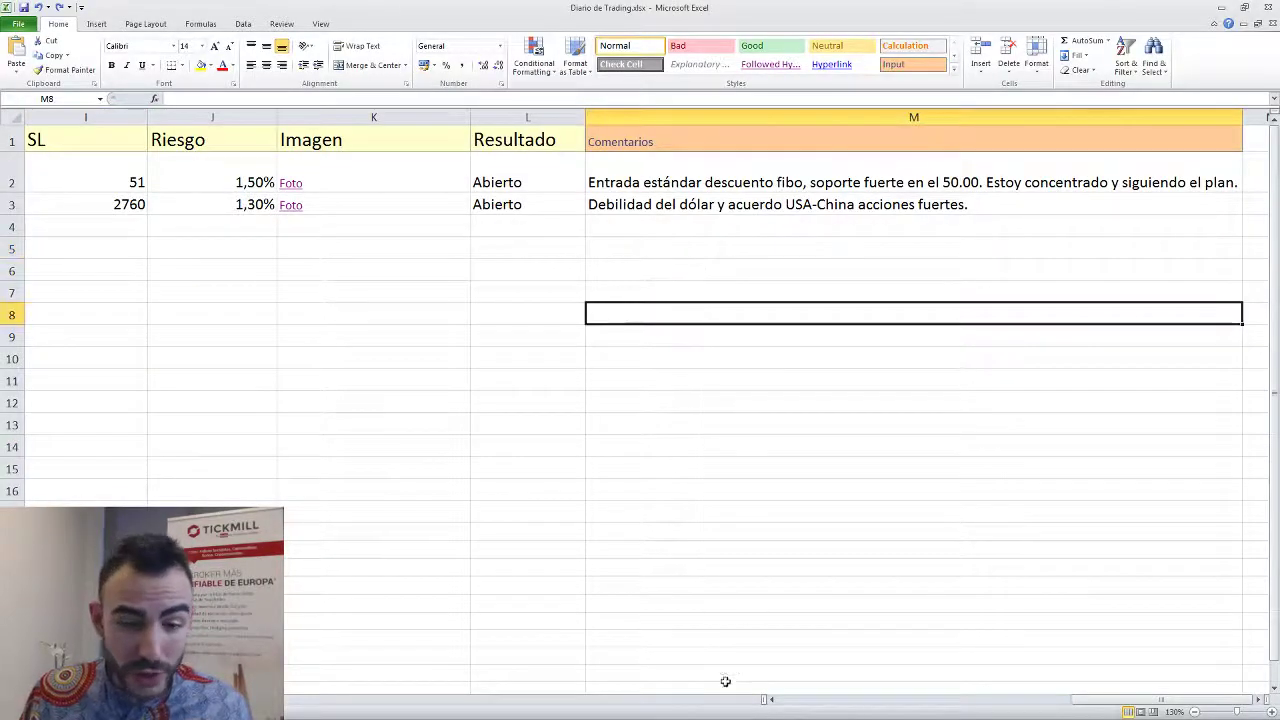
{"action": "left_click_drag", "start_coordinate": [1092, 699], "coordinate": [880, 709]}
{"action": "scroll", "coordinate": [694, 484], "scroll_direction": "down", "scroll_amount": 5}
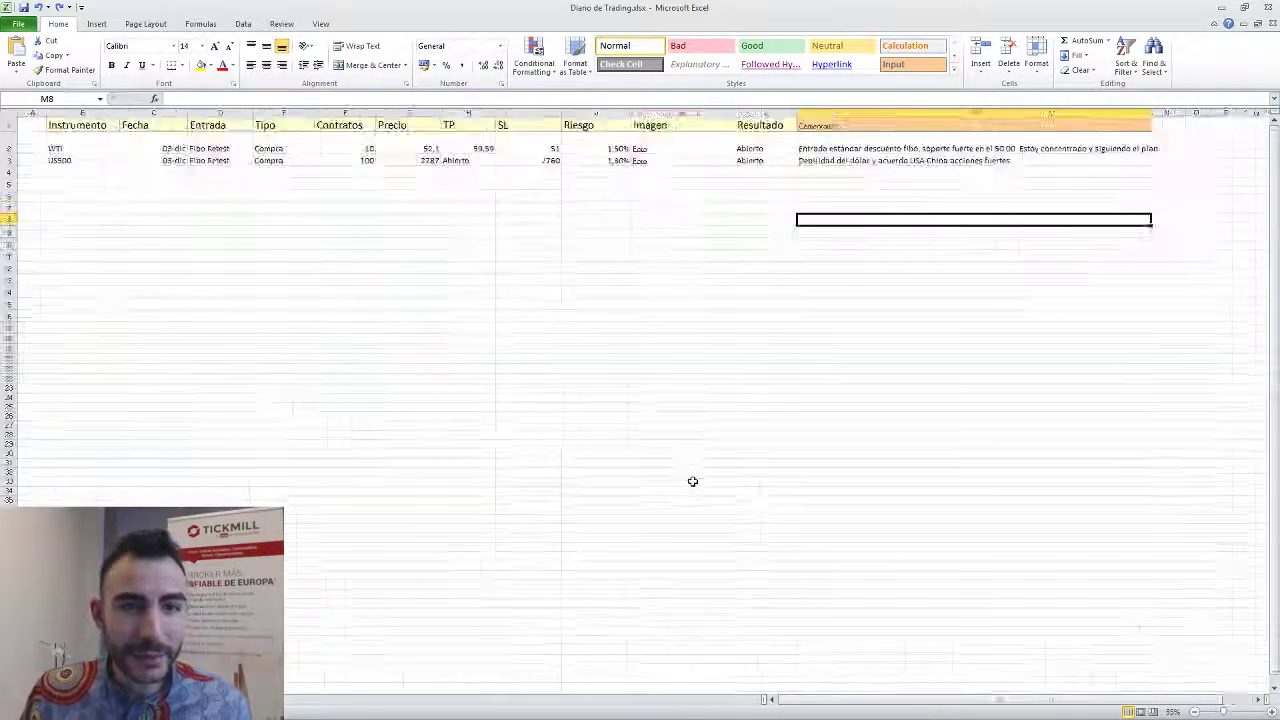
{"action": "scroll", "coordinate": [693, 481], "scroll_direction": "up", "scroll_amount": 5}
{"action": "scroll", "coordinate": [692, 481], "scroll_direction": "down", "scroll_amount": 2}
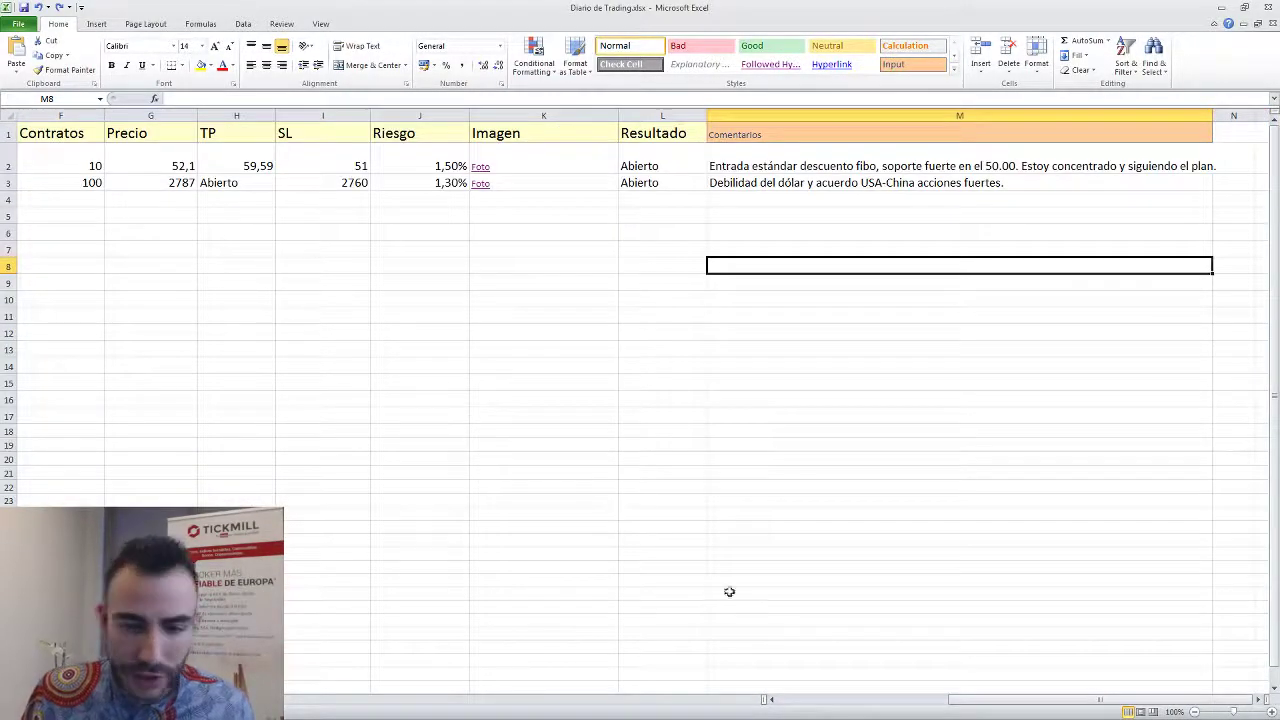
{"action": "left_click_drag", "start_coordinate": [1046, 700], "coordinate": [870, 705]}
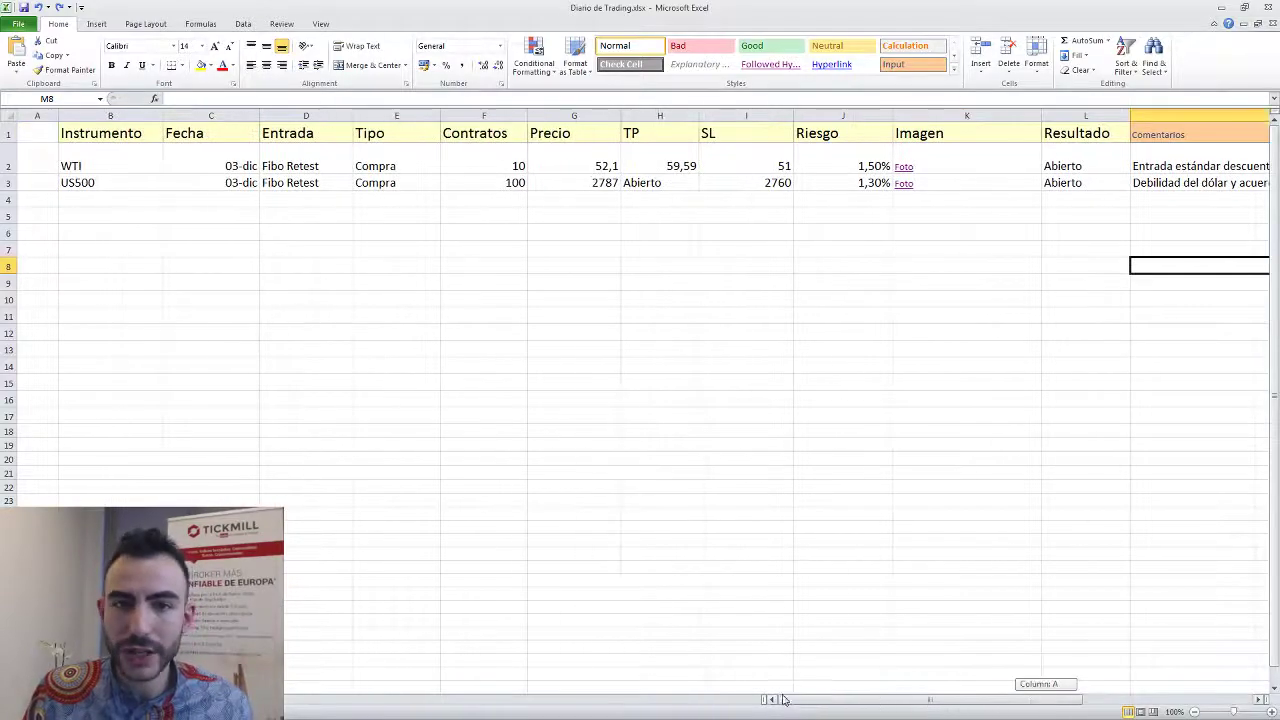
Point out the WTI trade's Resultado entry in L2, leaving its text as it is.
{"action": "left_click", "coordinate": [880, 284]}
{"action": "left_click", "coordinate": [1057, 163]}
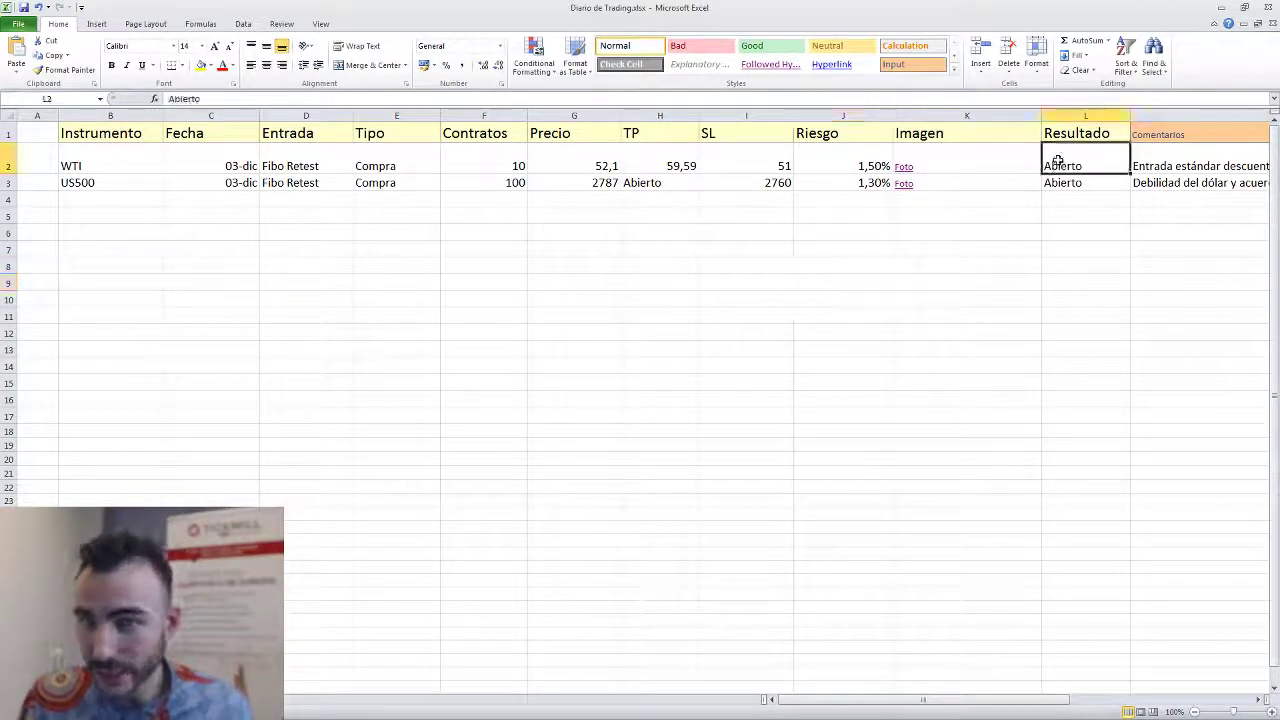
{"action": "double_click", "coordinate": [1072, 165]}
{"action": "left_click_drag", "start_coordinate": [1110, 166], "coordinate": [1028, 160]}
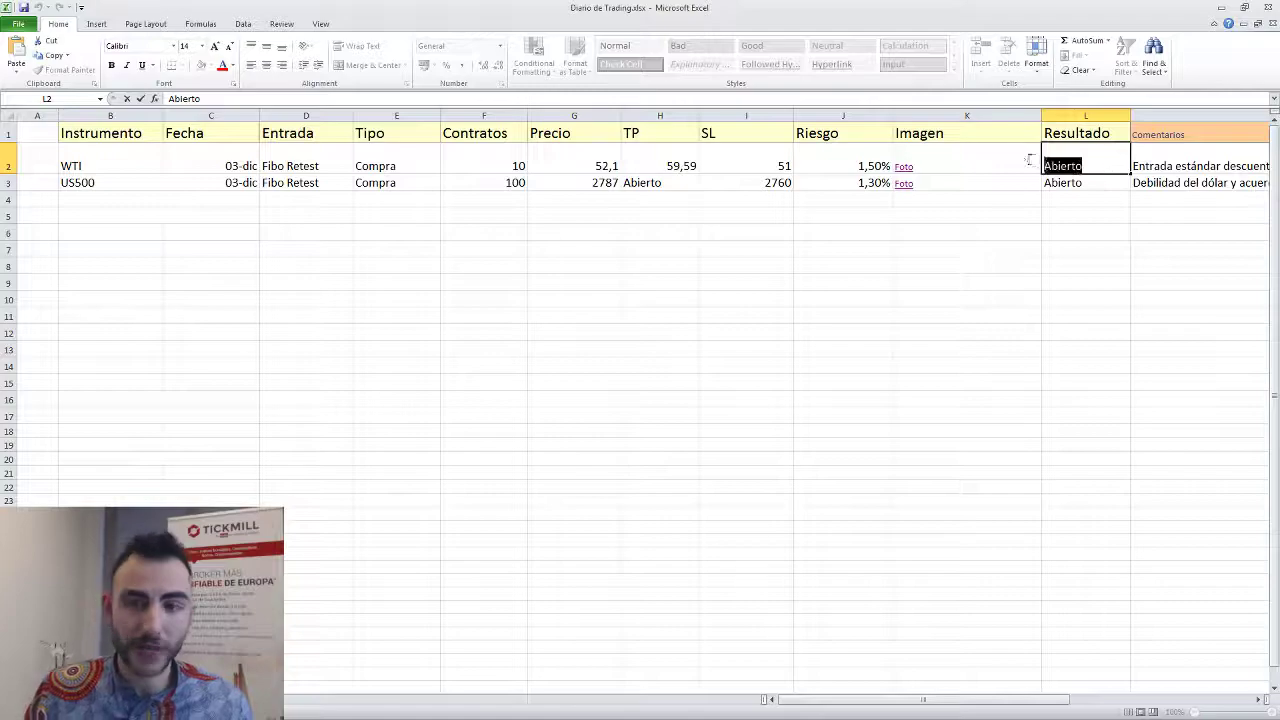
{"action": "left_click", "coordinate": [1006, 229]}
Examine the Instrumento column and the empty rows beneath the WTI and US500 trades.
{"action": "left_click", "coordinate": [108, 196]}
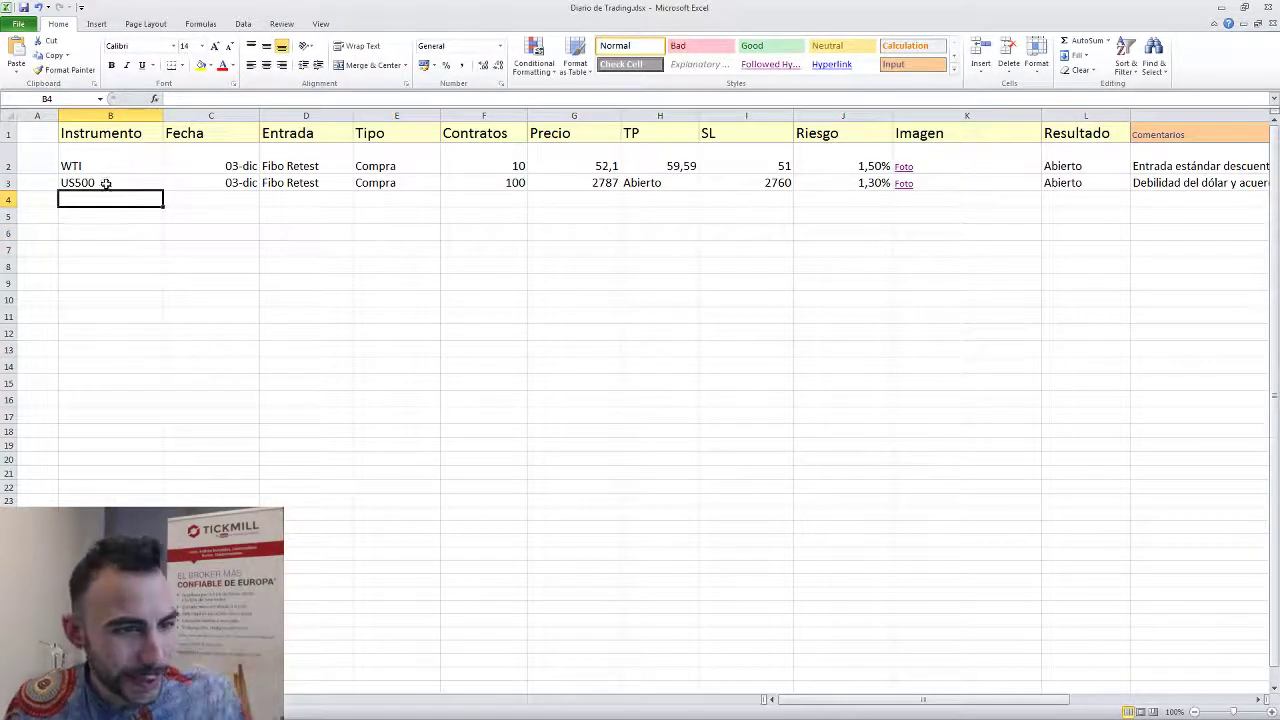
{"action": "left_click", "coordinate": [100, 215]}
{"action": "left_click", "coordinate": [91, 252]}
{"action": "left_click", "coordinate": [93, 299]}
{"action": "left_click", "coordinate": [94, 350]}
{"action": "left_click", "coordinate": [88, 415]}
{"action": "left_click", "coordinate": [83, 434]}
{"action": "left_click", "coordinate": [118, 183]}
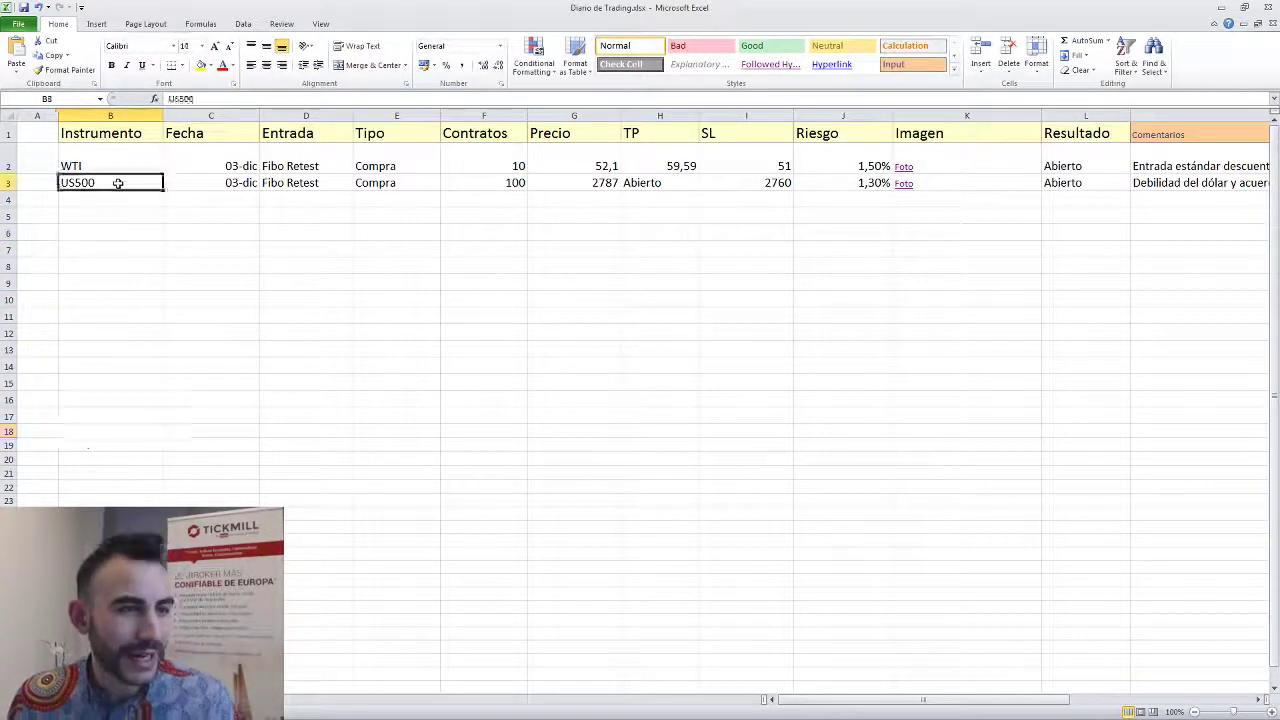
{"action": "left_click", "coordinate": [117, 213]}
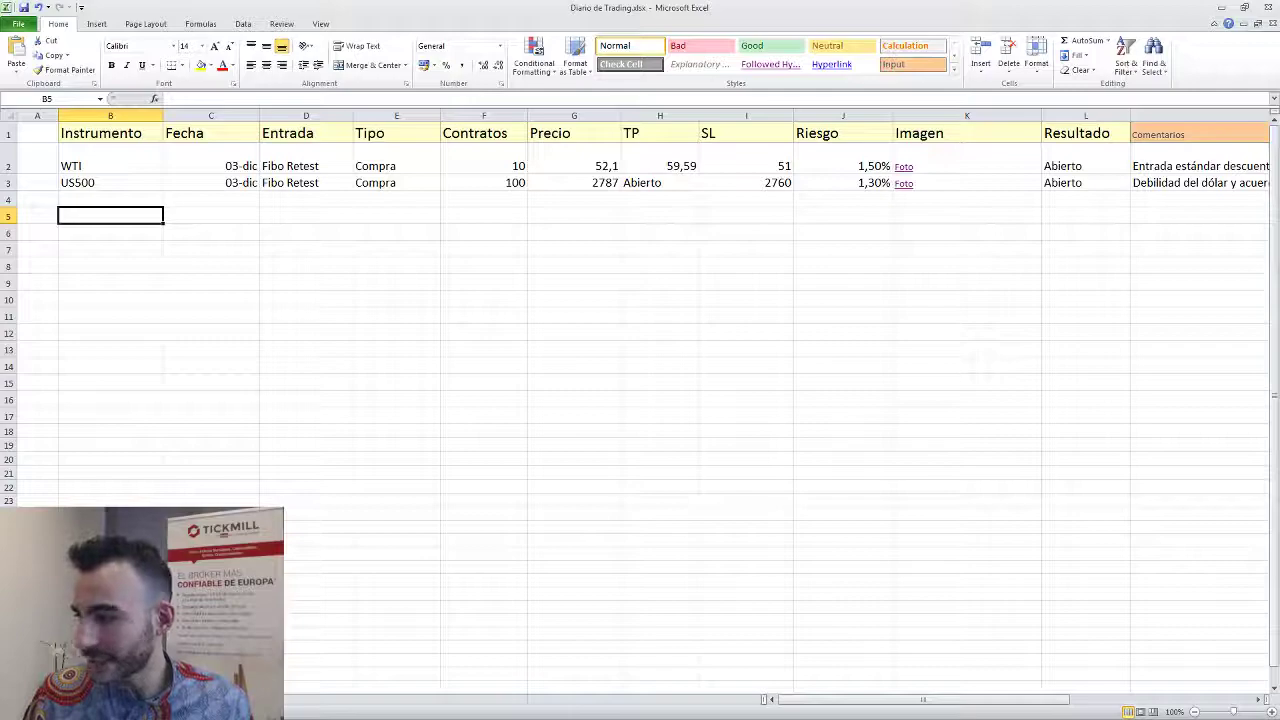
{"action": "left_click", "coordinate": [586, 232]}
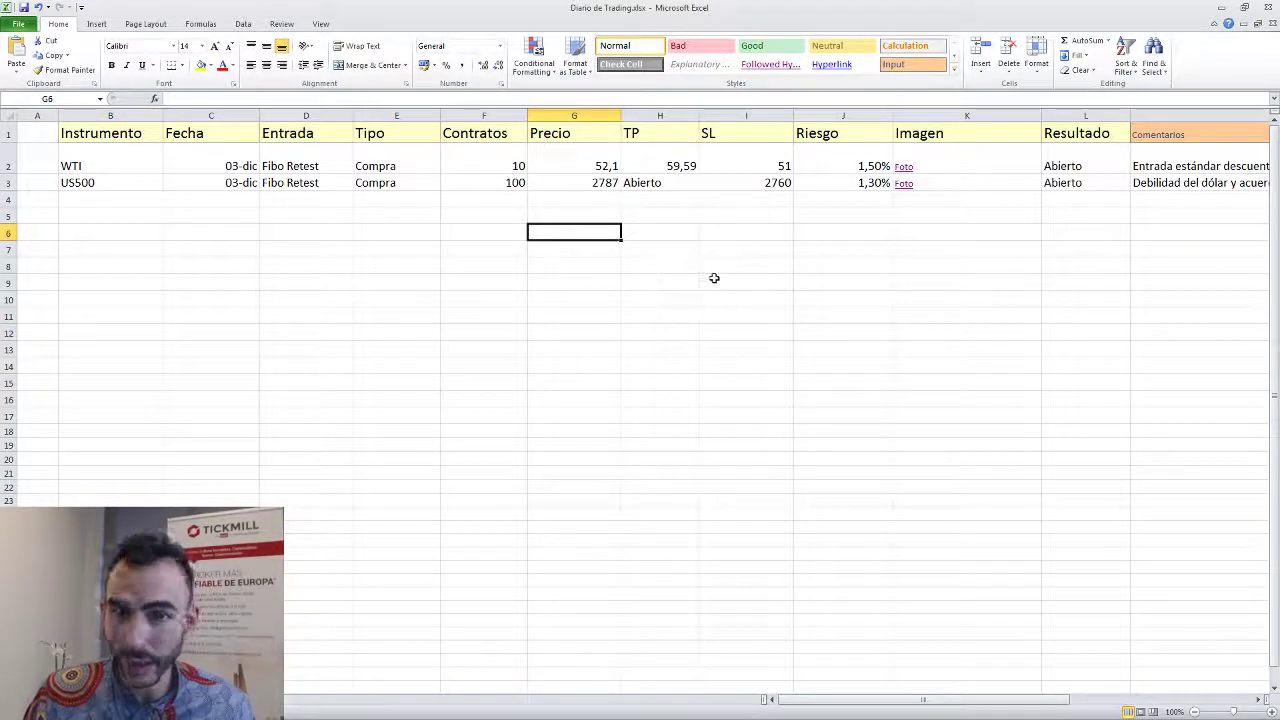
{"action": "left_click", "coordinate": [396, 234]}
{"action": "left_click", "coordinate": [208, 234]}
{"action": "left_click", "coordinate": [533, 262]}
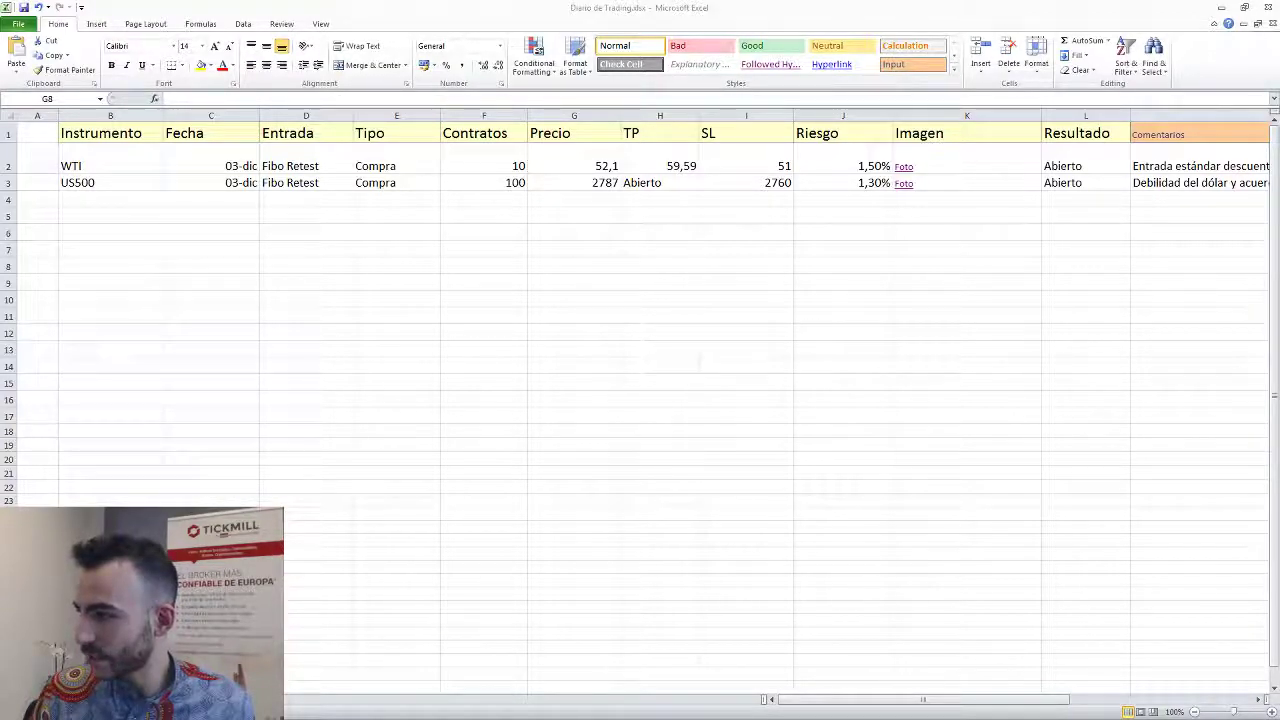
{"action": "left_click", "coordinate": [1112, 400]}
Switch to the PowerPoint presentation, start the slide show from the "¿Por qué importa?" slide and advance two slides.
{"action": "key", "text": "alt+Tab"}
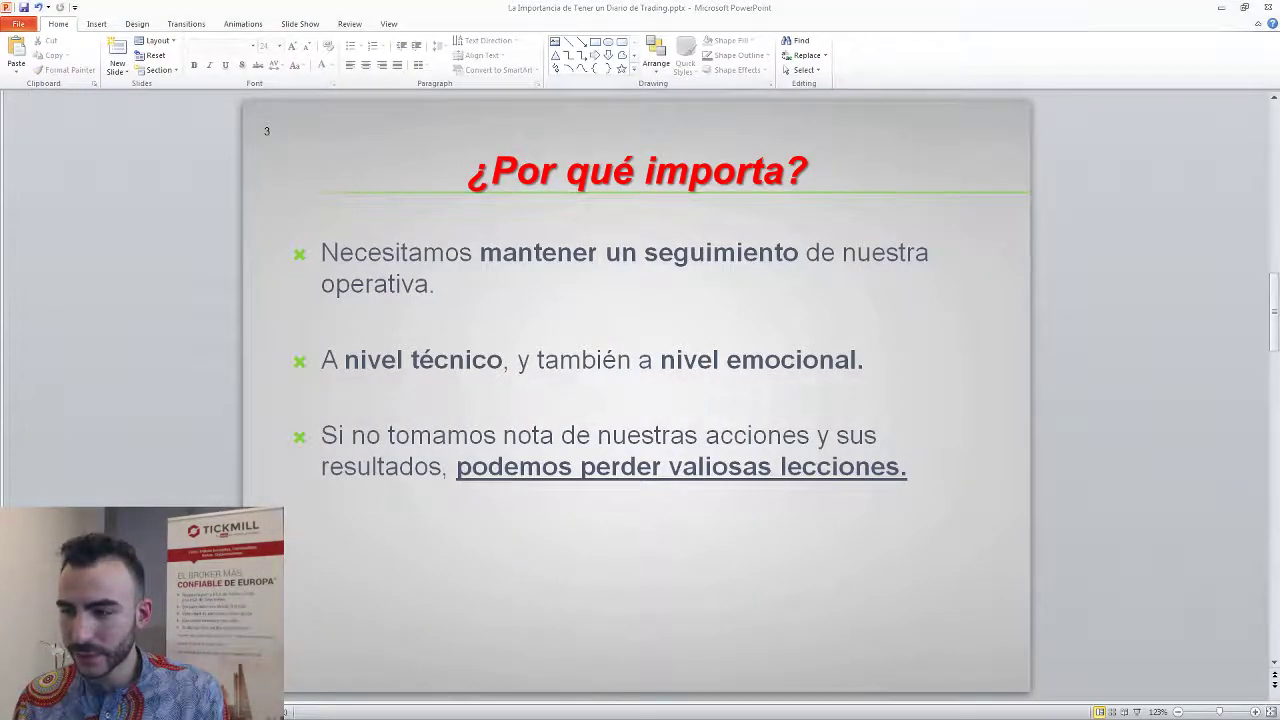
{"action": "key", "text": "shift+F5"}
{"action": "key", "text": "Right"}
{"action": "key", "text": "Right"}
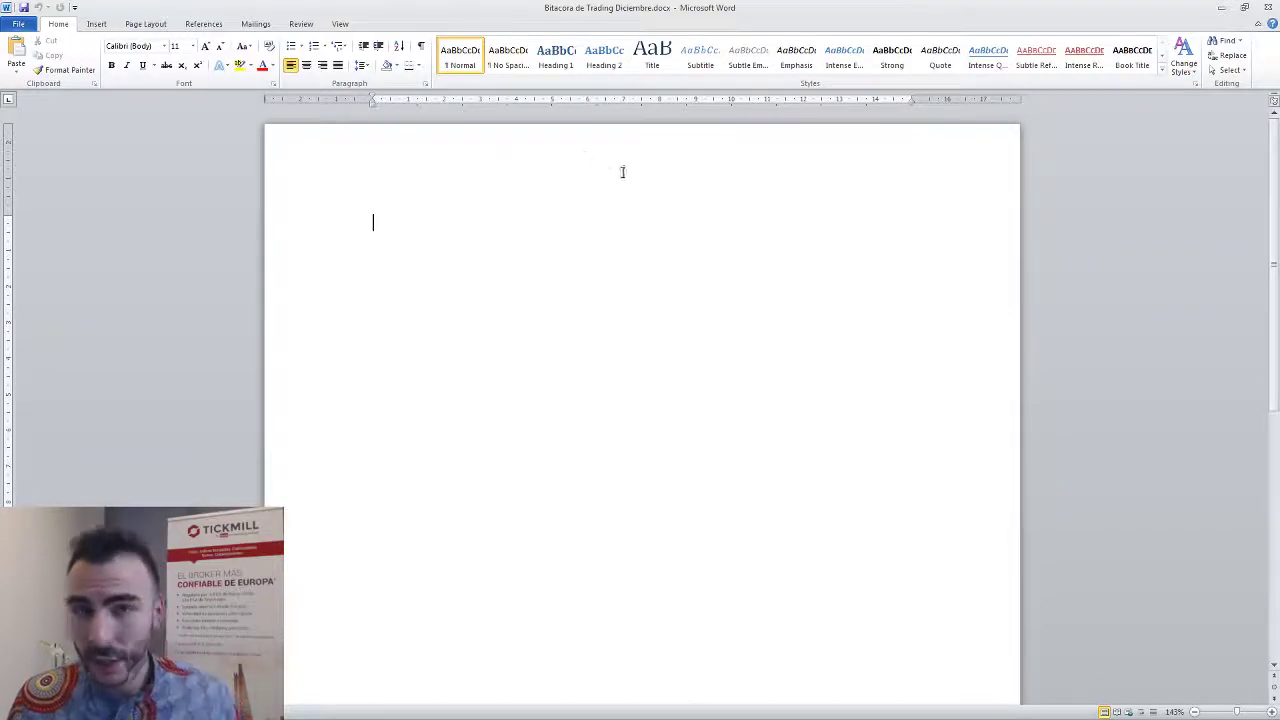
In the Word document Bitacora de Trading Diciembre.docx, list LibreOffice, Openoffice and Word on separate lines.
{"action": "type", "text": "Libre0"}
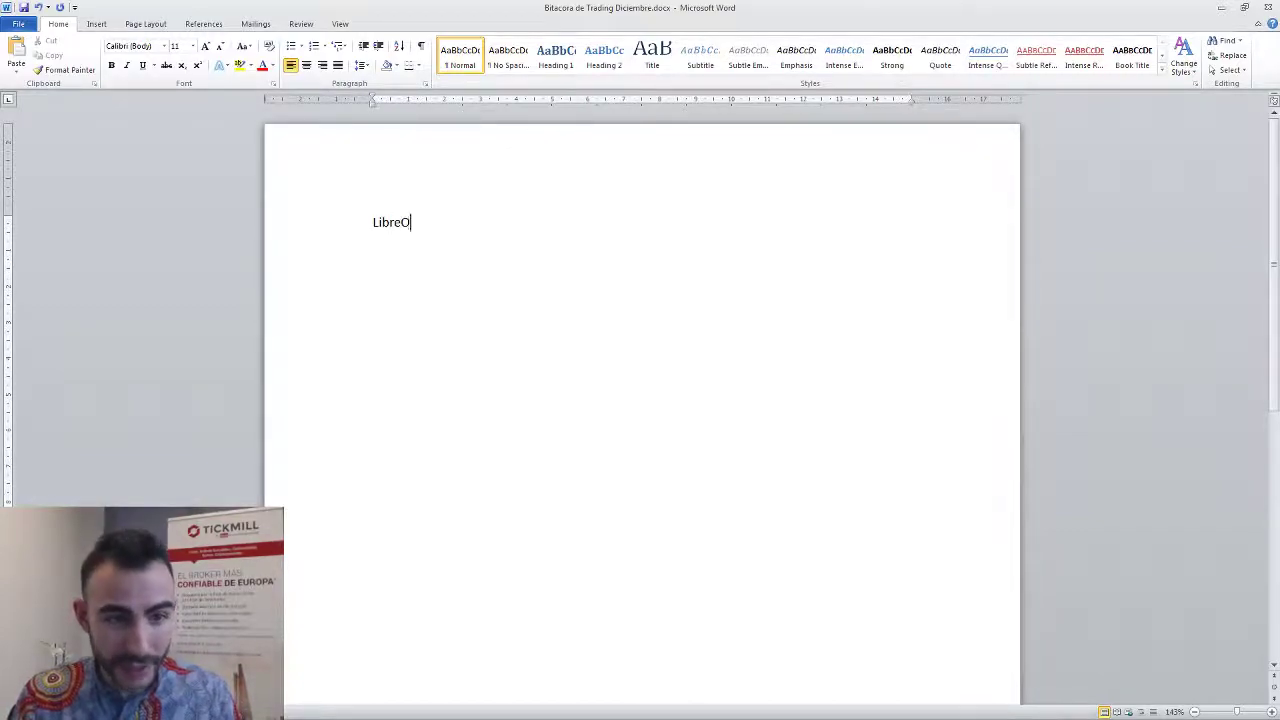
{"action": "key", "text": "BackSpace"}
{"action": "type", "text": "Office"}
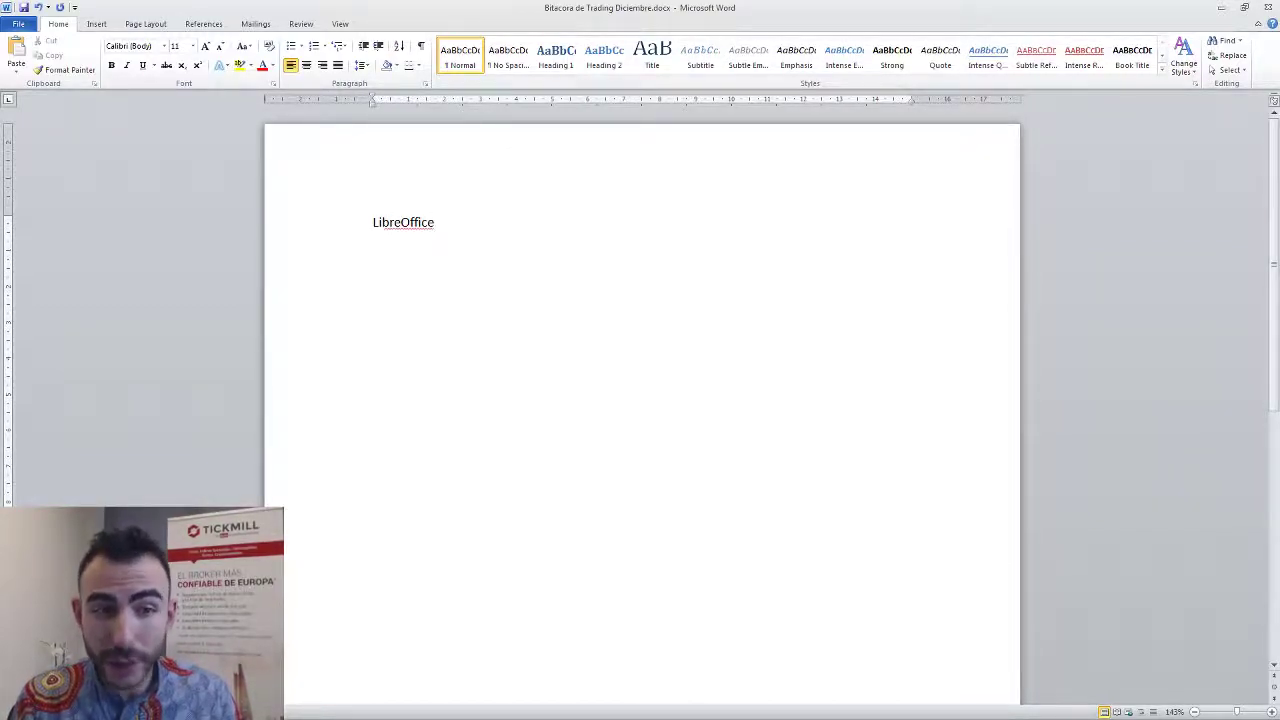
{"action": "key", "text": "Return"}
{"action": "type", "text": "Openoffice"}
{"action": "key", "text": "Return"}
{"action": "type", "text": "Word"}
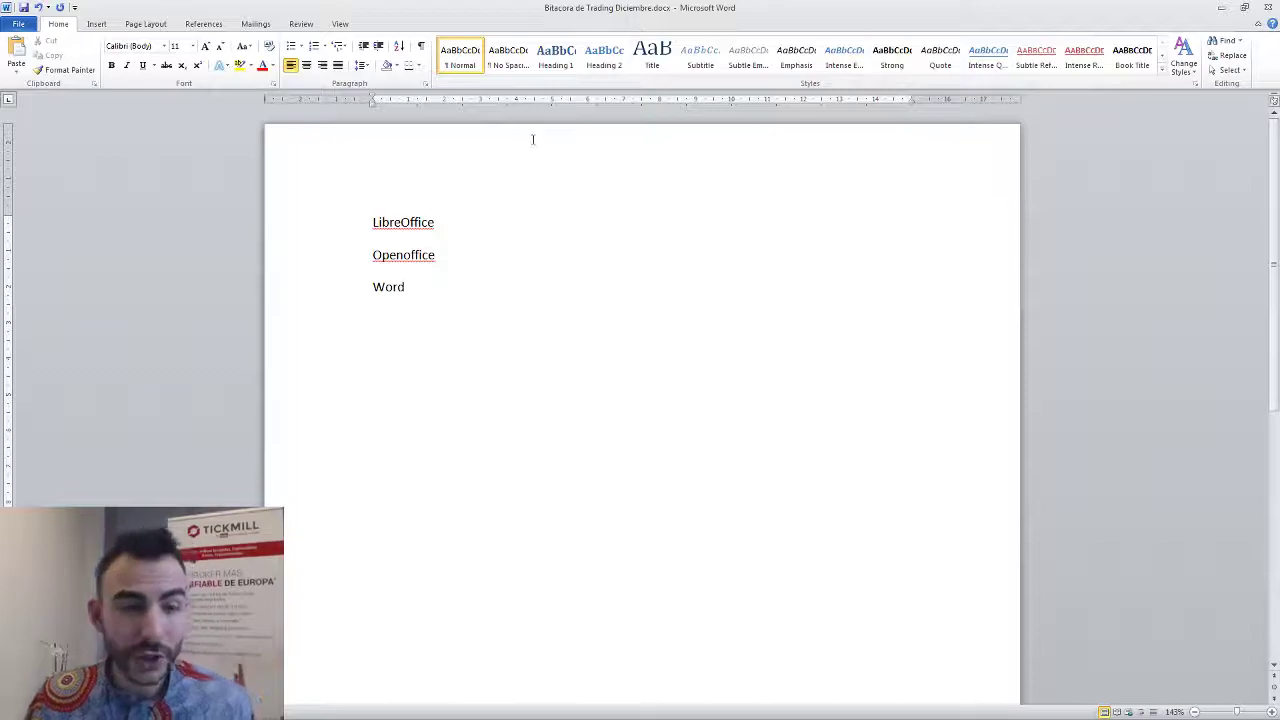
Enlarge the font of all three listed program names to 18 pt.
{"action": "left_click_drag", "start_coordinate": [478, 289], "coordinate": [372, 218]}
{"action": "left_click", "coordinate": [208, 46]}
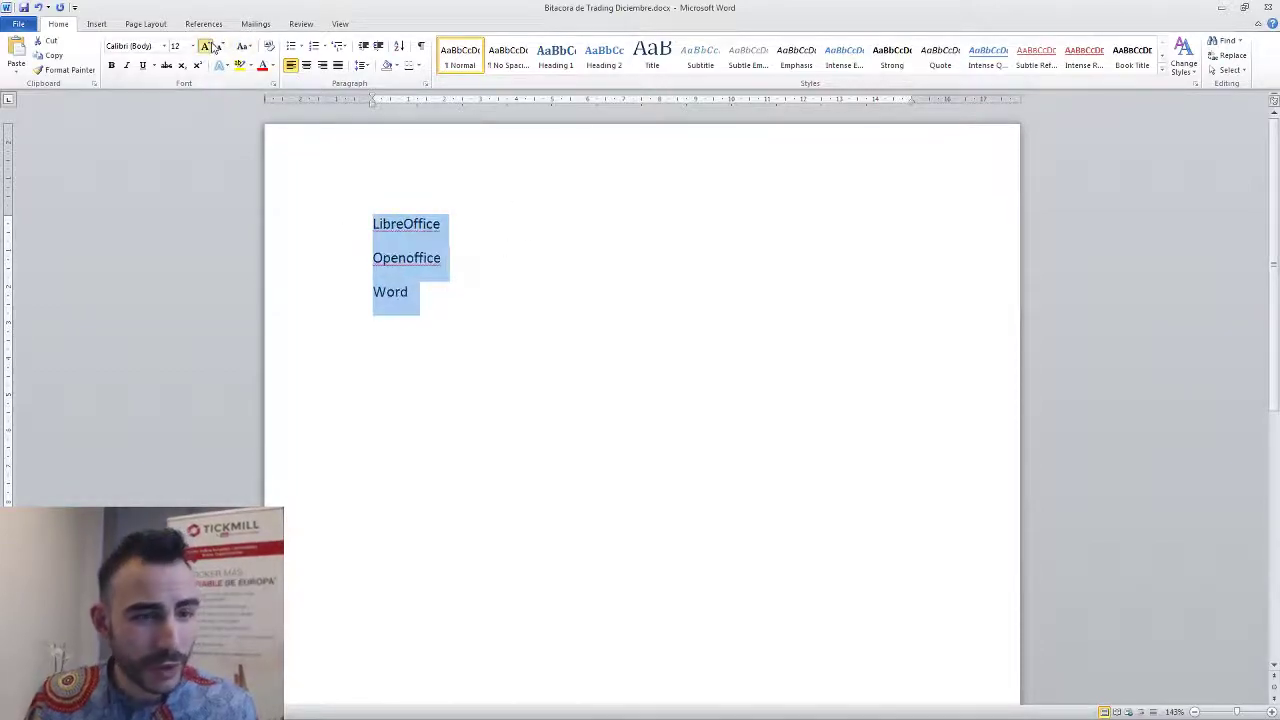
{"action": "left_click", "coordinate": [208, 46]}
{"action": "left_click", "coordinate": [208, 46]}
{"action": "left_click", "coordinate": [208, 46]}
{"action": "left_click", "coordinate": [520, 296]}
Make the LibreOffice and Openoffice lines bold.
{"action": "left_click_drag", "start_coordinate": [494, 275], "coordinate": [396, 246]}
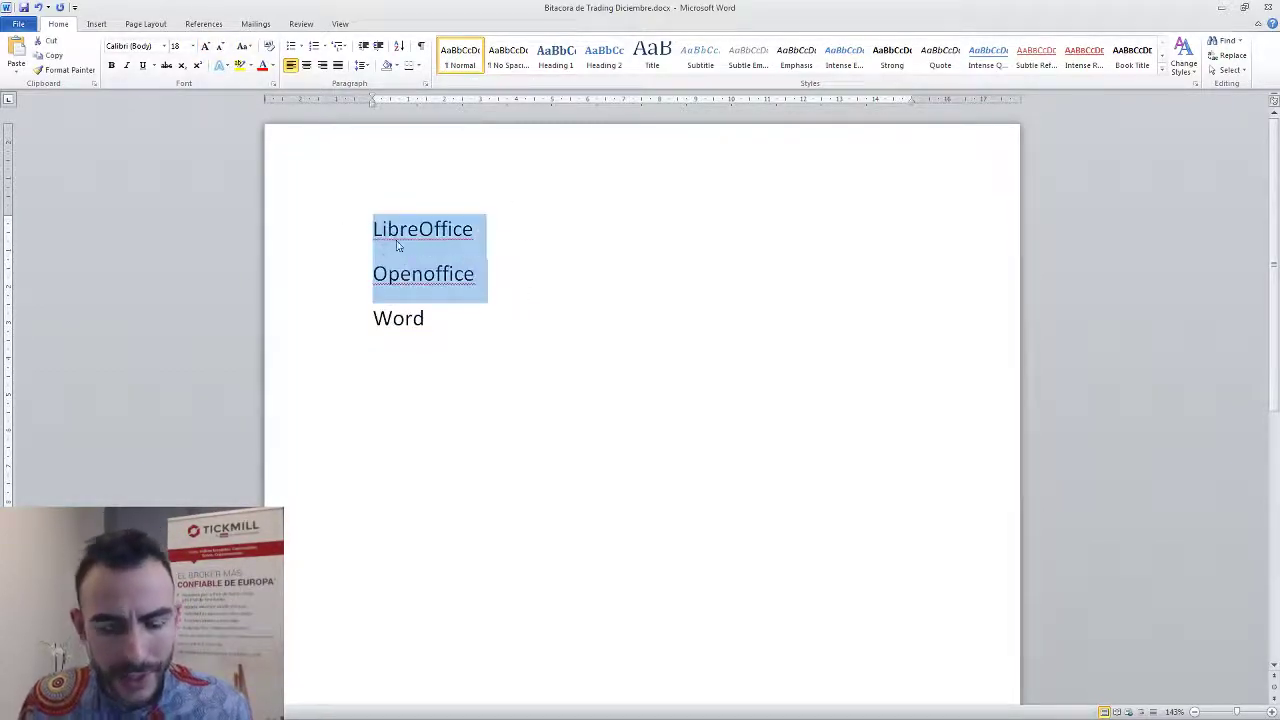
{"action": "key", "text": "ctrl+b"}
{"action": "left_click", "coordinate": [560, 331]}
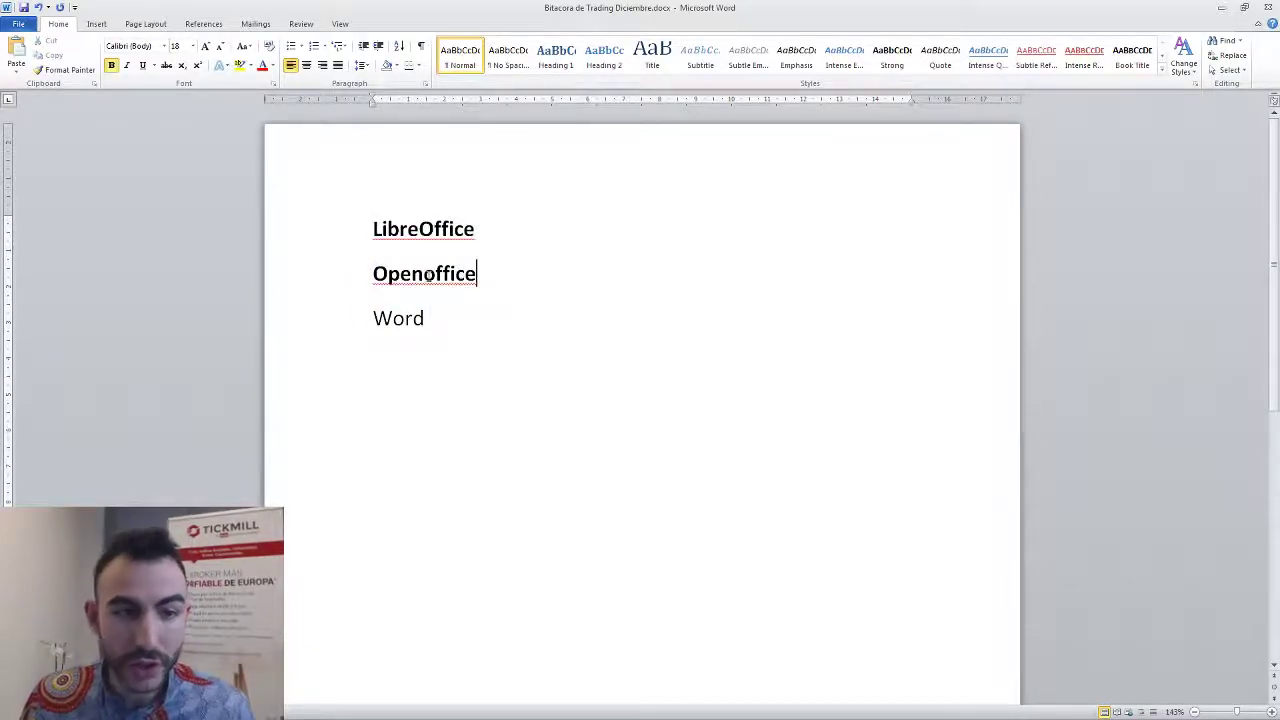
Respell the first two listed program names as two words each, Open Office and Libre Office.
{"action": "left_click", "coordinate": [424, 275]}
{"action": "left_click_drag", "start_coordinate": [430, 276], "coordinate": [400, 243]}
{"action": "type", "text": "O"}
{"action": "left_click", "coordinate": [517, 319]}
{"action": "left_click", "coordinate": [520, 240]}
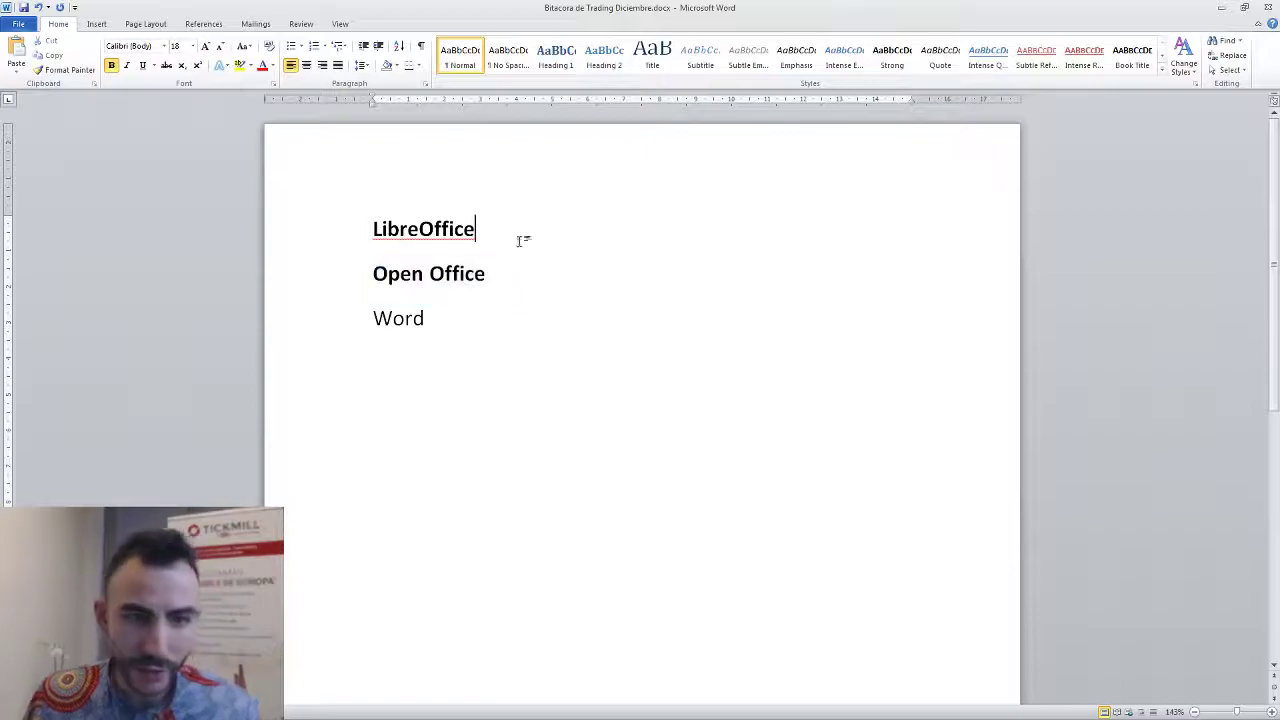
{"action": "left_click", "coordinate": [436, 228]}
{"action": "left_click", "coordinate": [489, 315]}
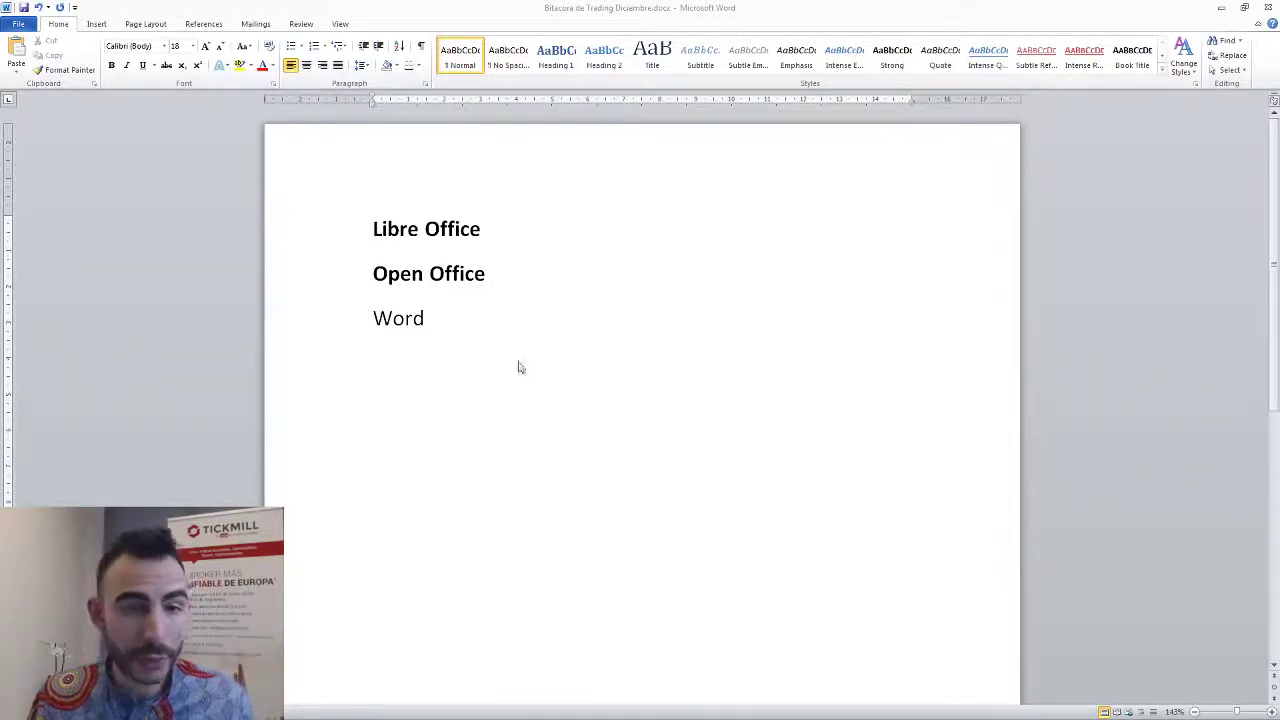
Delete the whole list of program names and enter the centred date heading 4 Diciembre 2018.
{"action": "left_click", "coordinate": [484, 316]}
{"action": "left_click_drag", "start_coordinate": [481, 316], "coordinate": [360, 210]}
{"action": "left_click", "coordinate": [809, 398]}
{"action": "left_click_drag", "start_coordinate": [706, 394], "coordinate": [176, 190]}
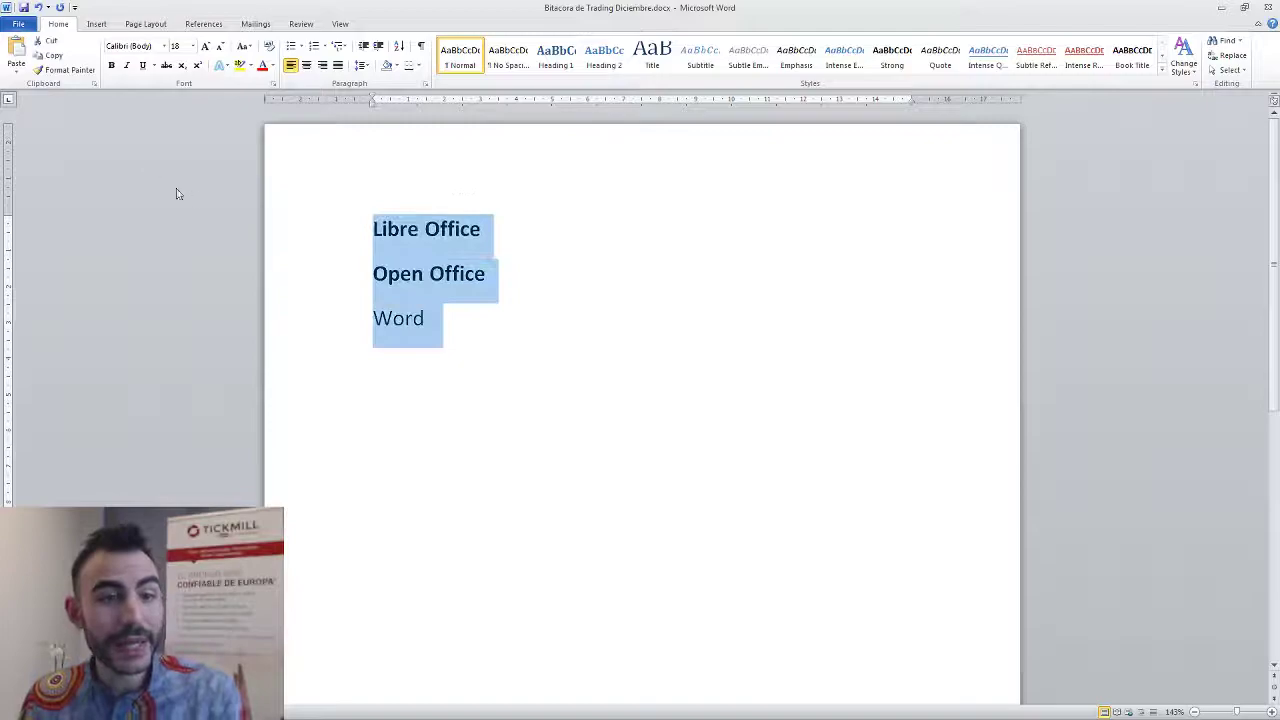
{"action": "left_click", "coordinate": [306, 65]}
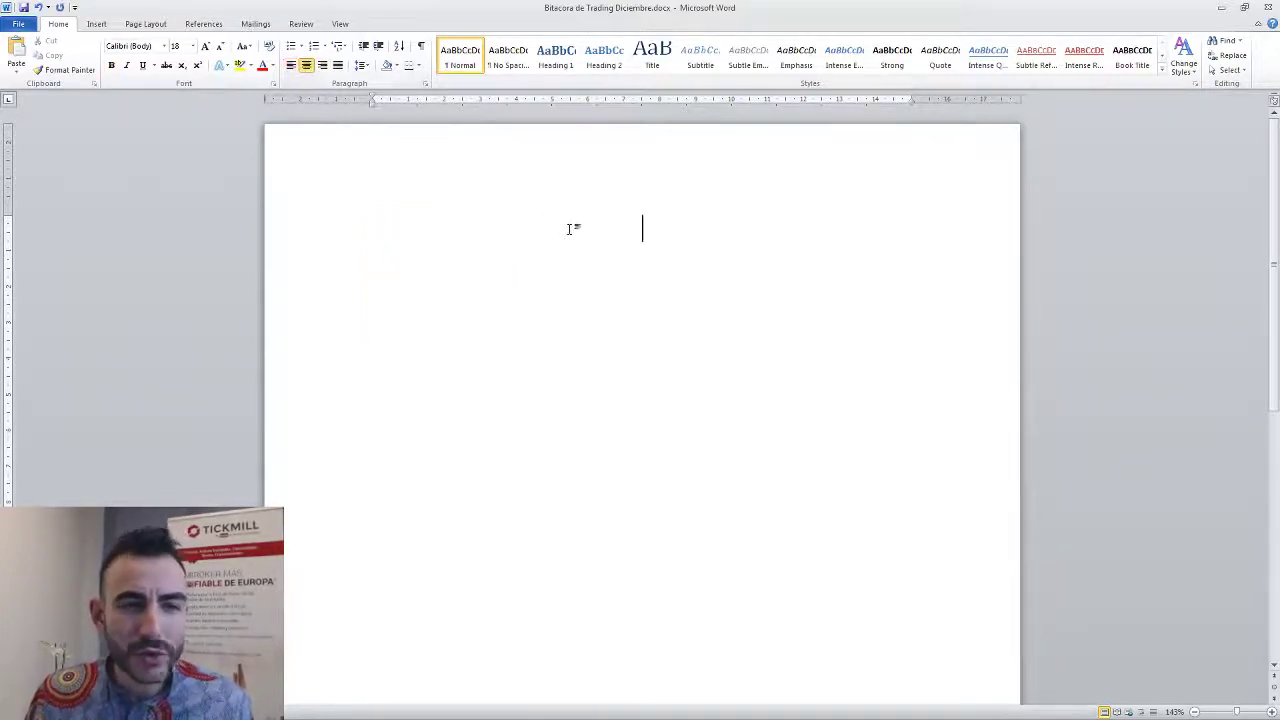
{"action": "type", "text": "4 d"}
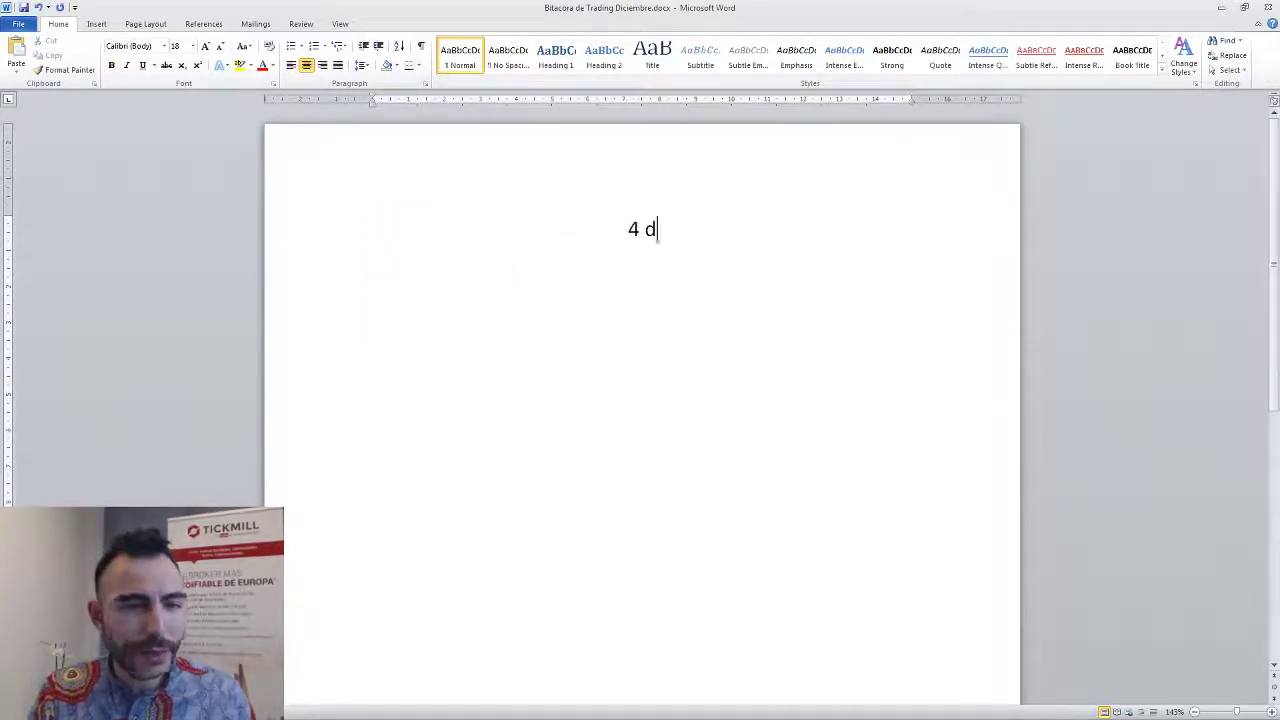
{"action": "key", "text": "BackSpace"}
{"action": "type", "text": "Diciembre 2018"}
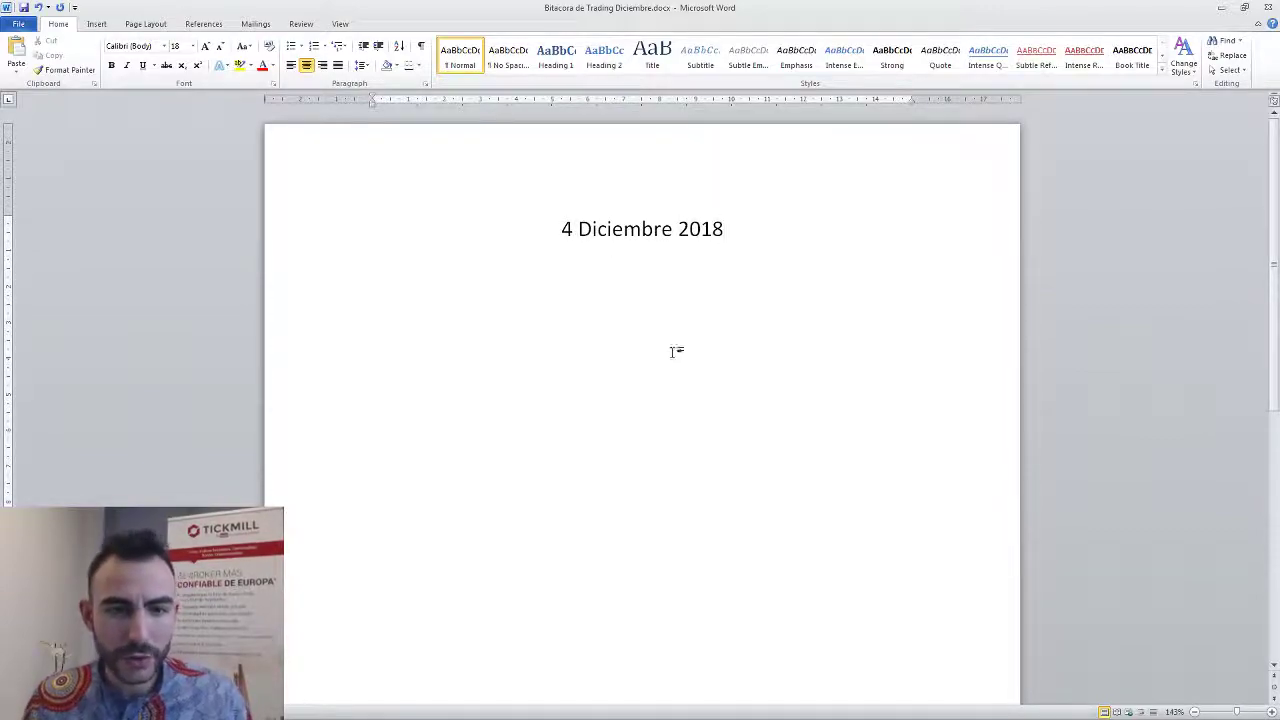
Make the date heading bold and underlined.
{"action": "left_click_drag", "start_coordinate": [732, 232], "coordinate": [558, 232]}
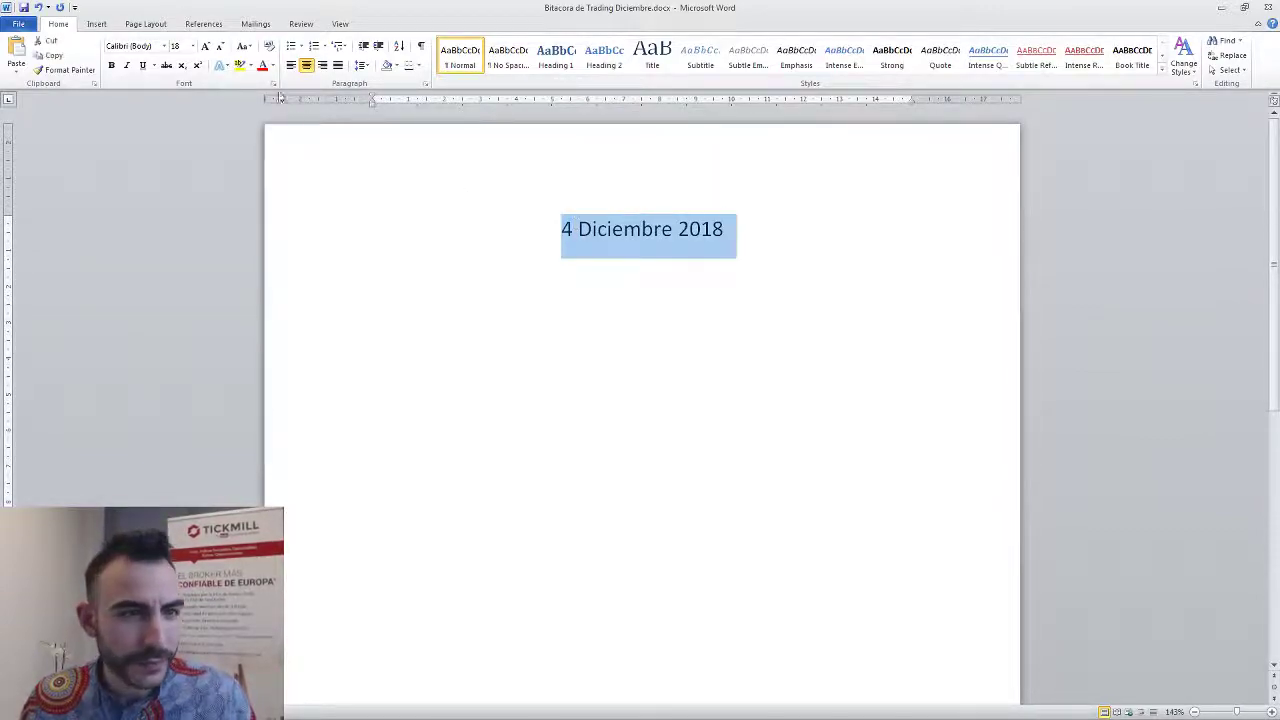
{"action": "left_click", "coordinate": [111, 65]}
{"action": "left_click", "coordinate": [142, 65]}
Leave a blank line below the date heading and begin a left-aligned entry reading 09:00 estoy en la ofica.
{"action": "left_click", "coordinate": [774, 271]}
{"action": "key", "text": "Return"}
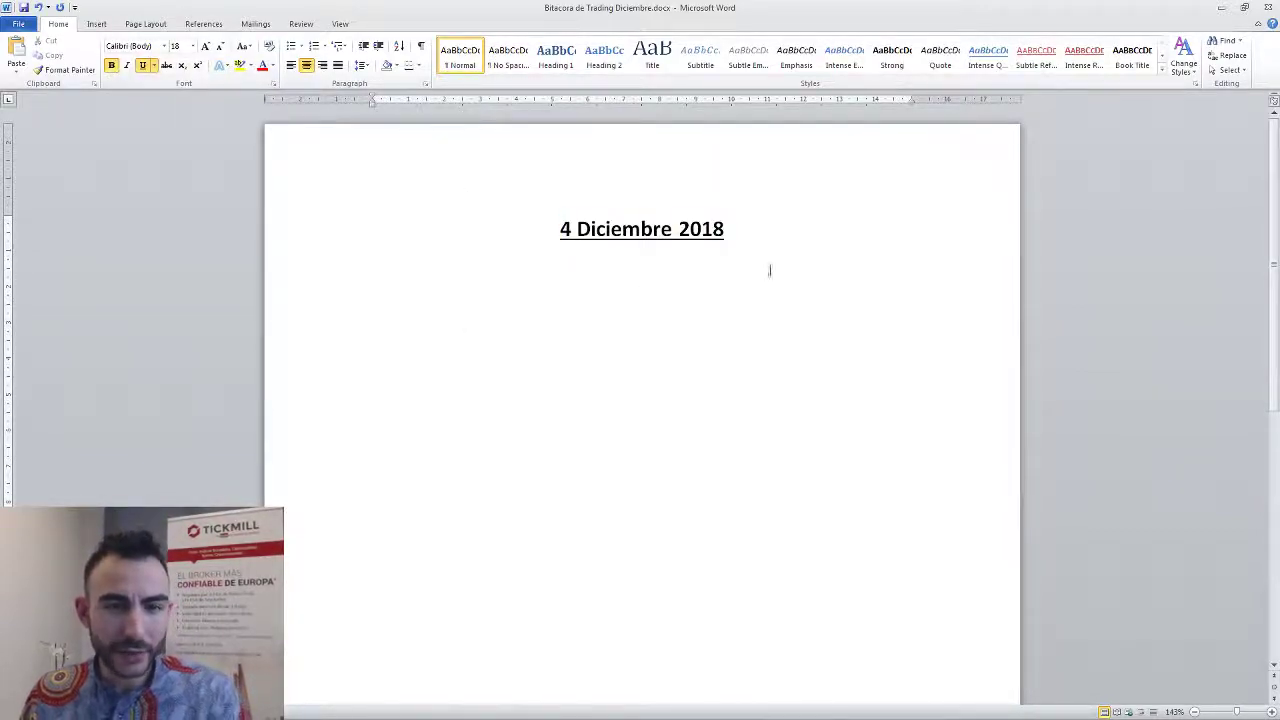
{"action": "key", "text": "Return"}
{"action": "left_click", "coordinate": [291, 65]}
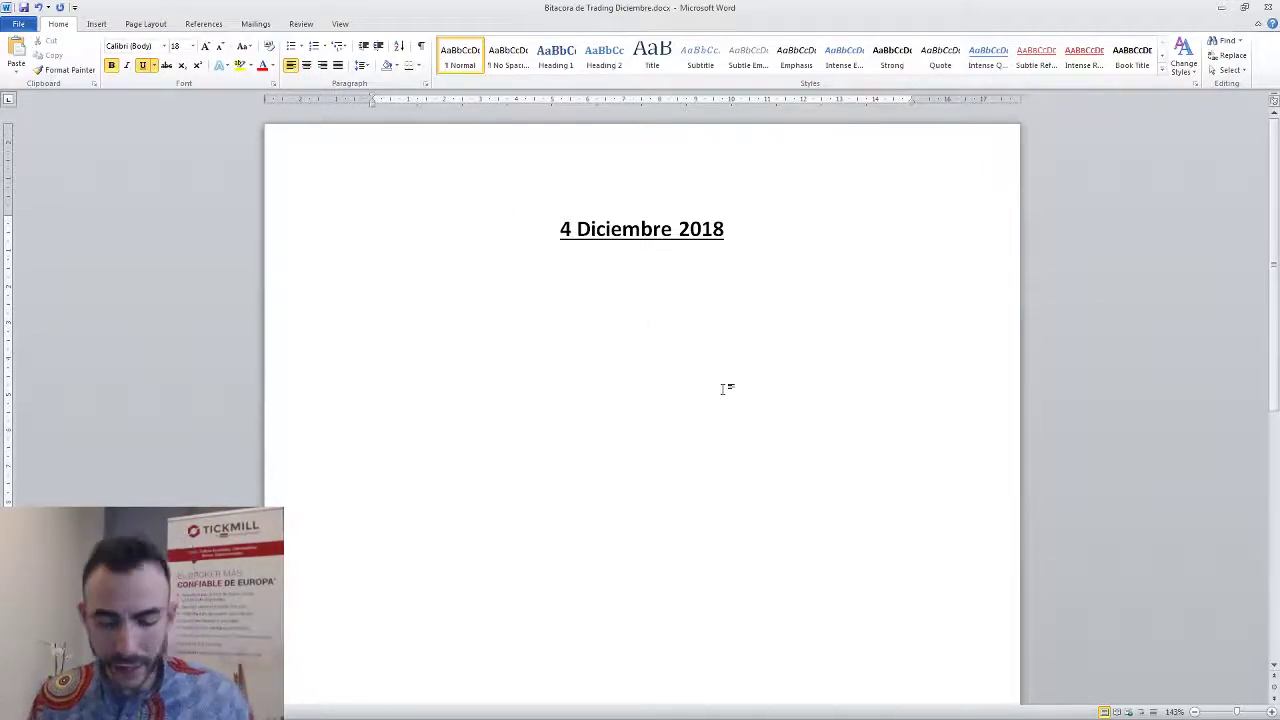
{"action": "type", "text": "L"}
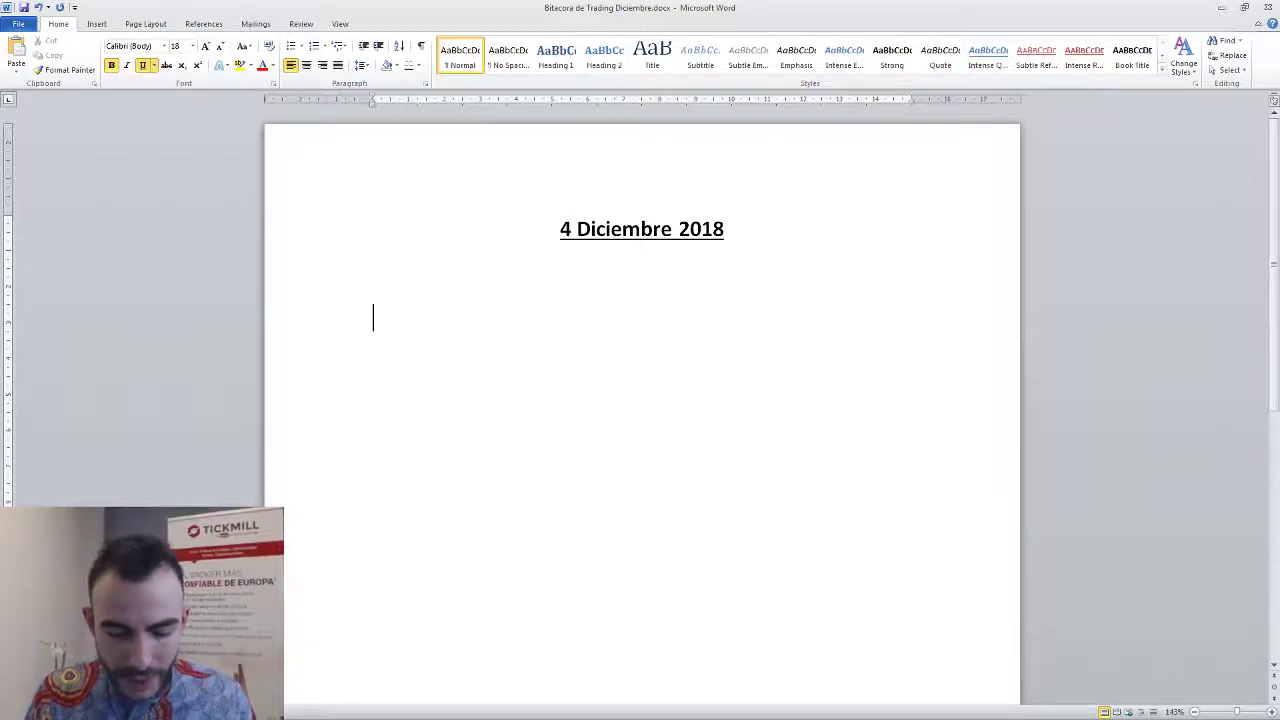
{"action": "type", "text": "-9:00"}
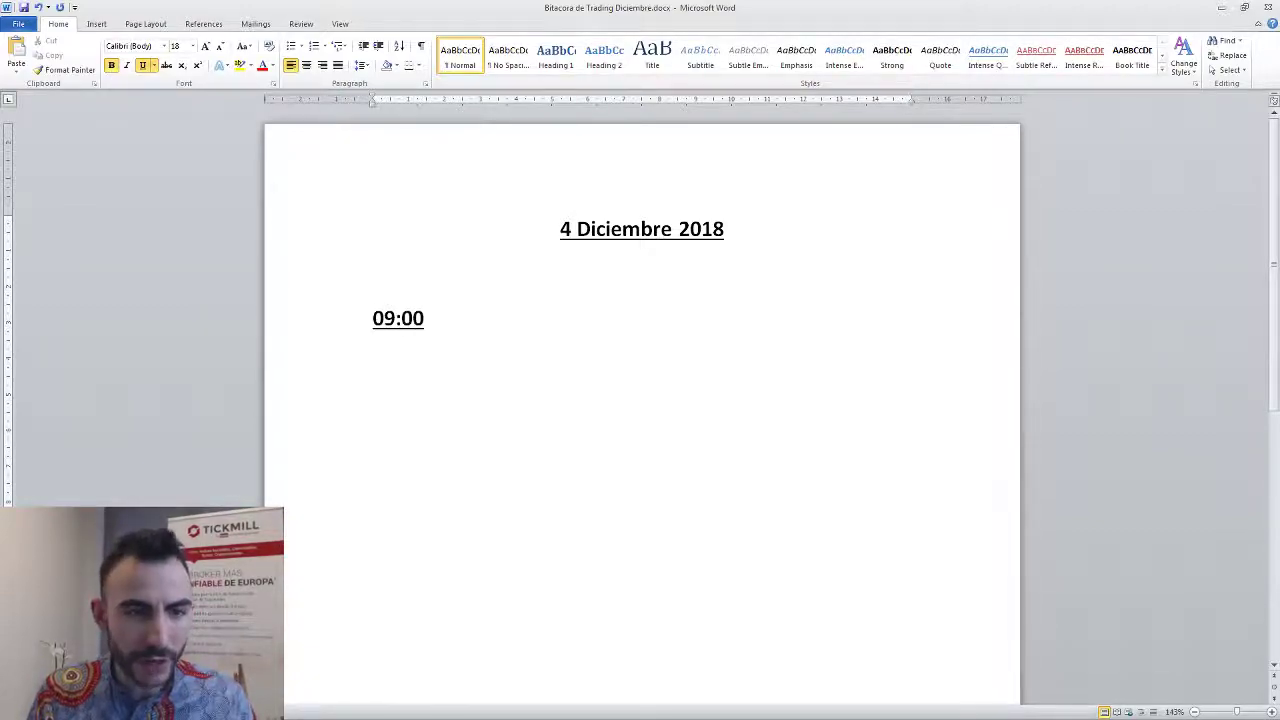
{"action": "type", "text": " estoy en la foc"}
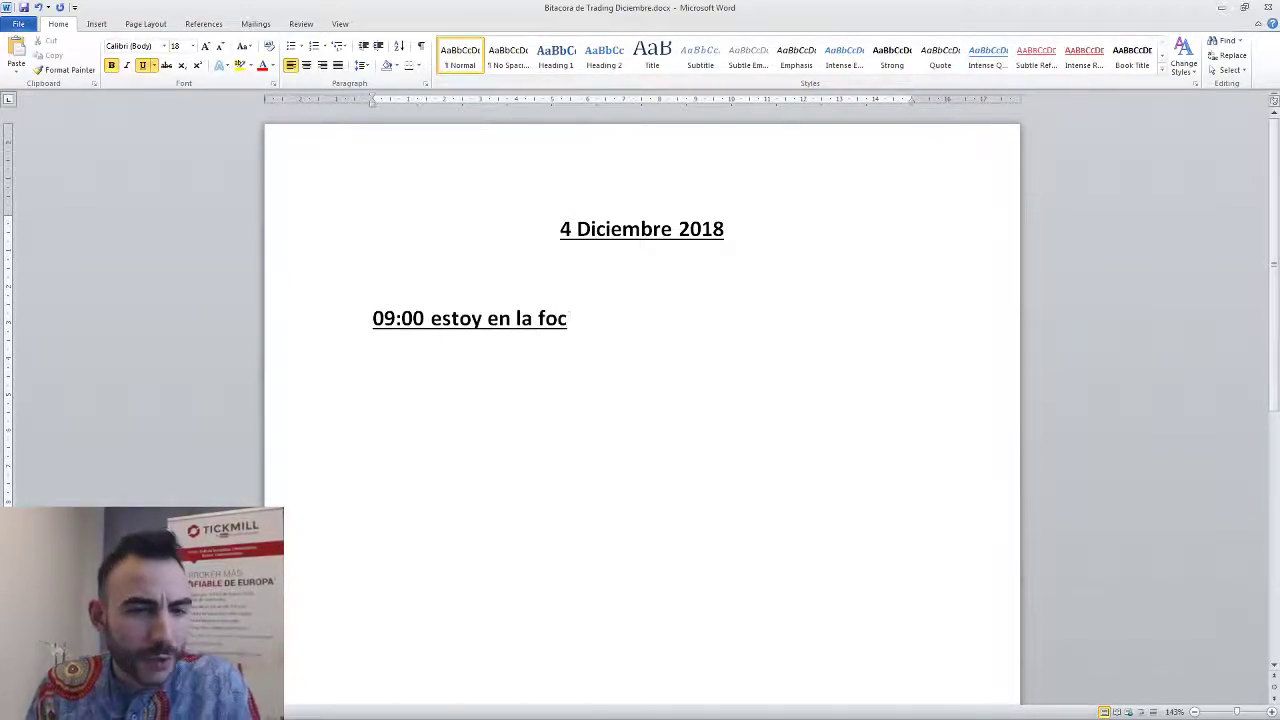
{"action": "key", "text": "BackSpace"}
{"action": "key", "text": "BackSpace"}
{"action": "key", "text": "BackSpace"}
{"action": "type", "text": "ofica"}
Remove bold and underline from the 09:00 entry and reduce its font size to 16 pt.
{"action": "left_click_drag", "start_coordinate": [644, 346], "coordinate": [243, 302]}
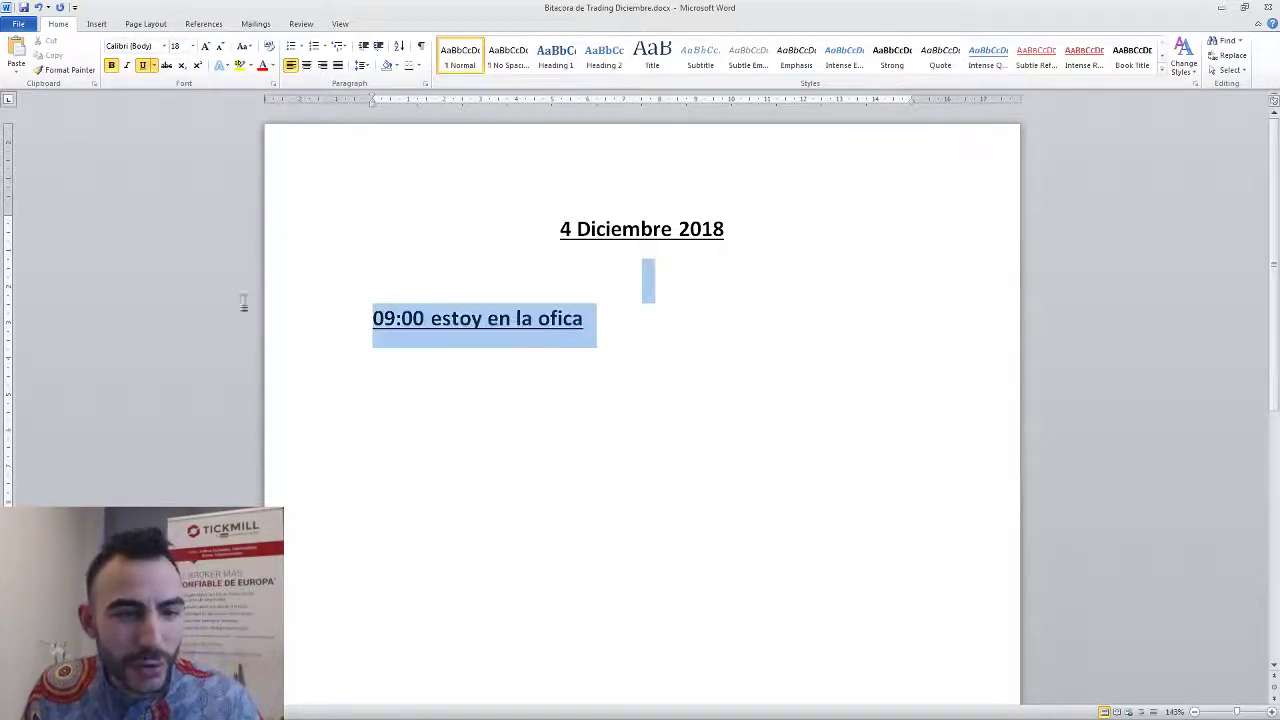
{"action": "left_click", "coordinate": [111, 65]}
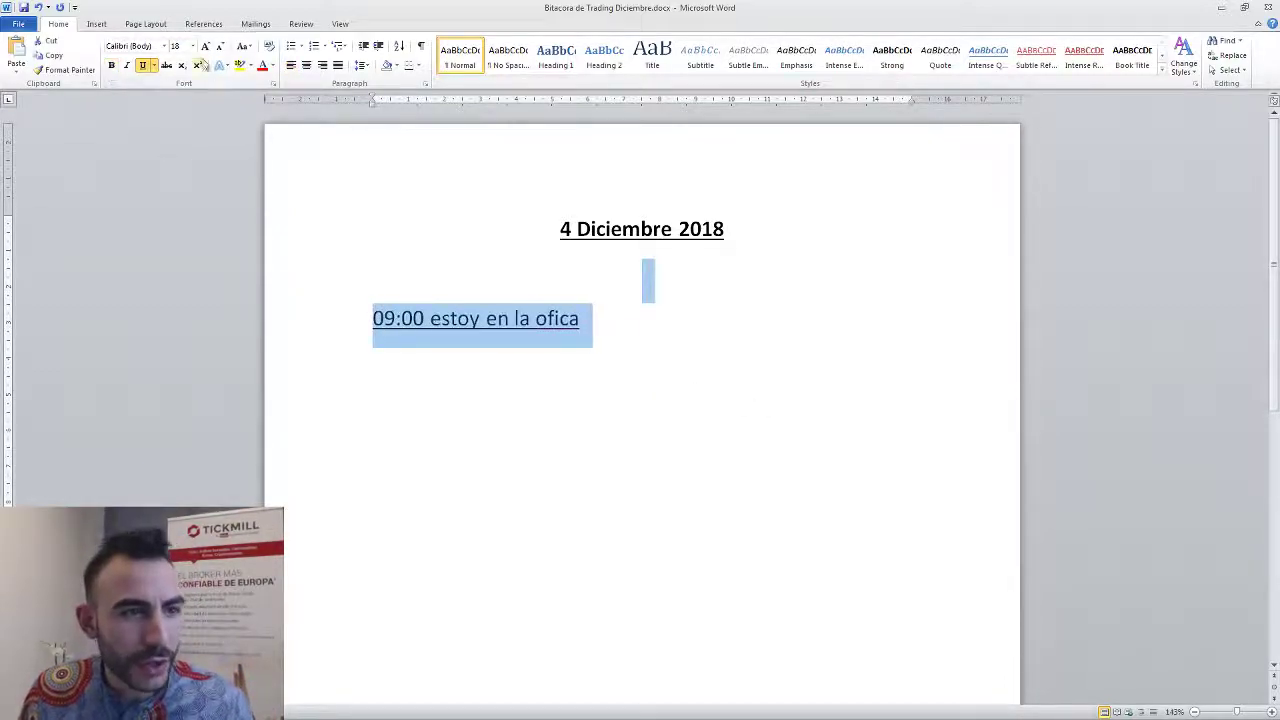
{"action": "left_click", "coordinate": [142, 65]}
{"action": "left_click", "coordinate": [220, 46]}
Shorten ofica to ofi and complete the 09:00 entry with delante de la pantalla en la apertura.
{"action": "left_click", "coordinate": [582, 316]}
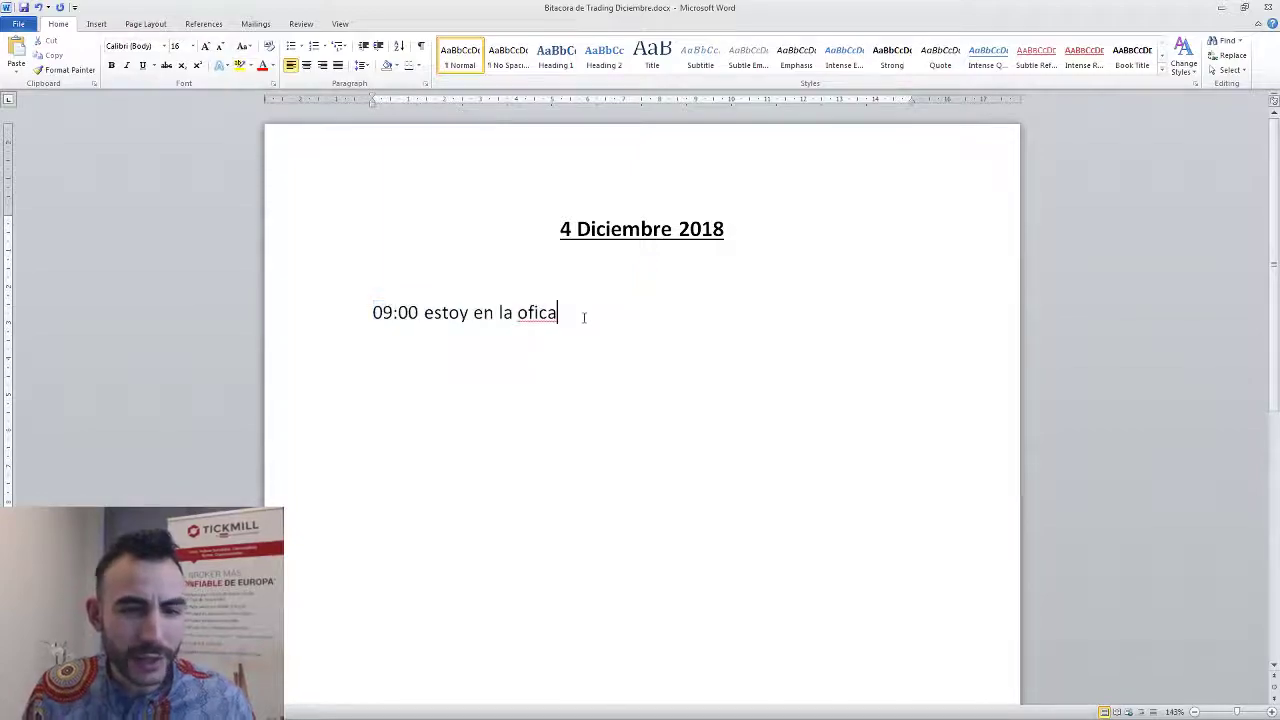
{"action": "key", "text": "BackSpace"}
{"action": "key", "text": "BackSpace"}
{"action": "key", "text": "Return"}
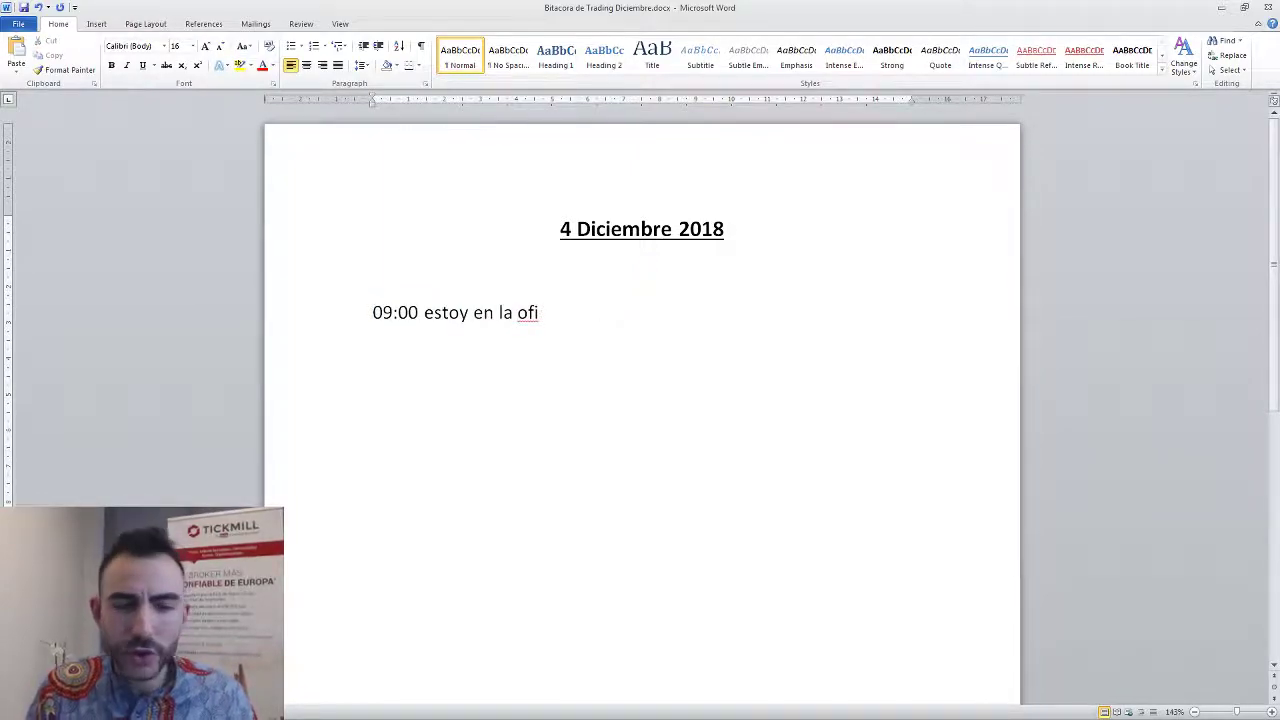
{"action": "left_click", "coordinate": [373, 312]}
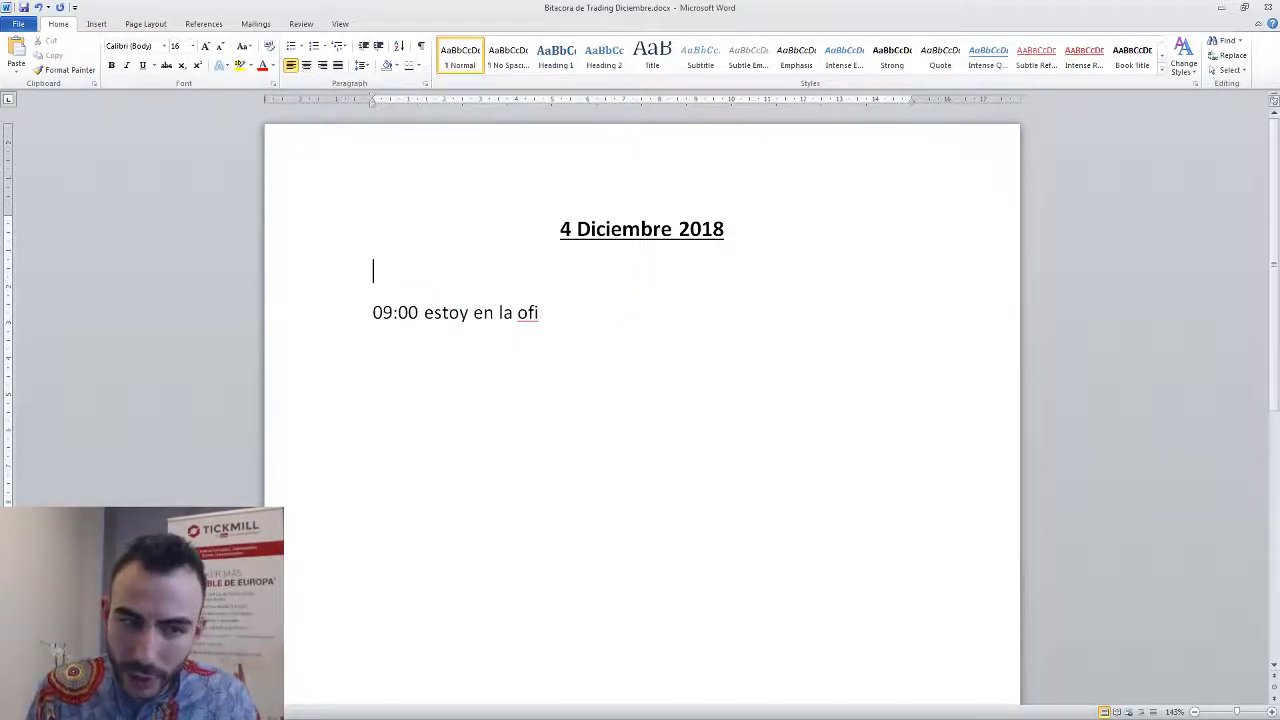
{"action": "key", "text": "Down"}
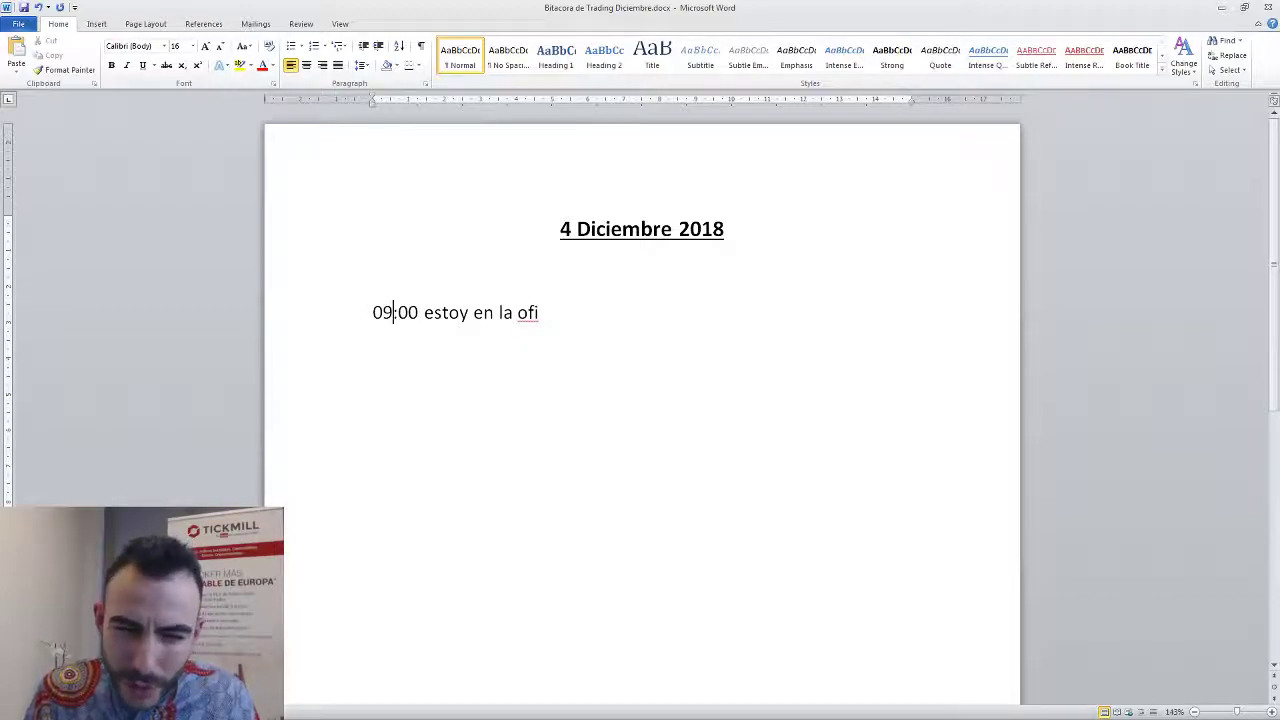
{"action": "left_click", "coordinate": [537, 312]}
{"action": "type", "text": "del"}
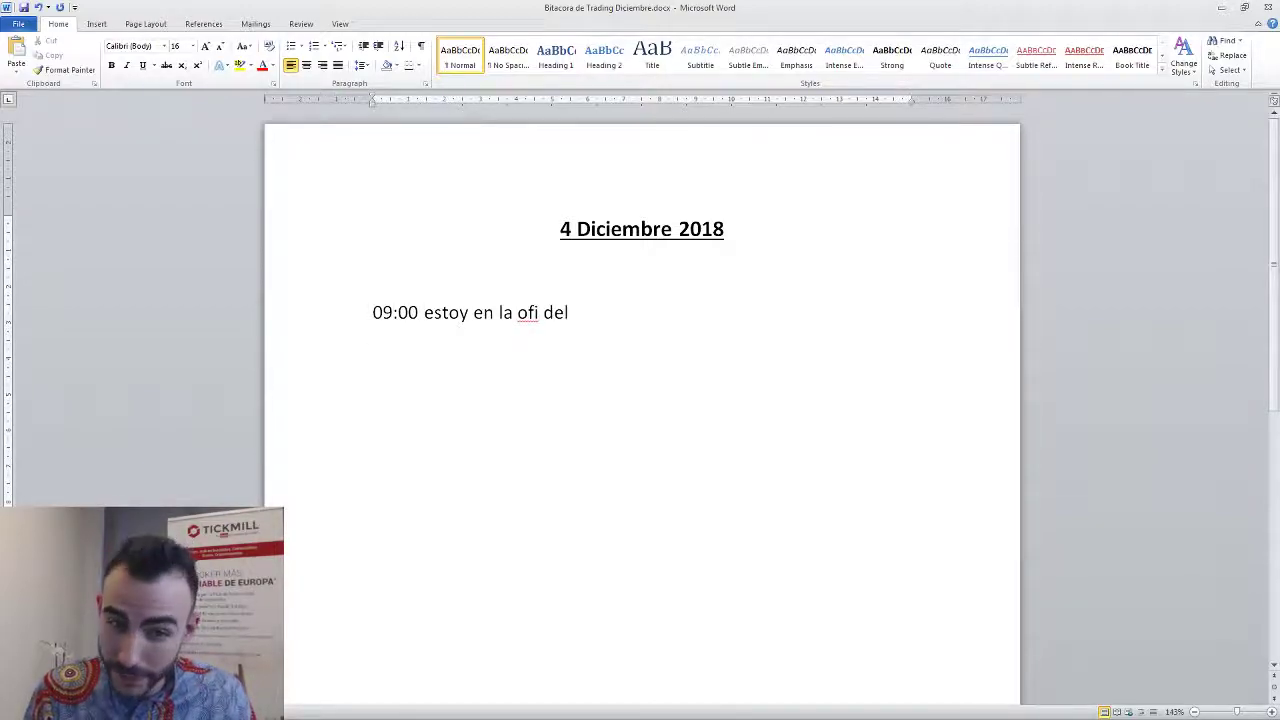
{"action": "type", "text": "ante de la pantalla"}
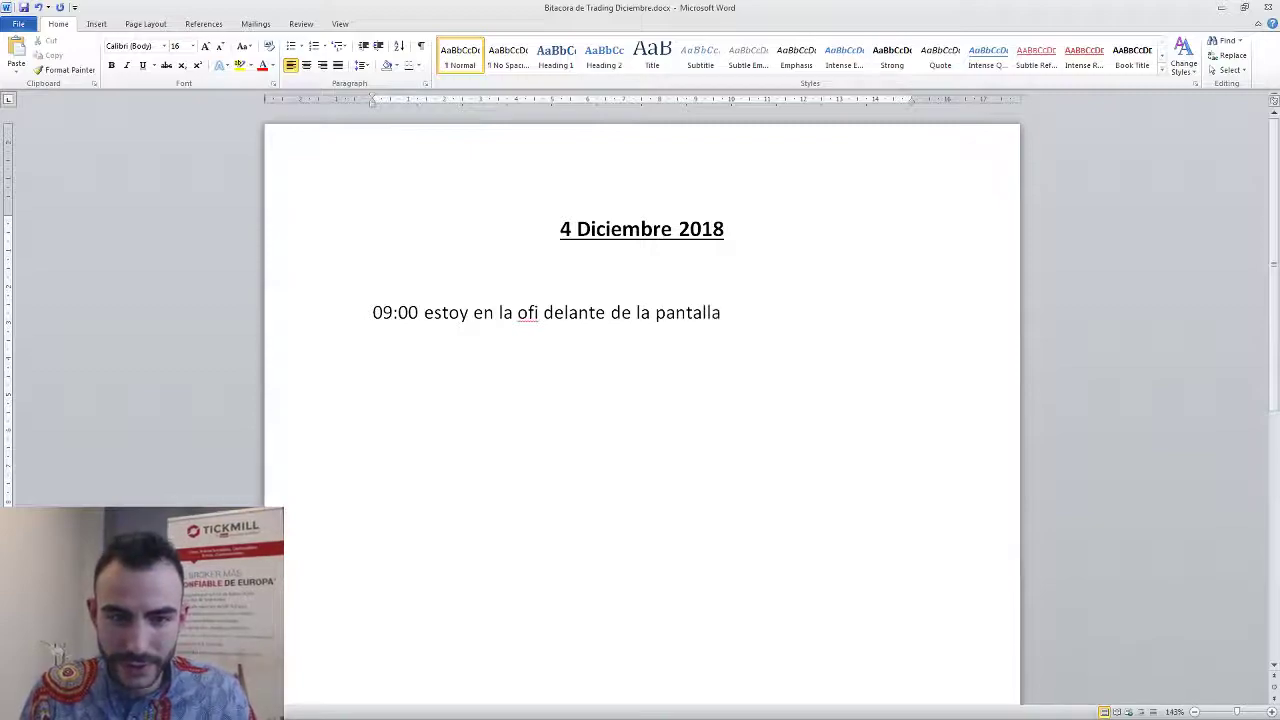
{"action": "type", "text": " en la apertura"}
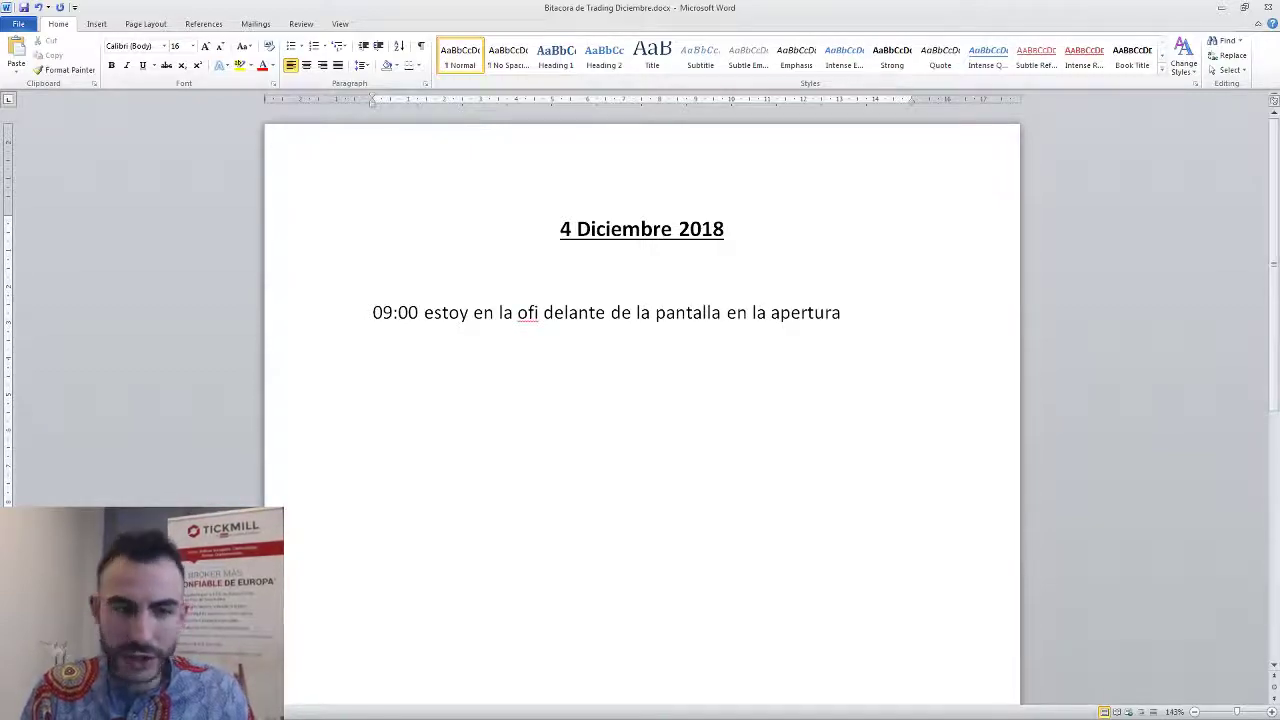
Add the line Mantengo trades de ayer below the 09:00 entry.
{"action": "type", "text": "Mantengo d"}
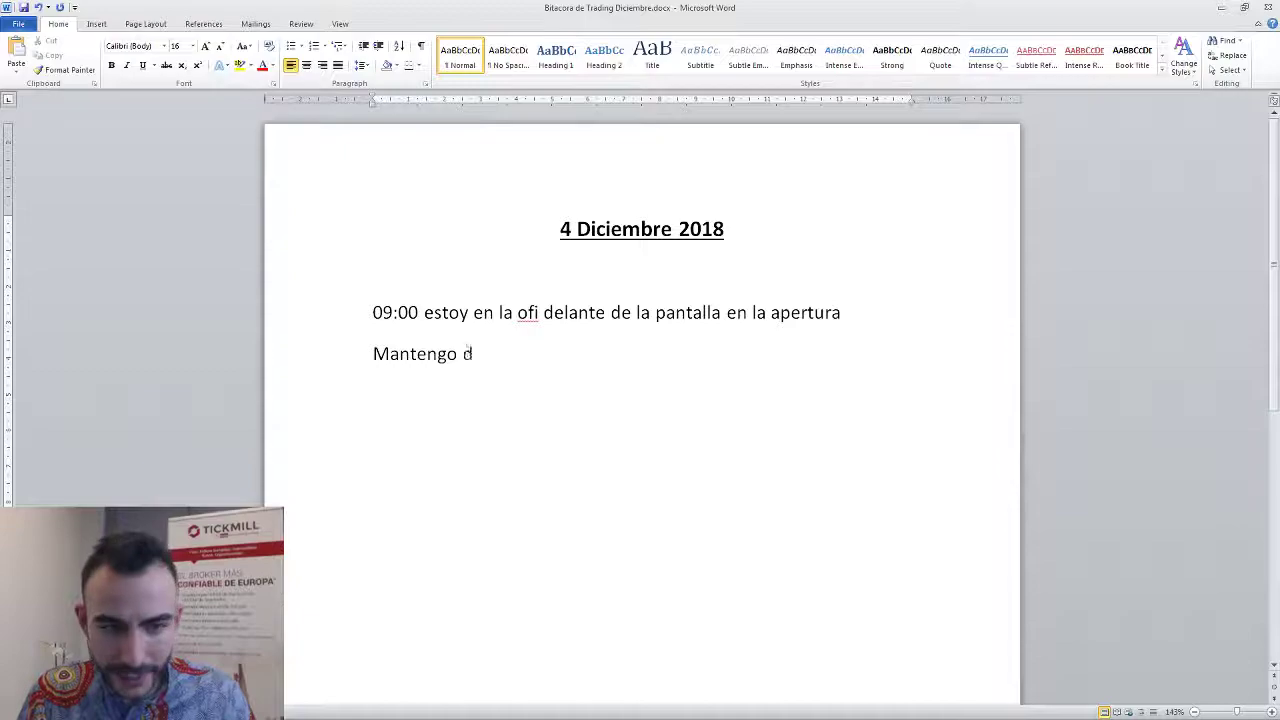
{"action": "key", "text": "BackSpace"}
{"action": "type", "text": "trades de ayer"}
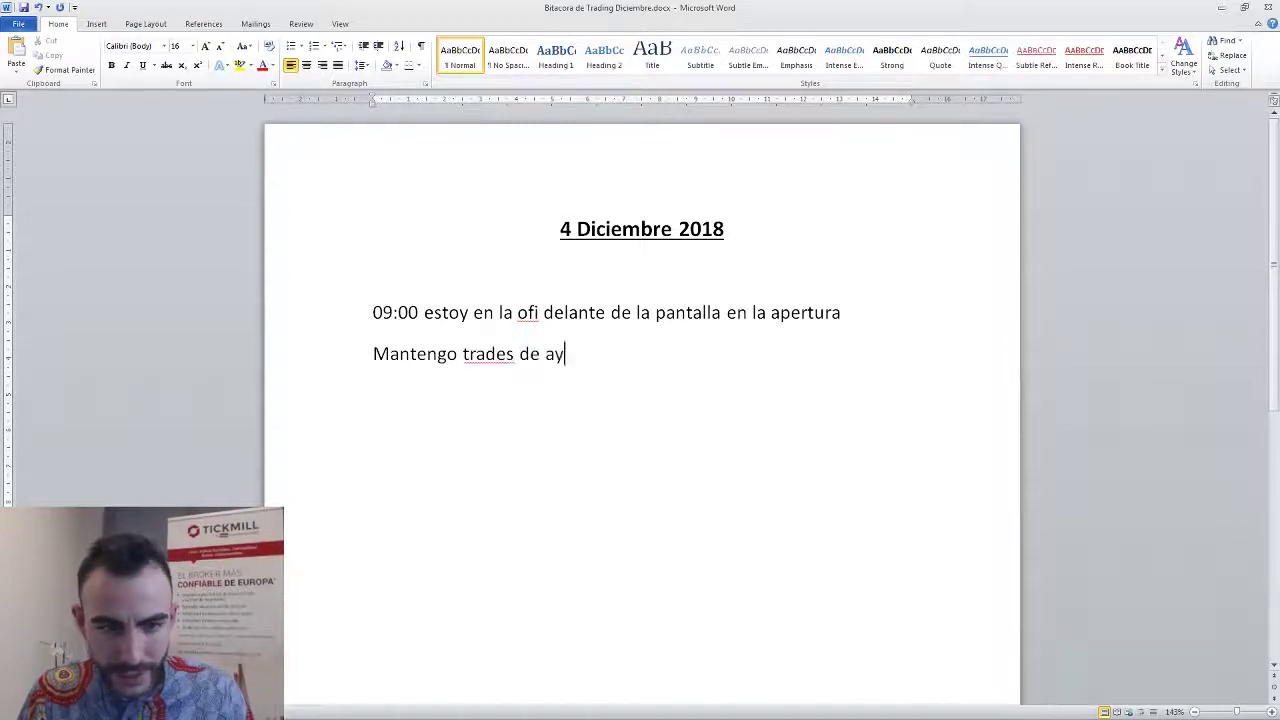
Put a hyphen in front of both the 09:00 entry and the Mantengo trades de ayer line.
{"action": "key", "text": "Left"}
{"action": "key", "text": "Left"}
{"action": "key", "text": "Left"}
{"action": "key", "text": "Left"}
{"action": "key", "text": "Left"}
{"action": "key", "text": "Left"}
{"action": "key", "text": "Left"}
{"action": "key", "text": "Left"}
{"action": "key", "text": "Left"}
{"action": "key", "text": "Left"}
{"action": "key", "text": "Left"}
{"action": "key", "text": "Left"}
{"action": "key", "text": "Left"}
{"action": "key", "text": "Left"}
{"action": "key", "text": "Left"}
{"action": "key", "text": "Left"}
{"action": "key", "text": "Left"}
{"action": "key", "text": "Left"}
{"action": "key", "text": "Left"}
{"action": "key", "text": "Left"}
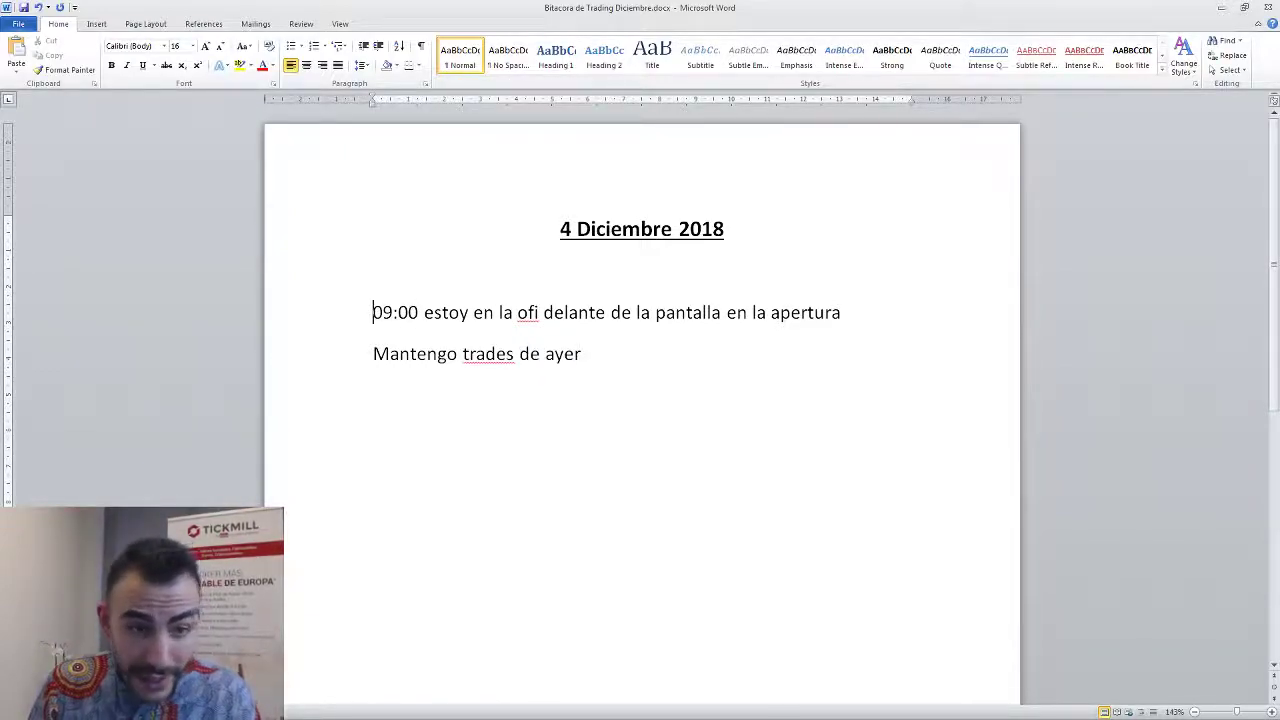
{"action": "type", "text": "-"}
{"action": "key", "text": "Down"}
{"action": "type", "text": "-"}
Add the entry 09:30 Coffe and markets on a new line after Mantengo trades de ayer.
{"action": "key", "text": "Right"}
{"action": "key", "text": "Right"}
{"action": "key", "text": "Right"}
{"action": "key", "text": "Right"}
{"action": "key", "text": "Right"}
{"action": "key", "text": "Right"}
{"action": "key", "text": "Right"}
{"action": "key", "text": "Right"}
{"action": "key", "text": "Right"}
{"action": "key", "text": "Right"}
{"action": "key", "text": "Right"}
{"action": "key", "text": "Right"}
{"action": "key", "text": "Right"}
{"action": "key", "text": "Right"}
{"action": "key", "text": "Right"}
{"action": "key", "text": "Right"}
{"action": "key", "text": "Right"}
{"action": "key", "text": "Right"}
{"action": "key", "text": "Right"}
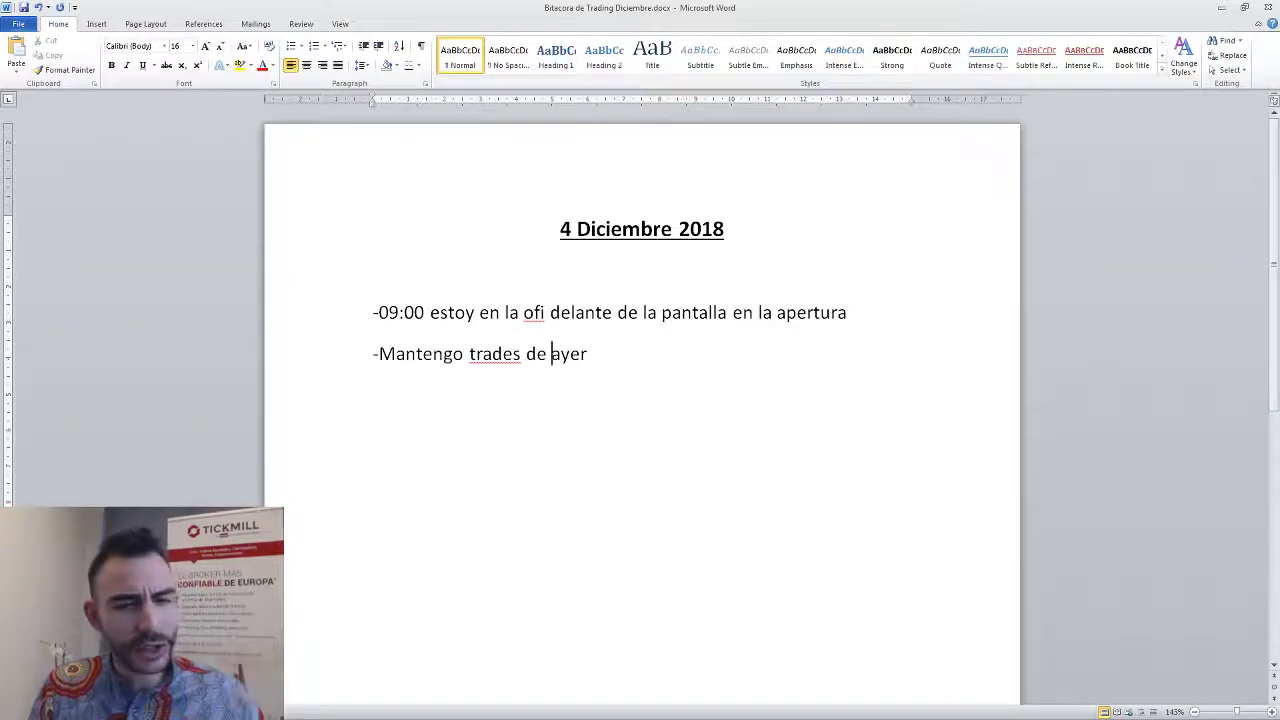
{"action": "key", "text": "Right"}
{"action": "key", "text": "Right"}
{"action": "key", "text": "Right"}
{"action": "key", "text": "Right"}
{"action": "key", "text": "Return"}
{"action": "type", "text": "09:30"}
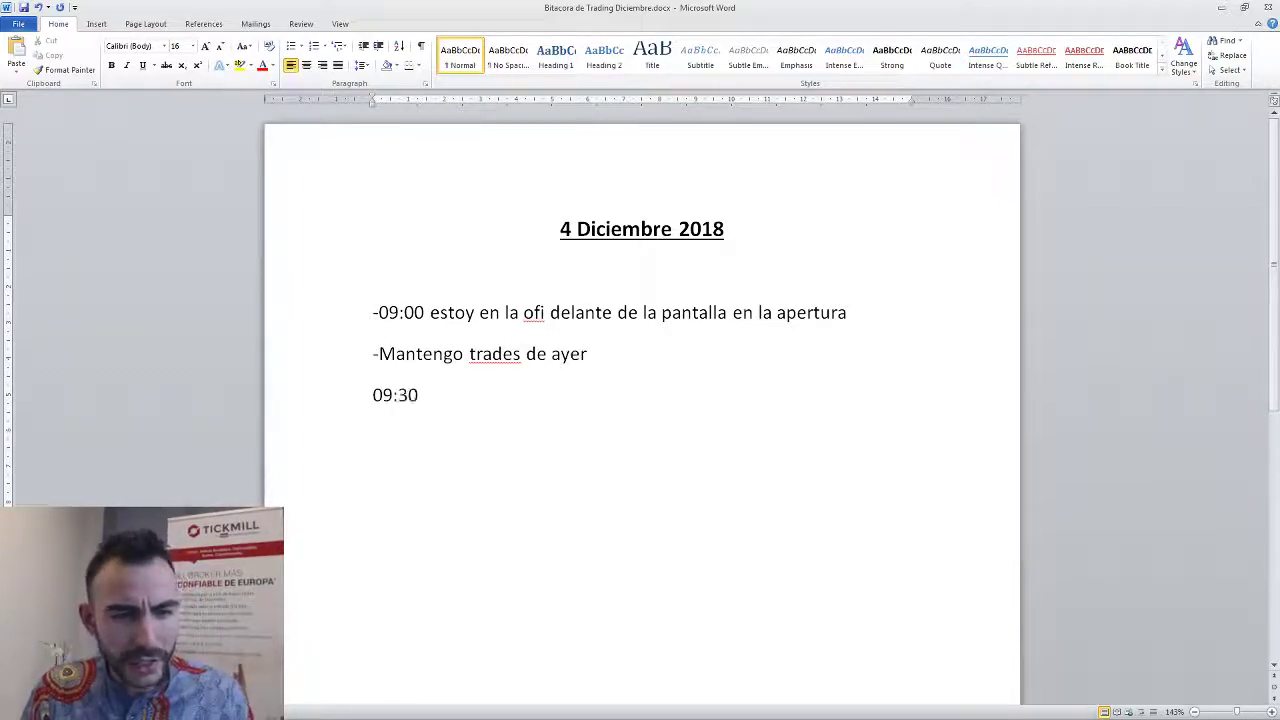
{"action": "type", "text": " Coffe and markets"}
{"action": "key", "text": "Return"}
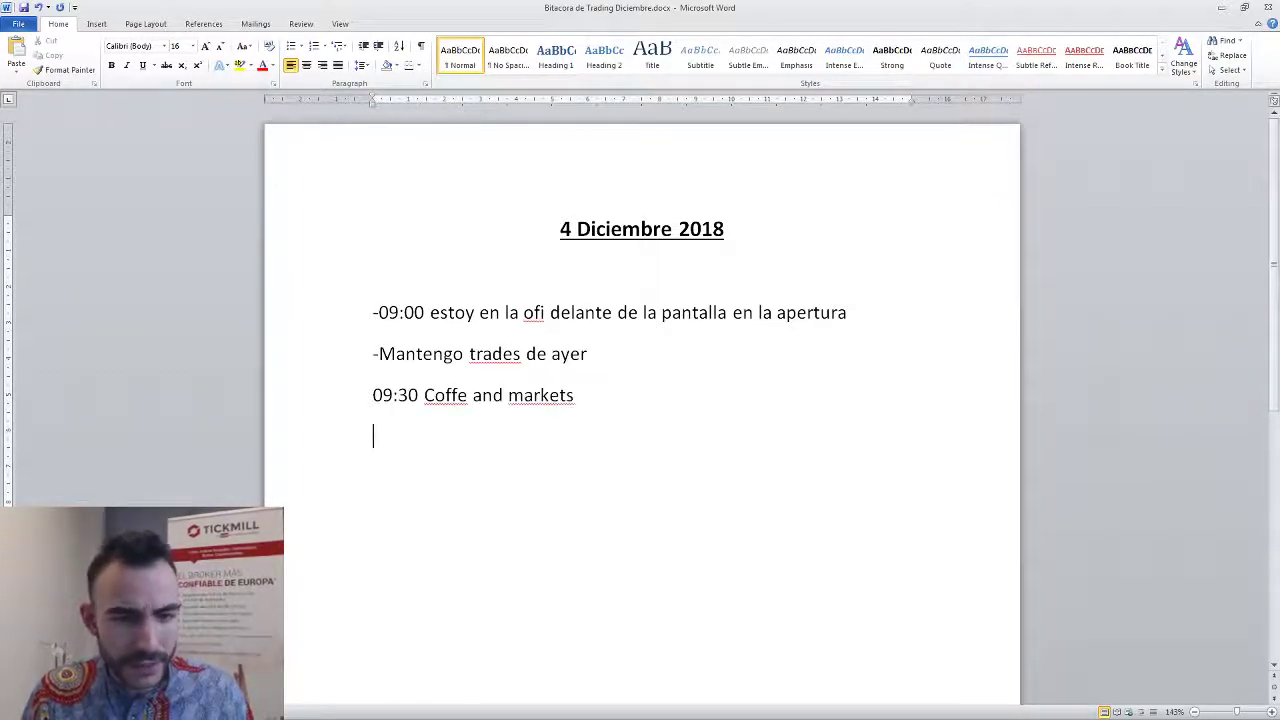
Add the log lines 10:00 no veo nada claro, 11:00 Me reun and, after a blank line, 14:00.
{"action": "type", "text": "10:00"}
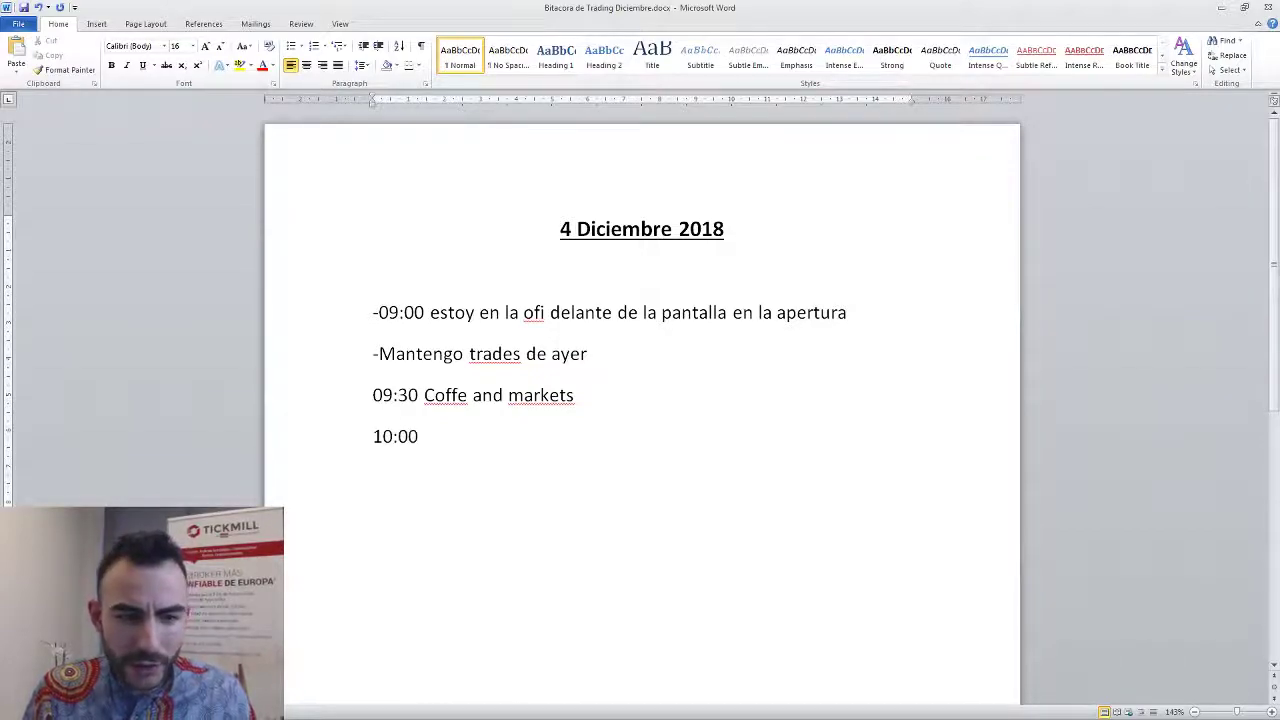
{"action": "type", "text": " no veo nad"}
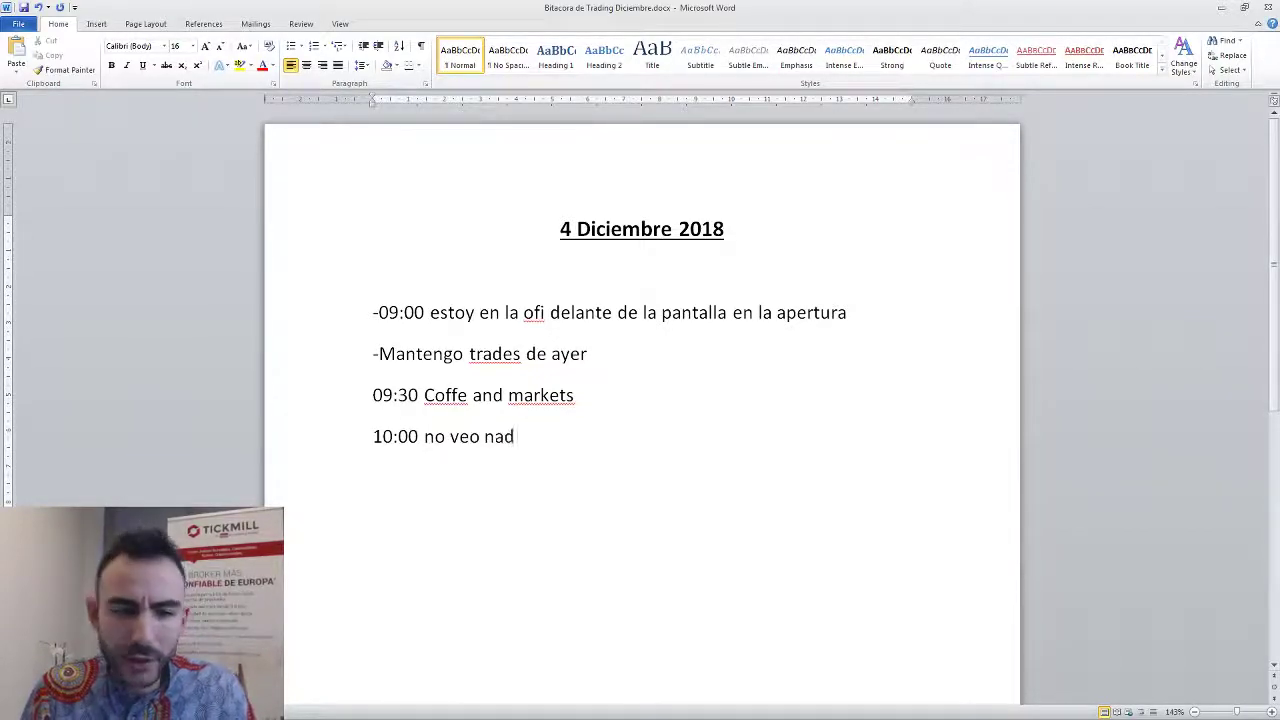
{"action": "type", "text": "a claro"}
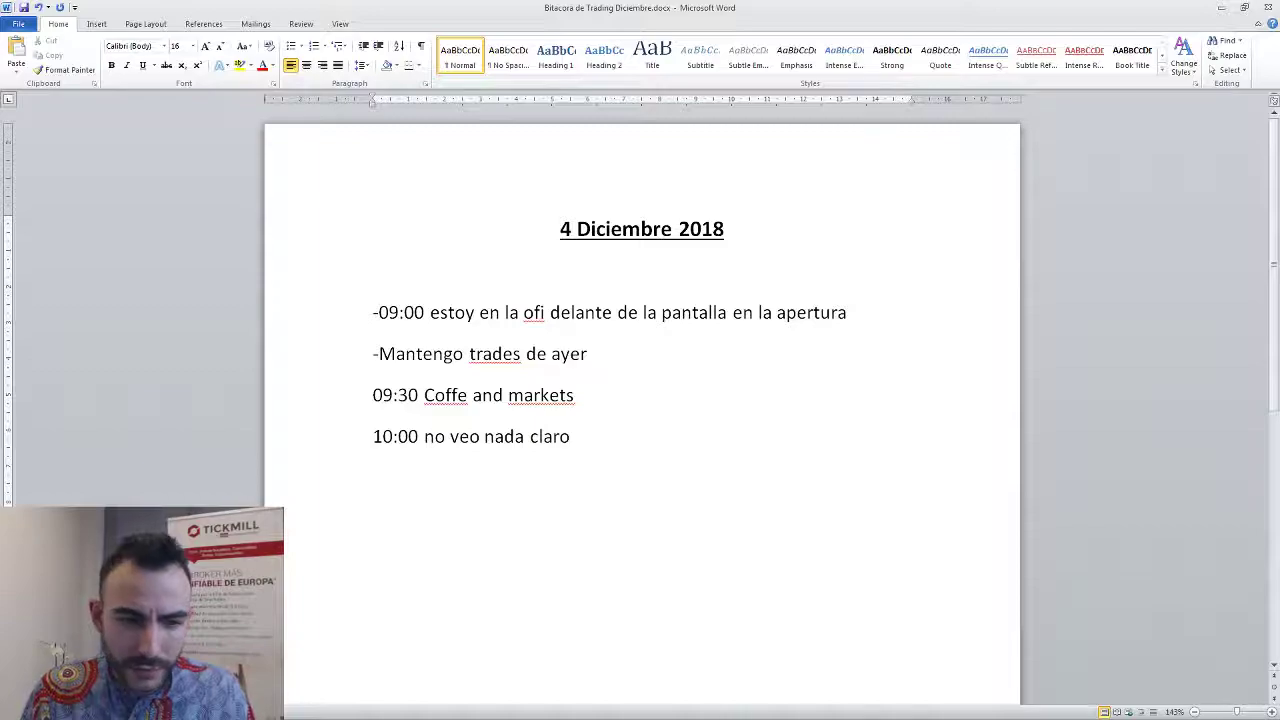
{"action": "key", "text": "Return"}
{"action": "type", "text": "11:00 Me reu"}
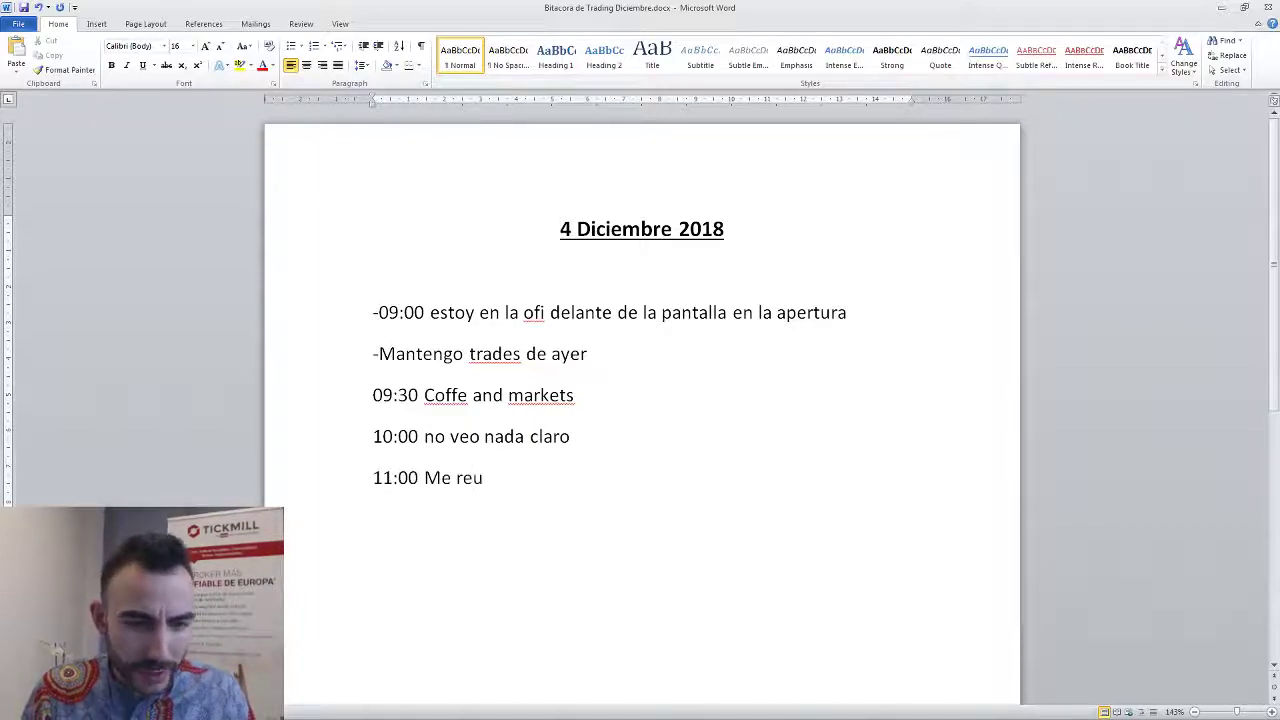
{"action": "type", "text": "n"}
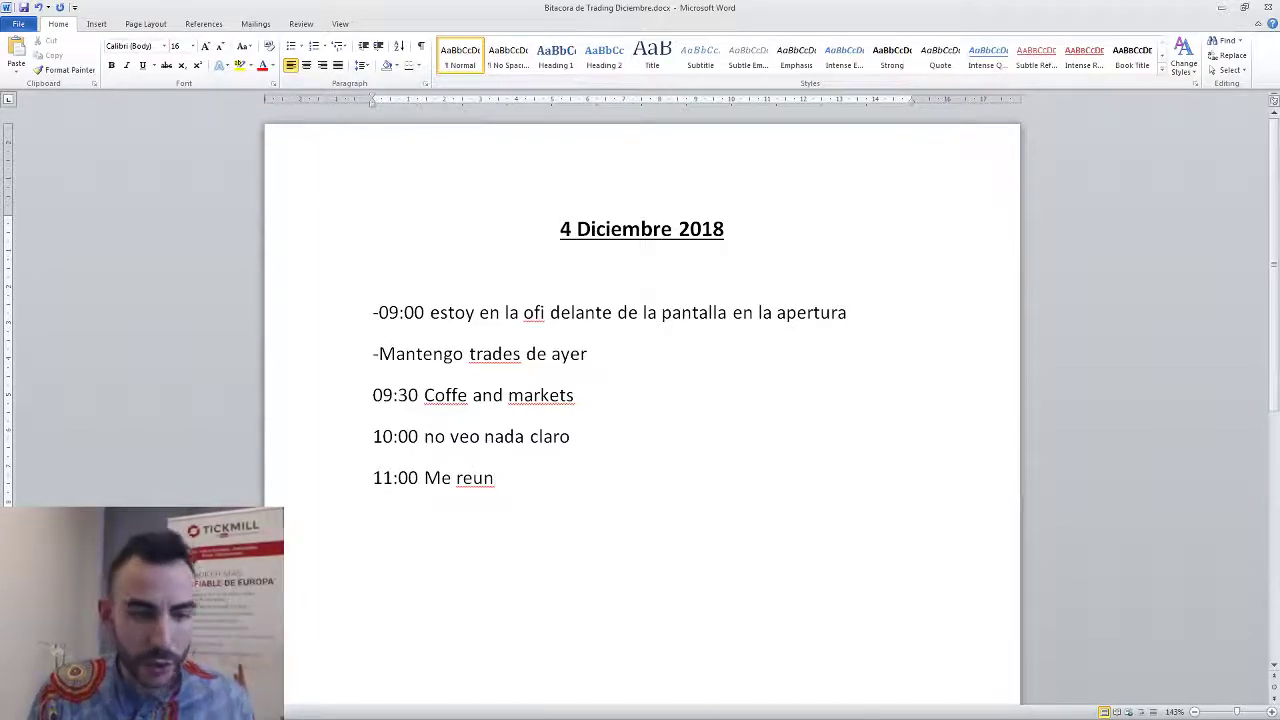
{"action": "type", "text": "o4:00"}
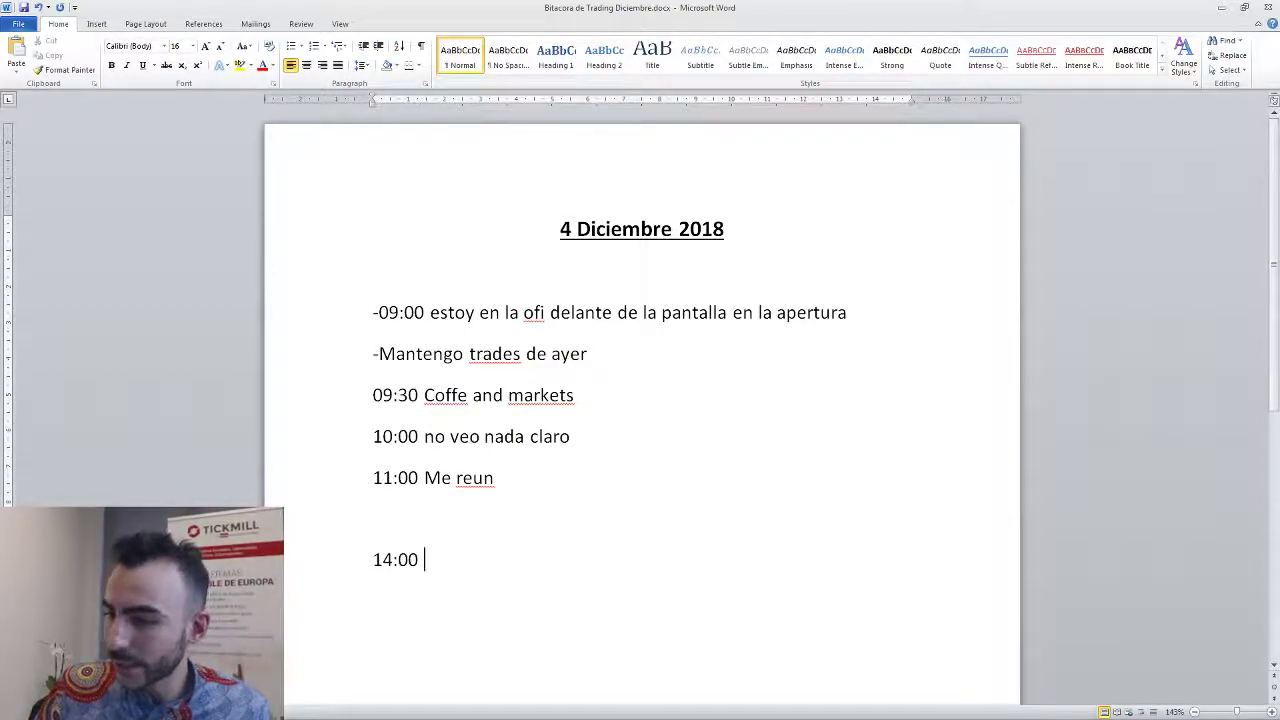
Copy the image file 2018-12-04_wti_long.png from the December-2018 journal folder in the file explorer.
{"action": "key", "text": "alt+Tab"}
{"action": "left_click", "coordinate": [632, 200]}
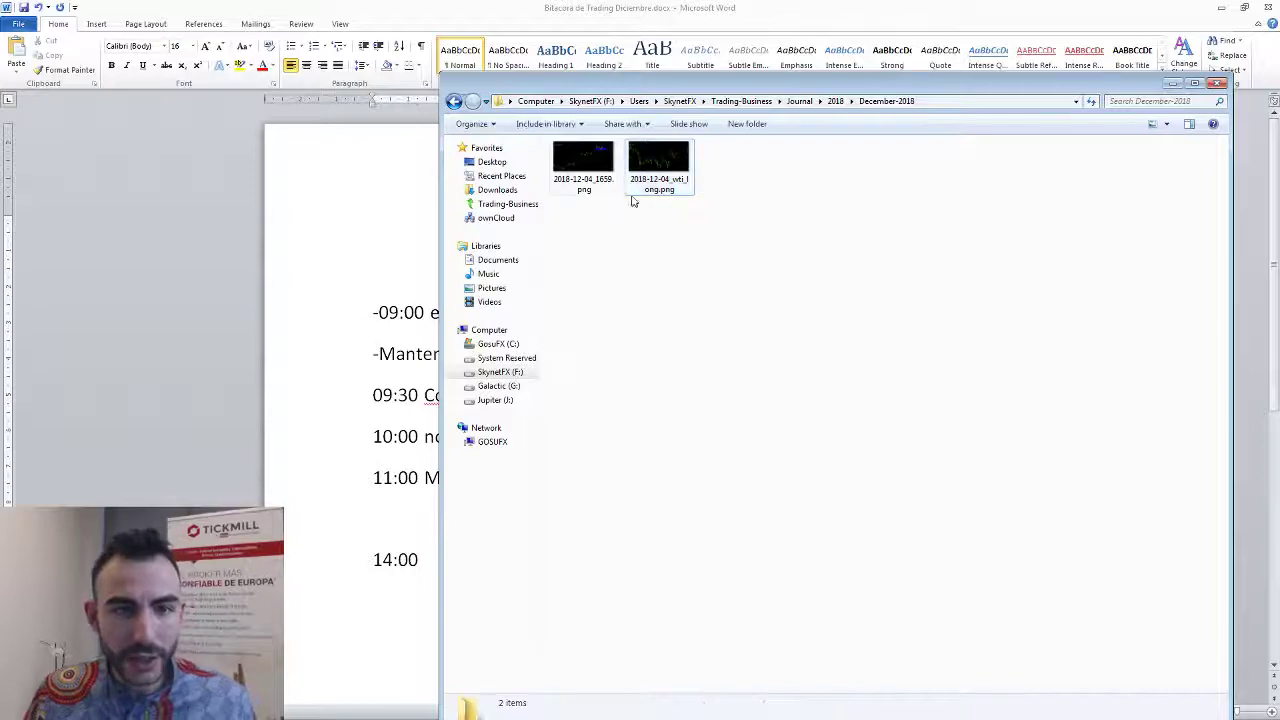
{"action": "left_click", "coordinate": [597, 175]}
{"action": "left_click", "coordinate": [653, 174]}
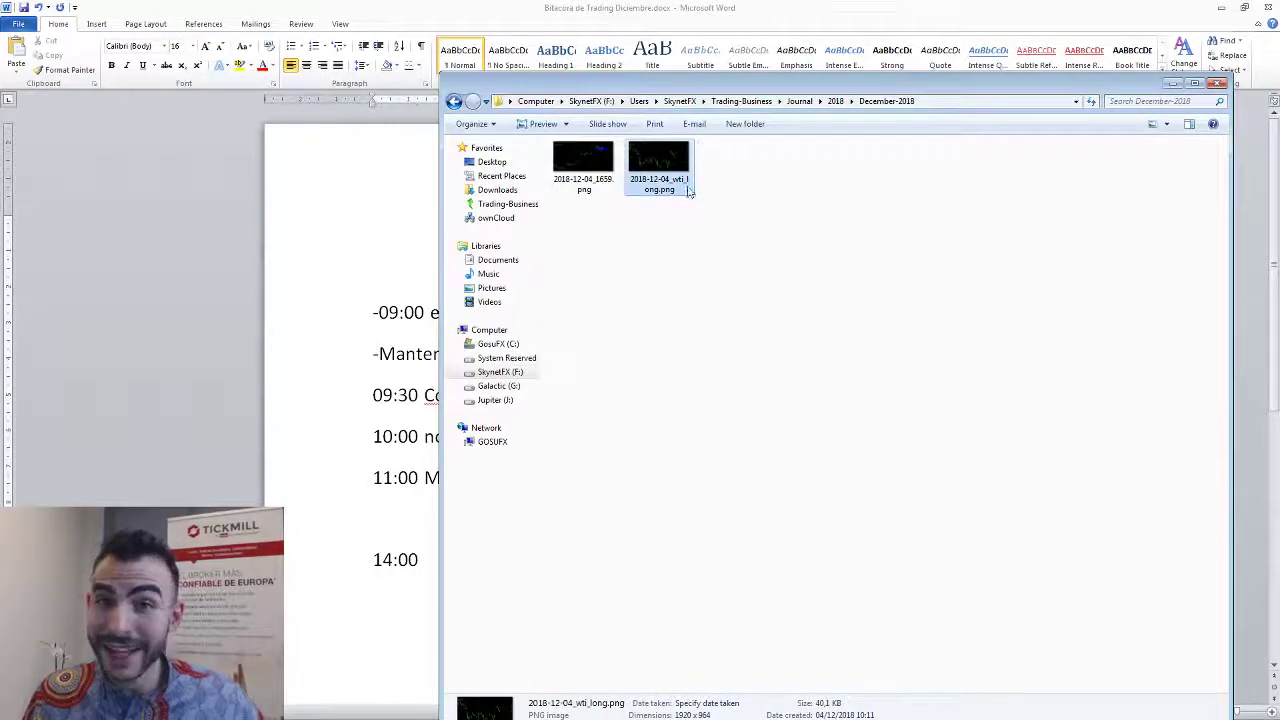
In the Word log, write Entro en petróleo on a new line below 14:00 and paste the WTI chart beneath it after a blank line.
{"action": "left_click", "coordinate": [415, 413]}
{"action": "scroll", "coordinate": [431, 426], "scroll_direction": "down", "scroll_amount": 3}
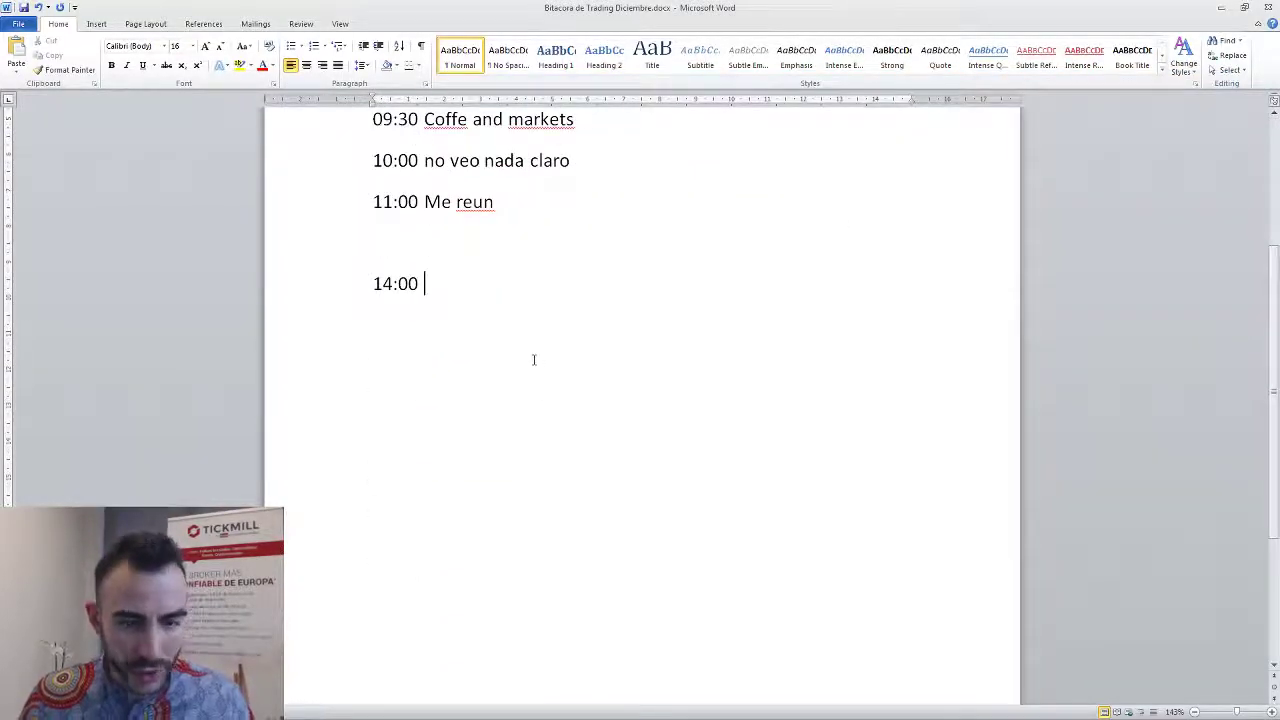
{"action": "key", "text": "Return"}
{"action": "type", "text": "Entro en petroelo"}
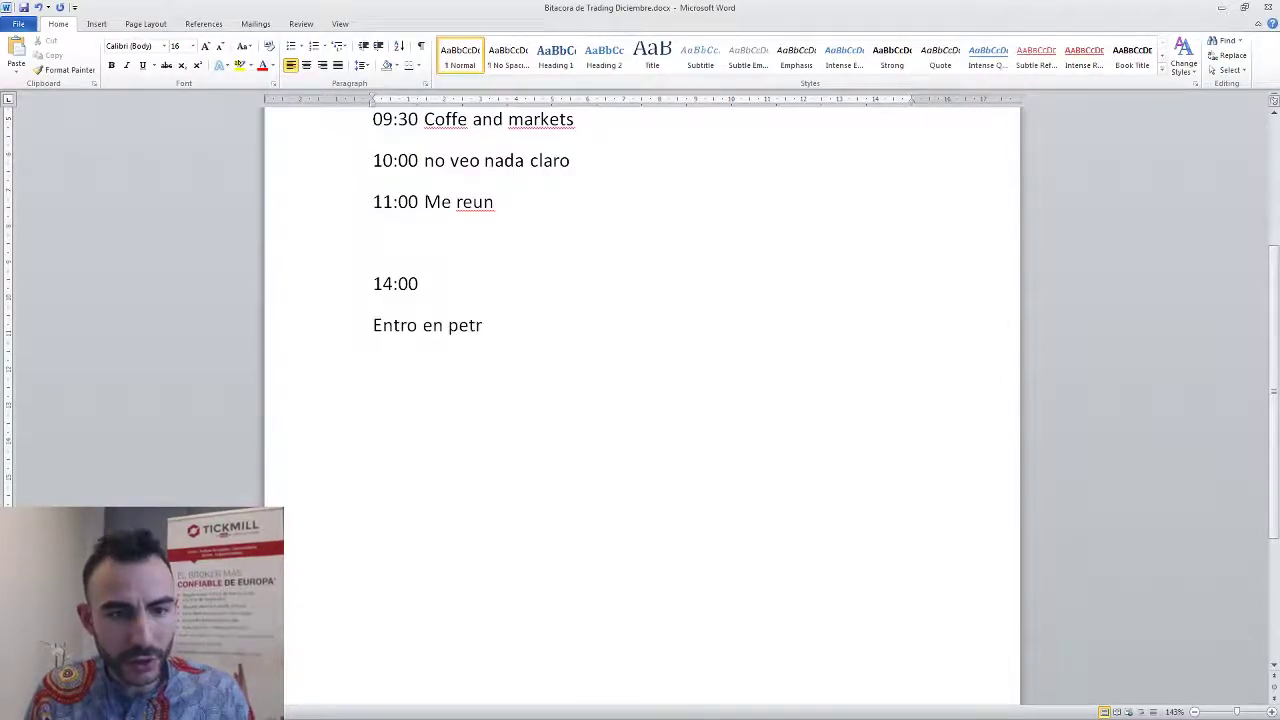
{"action": "key", "text": "Return"}
{"action": "key", "text": "Return"}
{"action": "key", "text": "ctrl+v"}
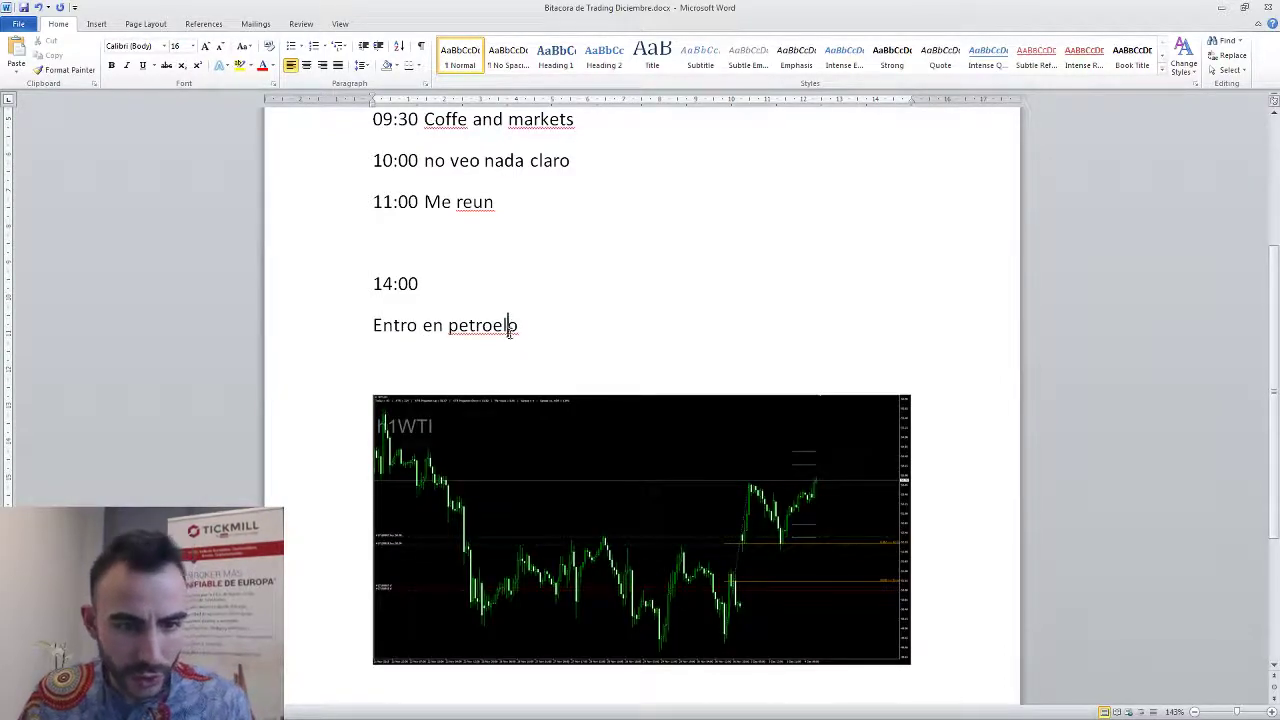
{"action": "right_click", "coordinate": [510, 330]}
{"action": "left_click", "coordinate": [542, 350]}
Enlarge the pasted WTI chart proportionally until it extends slightly past the right text margin.
{"action": "scroll", "coordinate": [951, 380], "scroll_direction": "down", "scroll_amount": 1}
{"action": "left_click", "coordinate": [878, 513]}
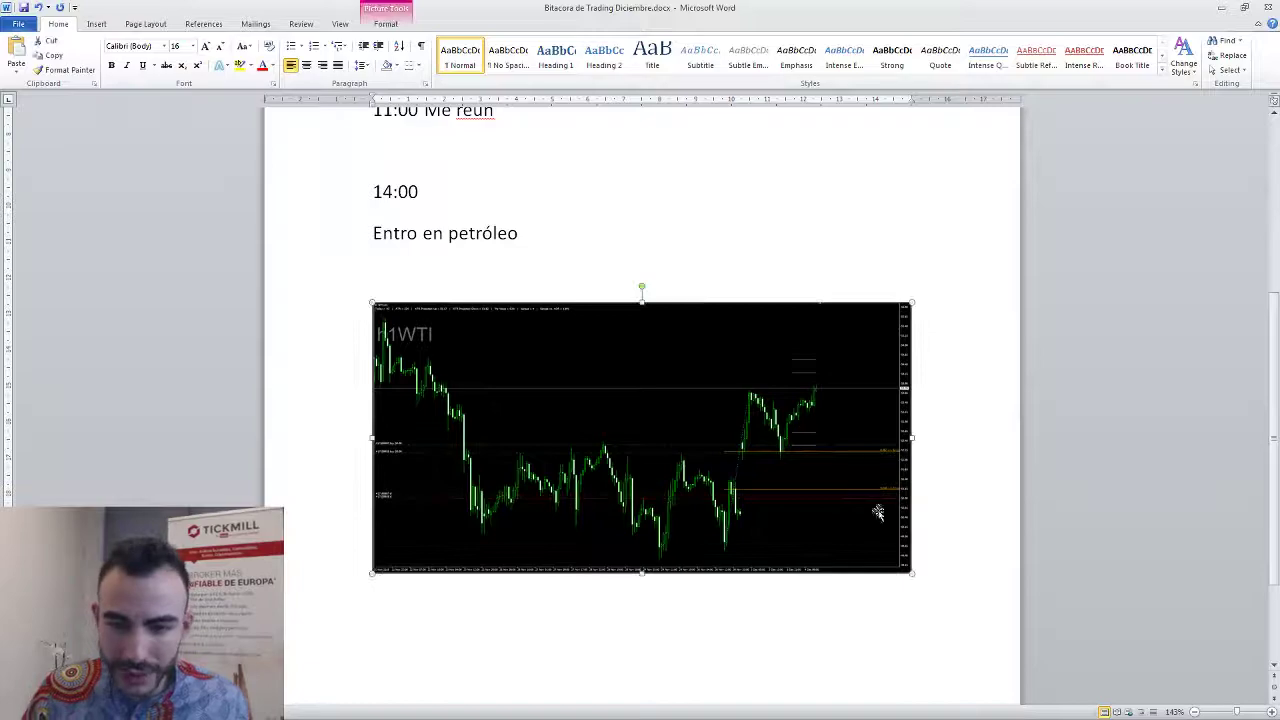
{"action": "left_click_drag", "start_coordinate": [918, 572], "coordinate": [972, 603]}
{"action": "left_click", "coordinate": [1144, 506]}
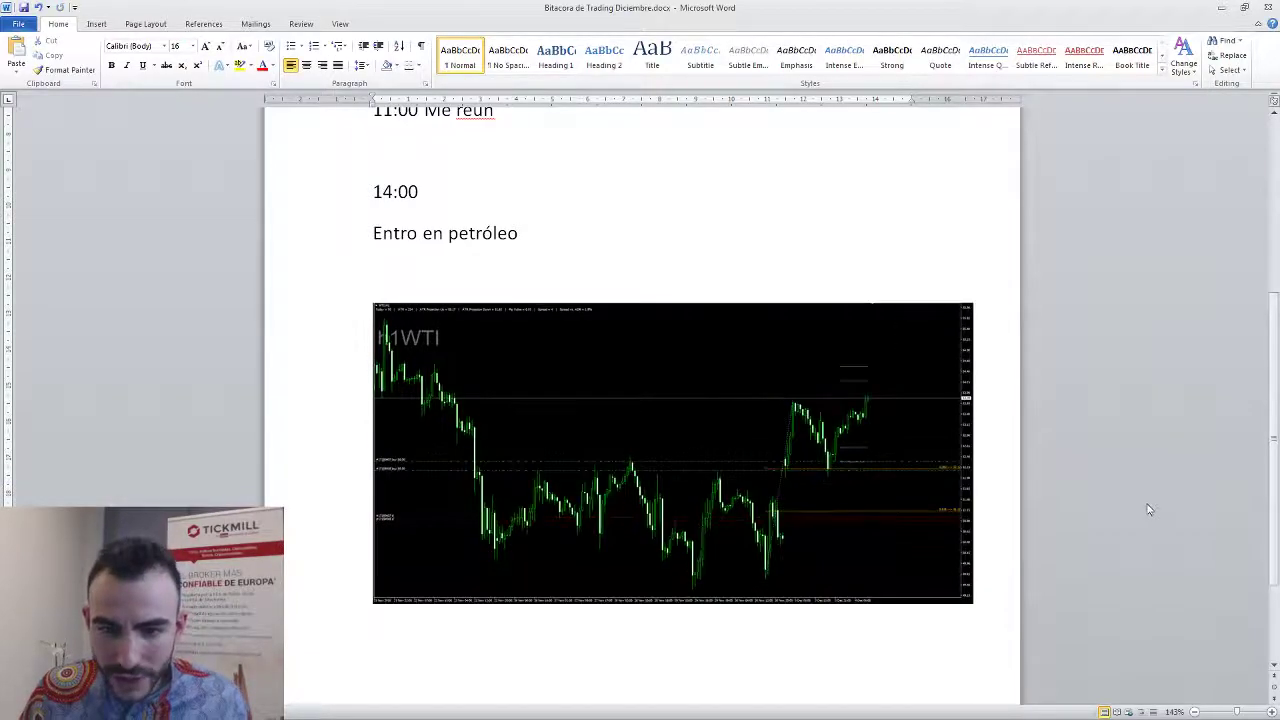
Extend the Entro en petróleo line with ", entrada clásica fibo riesgo 1.50, 10 contratos" and check the trade in the Diario de Trading workbook.
{"action": "left_click", "coordinate": [1271, 711]}
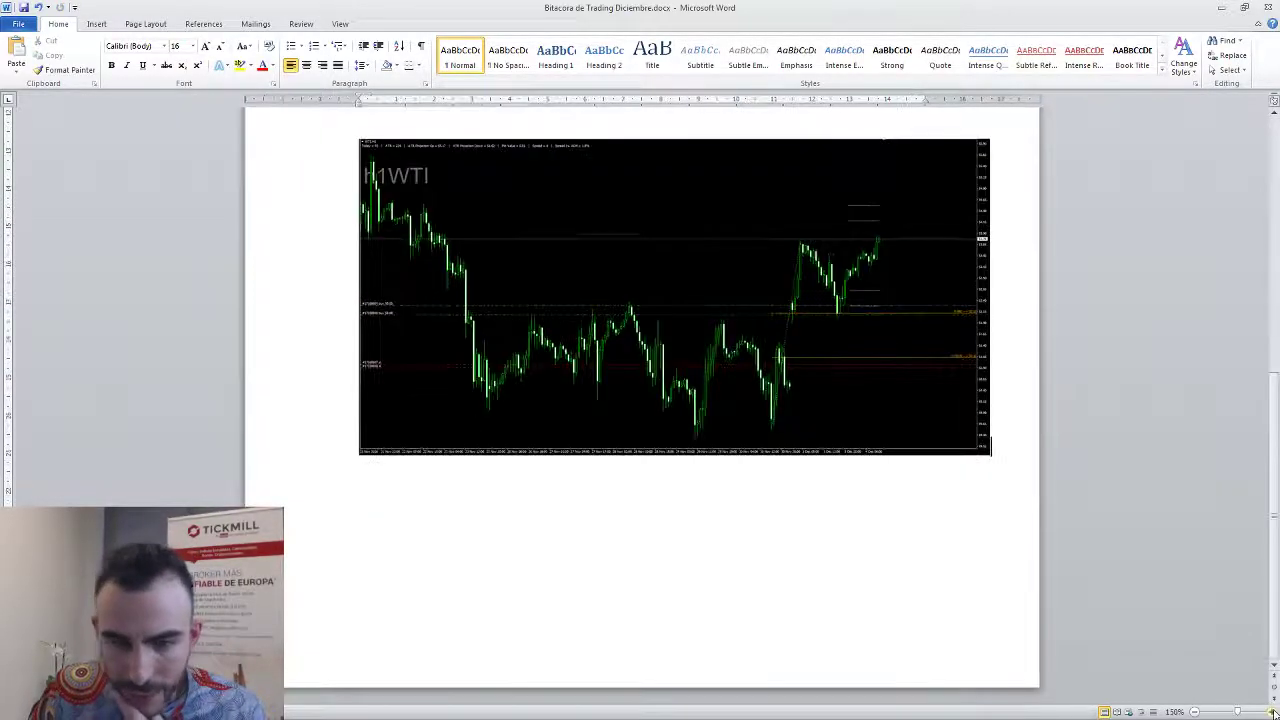
{"action": "scroll", "coordinate": [945, 498], "scroll_direction": "up", "scroll_amount": 3}
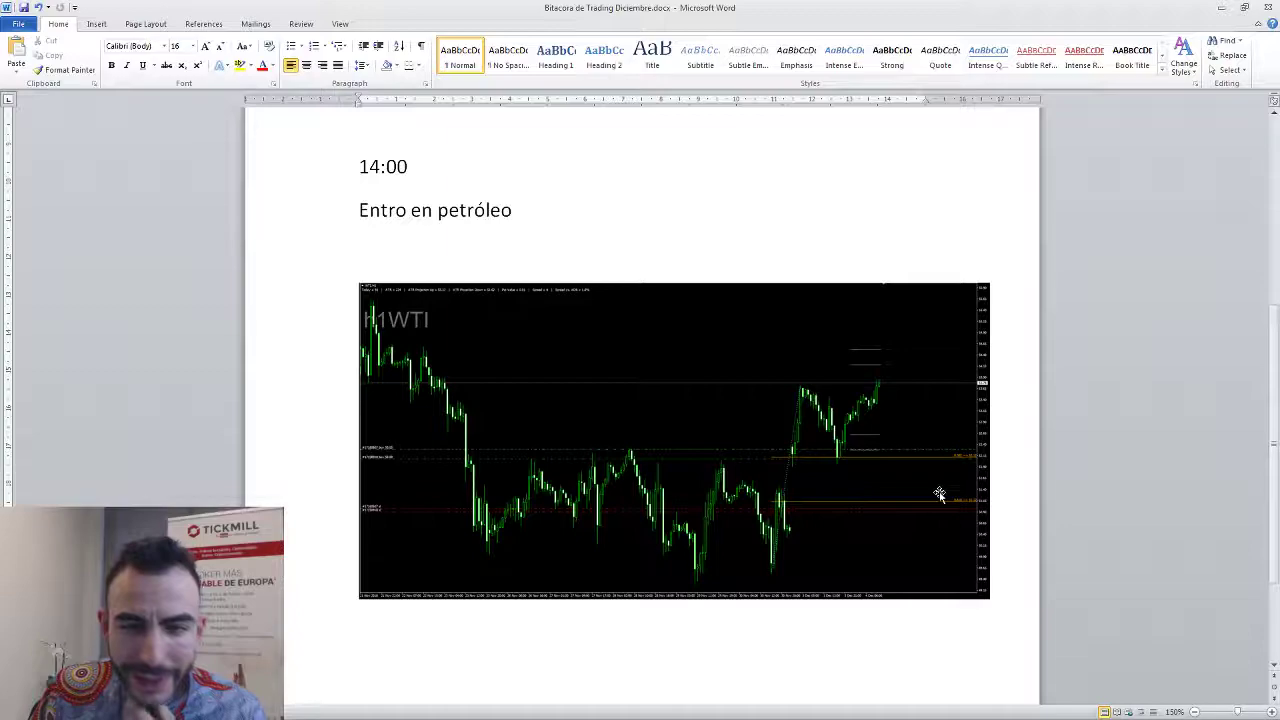
{"action": "left_click", "coordinate": [589, 225]}
{"action": "type", "text": ", entrada c"}
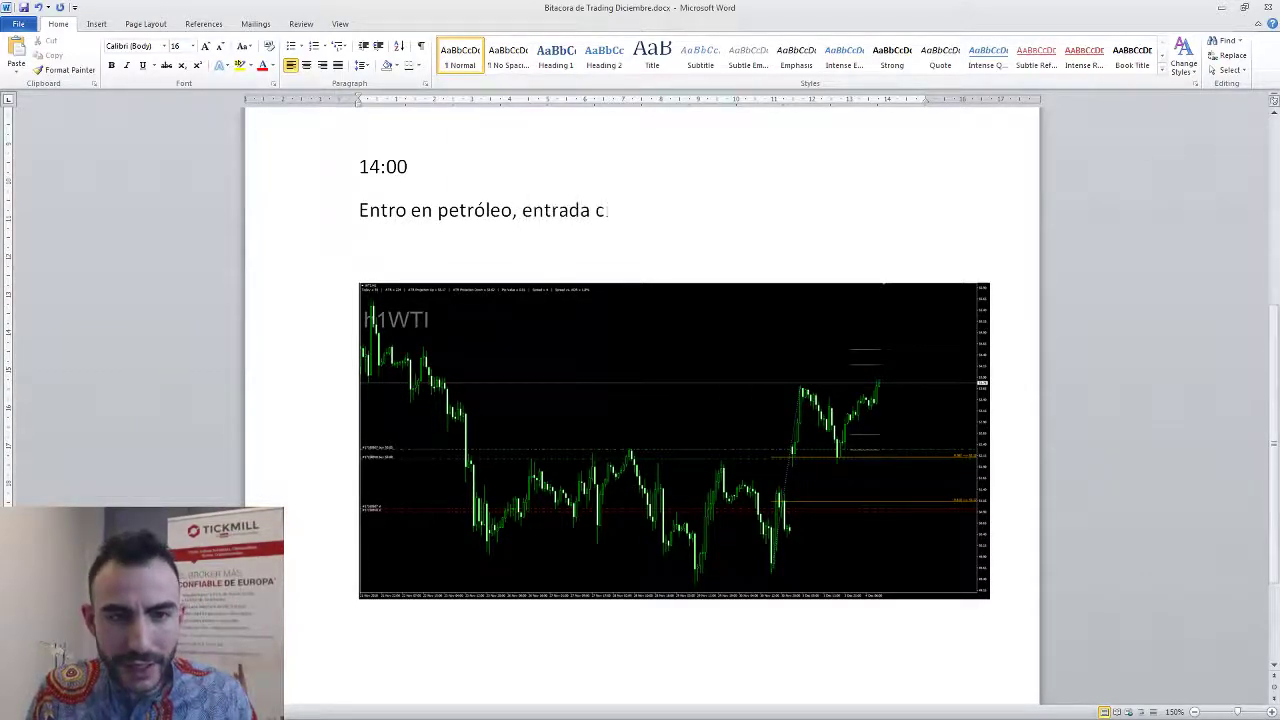
{"action": "type", "text": "lásica fibo riesg"}
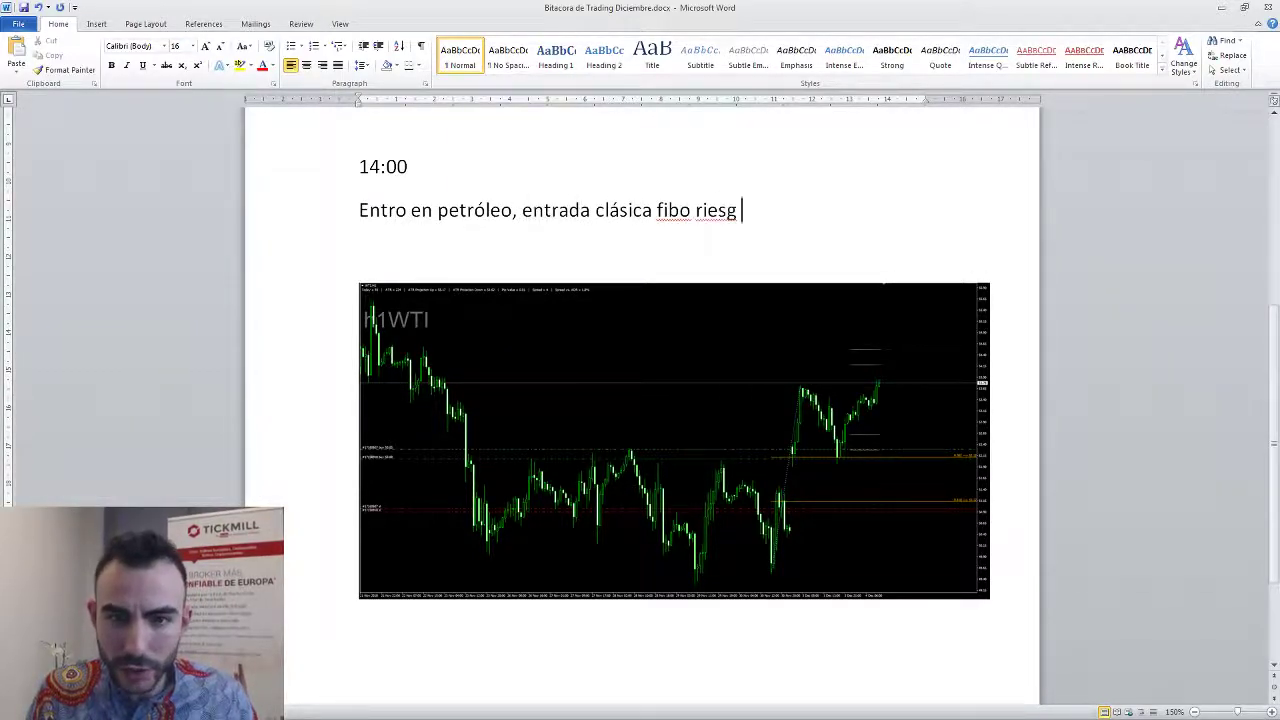
{"action": "type", "text": "o 1.50, "}
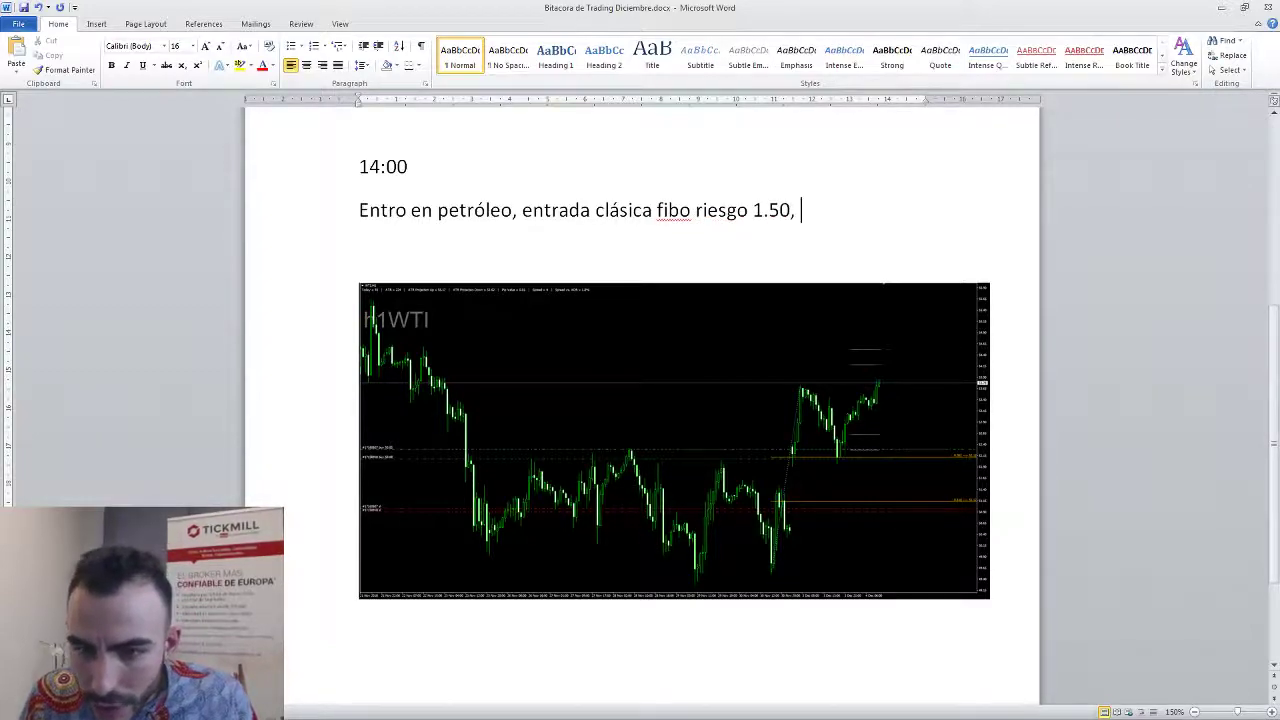
{"action": "type", "text": "20"}
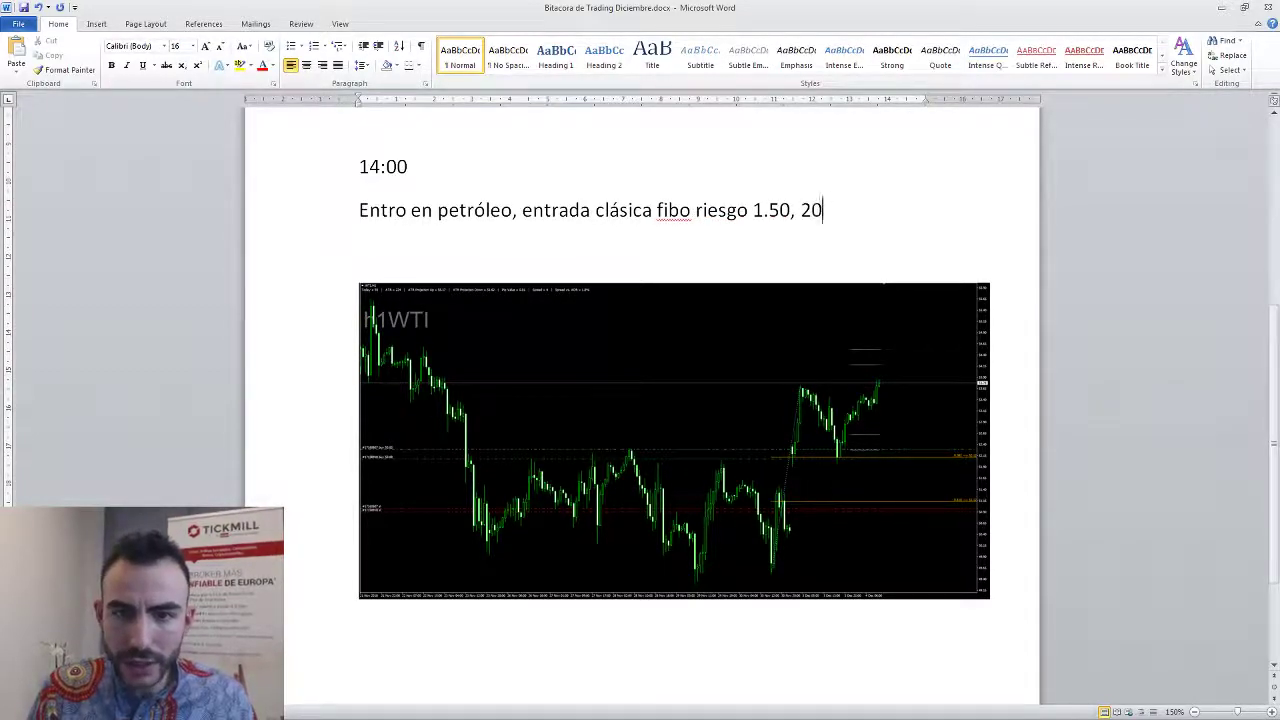
{"action": "key", "text": "BackSpace"}
{"action": "key", "text": "BackSpace"}
{"action": "type", "text": "10 contratos"}
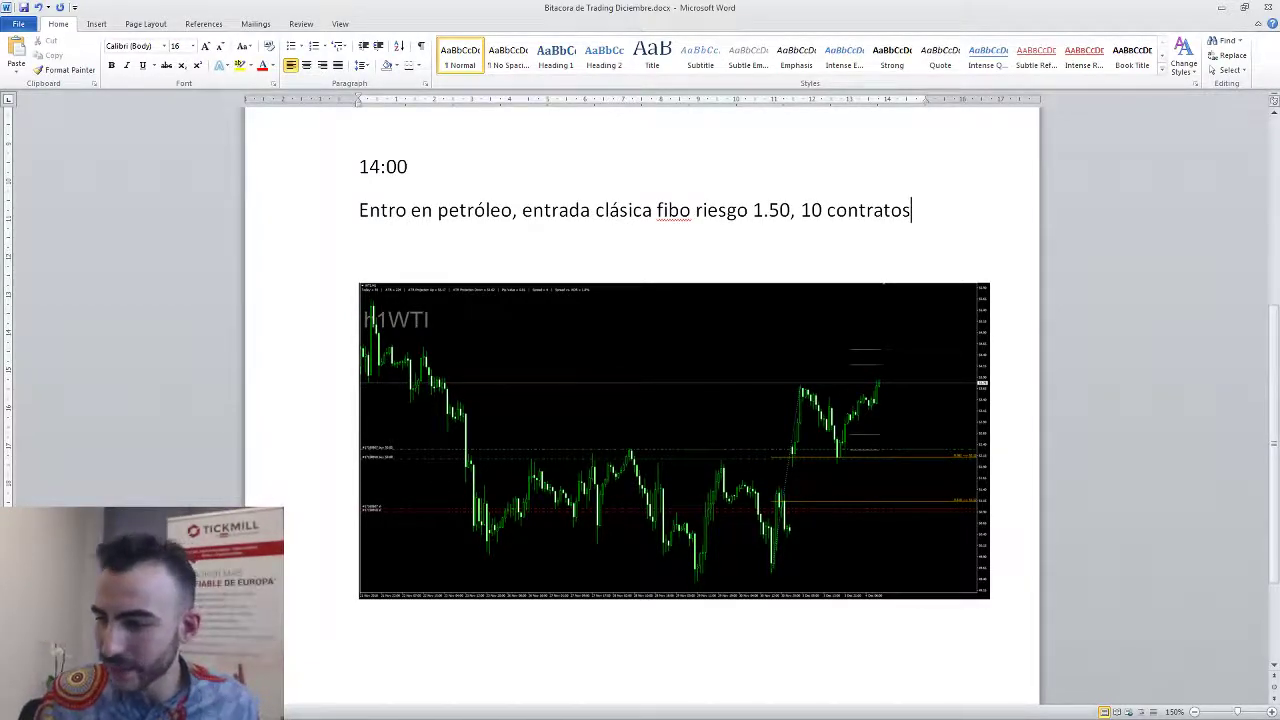
{"action": "key", "text": "alt+Tab"}
{"action": "left_click", "coordinate": [706, 428]}
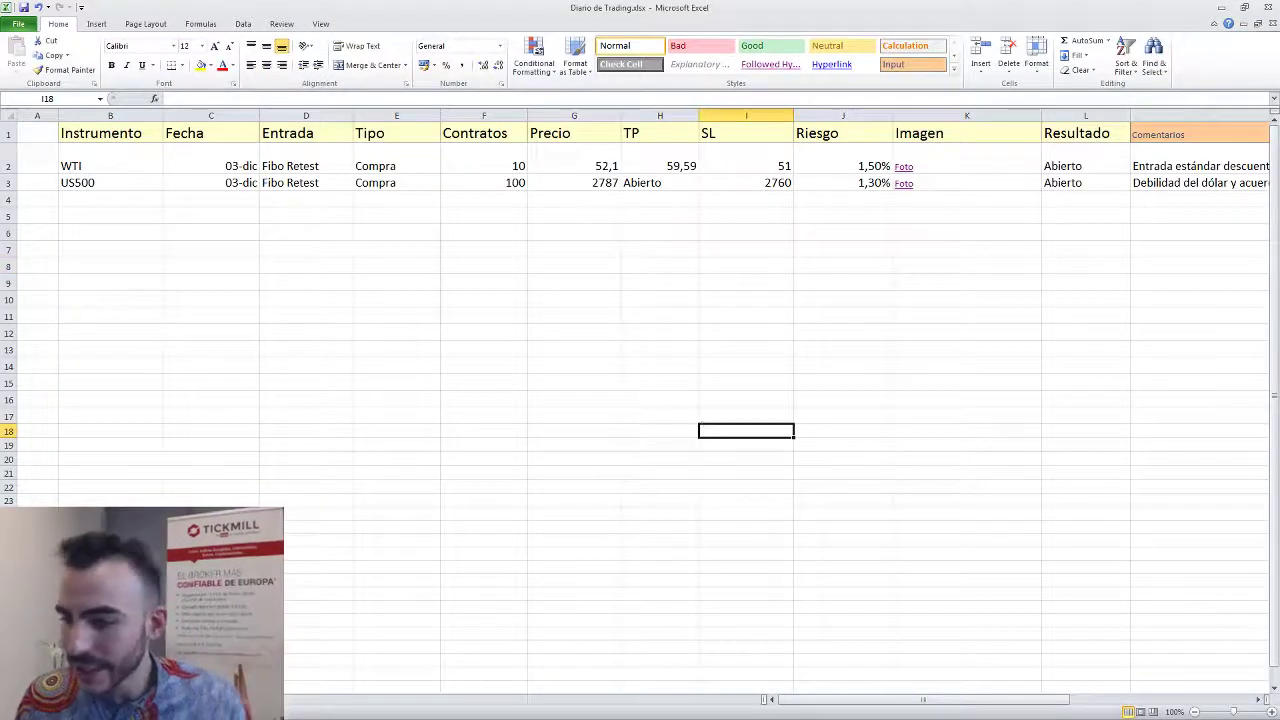
{"action": "key", "text": "alt+Tab"}
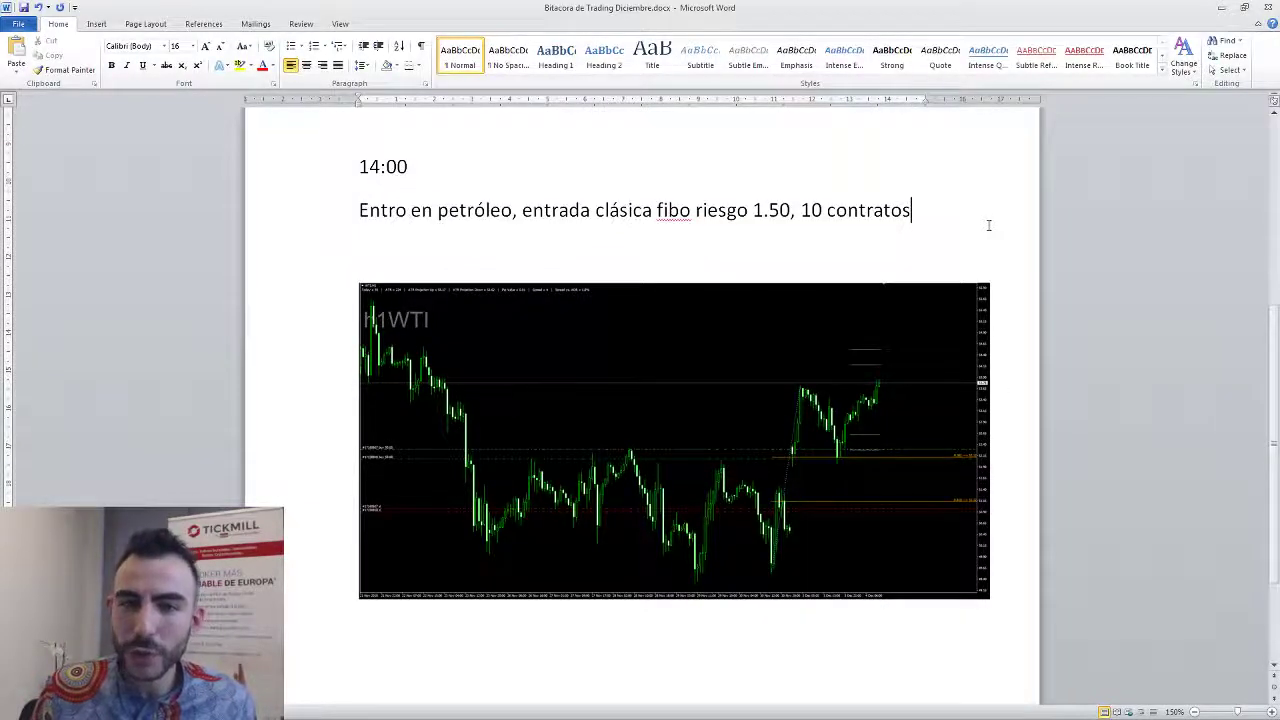
Add the entry 16:00 estoy cansado de mirar el precio, por ahora on the line below the WTI chart.
{"action": "left_click", "coordinate": [503, 654]}
{"action": "scroll", "coordinate": [683, 546], "scroll_direction": "down", "scroll_amount": 1}
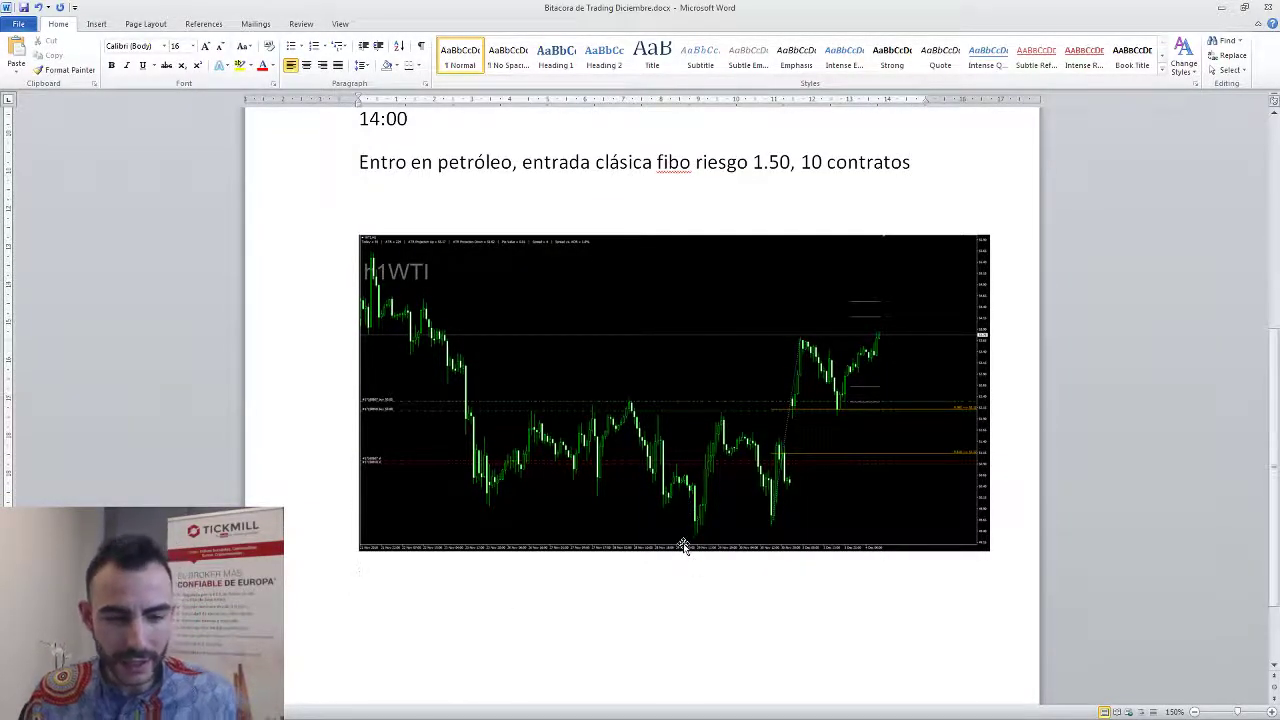
{"action": "type", "text": "16:"}
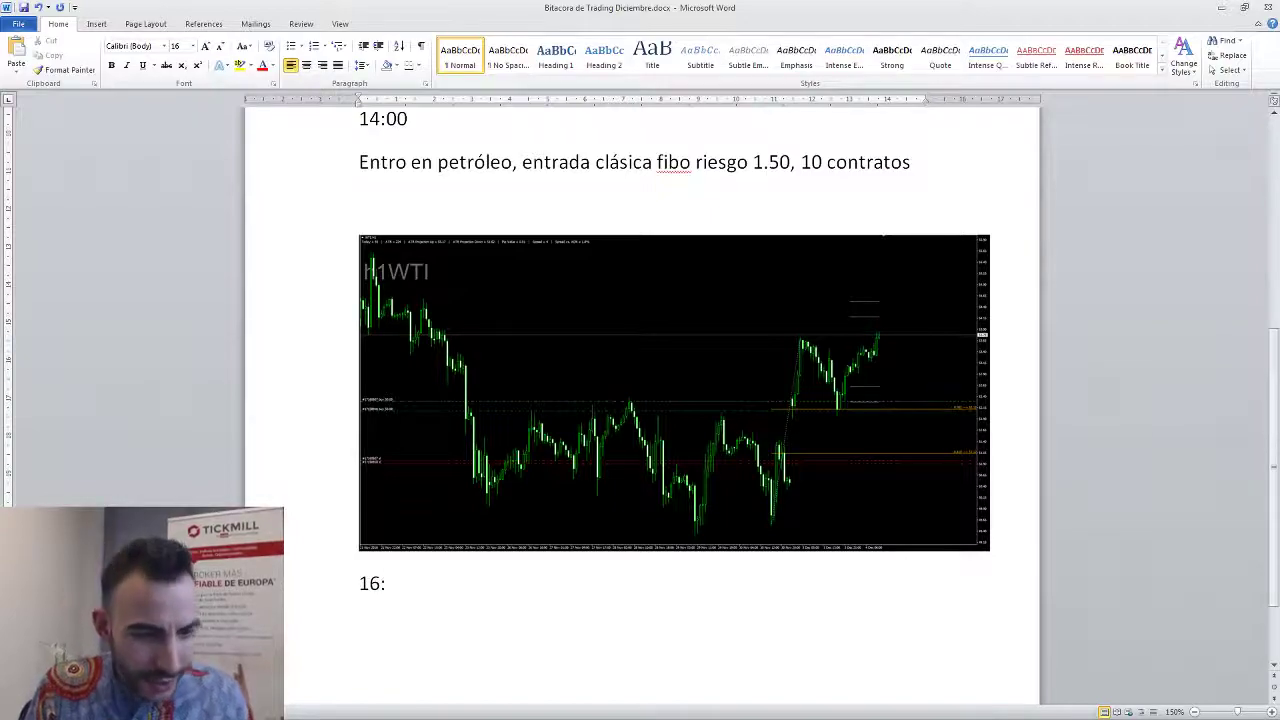
{"action": "type", "text": "00 estoy en"}
{"action": "key", "text": "BackSpace"}
{"action": "key", "text": "BackSpace"}
{"action": "type", "text": "cansado de mirar d"}
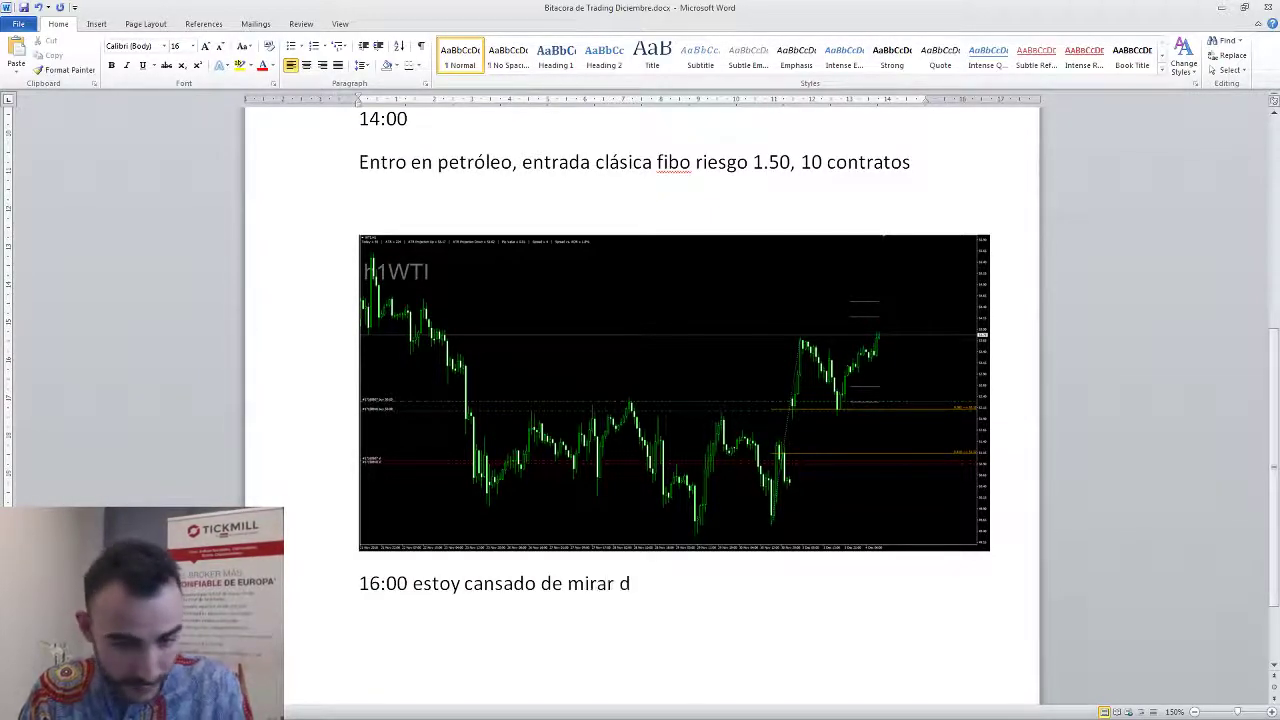
{"action": "key", "text": "BackSpace"}
{"action": "type", "text": "el"}
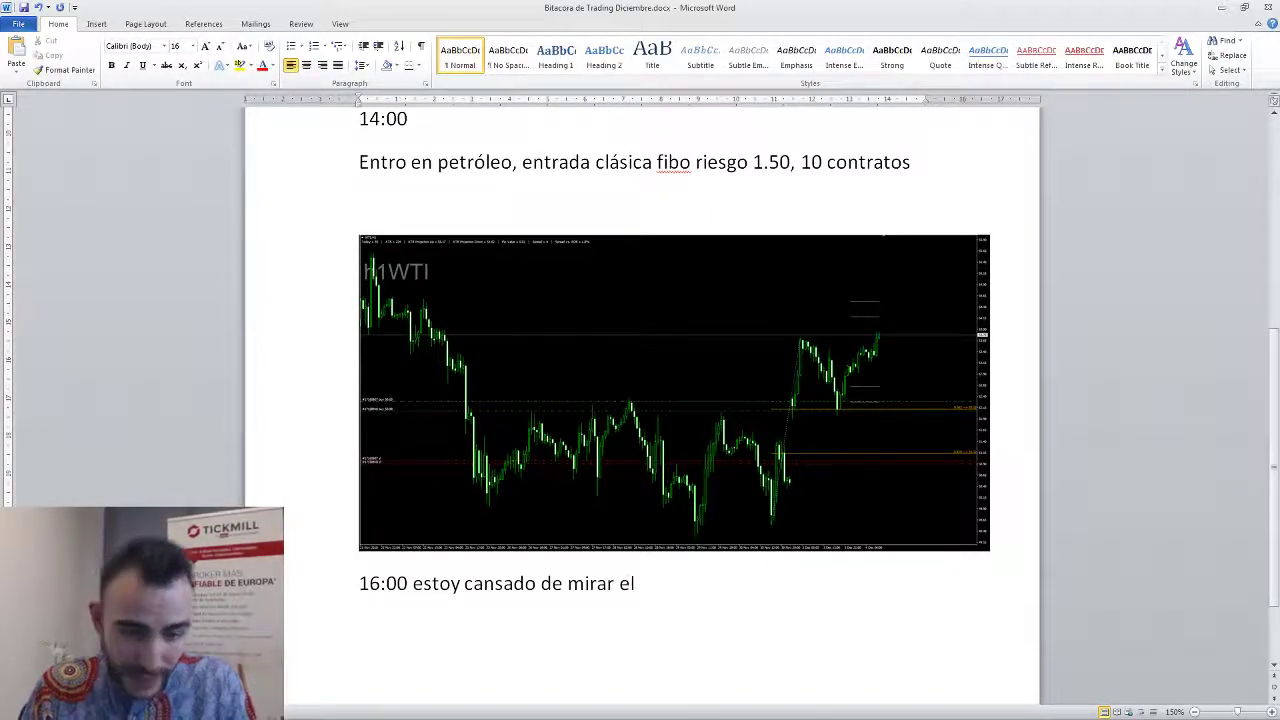
{"action": "type", "text": " precio, por el"}
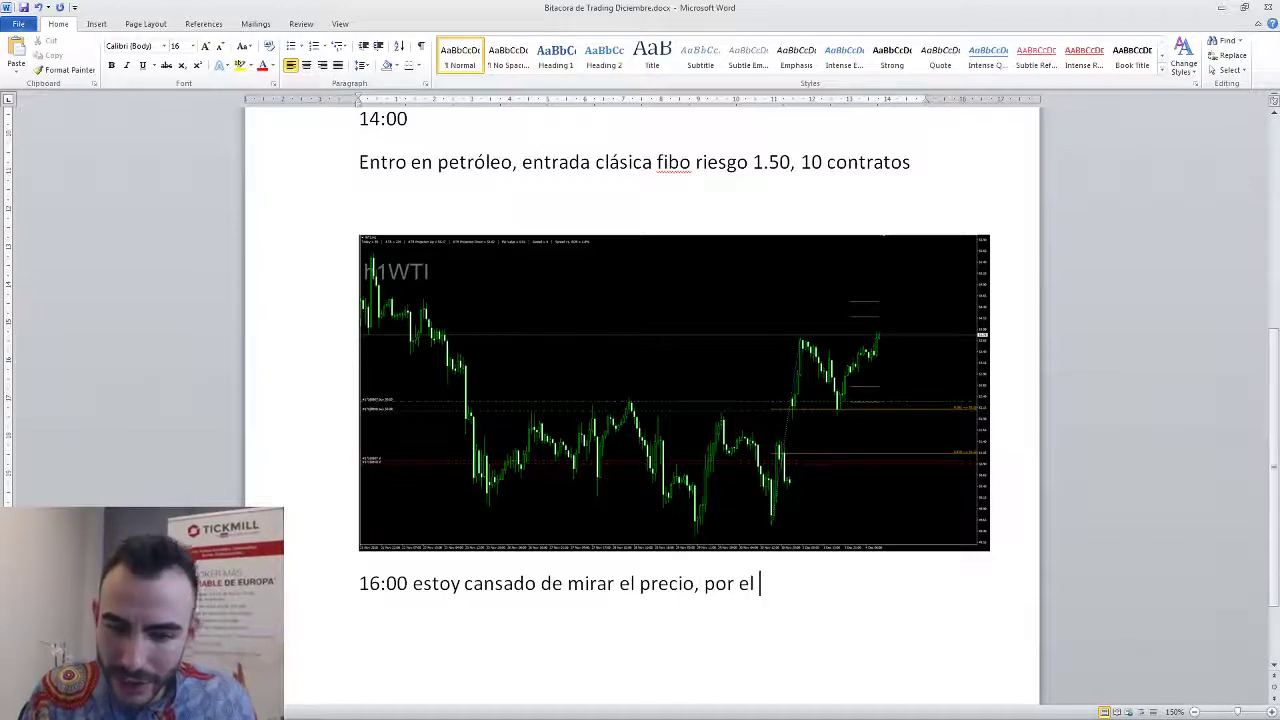
{"action": "key", "text": "BackSpace"}
{"action": "key", "text": "BackSpace"}
{"action": "key", "text": "BackSpace"}
{"action": "type", "text": "ahora"}
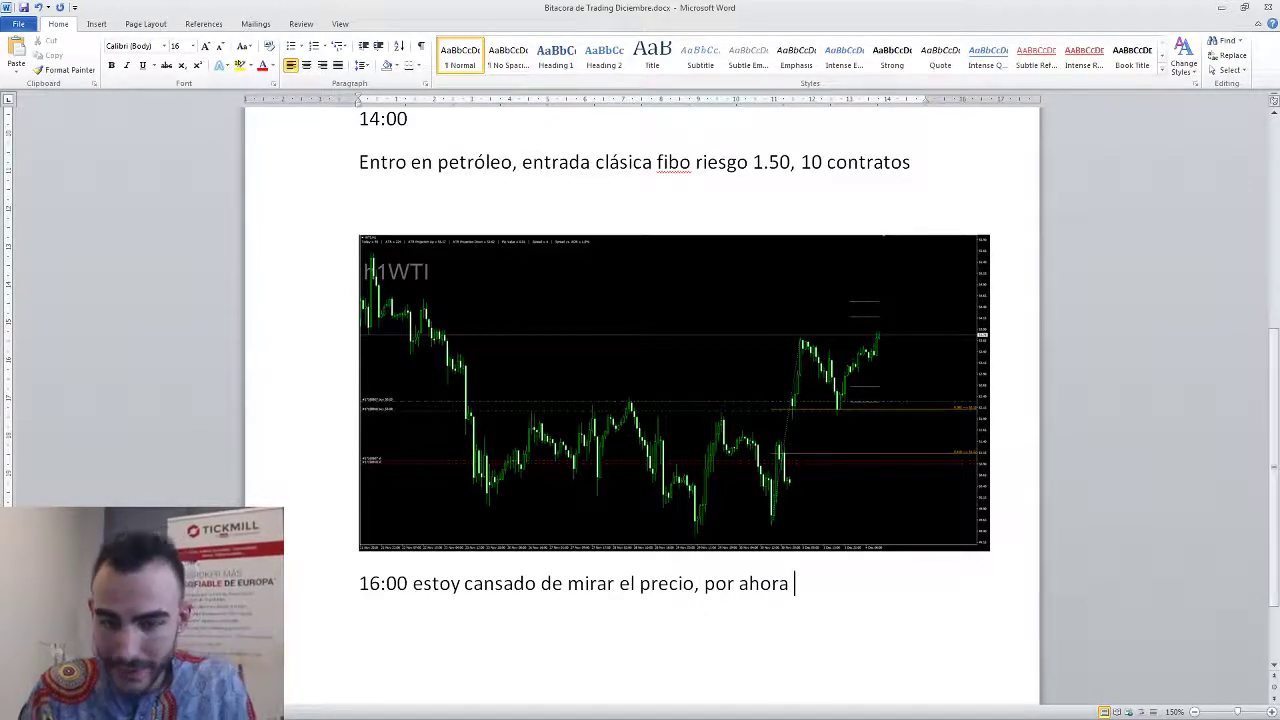